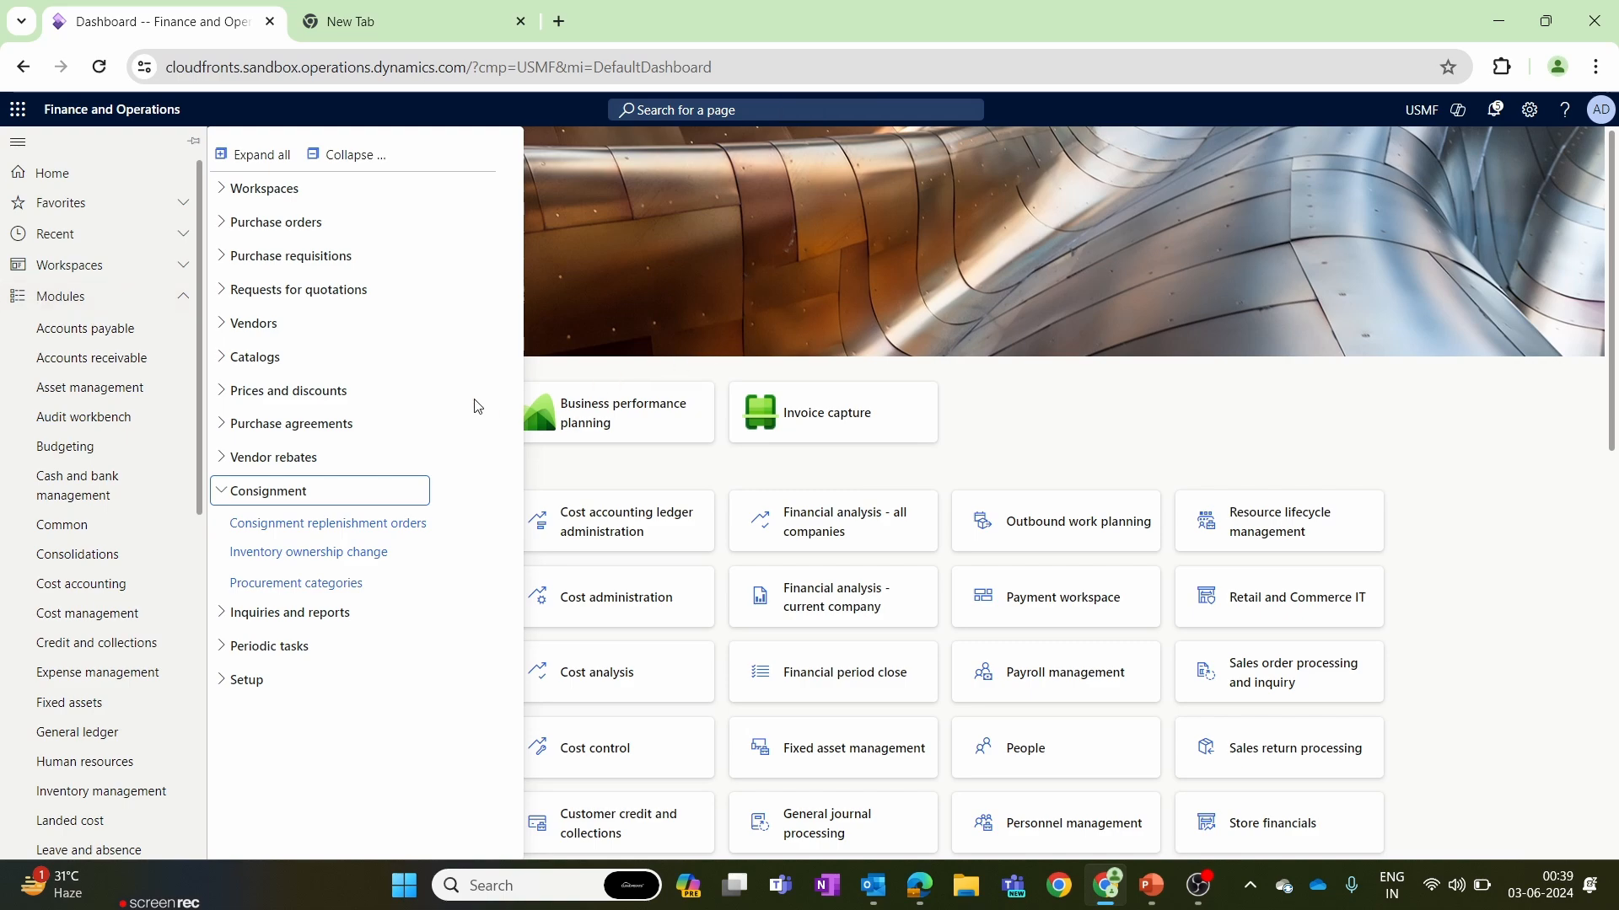
Open the Tracking dimension groups page from the dimension and variant groups setup of Product information management.
left_click_drag(198, 349, 199, 601)
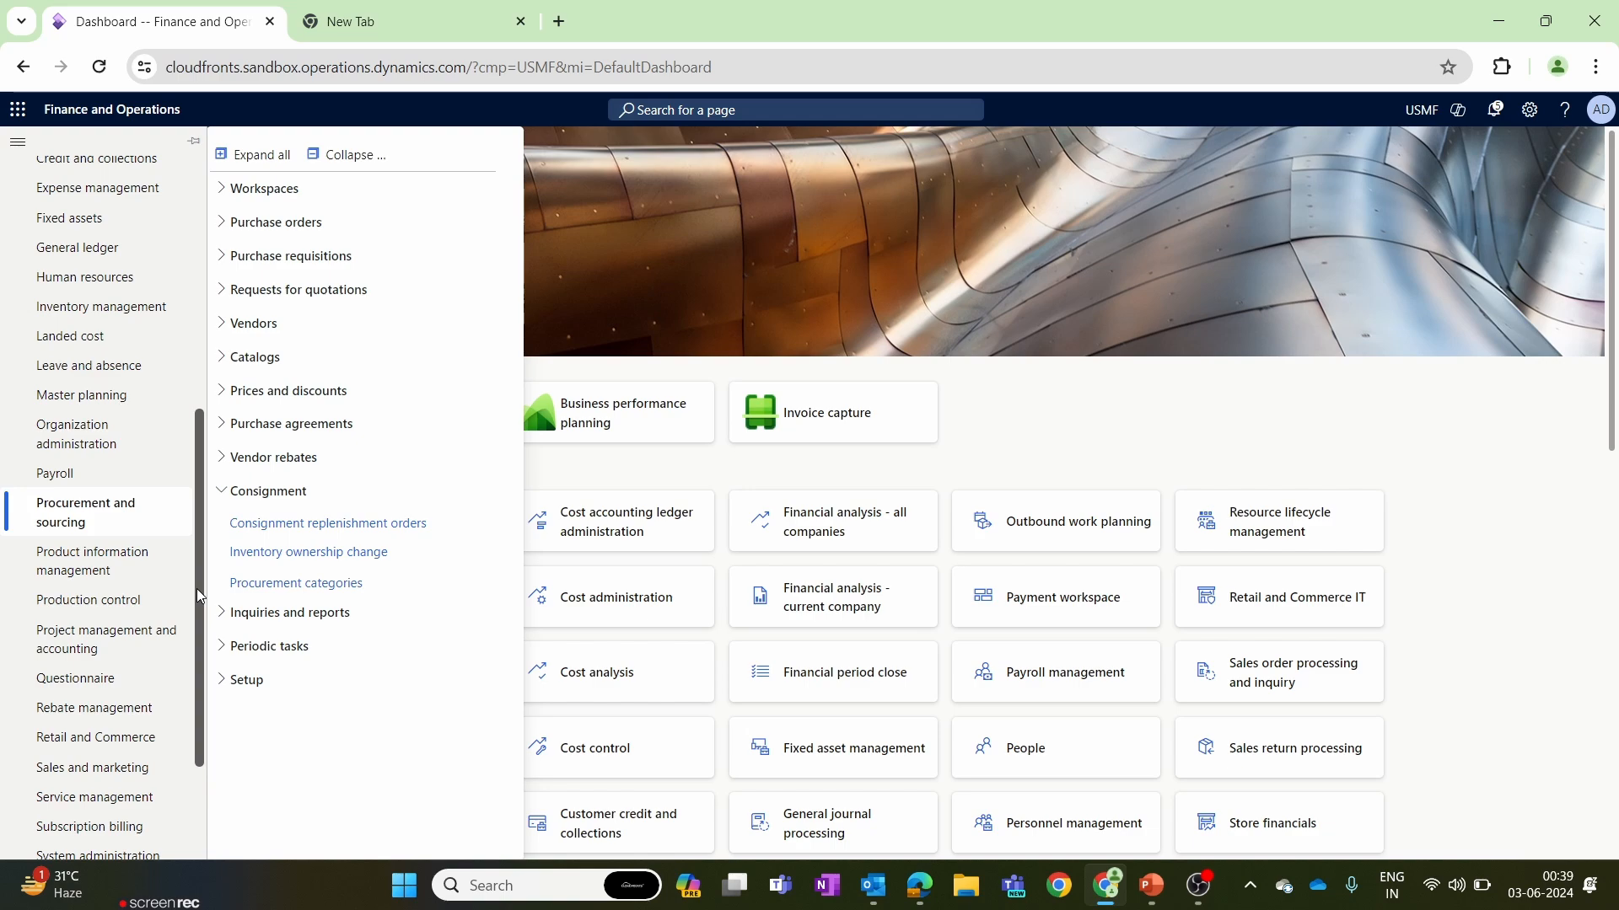
left_click(154, 563)
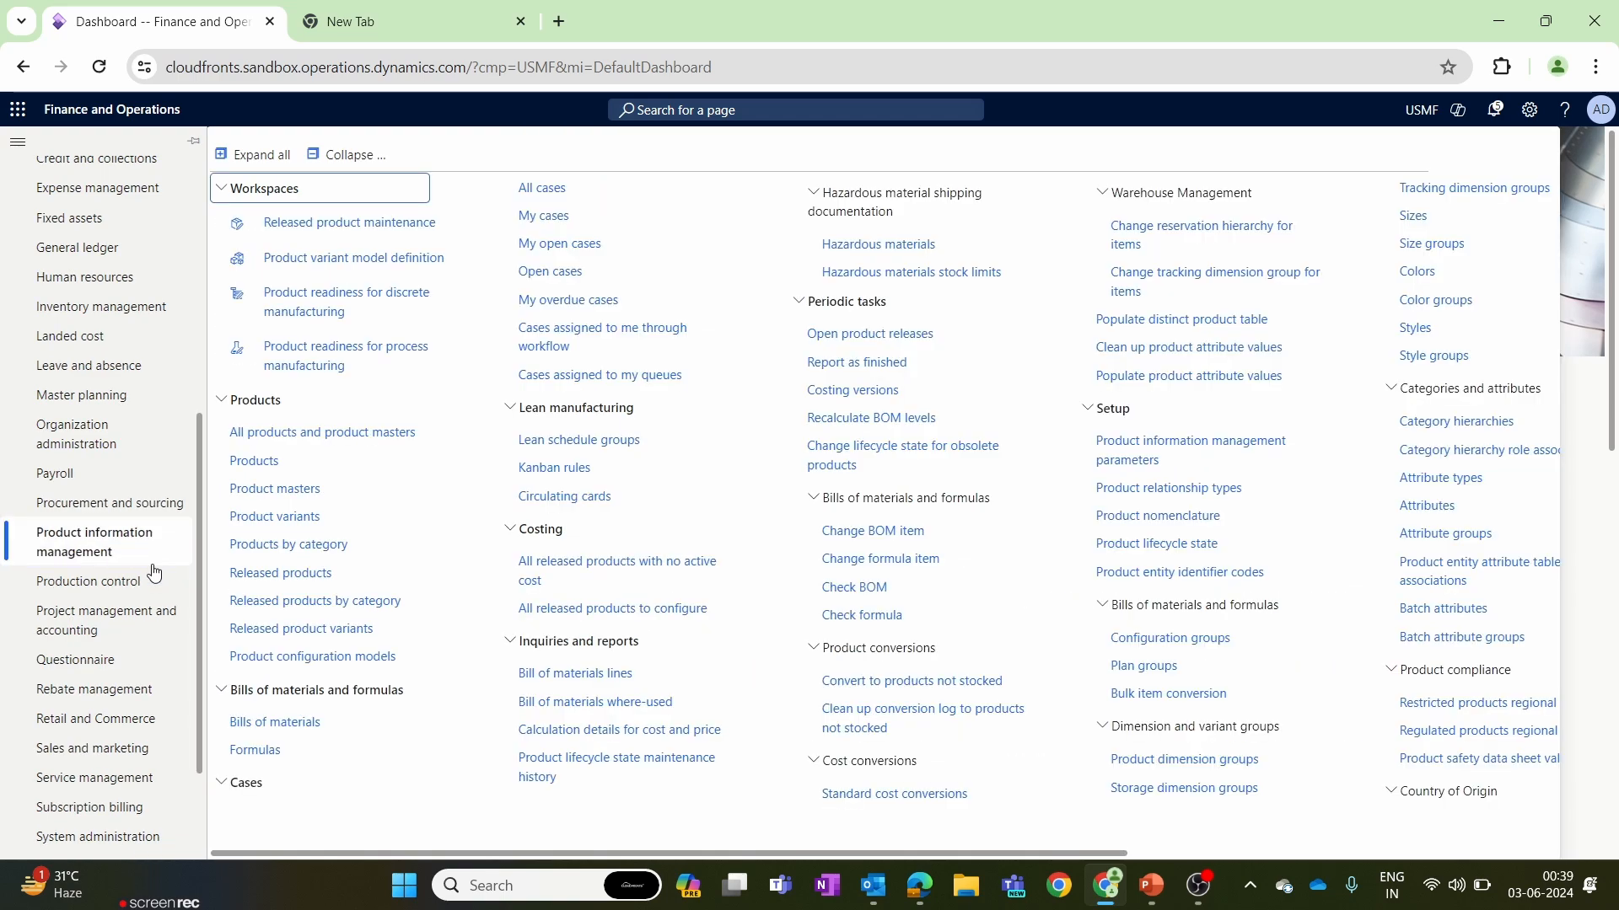
left_click(341, 157)
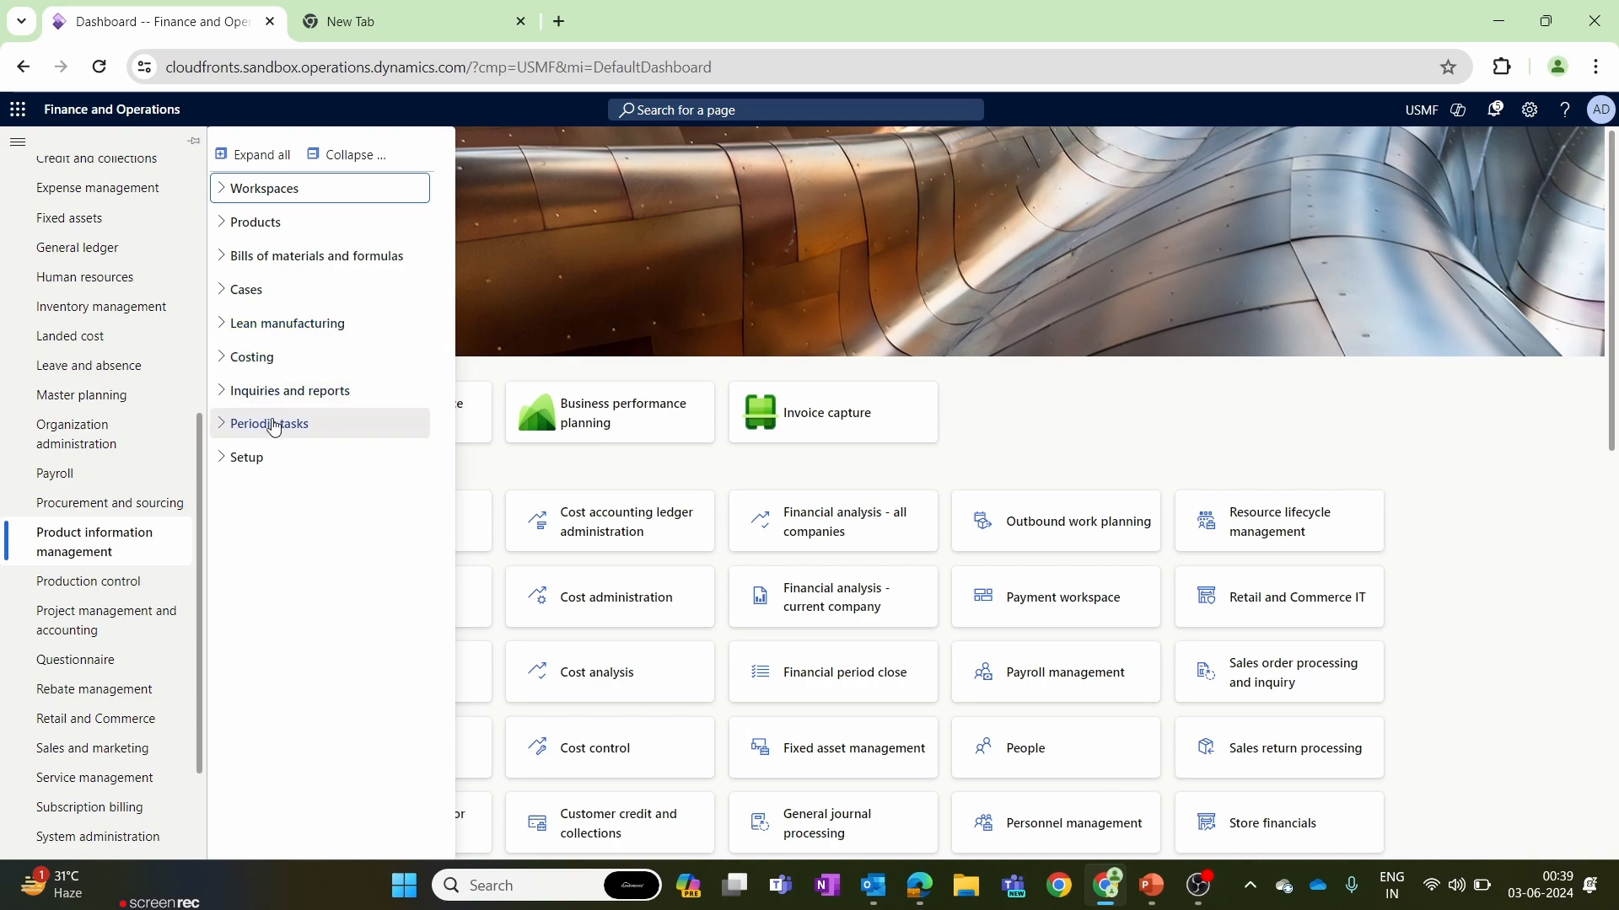
left_click(239, 459)
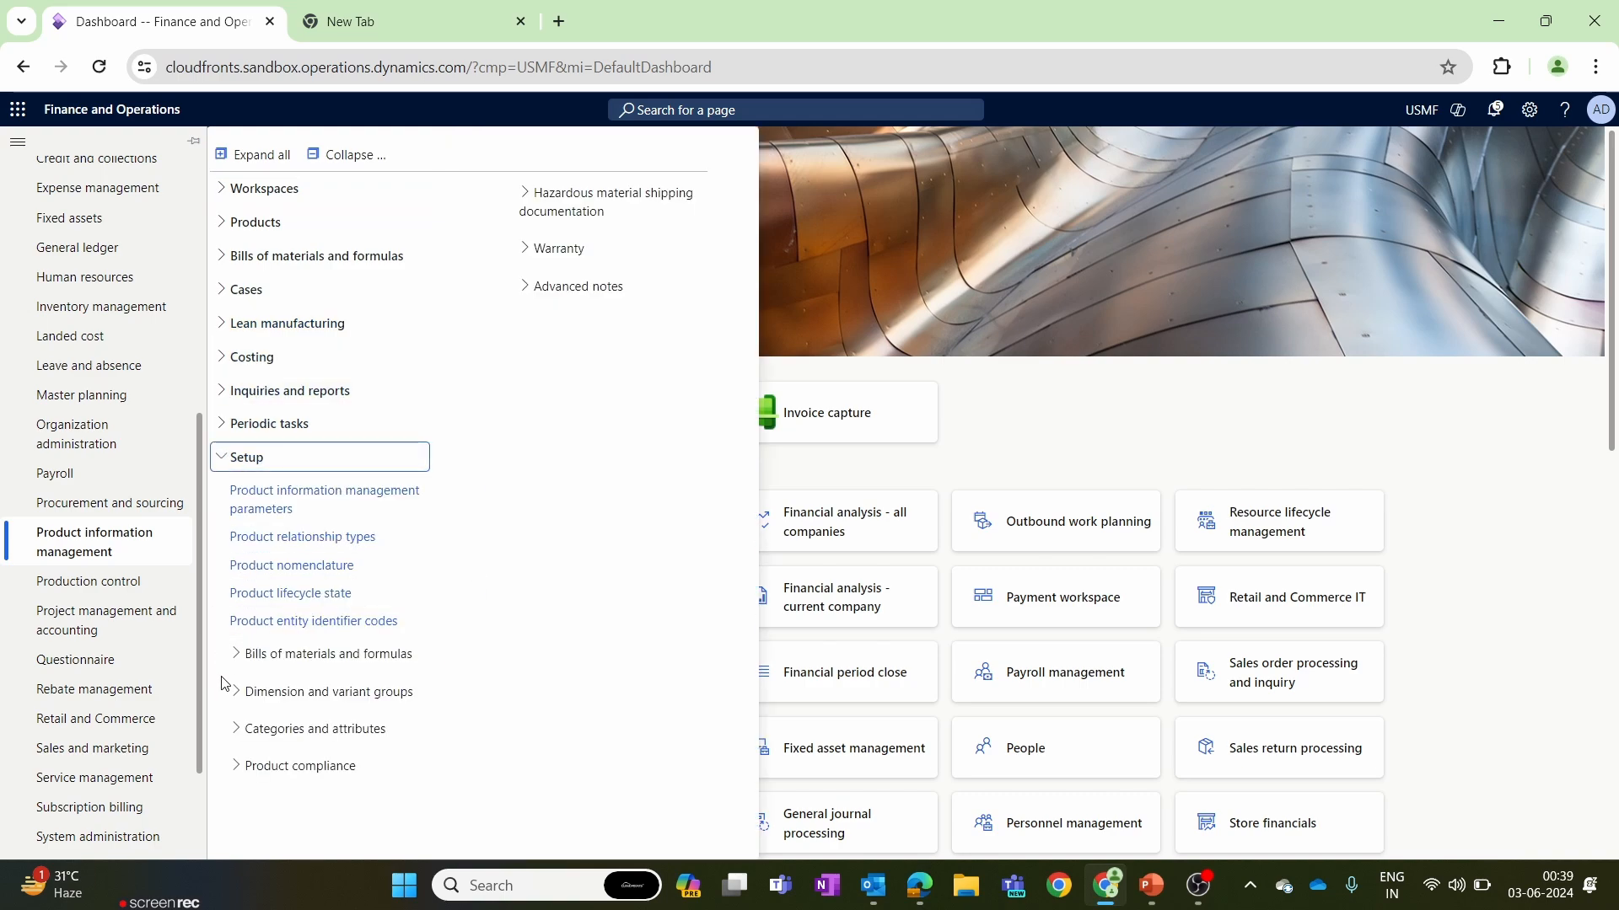
left_click(271, 687)
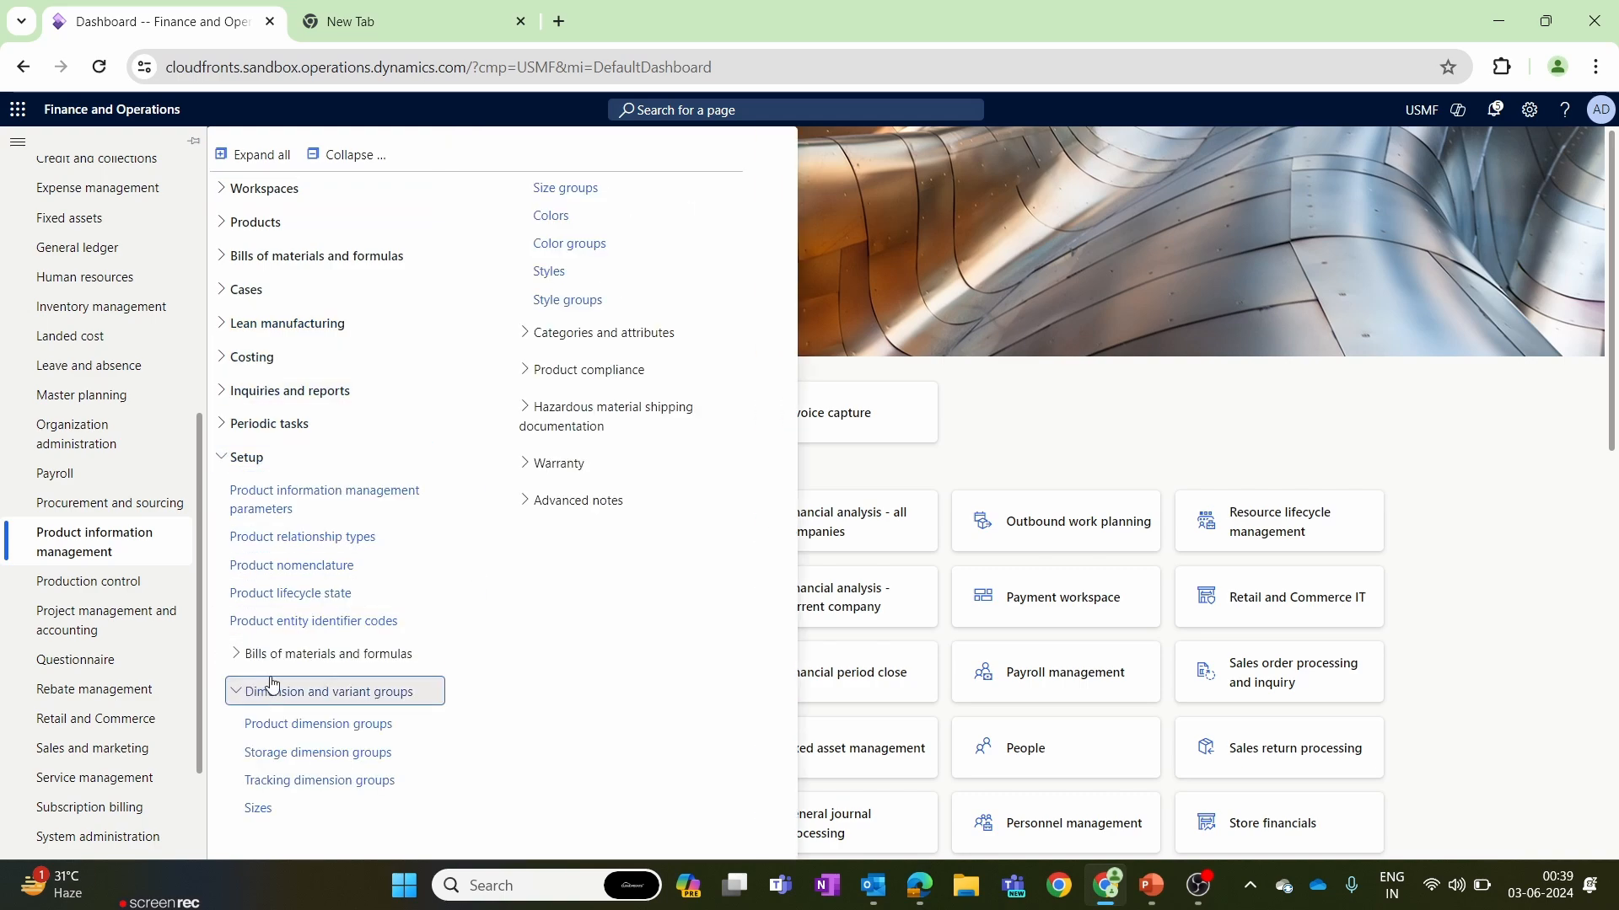
left_click(304, 783)
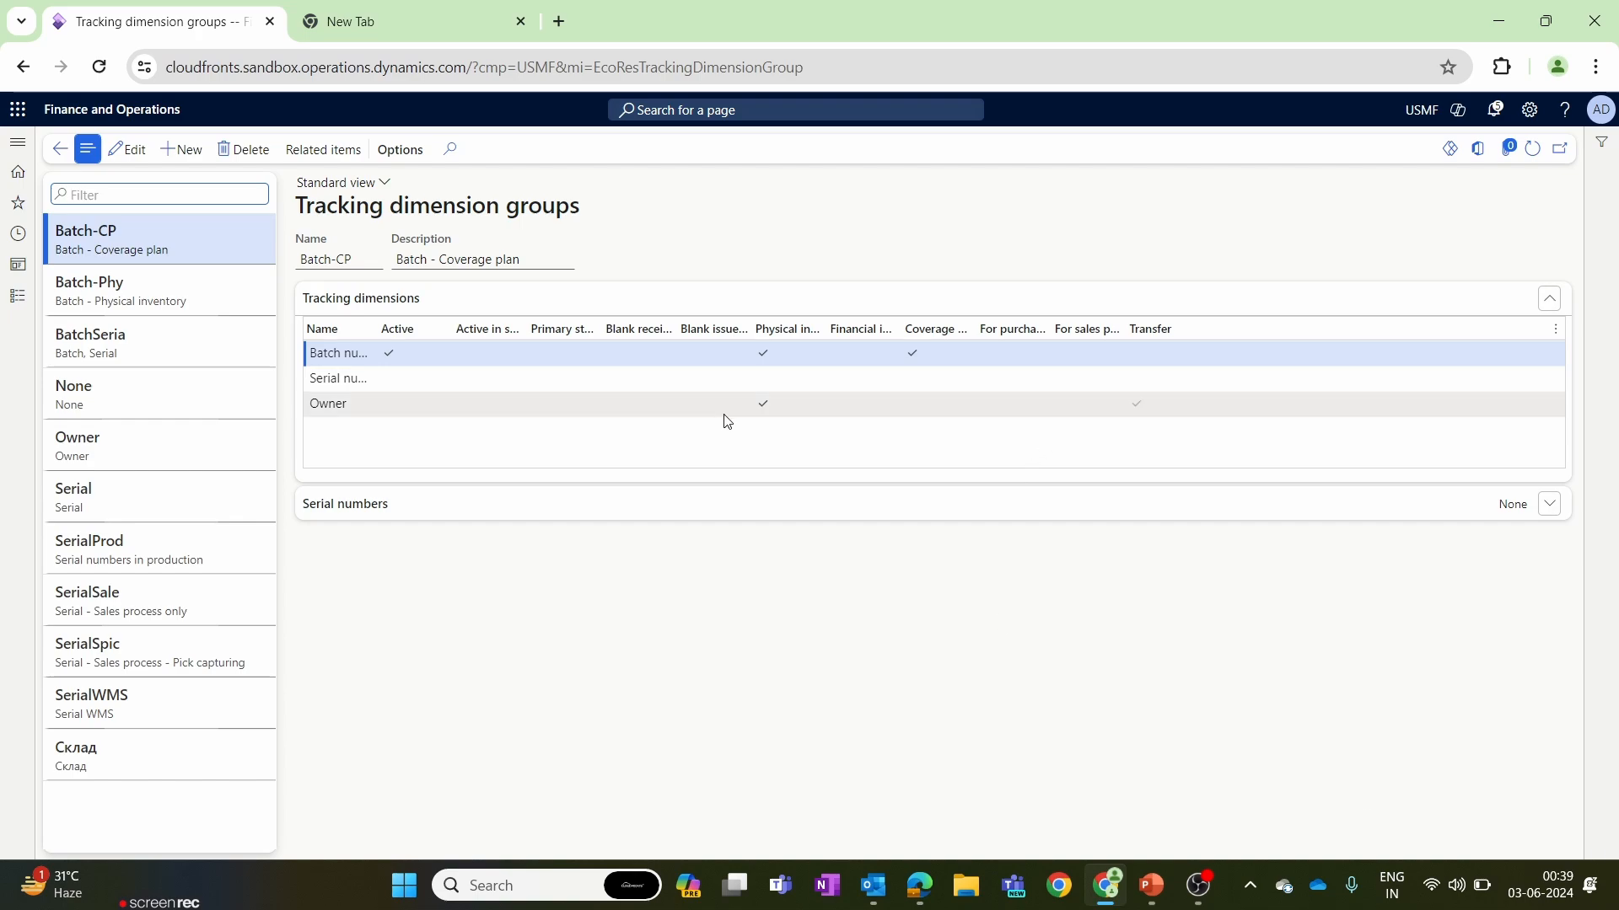
Examine the Owner tracking dimension group's active dimensions and its serial number settings.
left_click(156, 446)
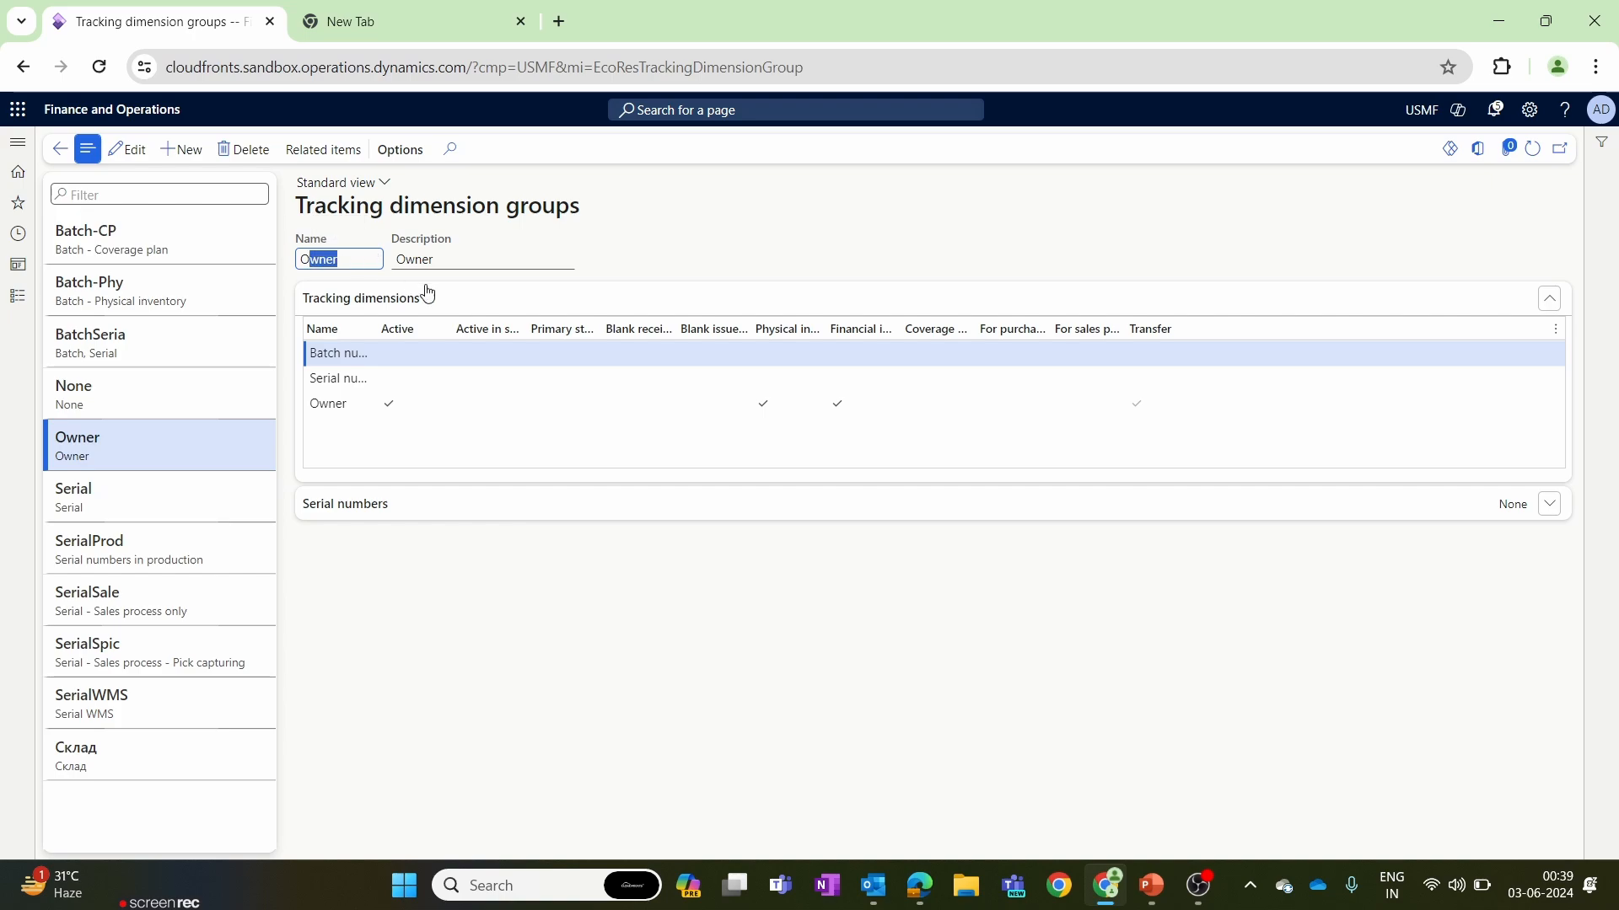
left_click(392, 405)
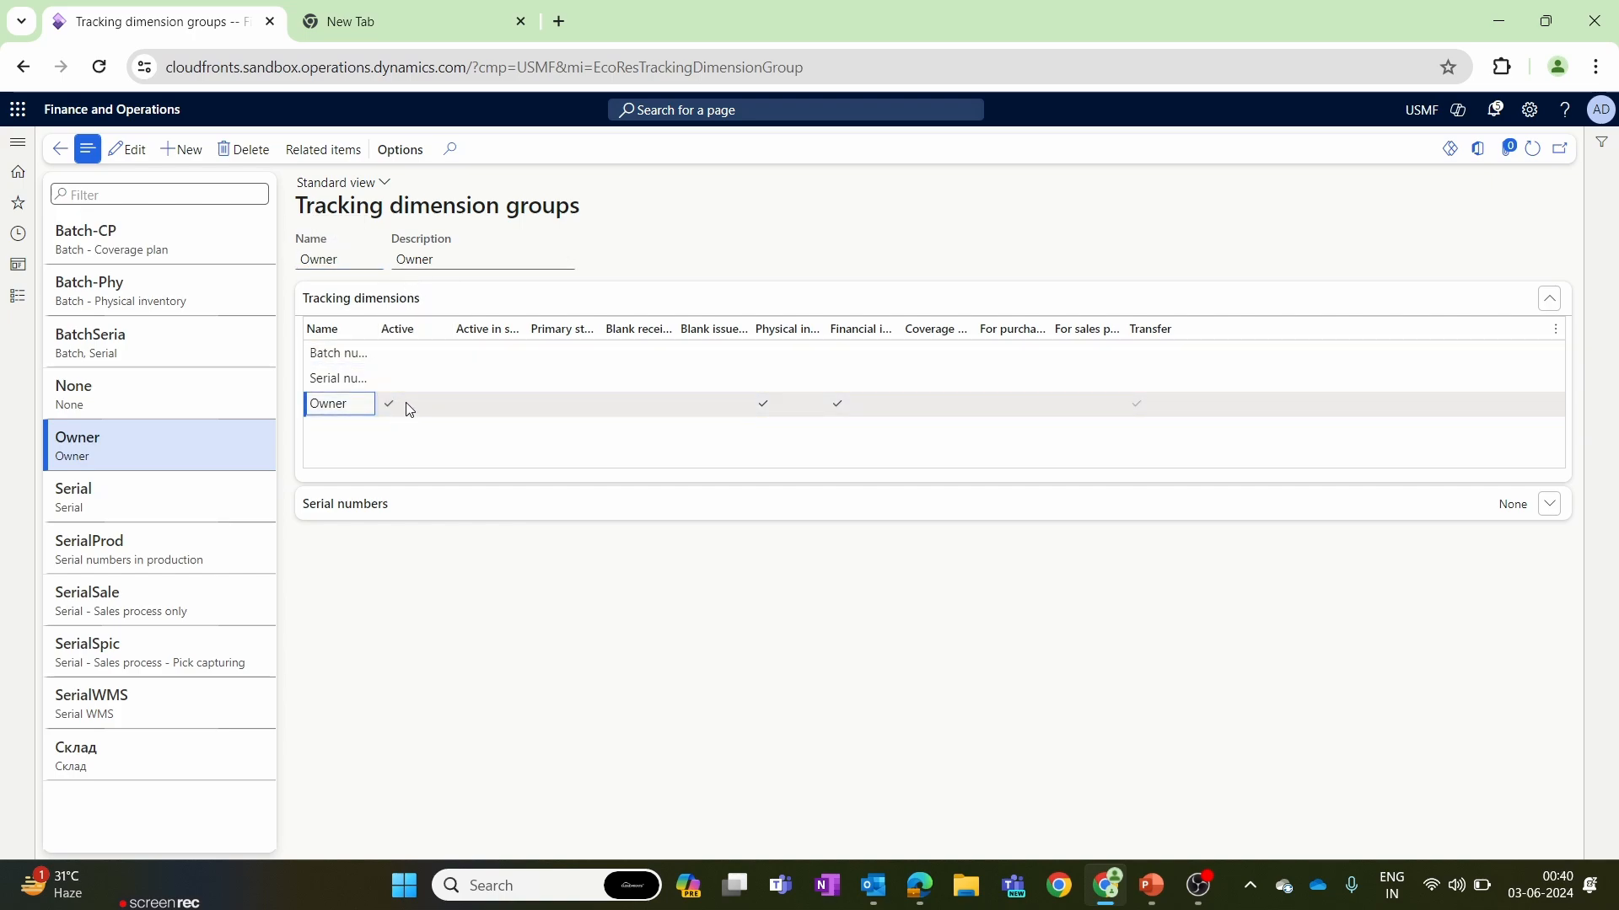
left_click(399, 411)
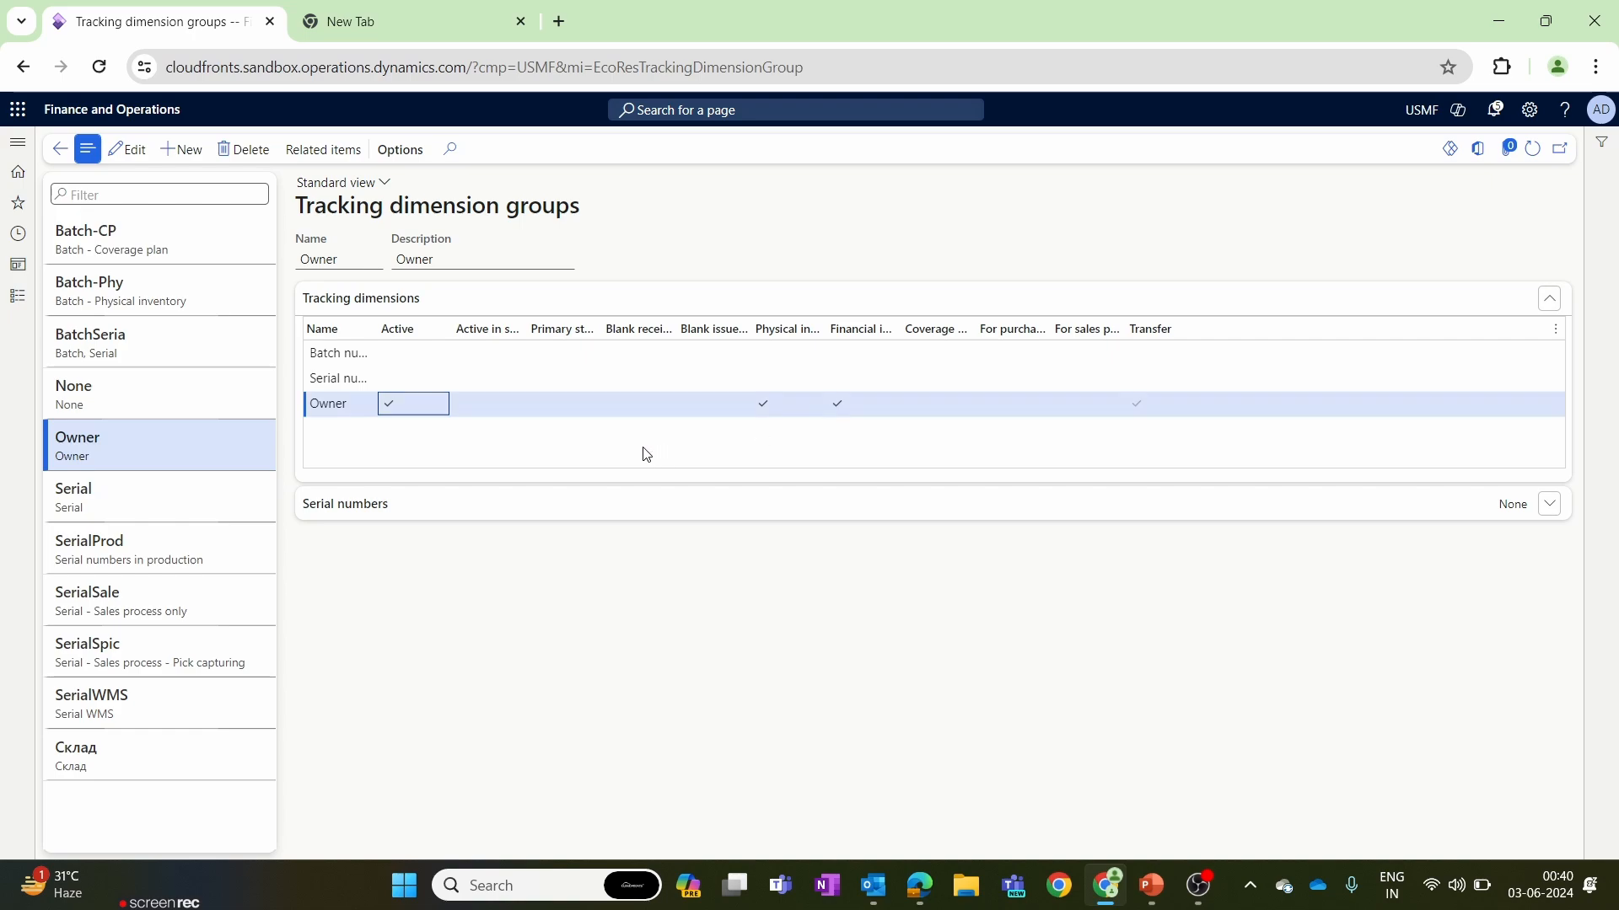
left_click(489, 509)
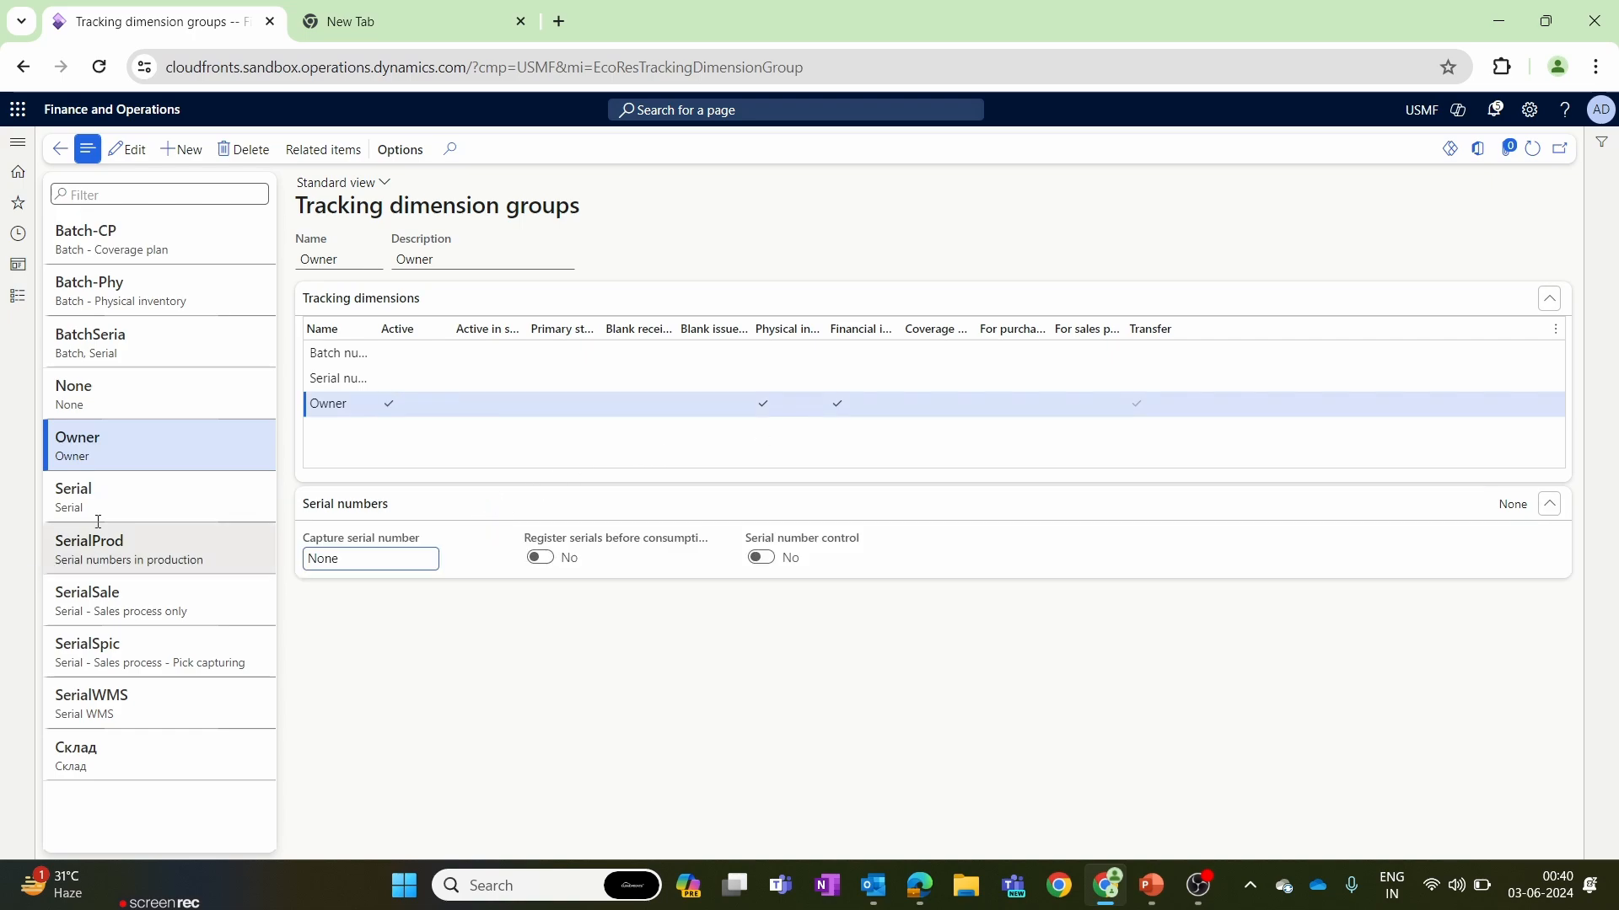
left_click_drag(119, 433, 42, 433)
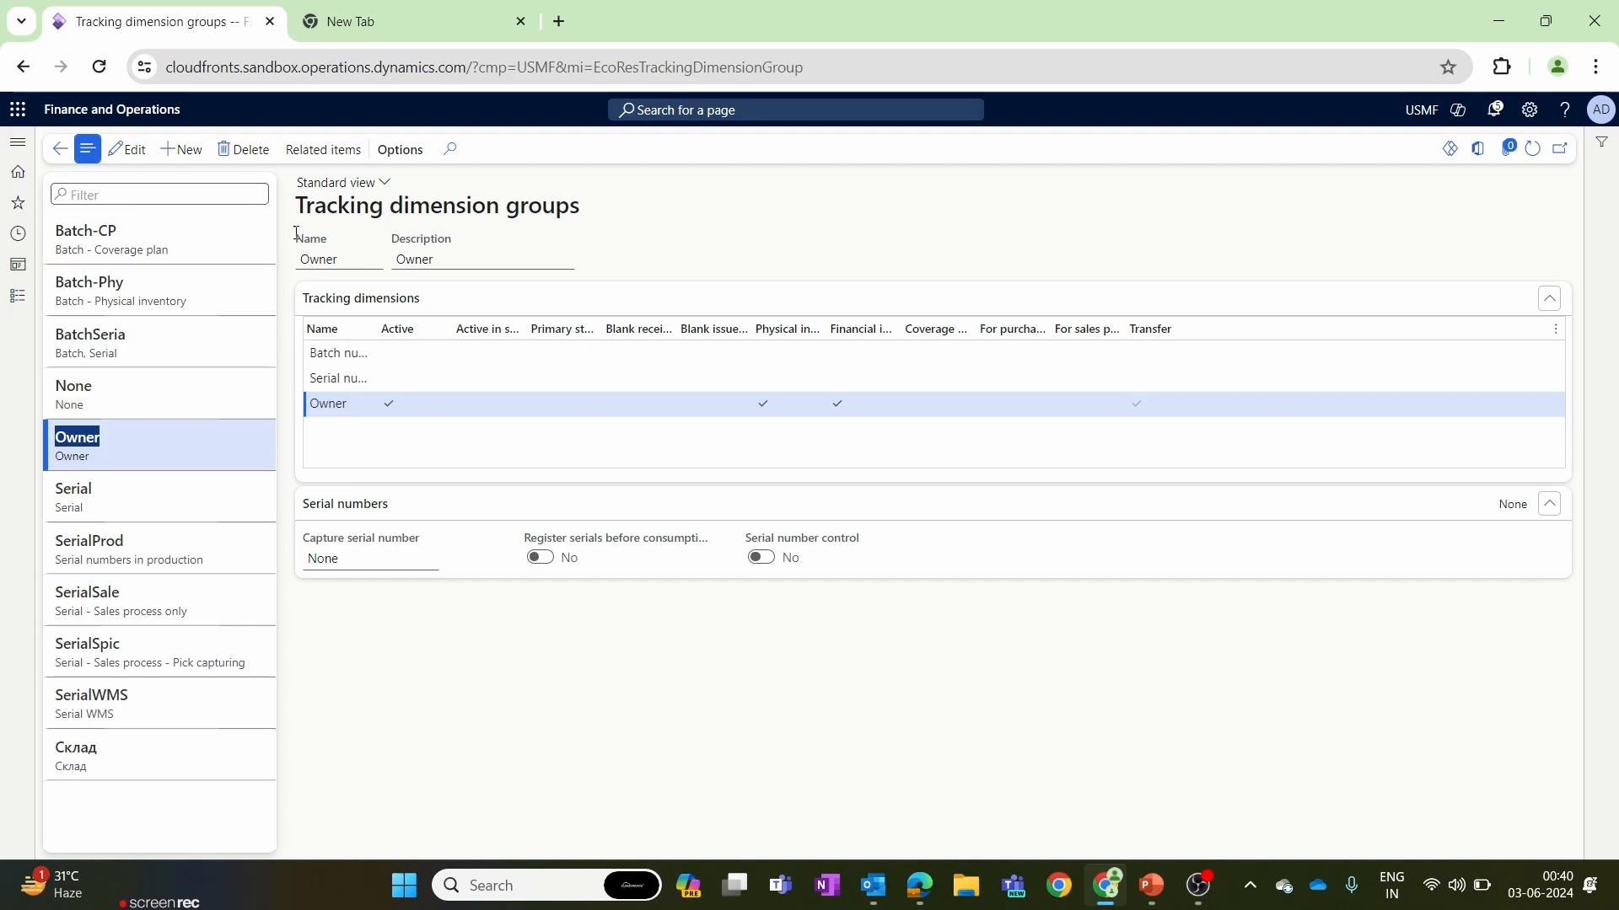
Leave the tracking dimension groups and open the Released products list in Product information management.
left_click(61, 150)
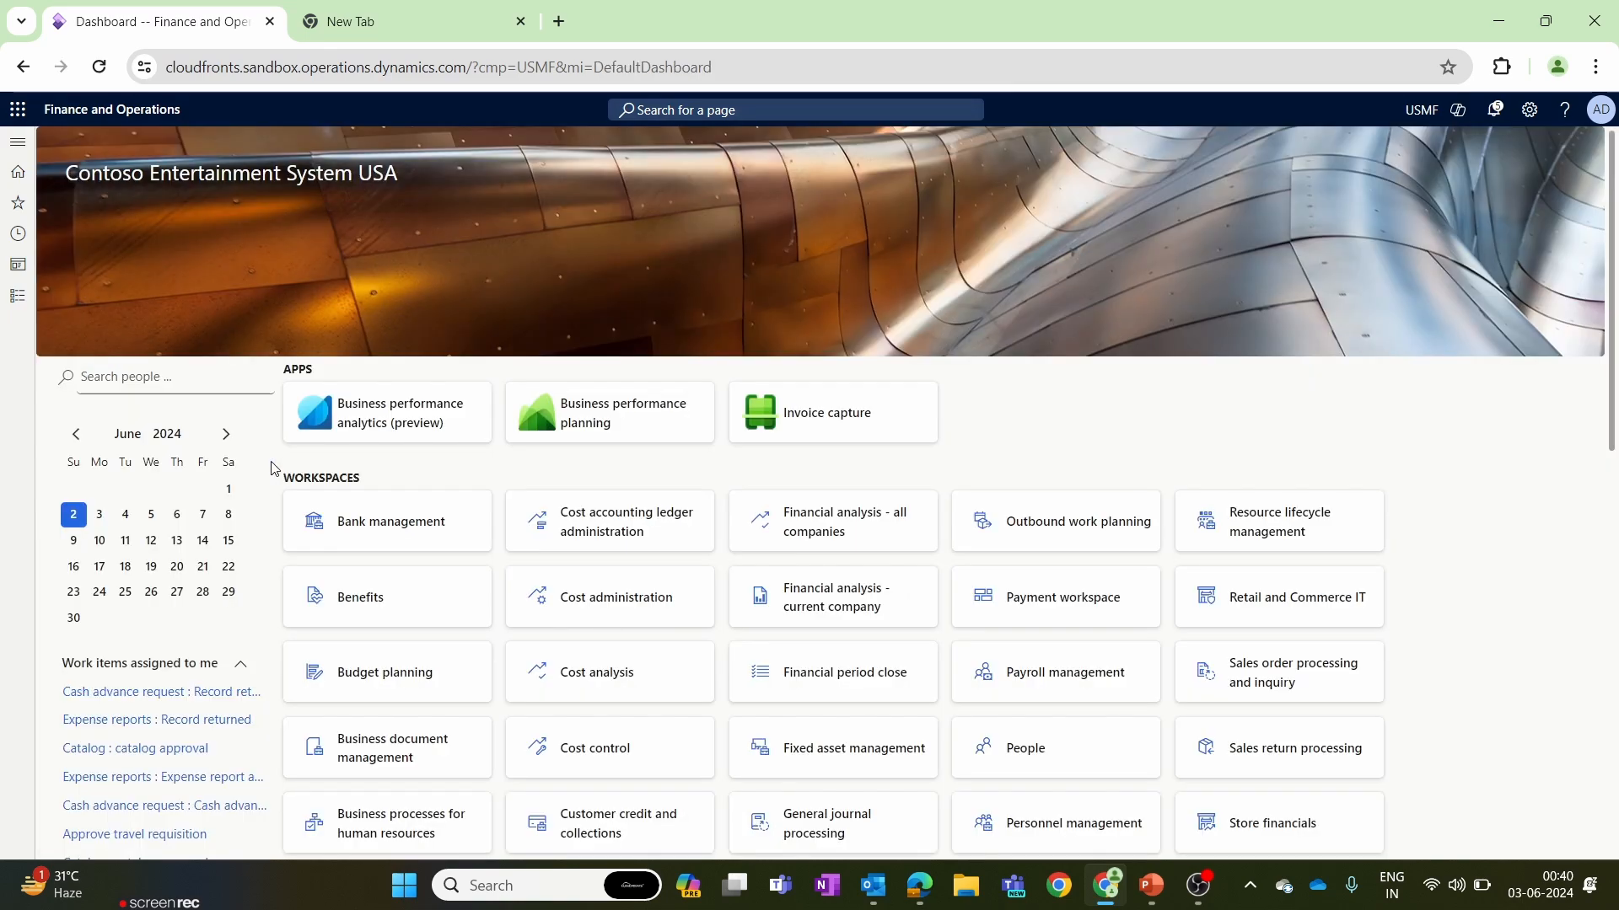
left_click(18, 295)
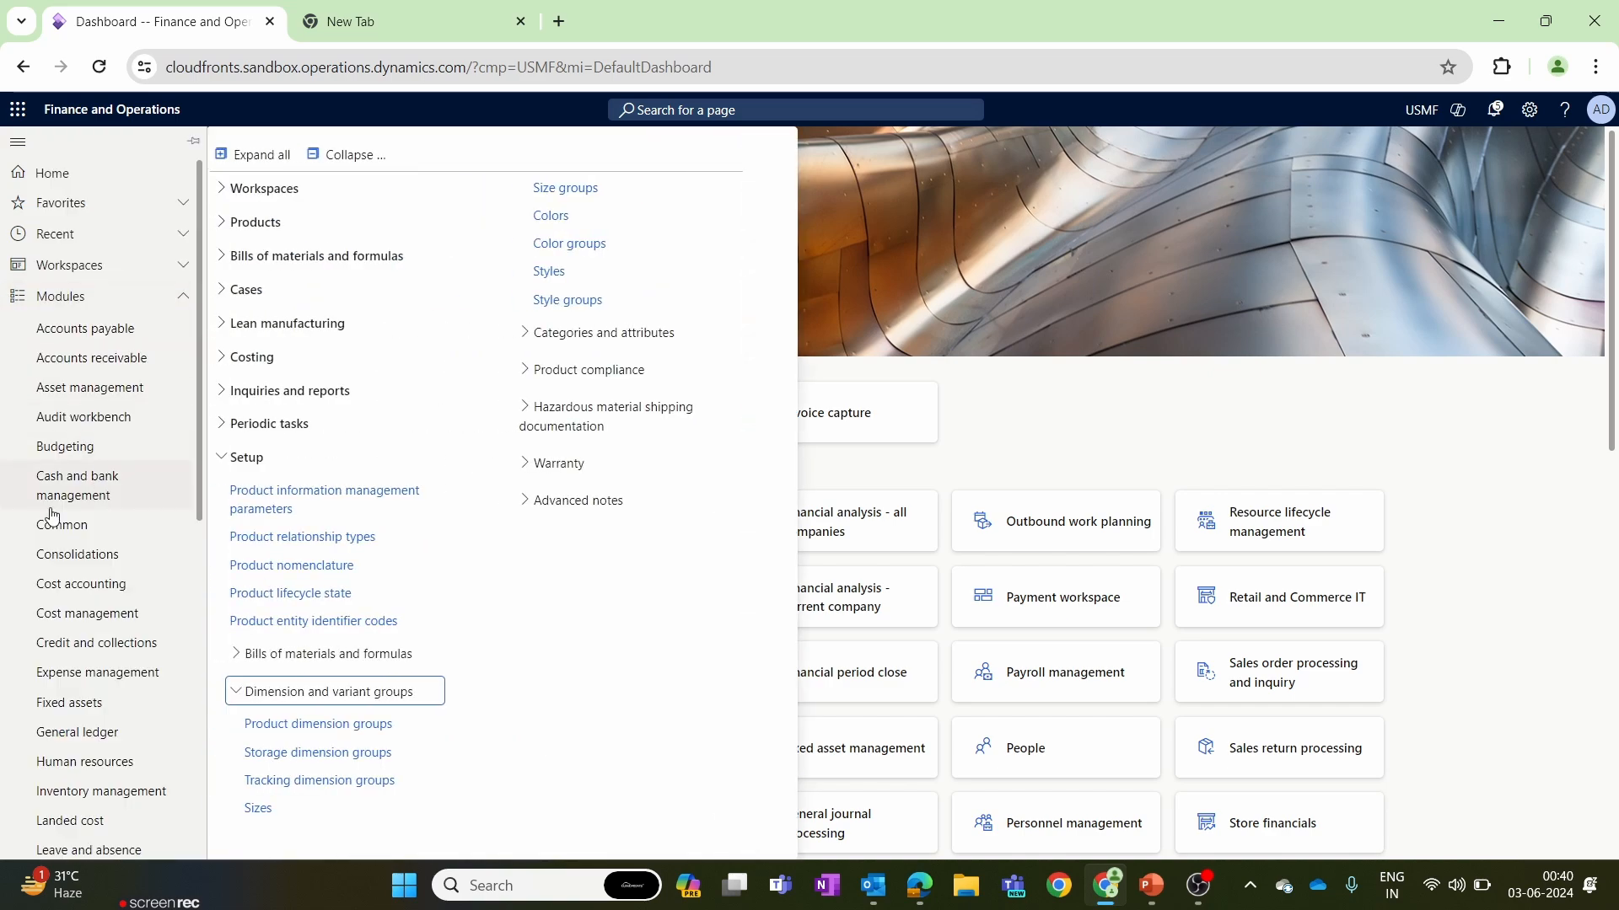
scroll(75, 587, "down", 1)
scroll(75, 588, "down", 5)
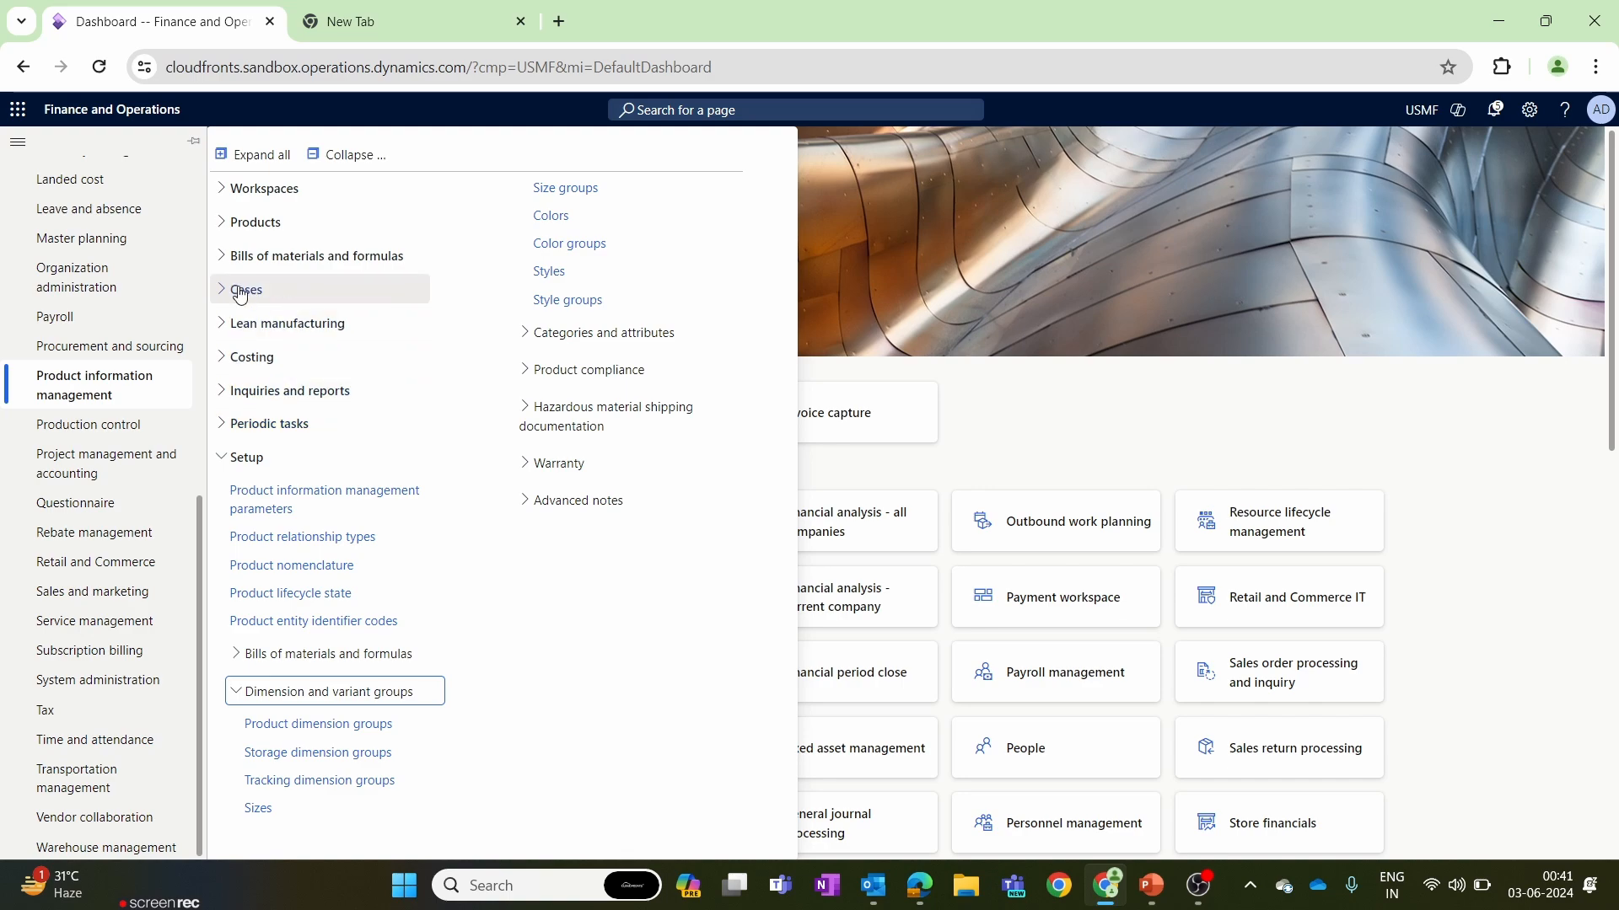
left_click(245, 223)
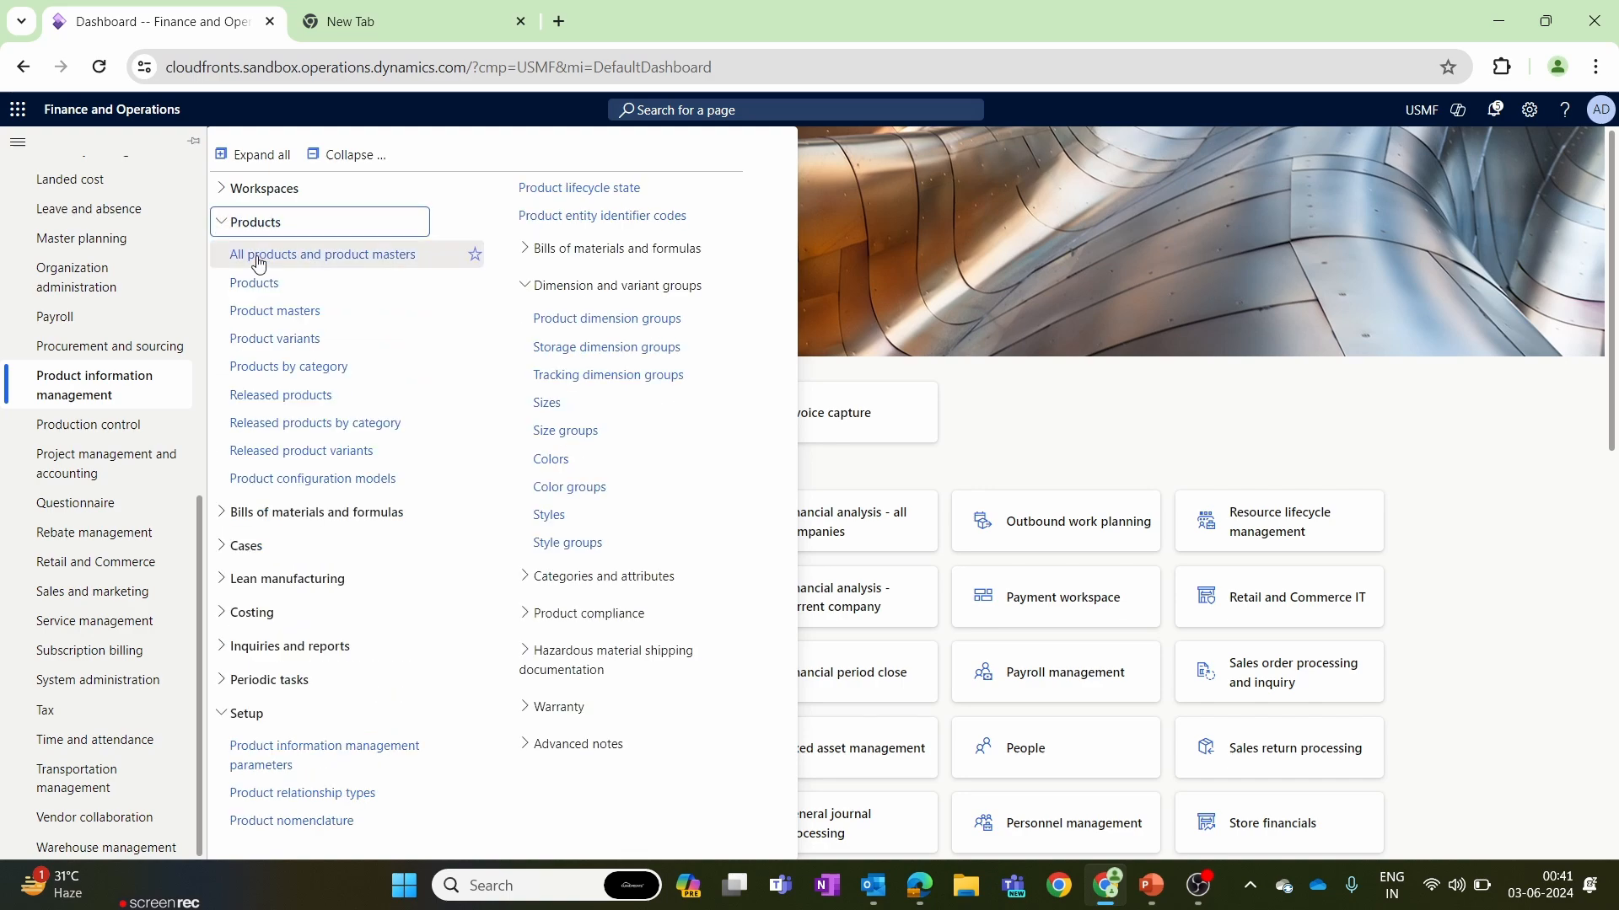
left_click(270, 396)
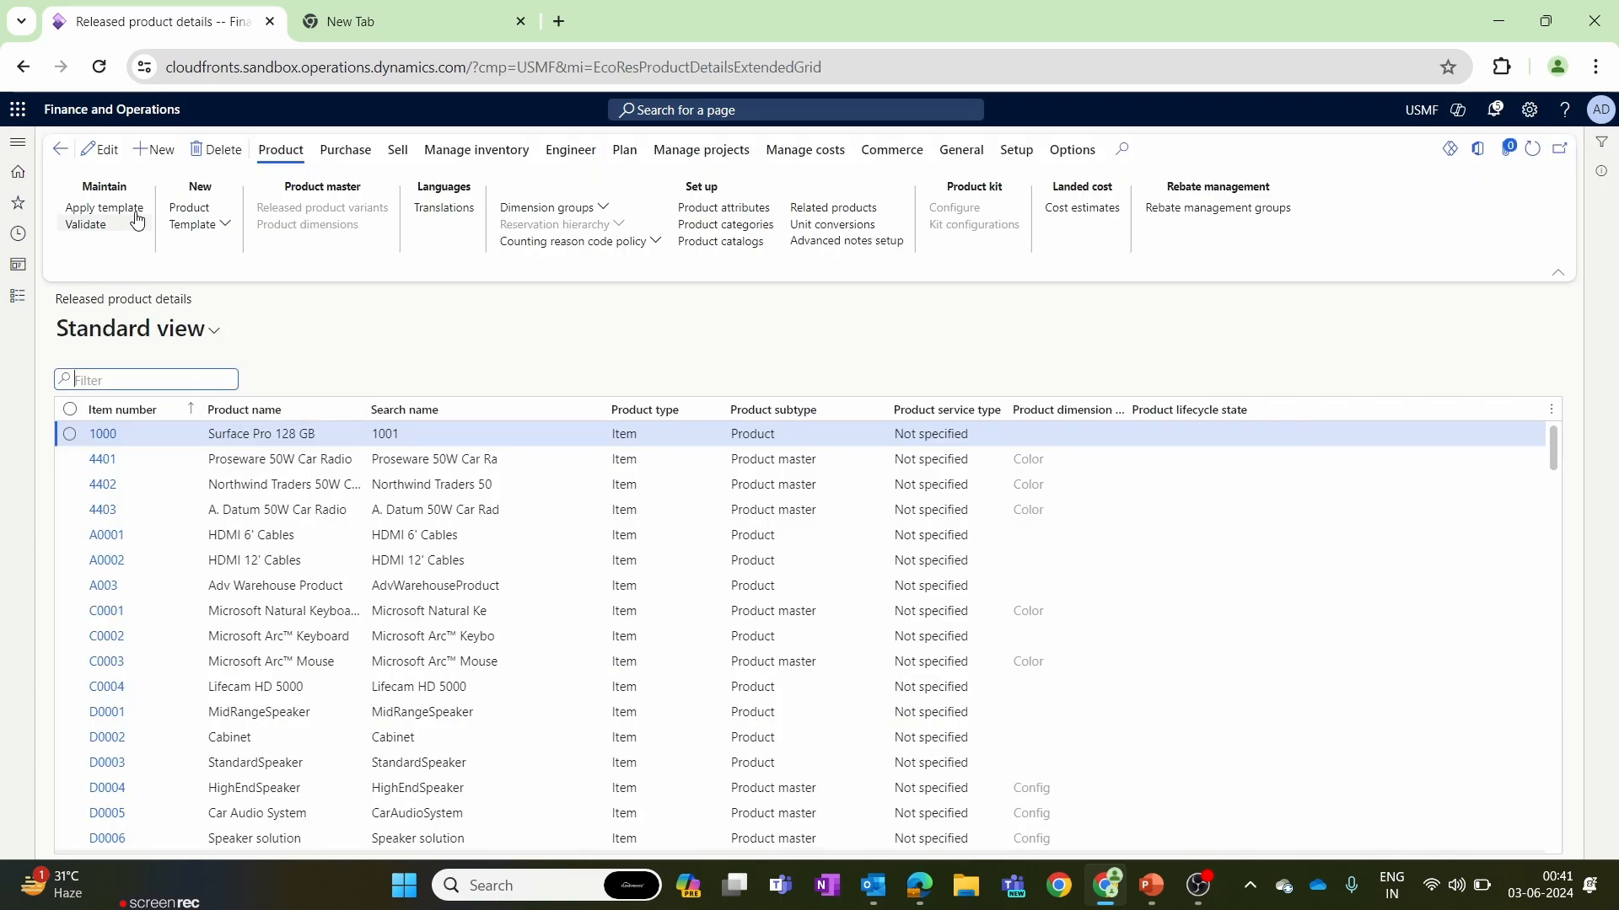
Start a new released product and set its product number to 1999.
left_click(152, 150)
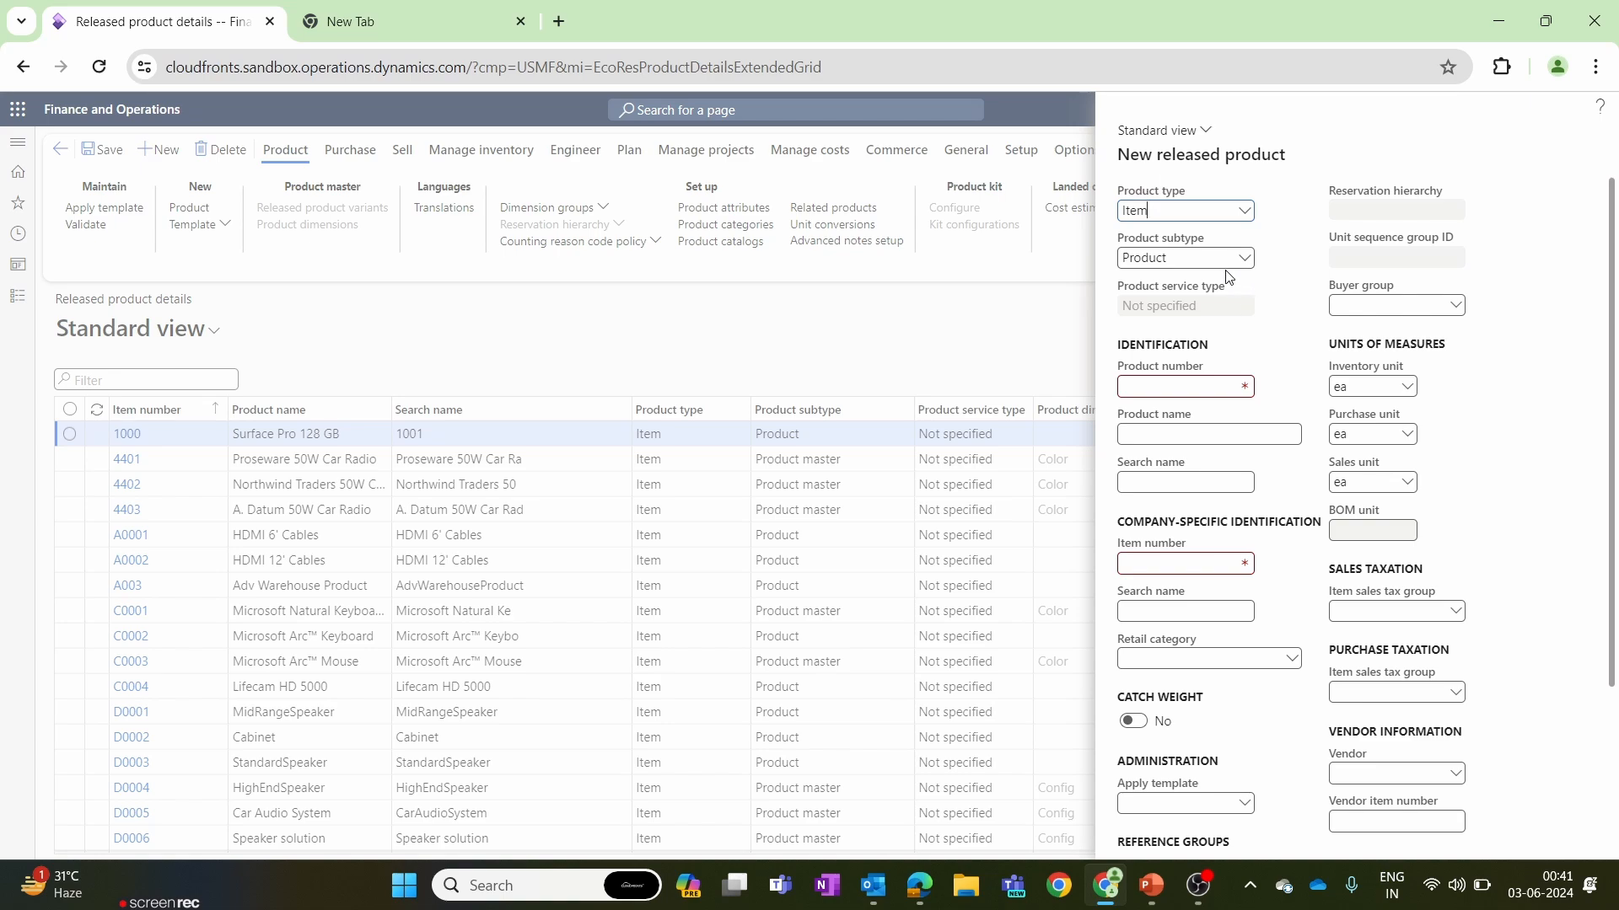
left_click(1177, 388)
type("1999")
Set both the product name and the identification search name of the new product to "wheels".
left_click(1274, 431)
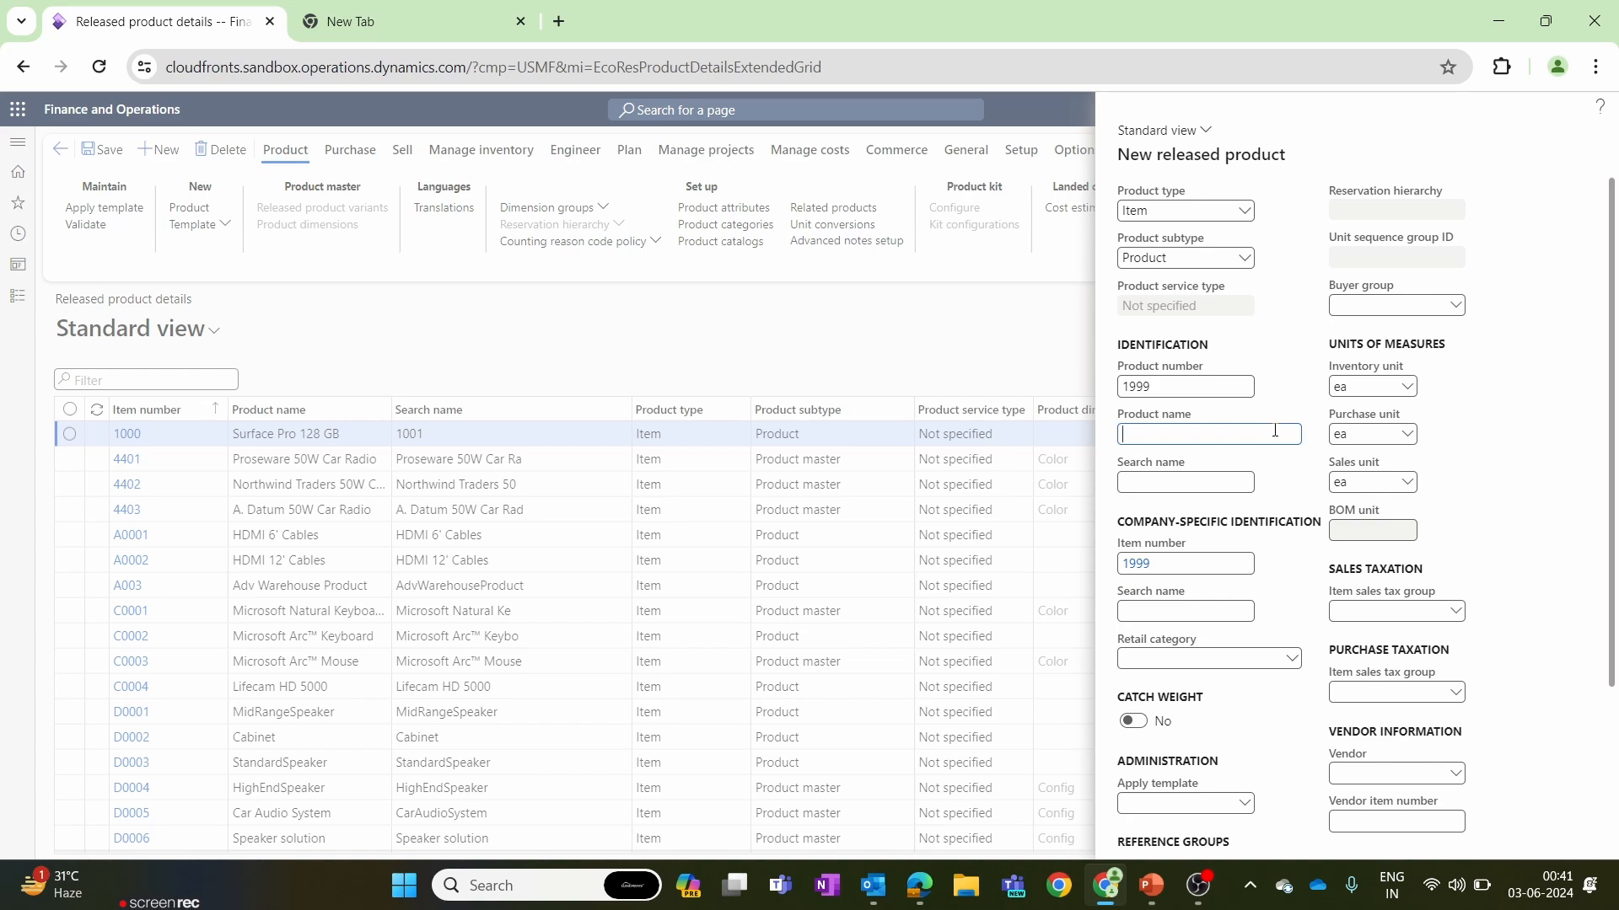
type("all")
type("o")
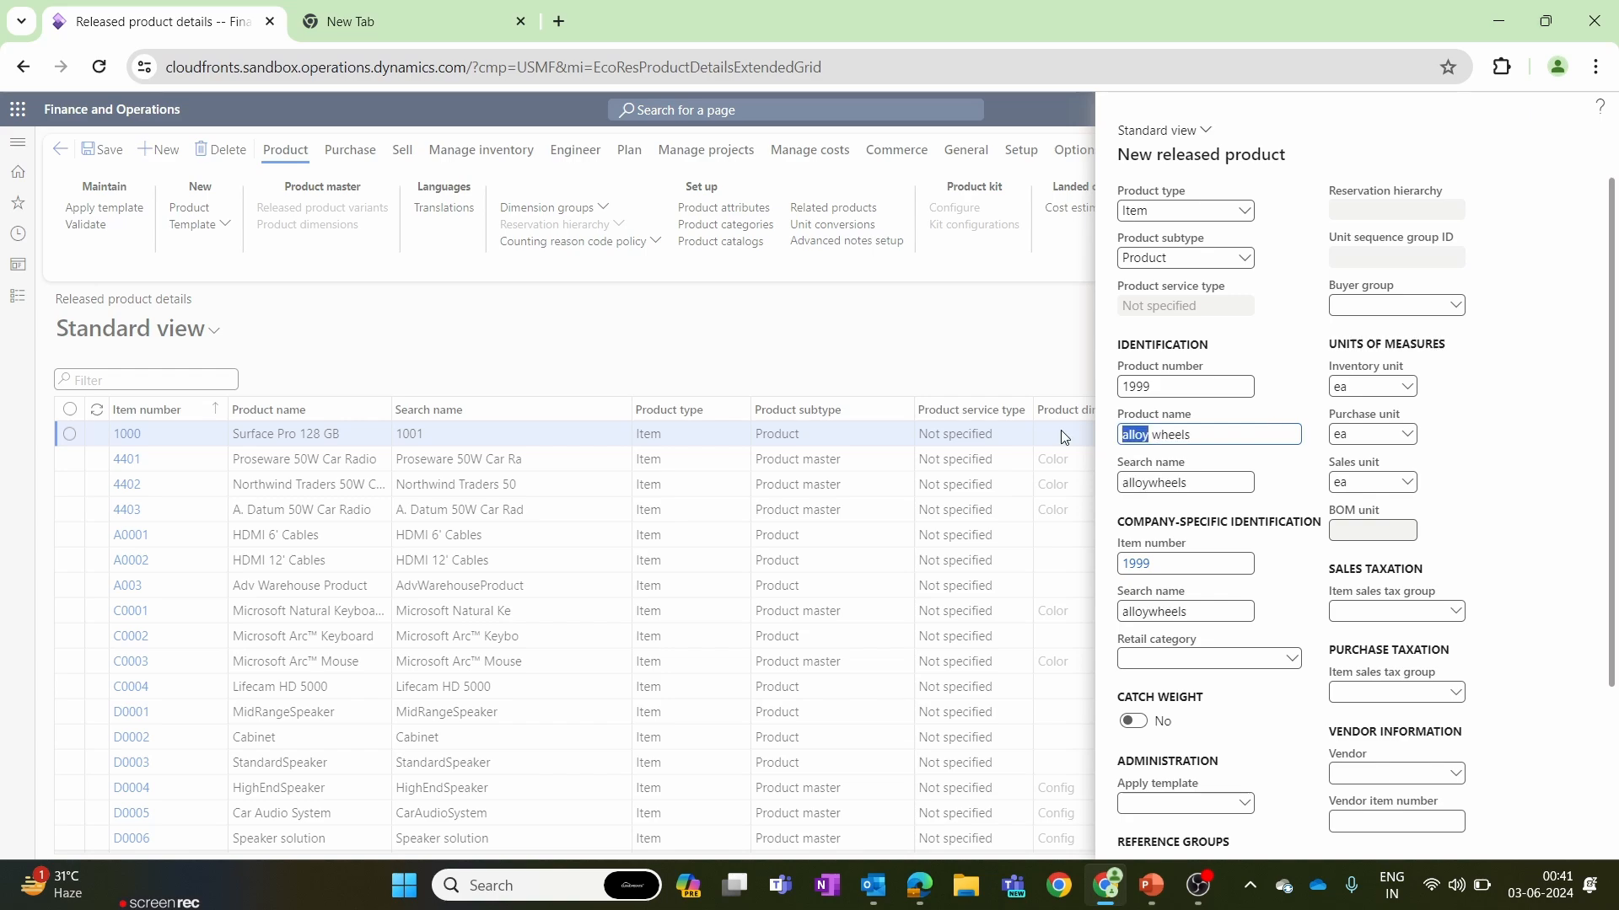
key("BackSpace")
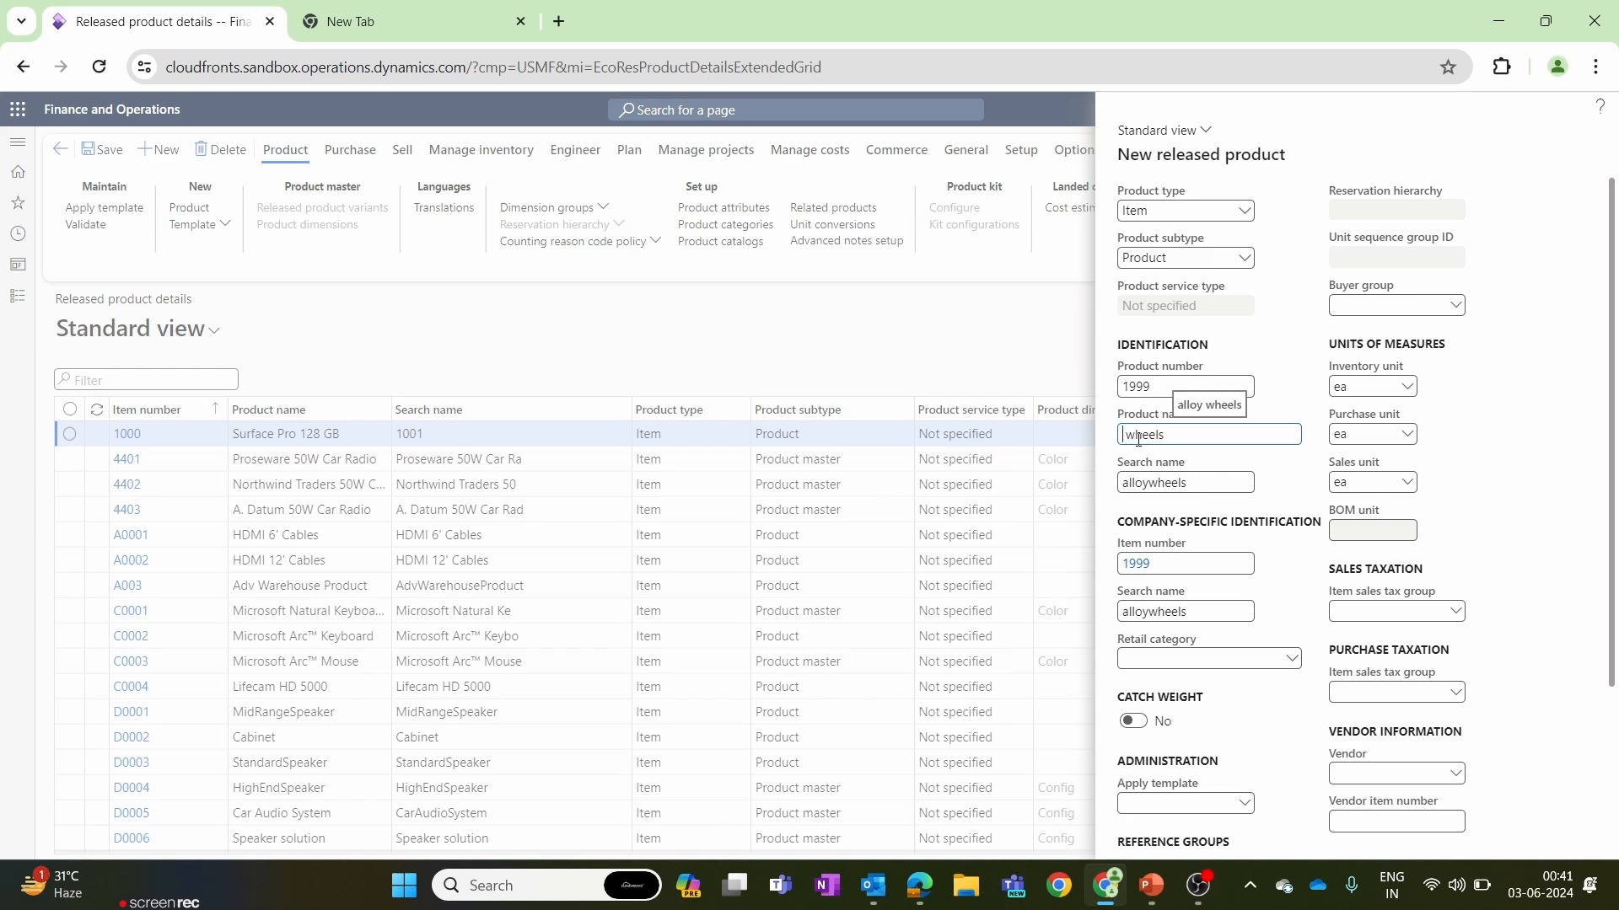
key("Delete")
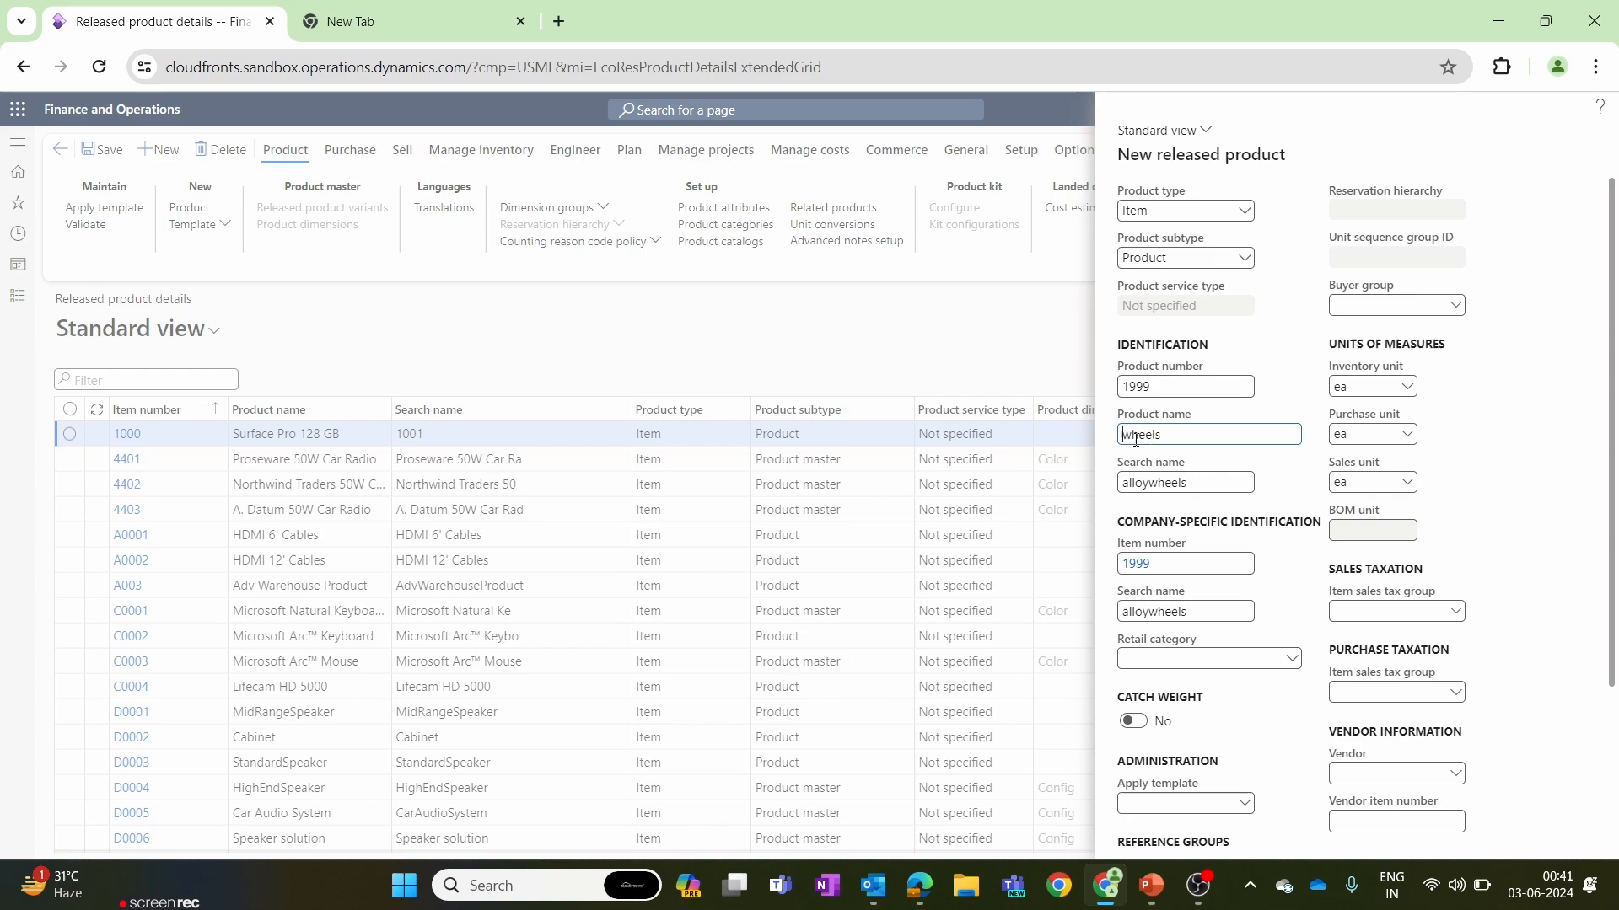
left_click(1144, 481)
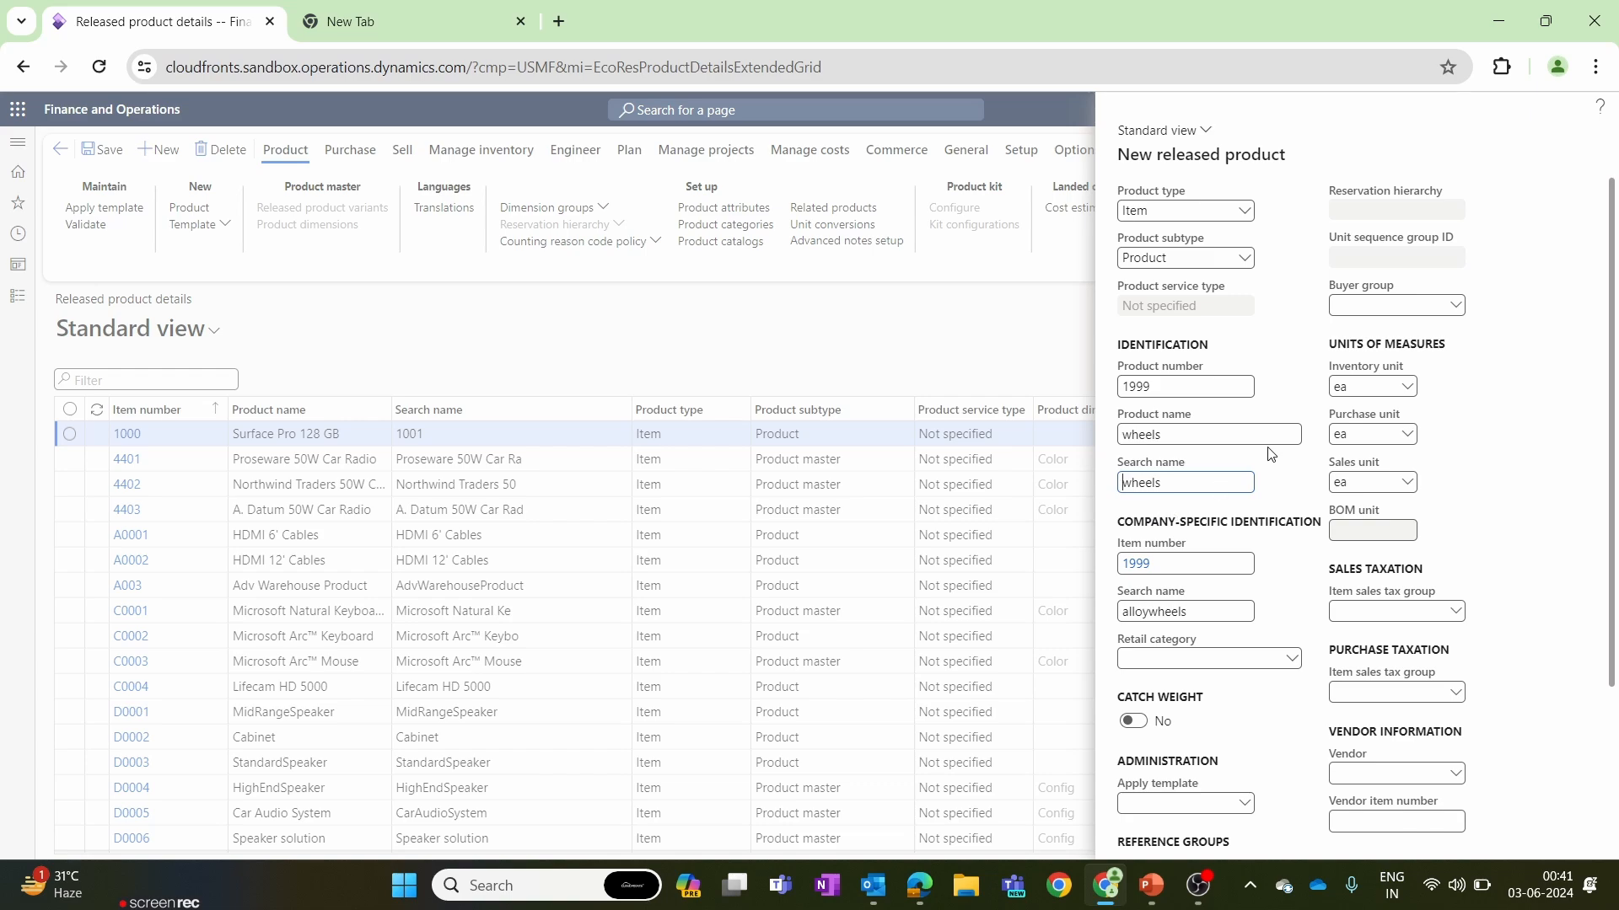
Assign the retail category ALL and the item model group MWA to the new product.
left_click(1292, 660)
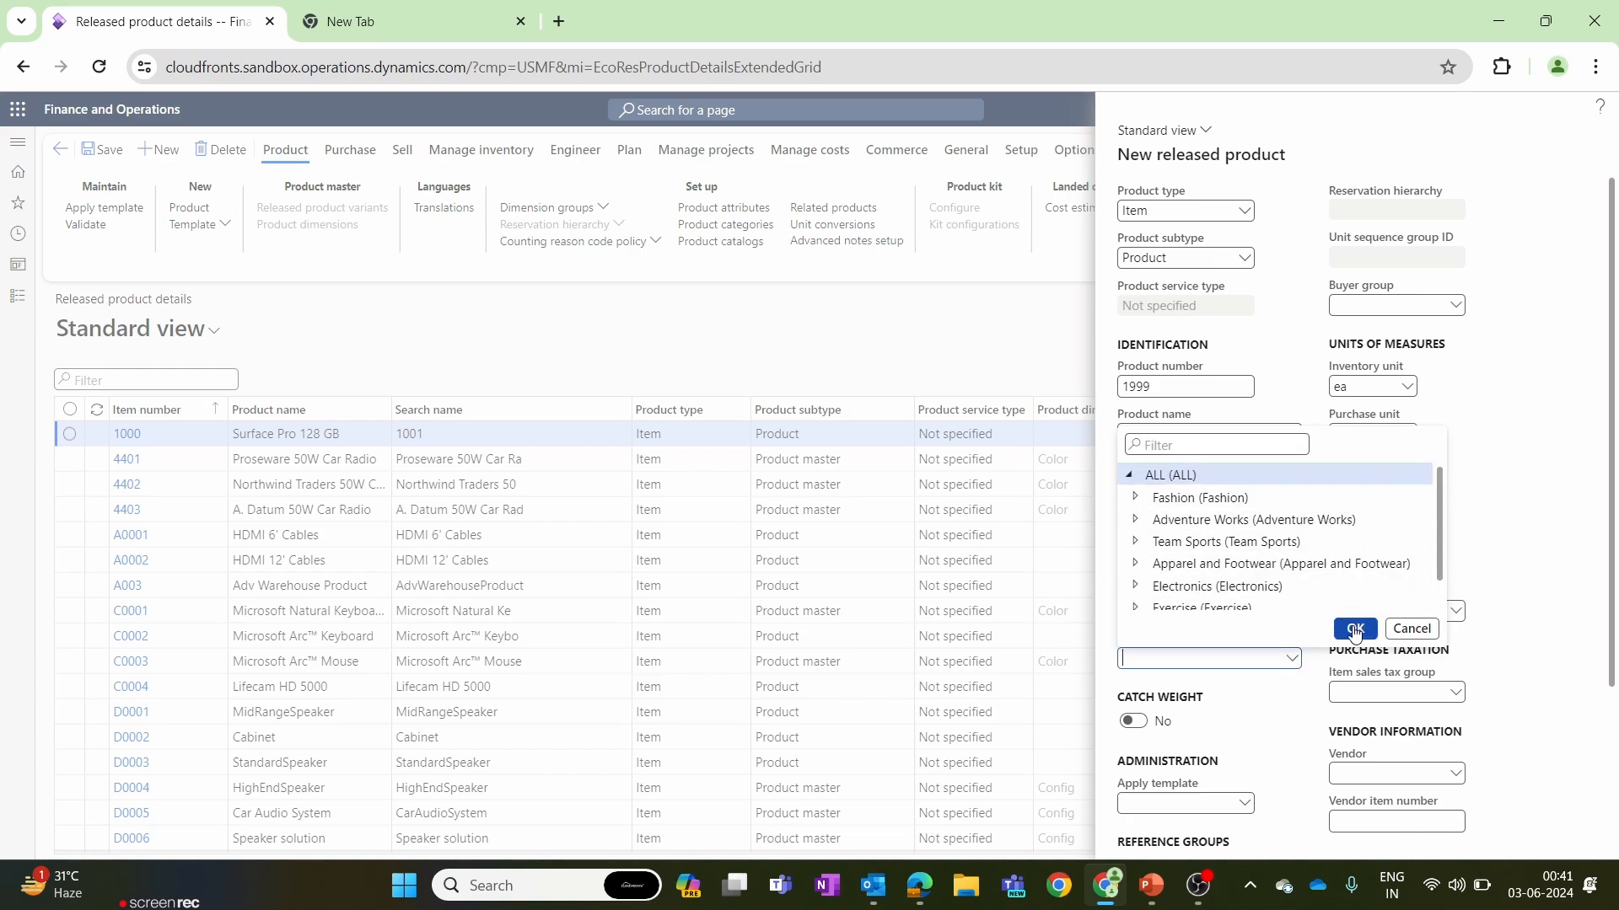
left_click(1354, 631)
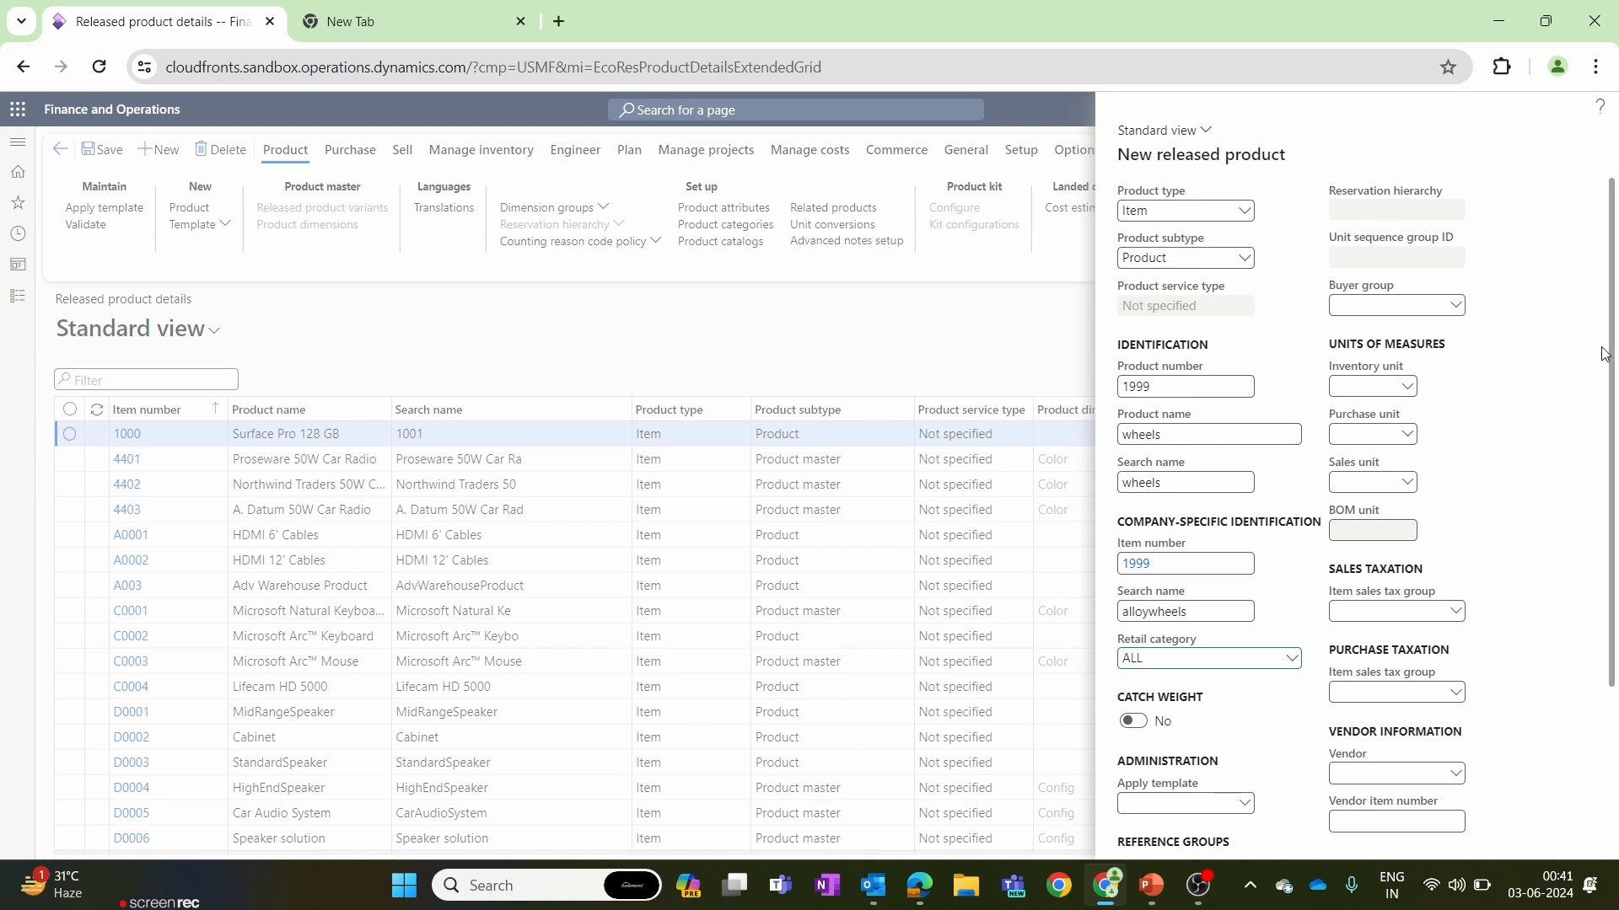
scroll(1604, 354, "down", 3)
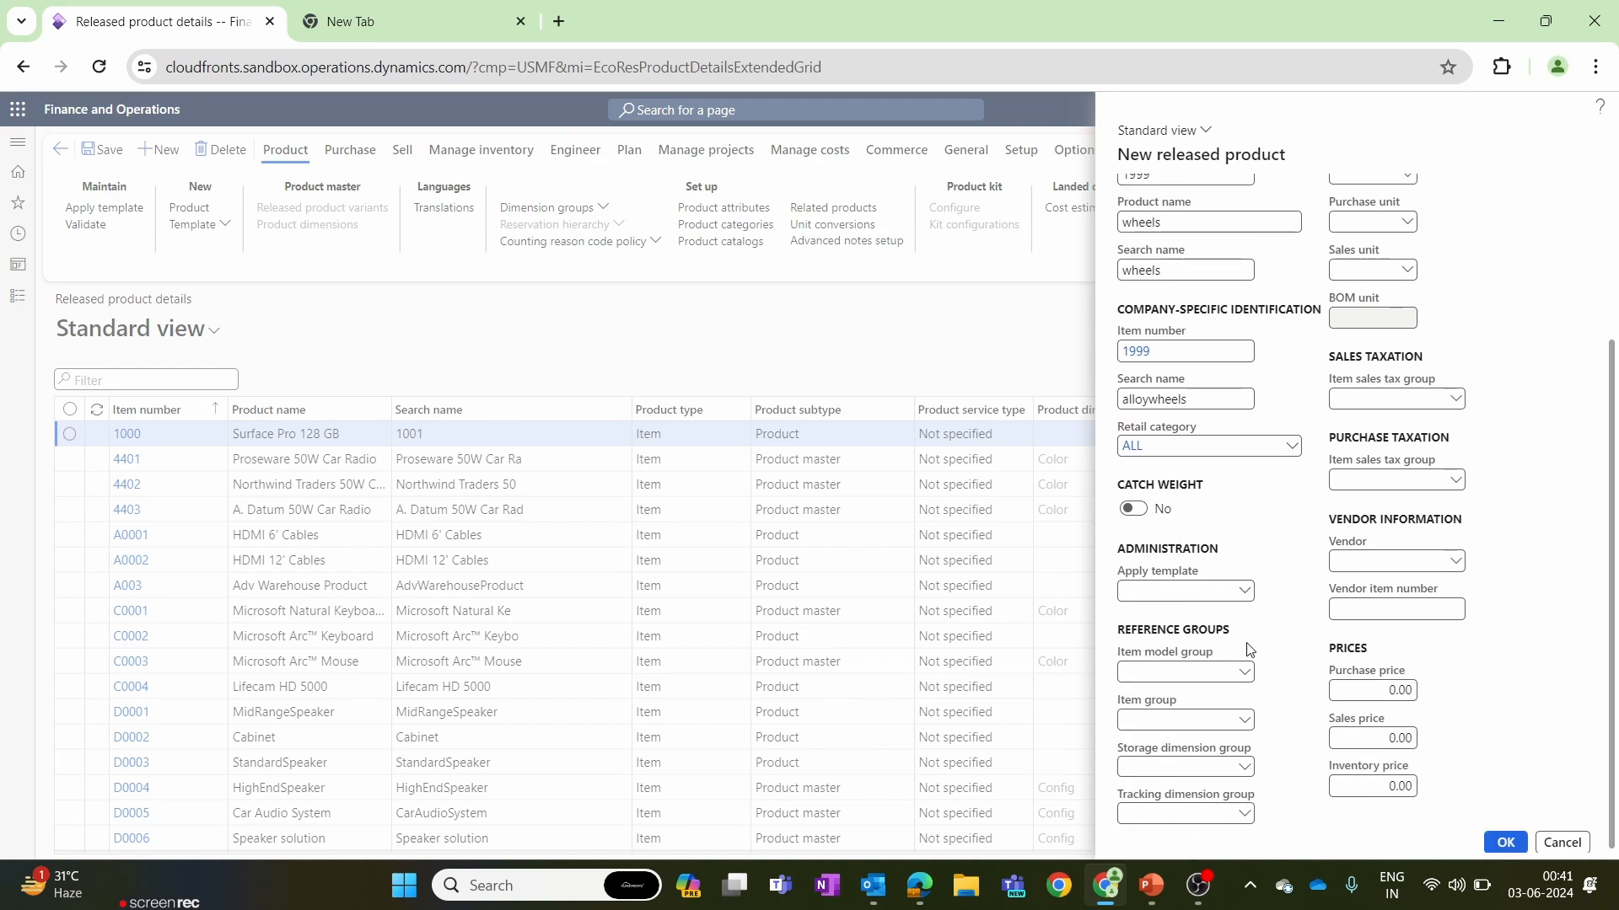
left_click(1244, 673)
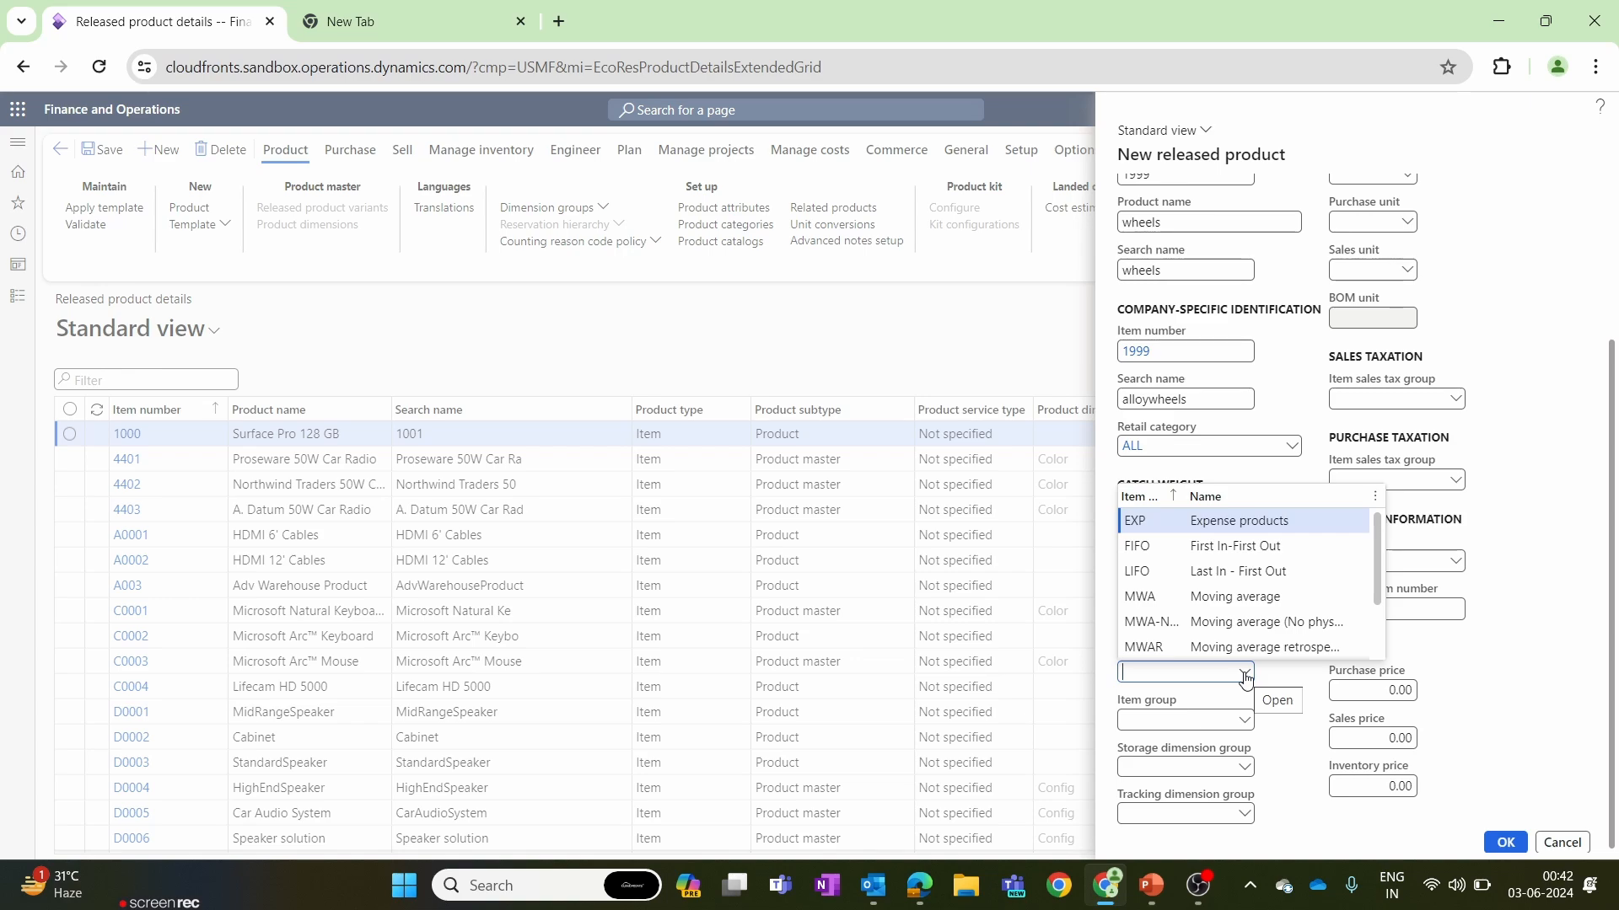
left_click(1235, 596)
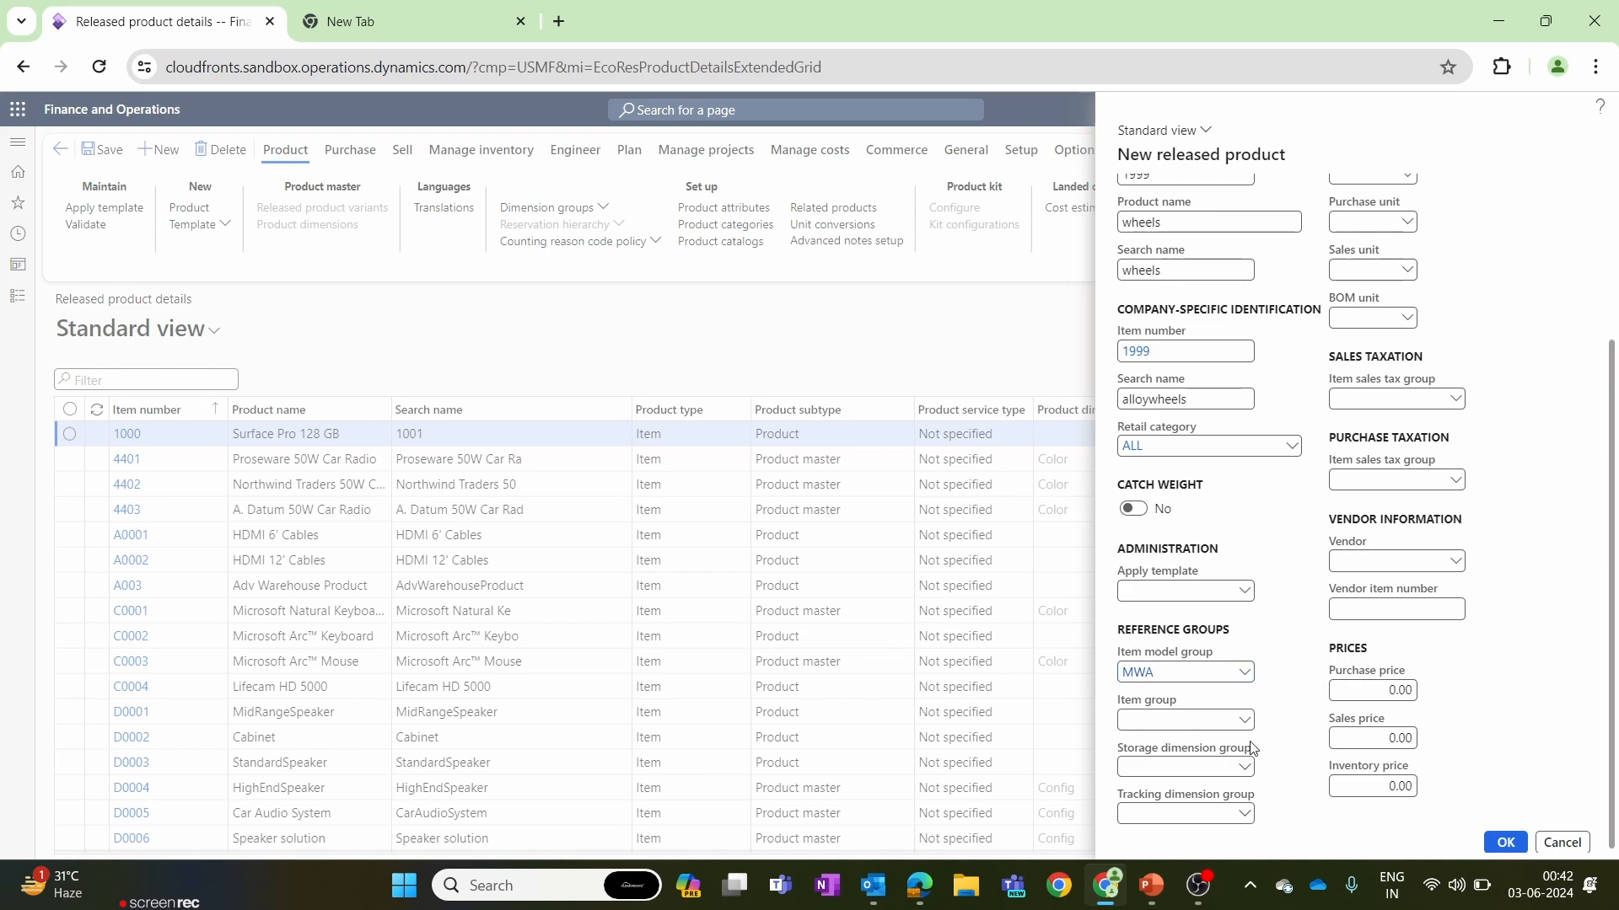
Set the new product's item group to PCS and its storage dimension group to SiteWH.
left_click(1245, 722)
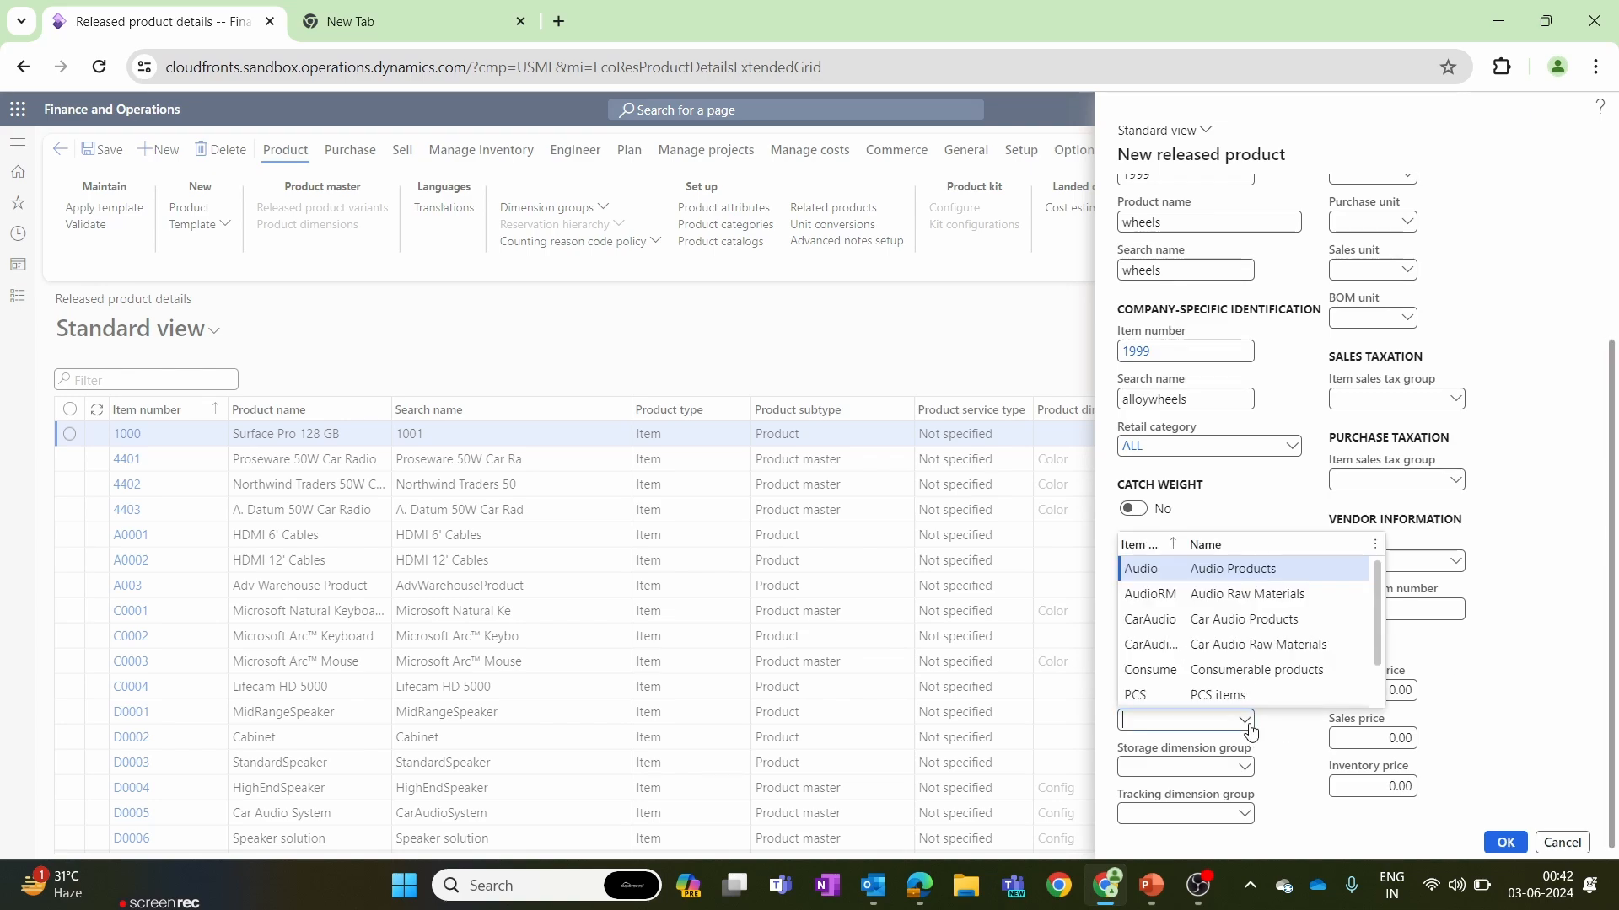
type("PCS")
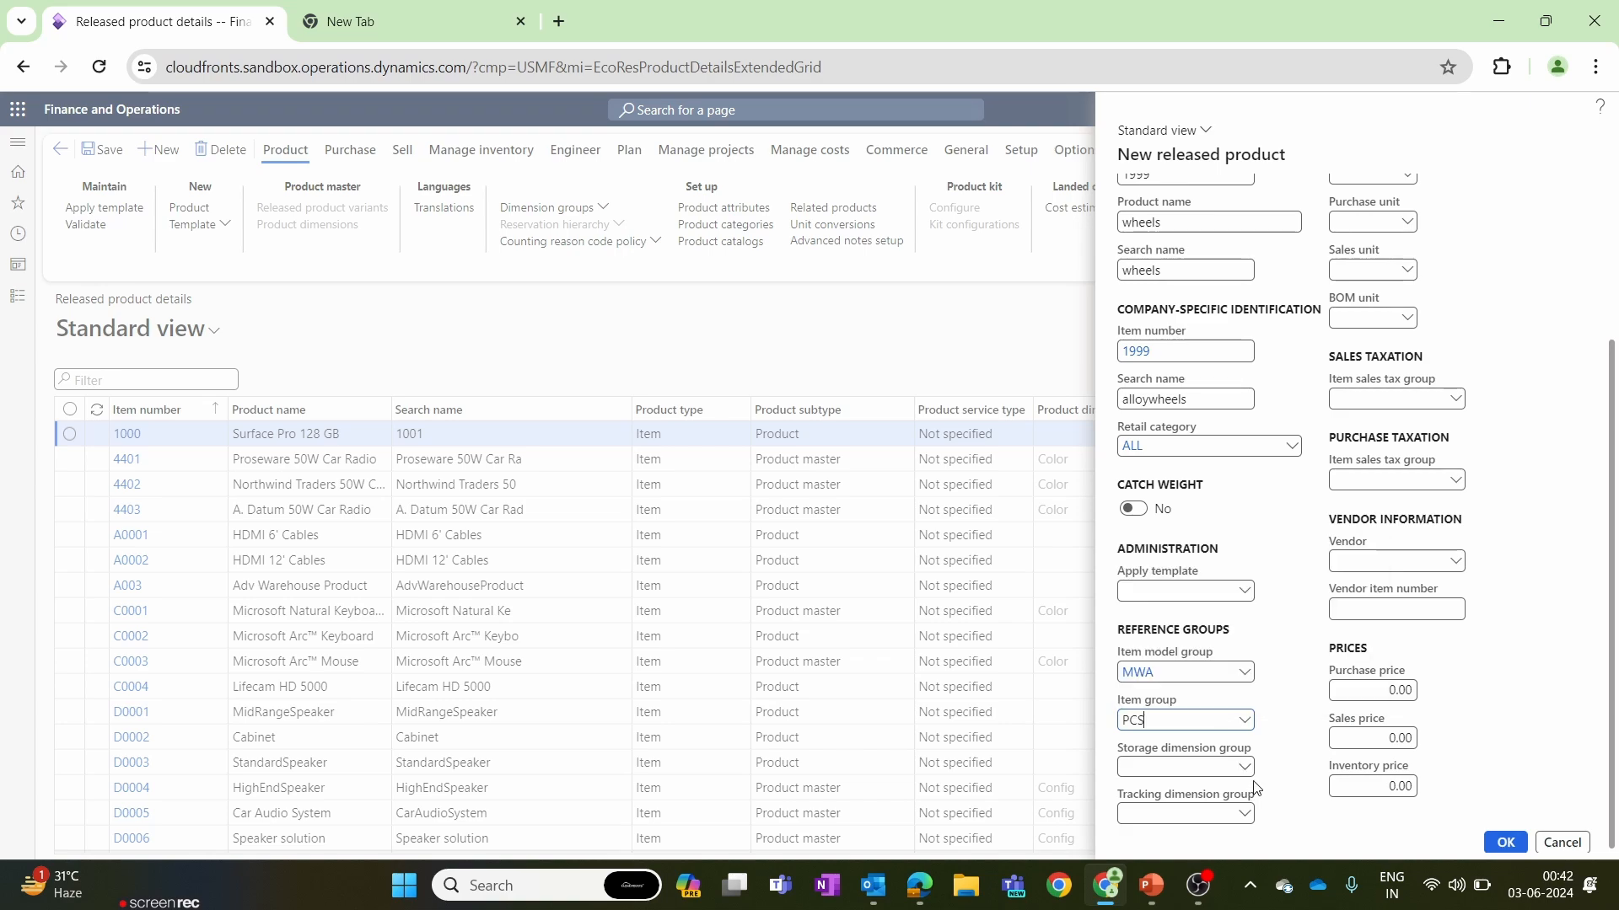
left_click(1244, 767)
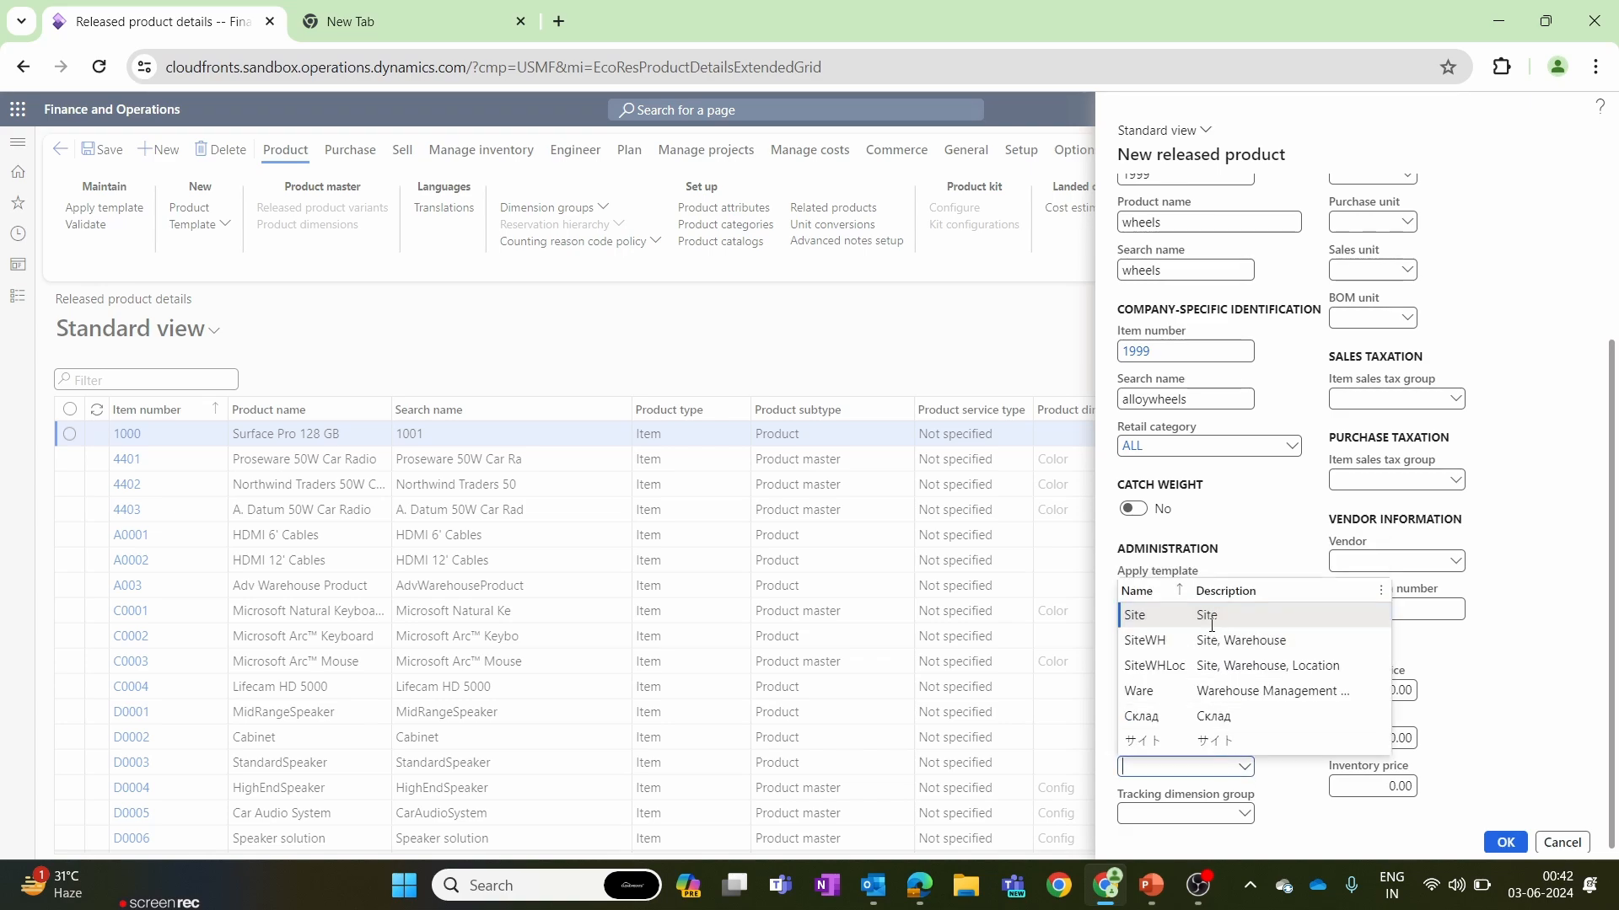
left_click(1213, 640)
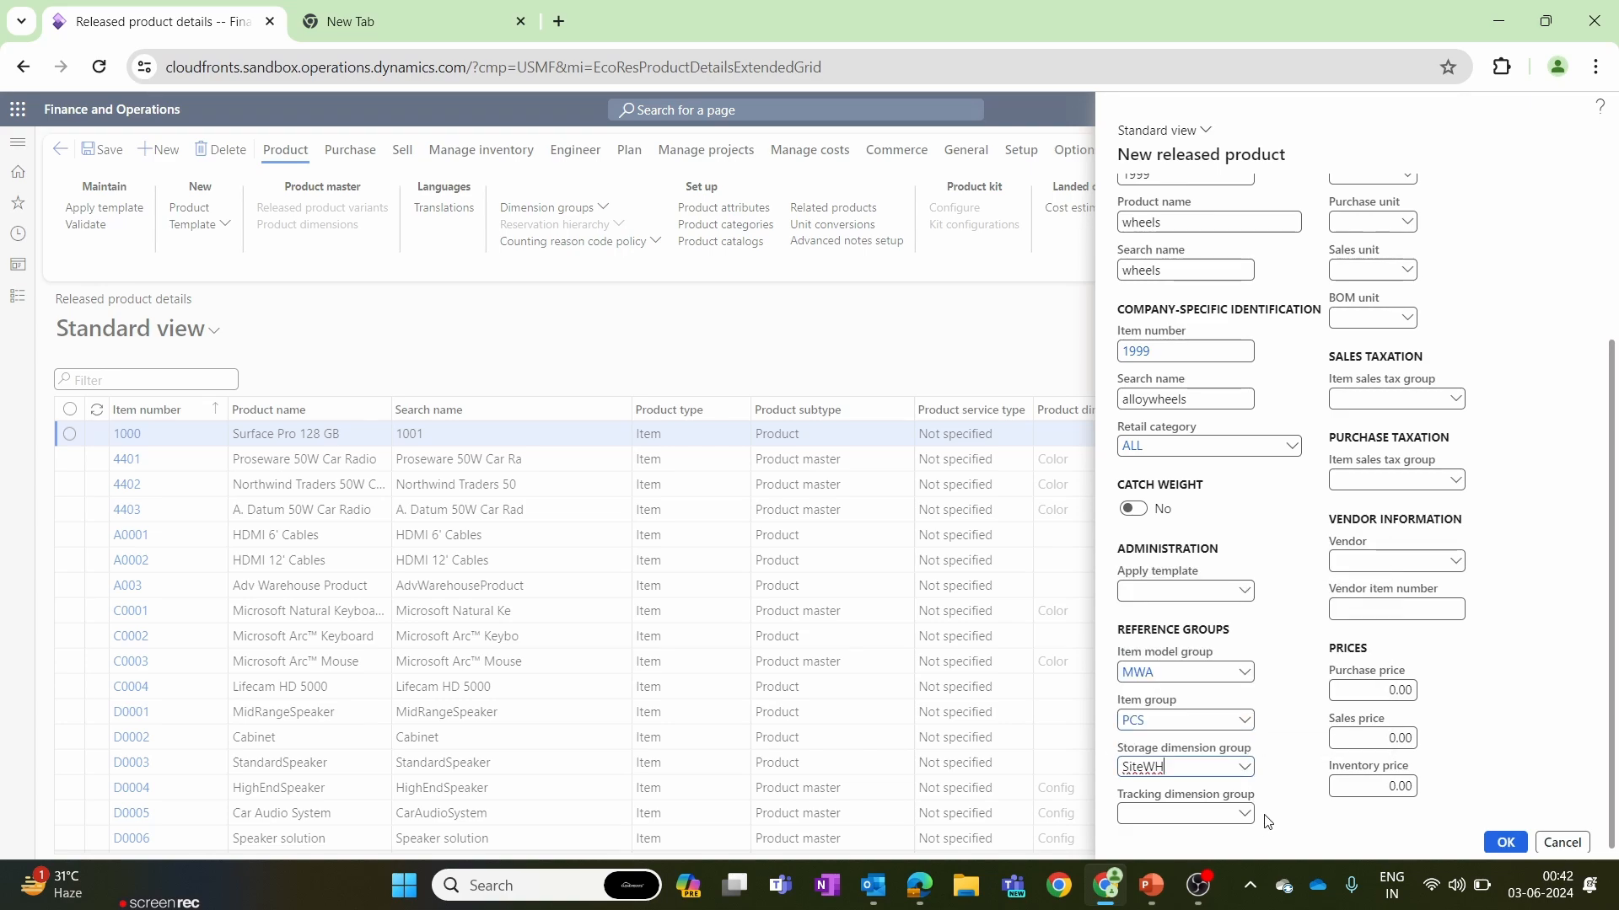
Set the new product's tracking dimension group to Owner.
left_click_drag(1118, 798, 1250, 808)
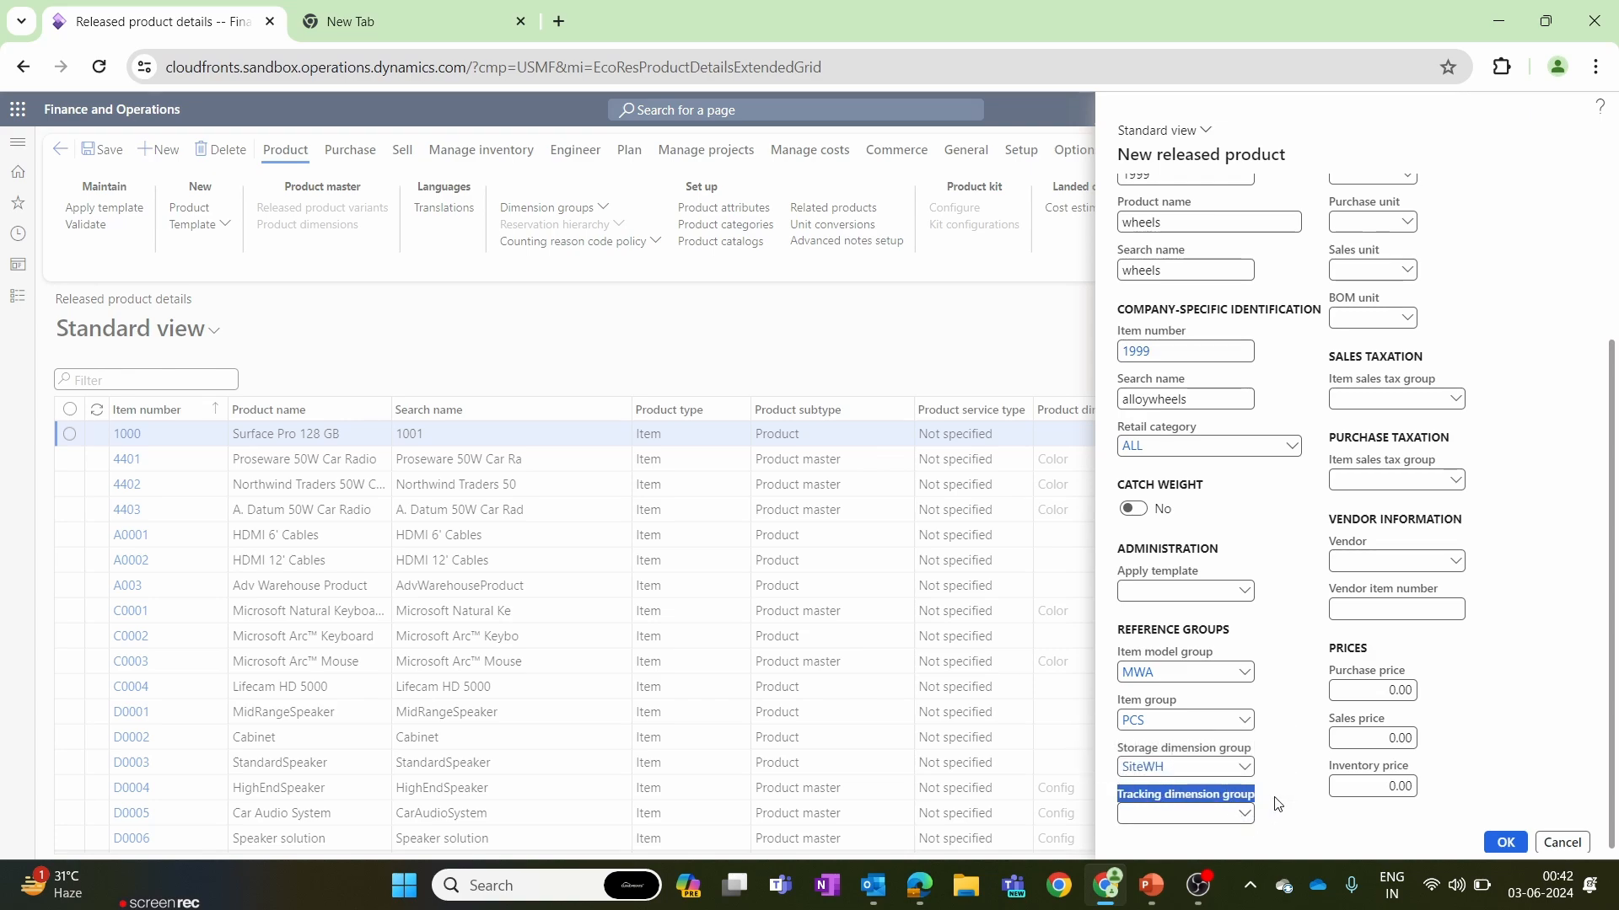
left_click(1279, 790)
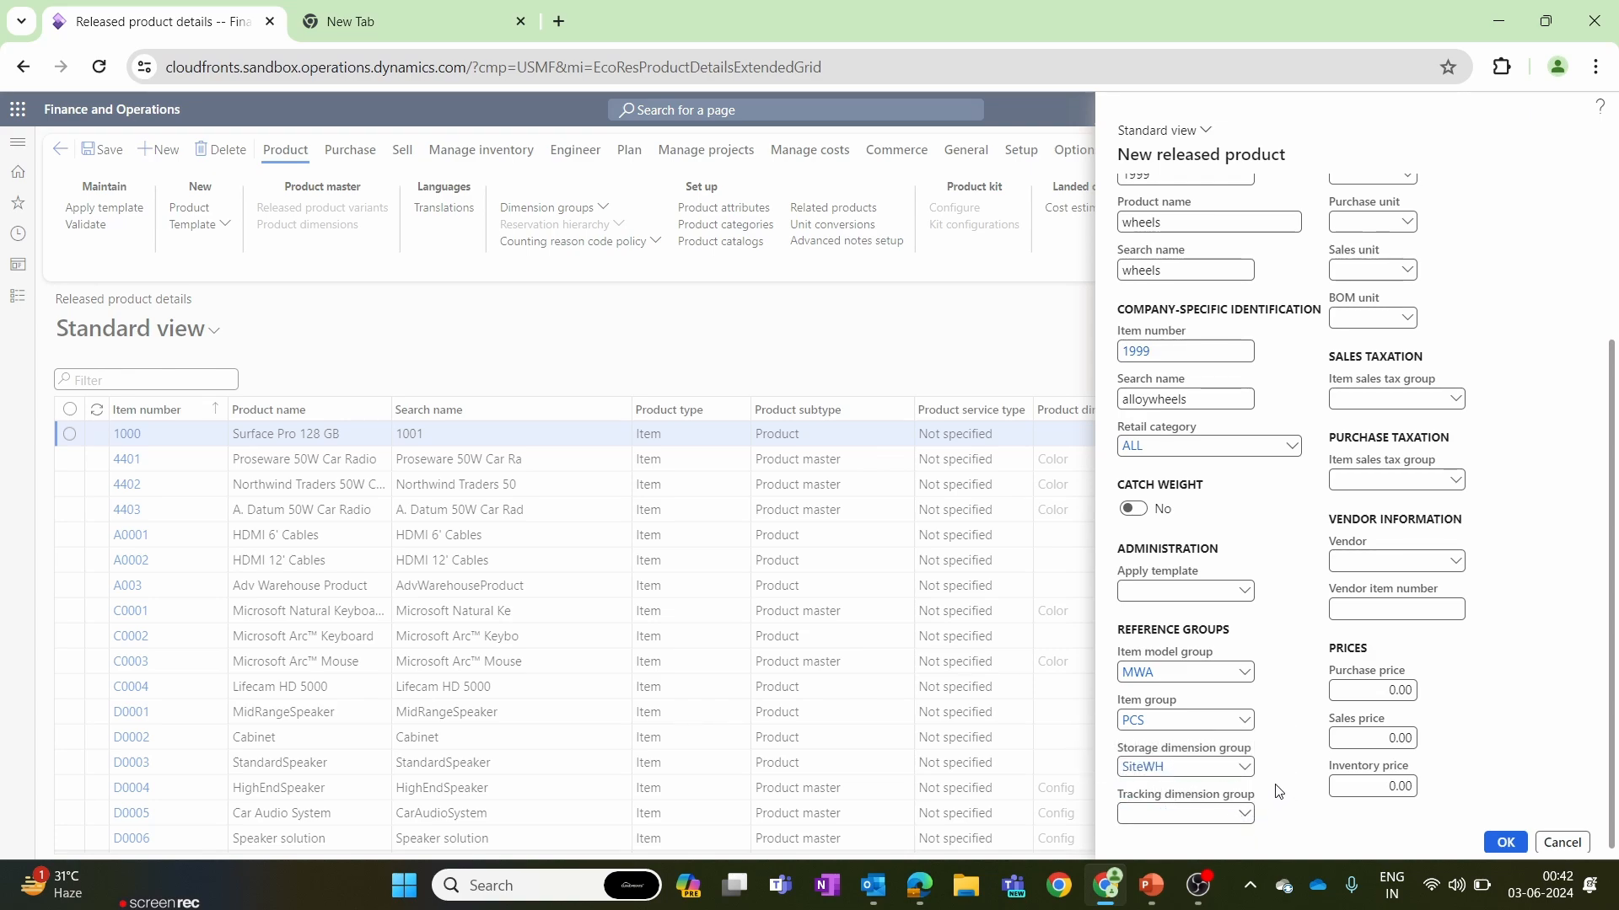
left_click(1245, 814)
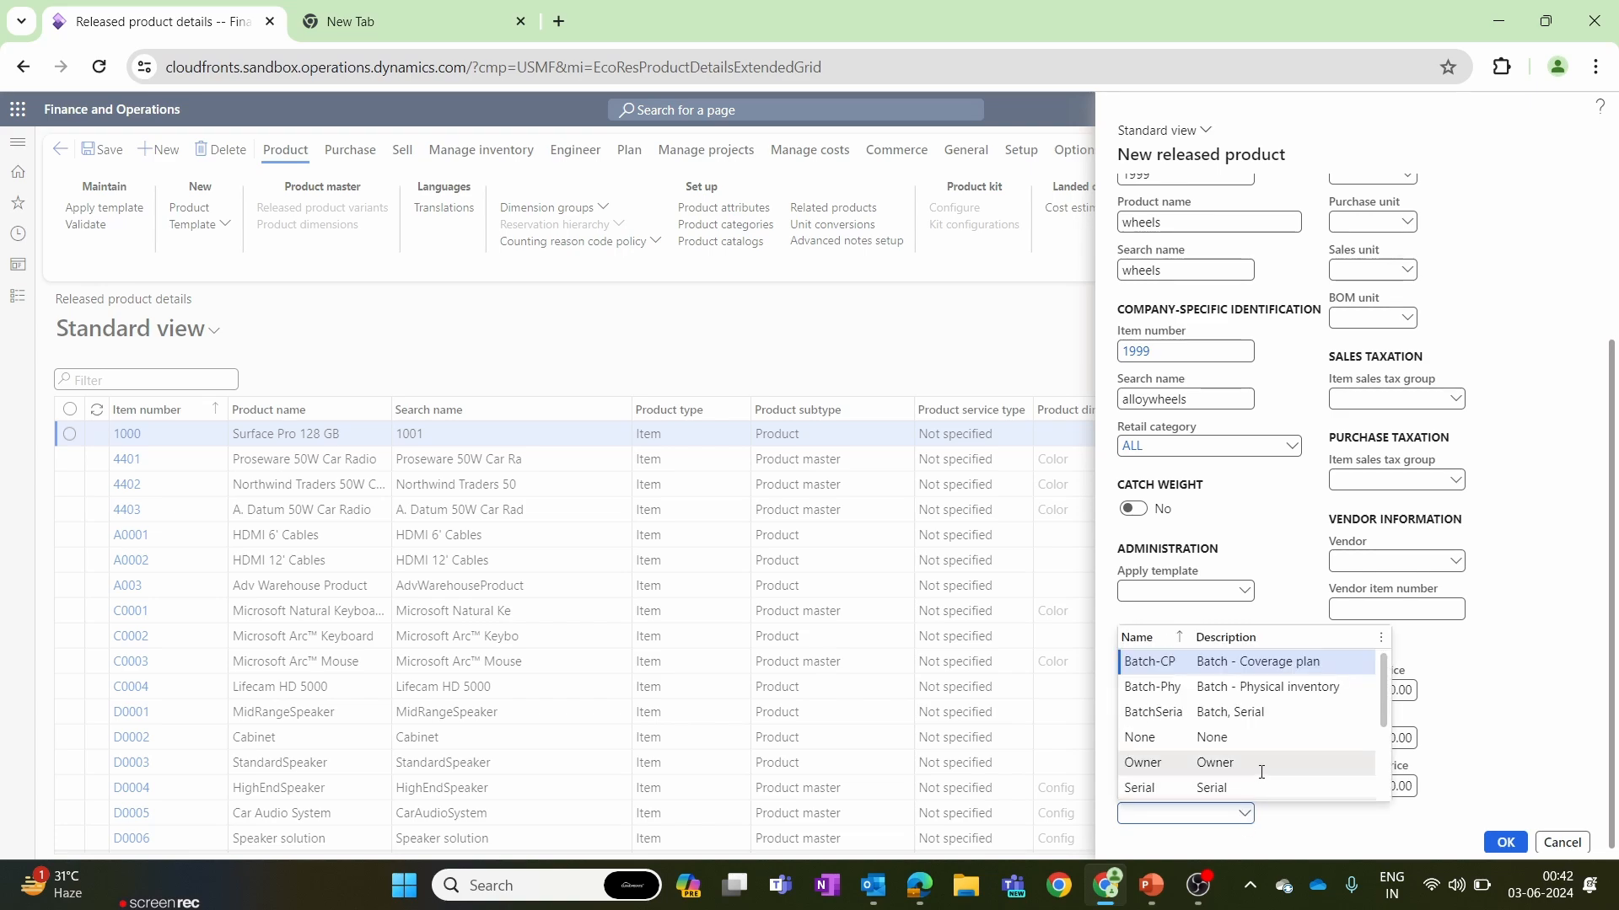
left_click(1261, 766)
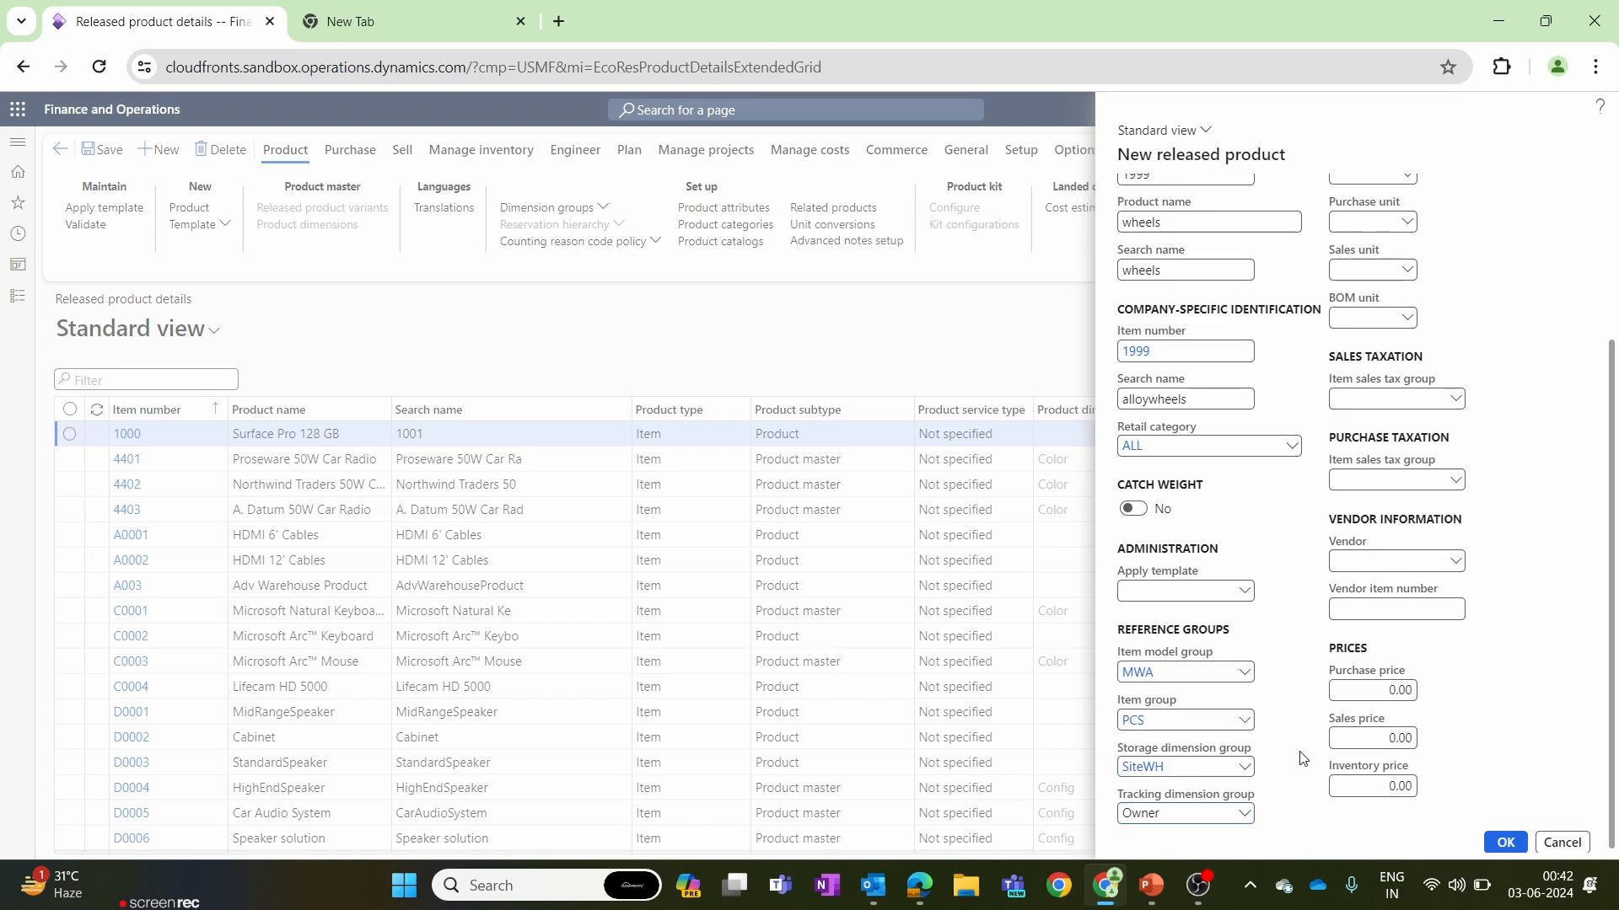
Set the new product's inventory unit, purchase unit and sales unit to pcs.
scroll(1302, 757, "up", 3)
left_click(1370, 388)
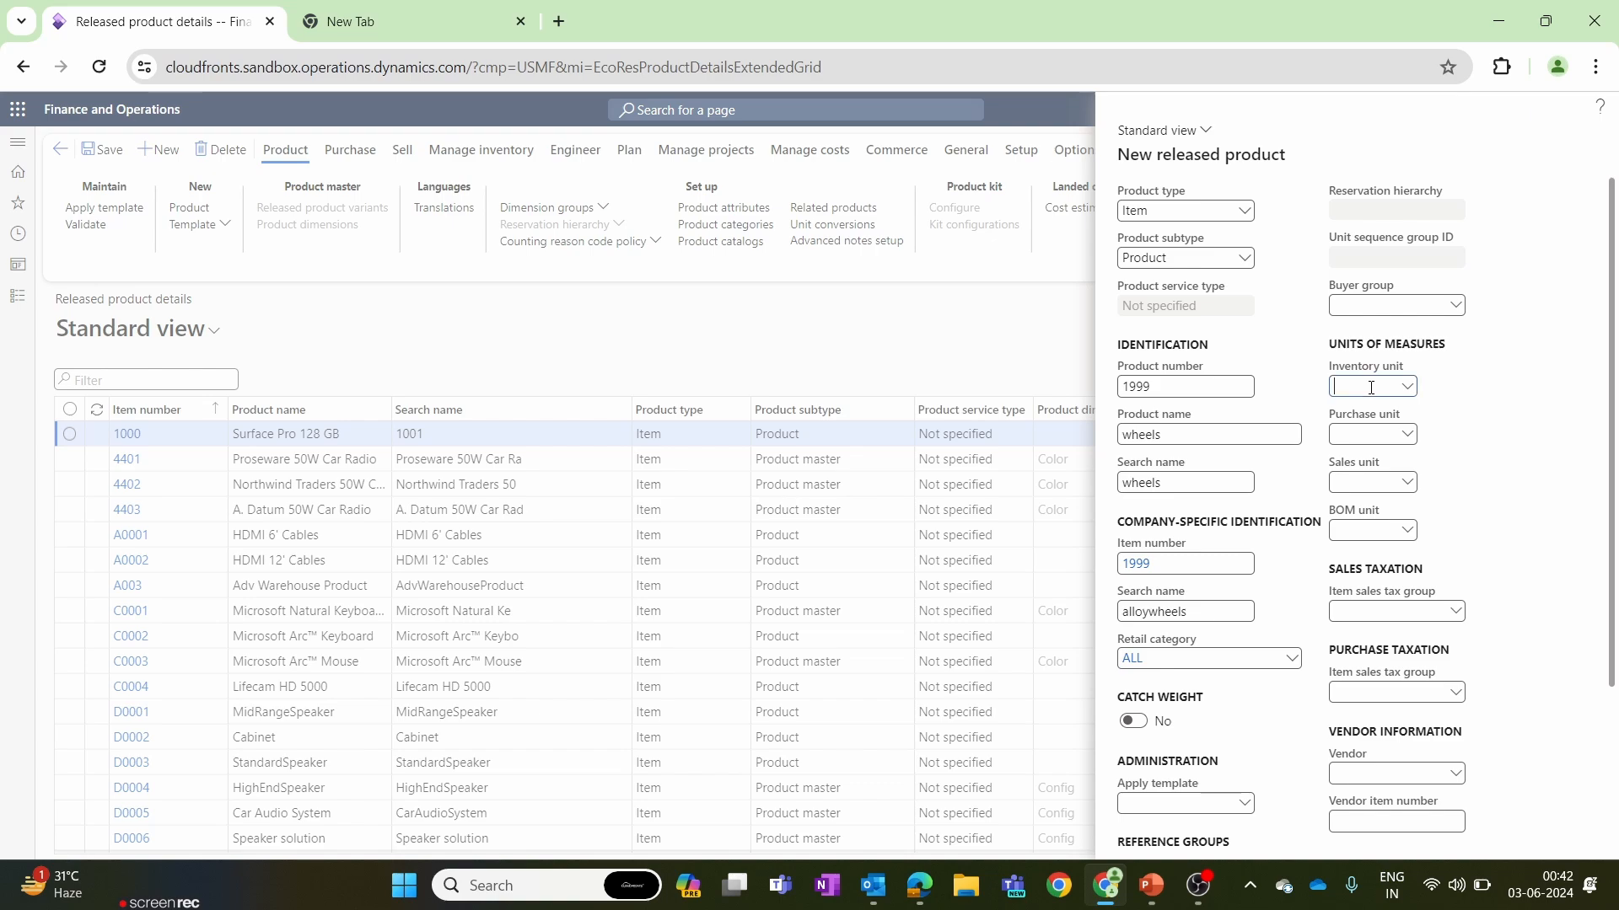
type("pcs")
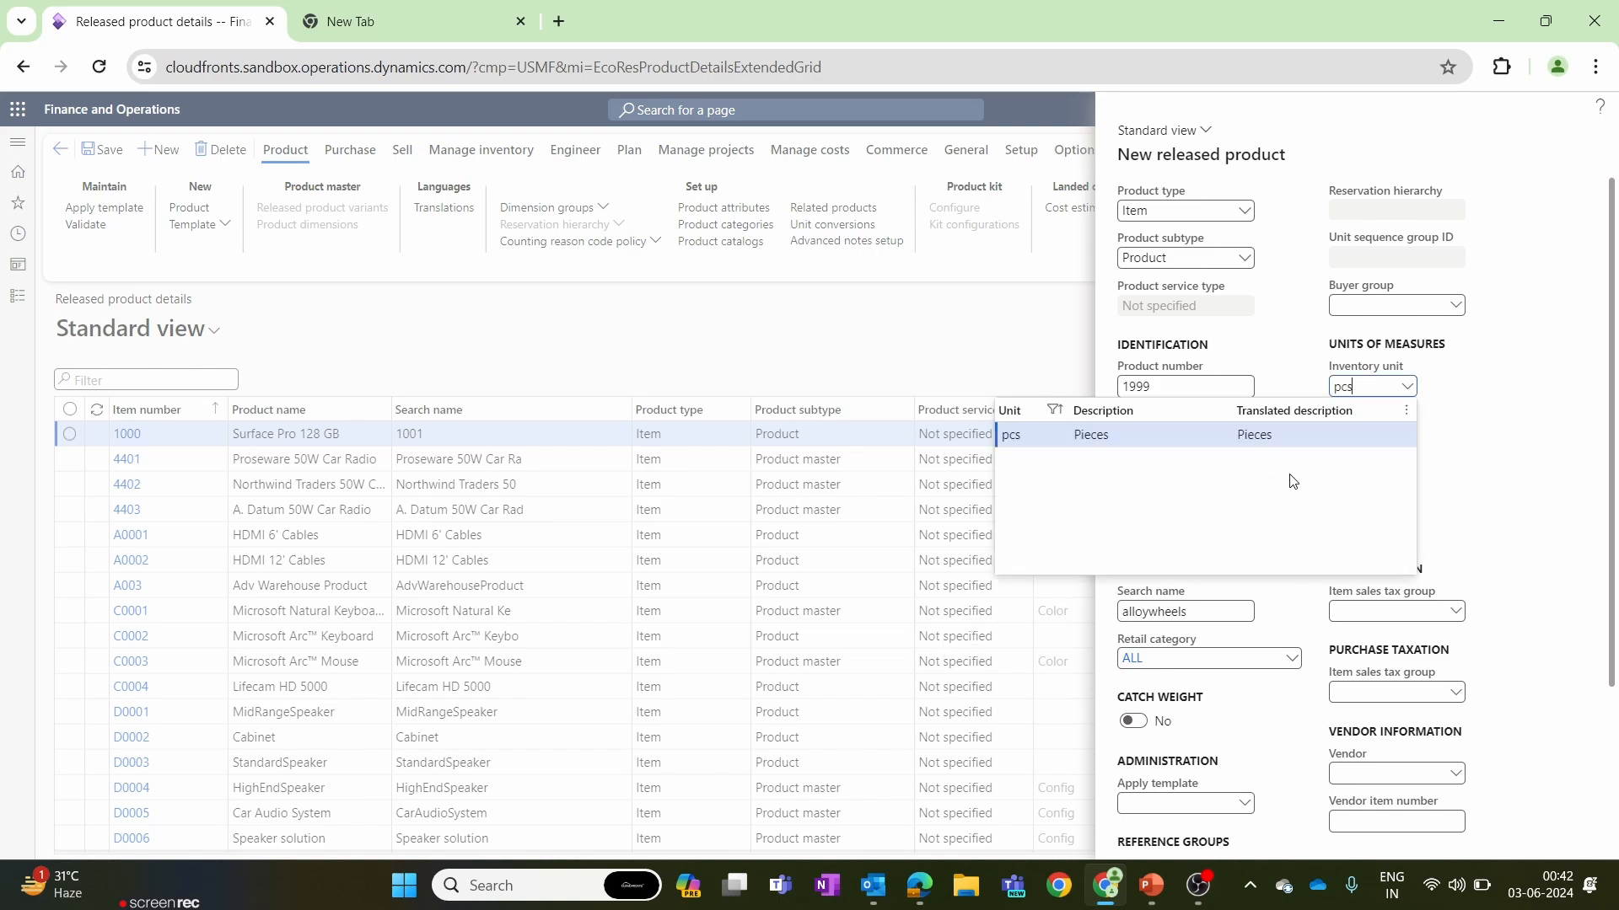
left_click(1037, 434)
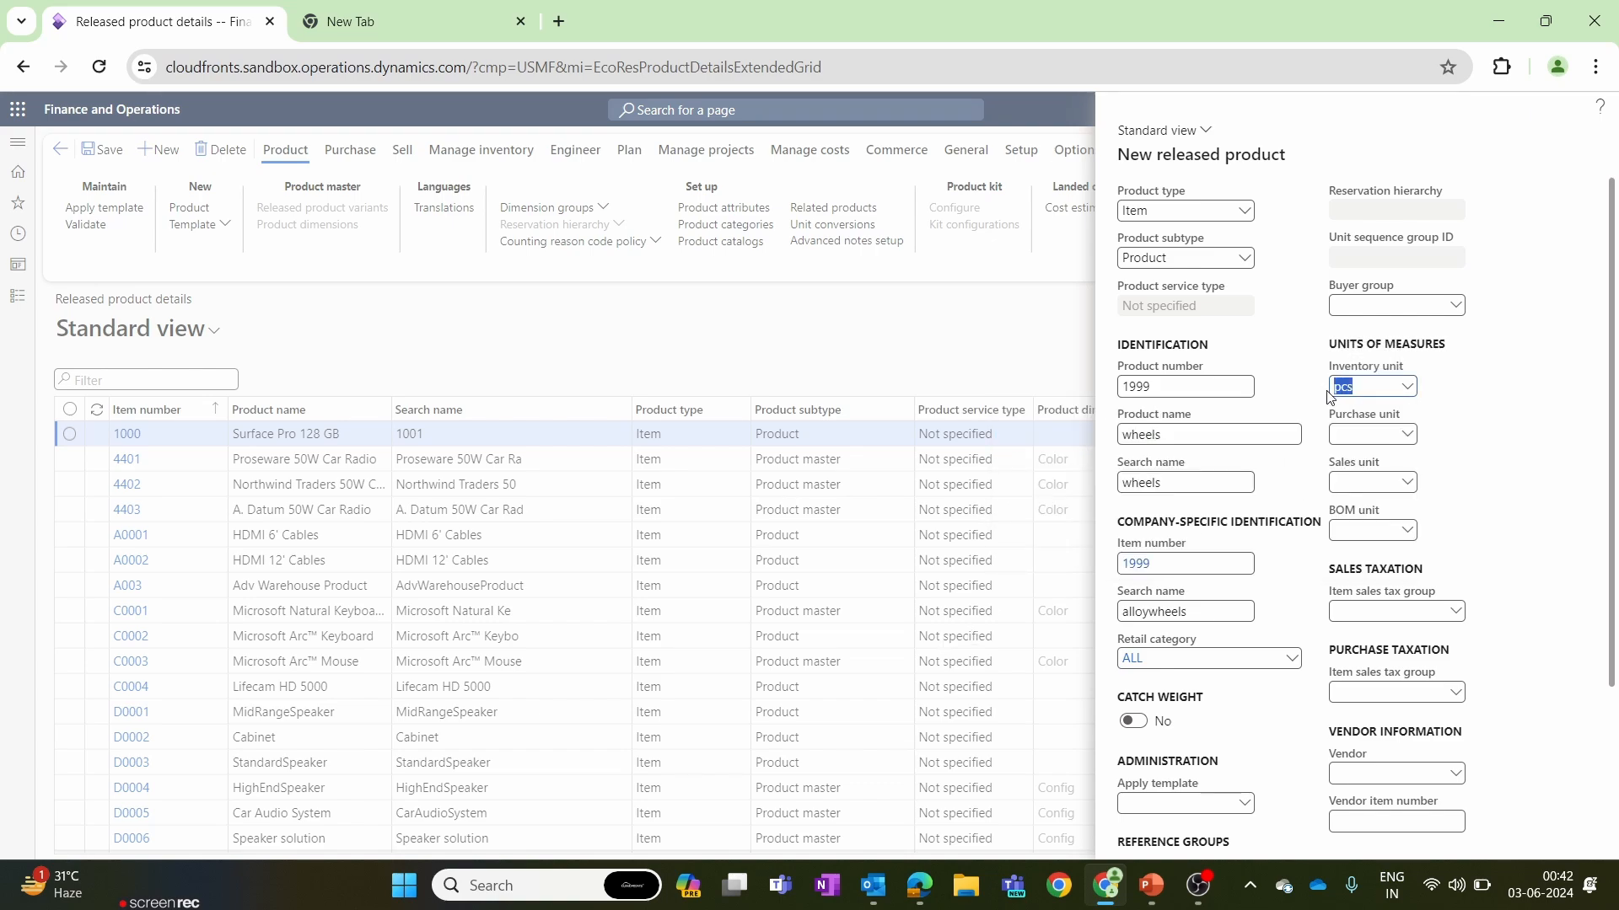
key("Tab")
type("pcs")
key("Tab")
type("pcs")
Check the remaining fields of the new released product and create it.
left_click_drag(1611, 459, 1617, 603)
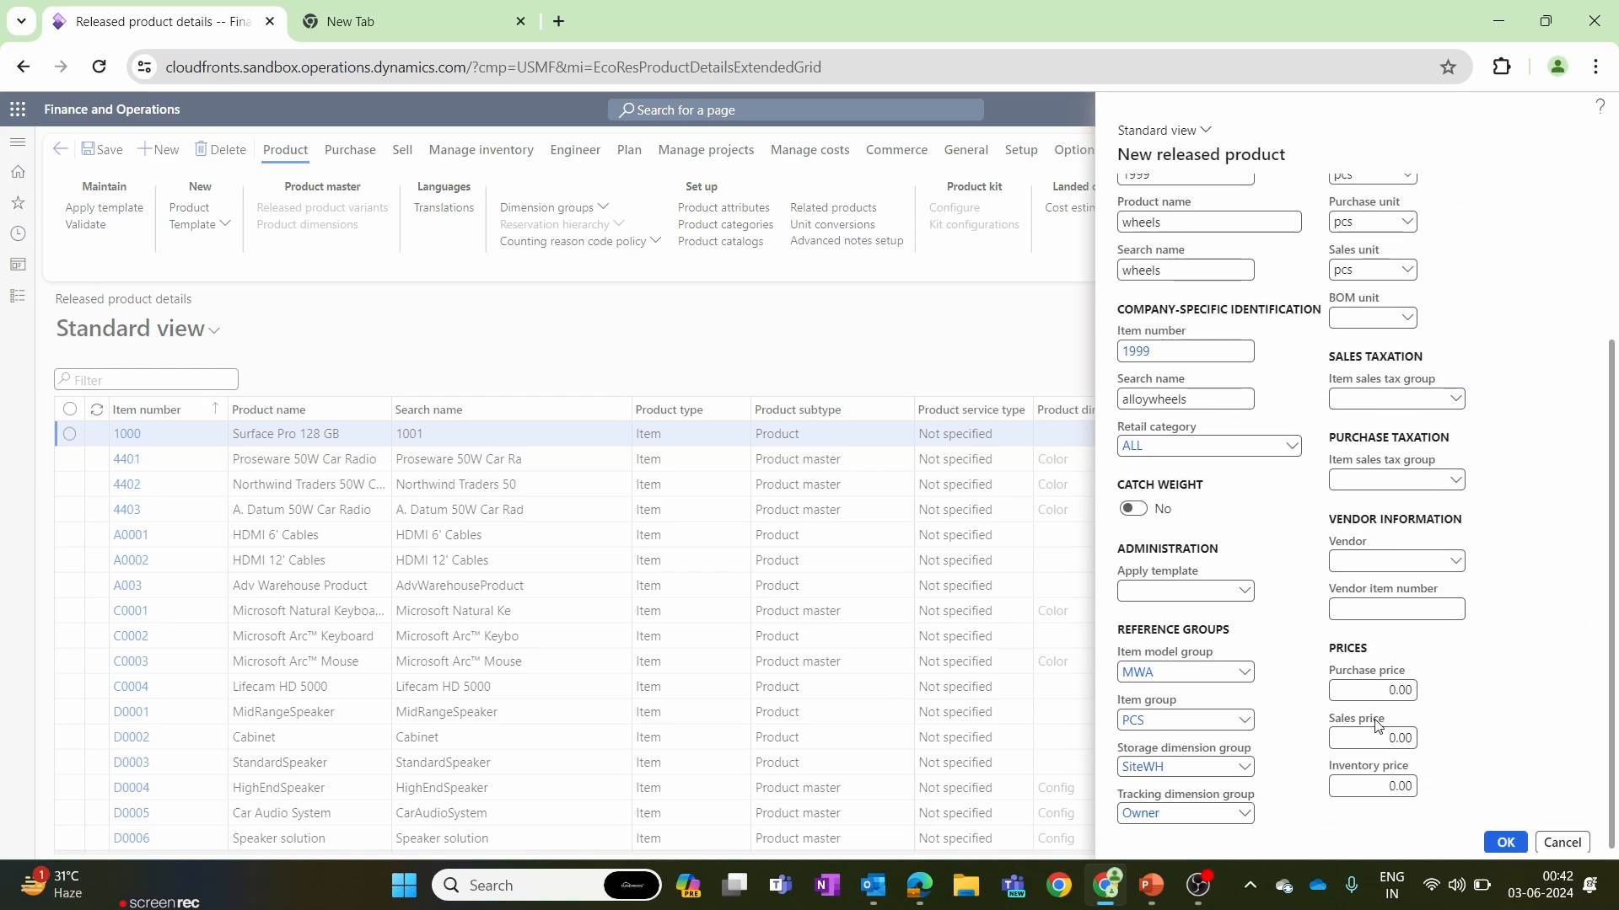
scroll(1383, 641, "up", 3)
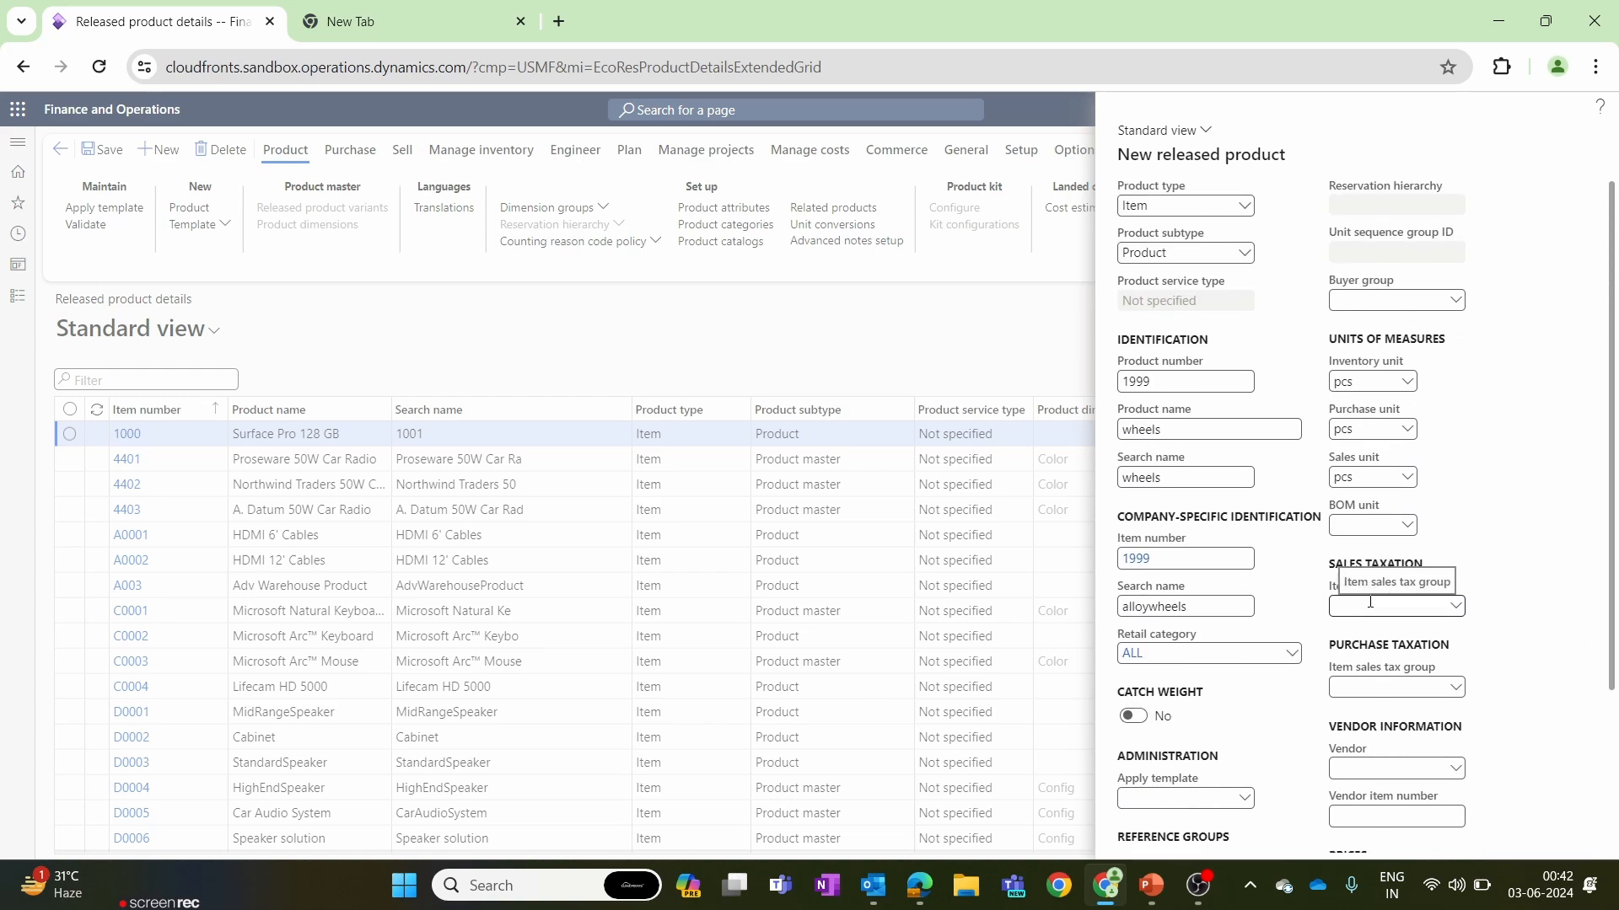
scroll(1365, 666, "down", 3)
scroll(1494, 843, "up", 4)
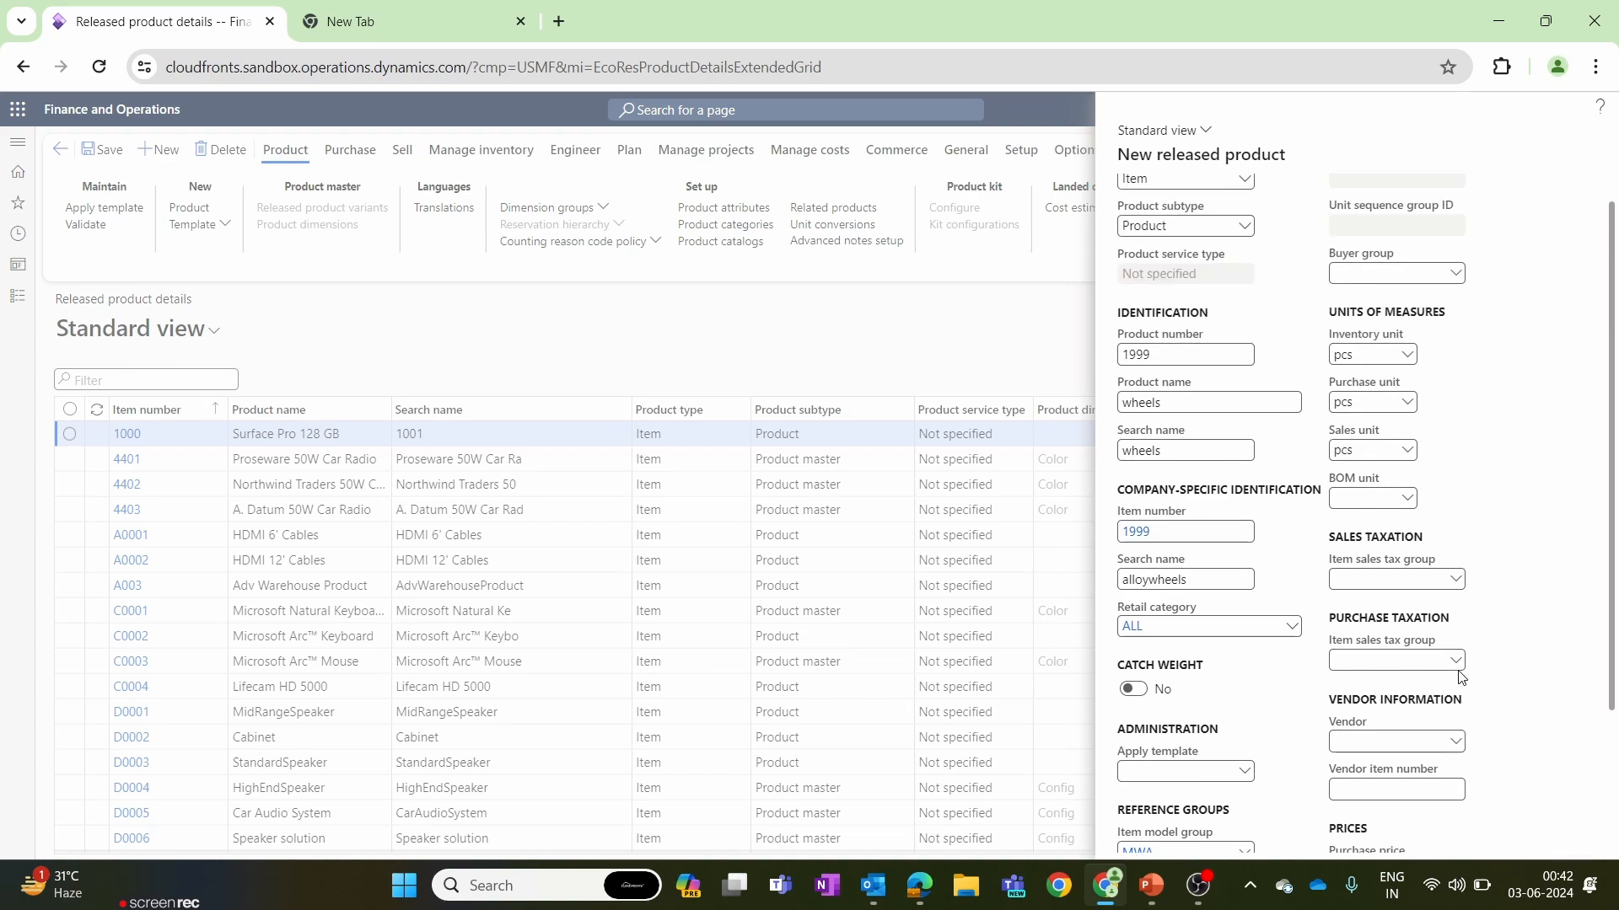
scroll(1501, 841, "down", 4)
left_click(1504, 842)
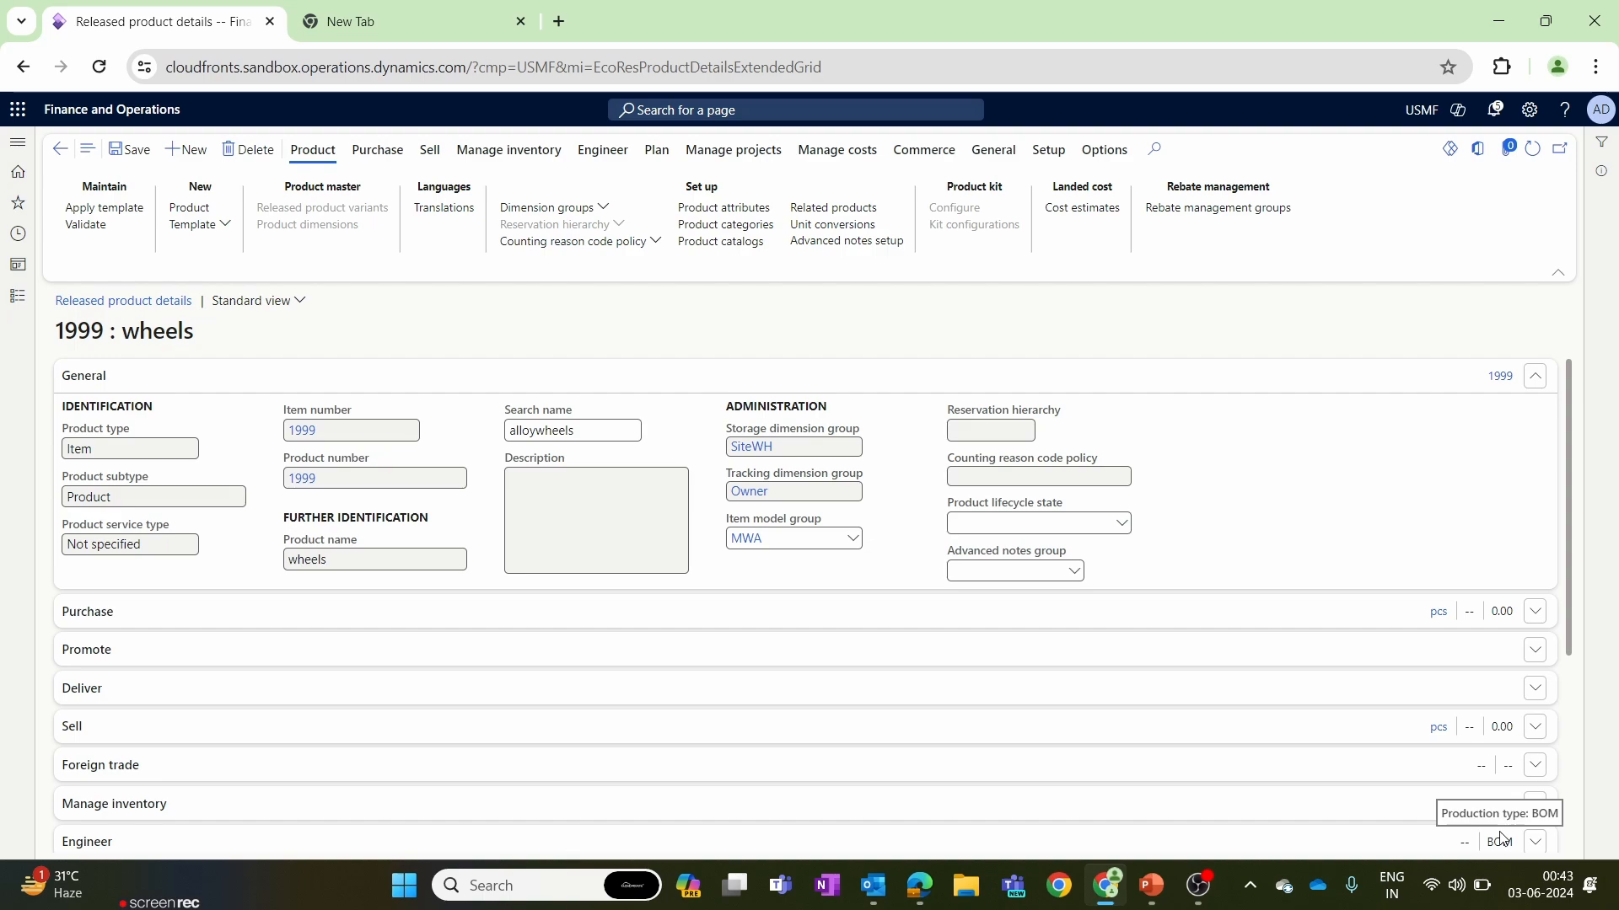
Check the wheels product's tracking dimension group, its purchase options and its name.
left_click_drag(785, 497, 721, 486)
left_click(906, 486)
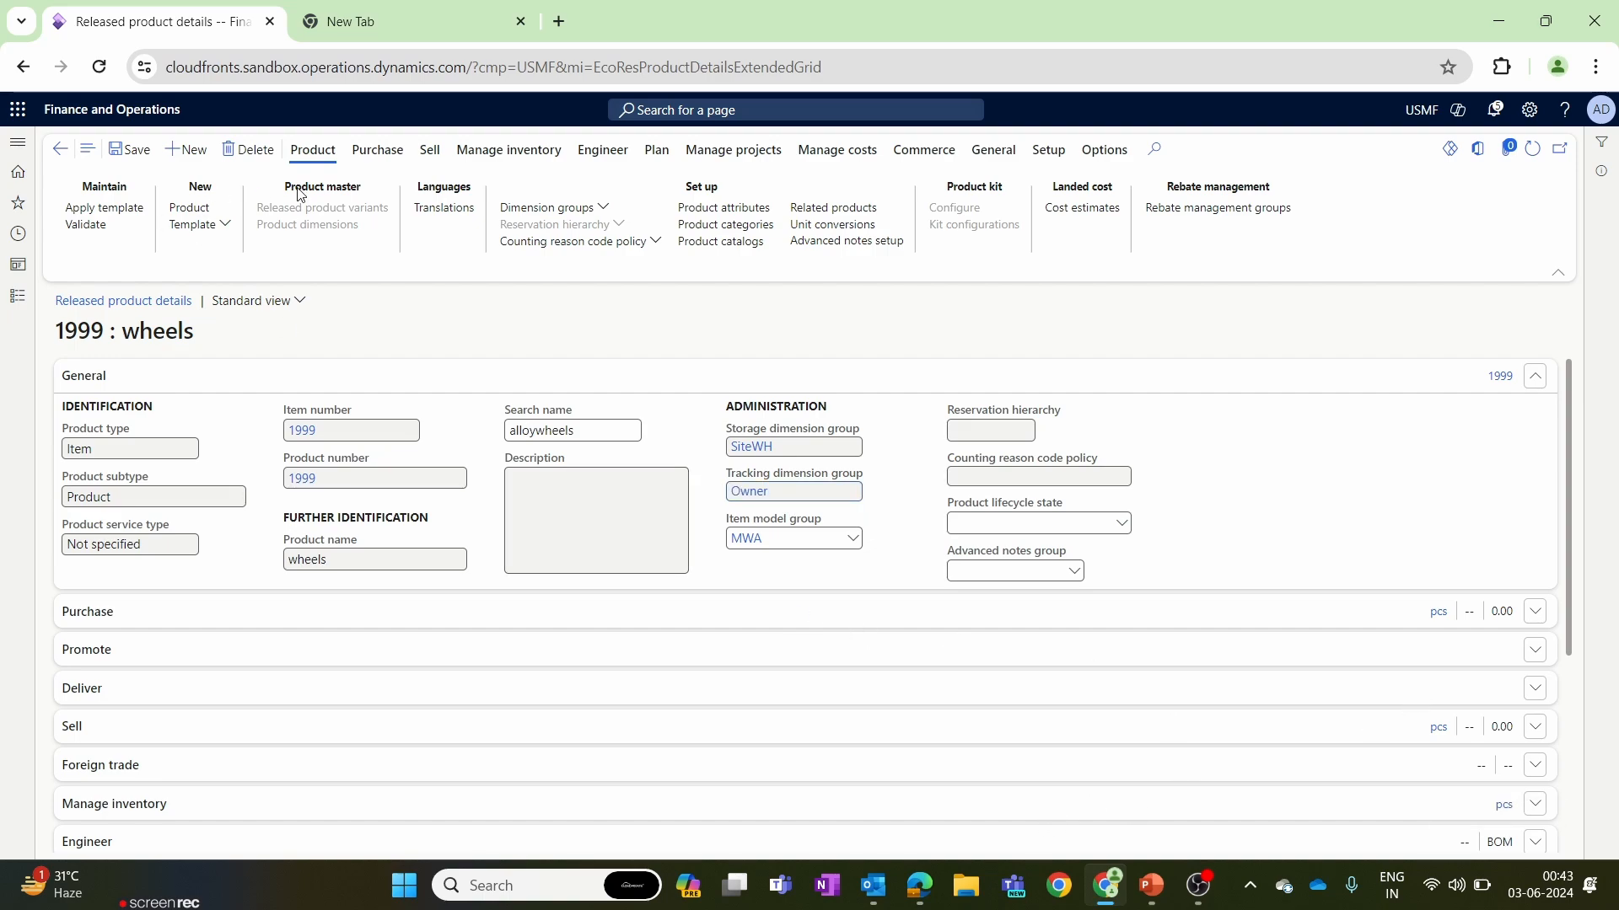
left_click(378, 150)
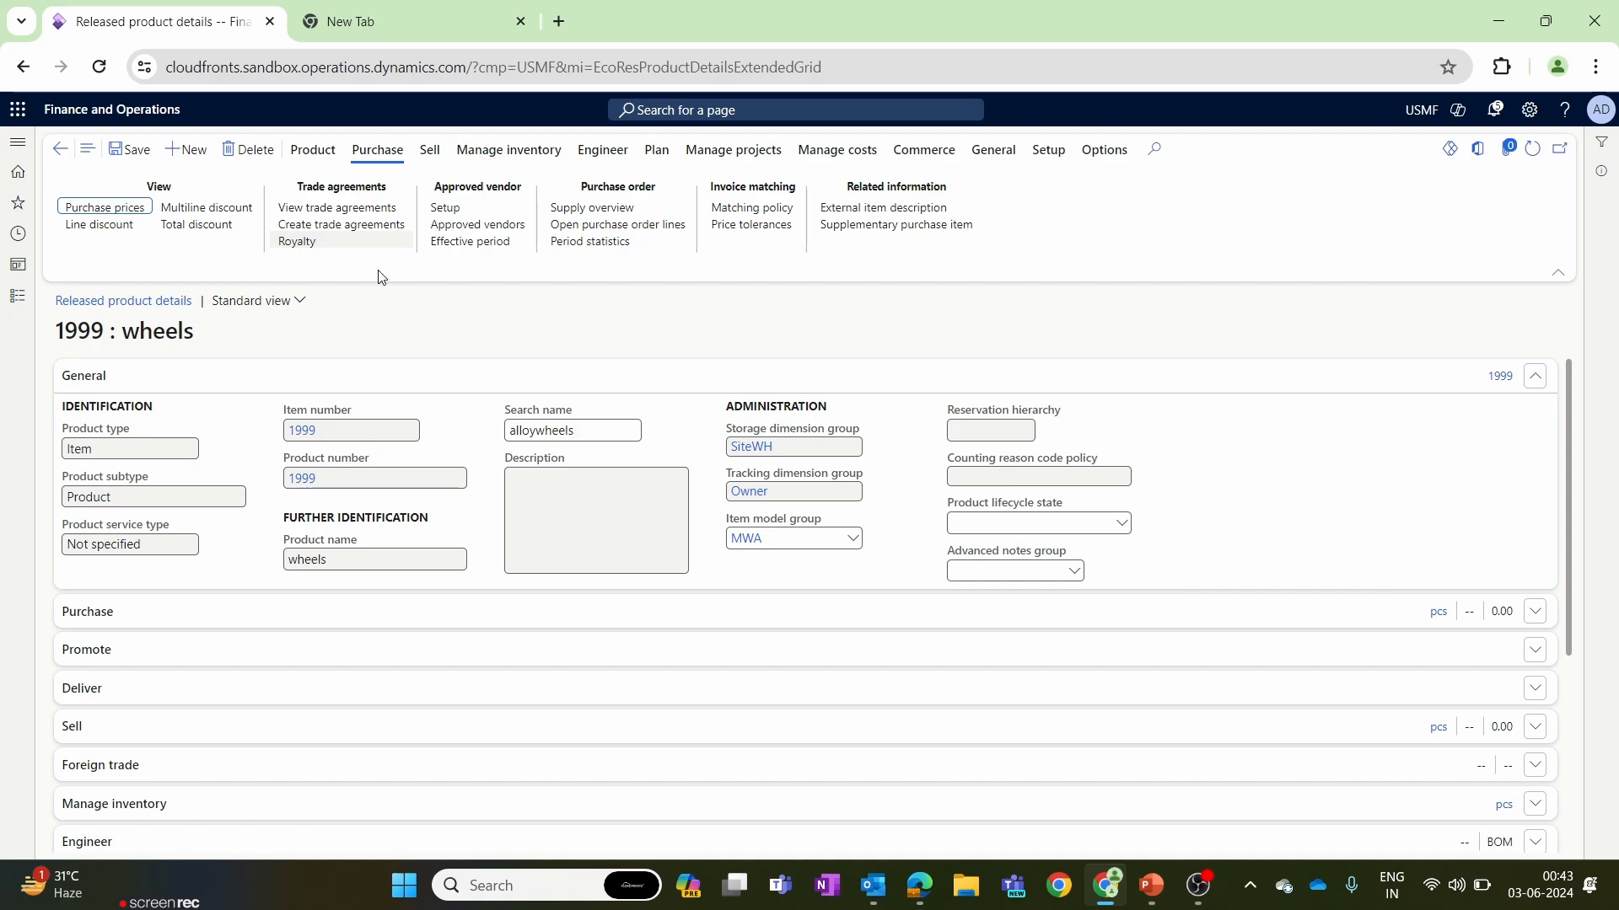
left_click_drag(216, 336, 122, 329)
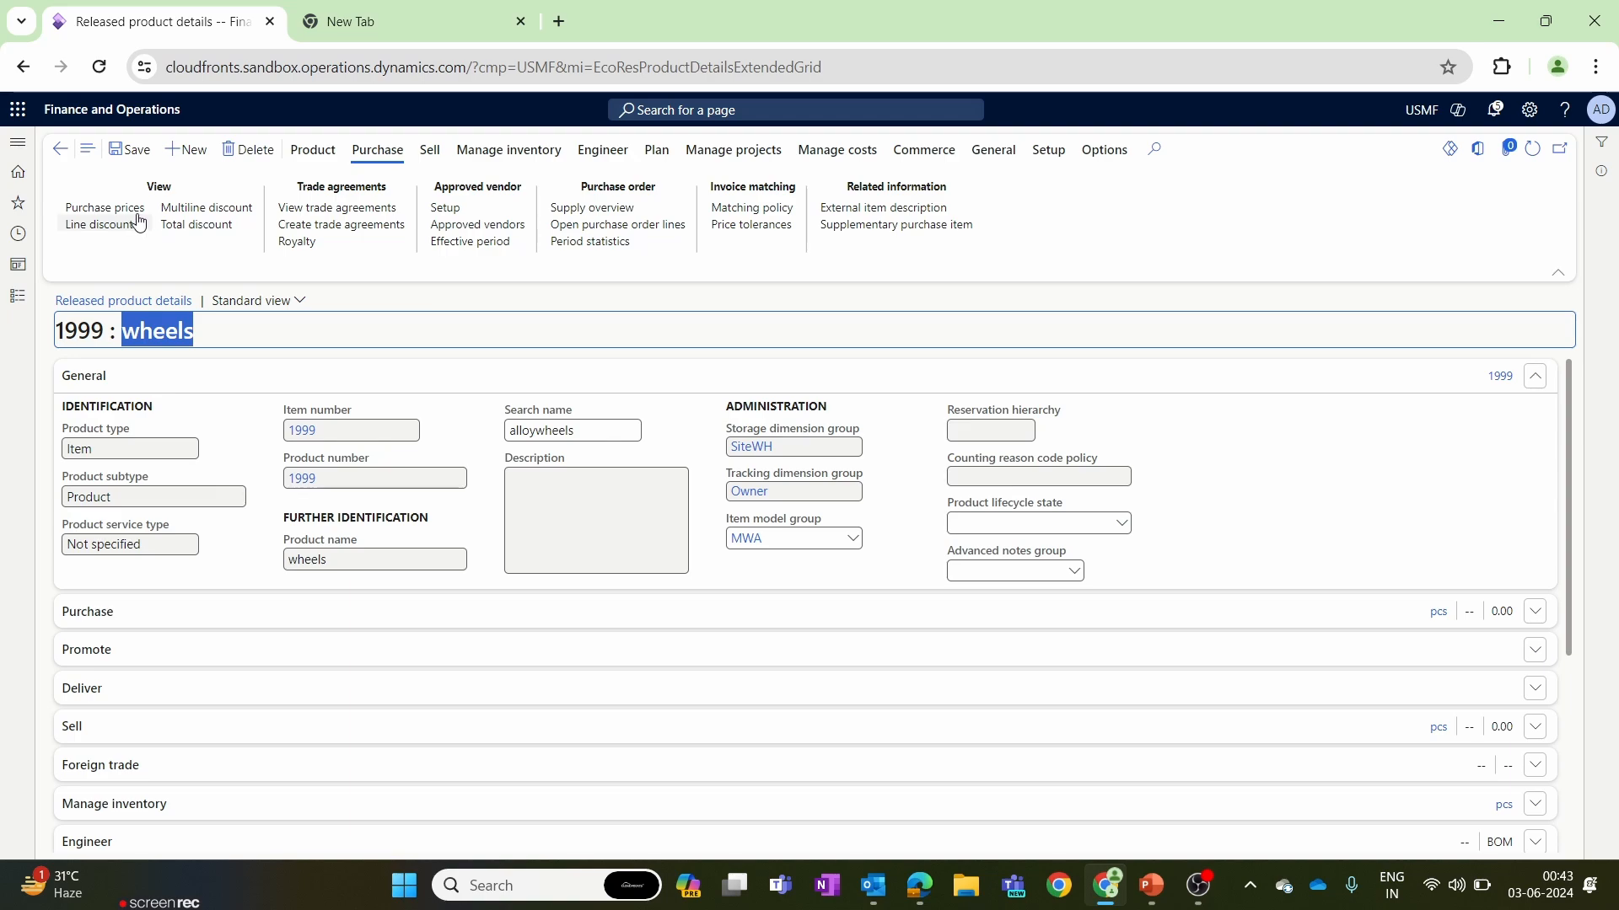
Duplicate the browser tab and open the All vendors list of Procurement and sourcing in it.
right_click(217, 27)
left_click(305, 216)
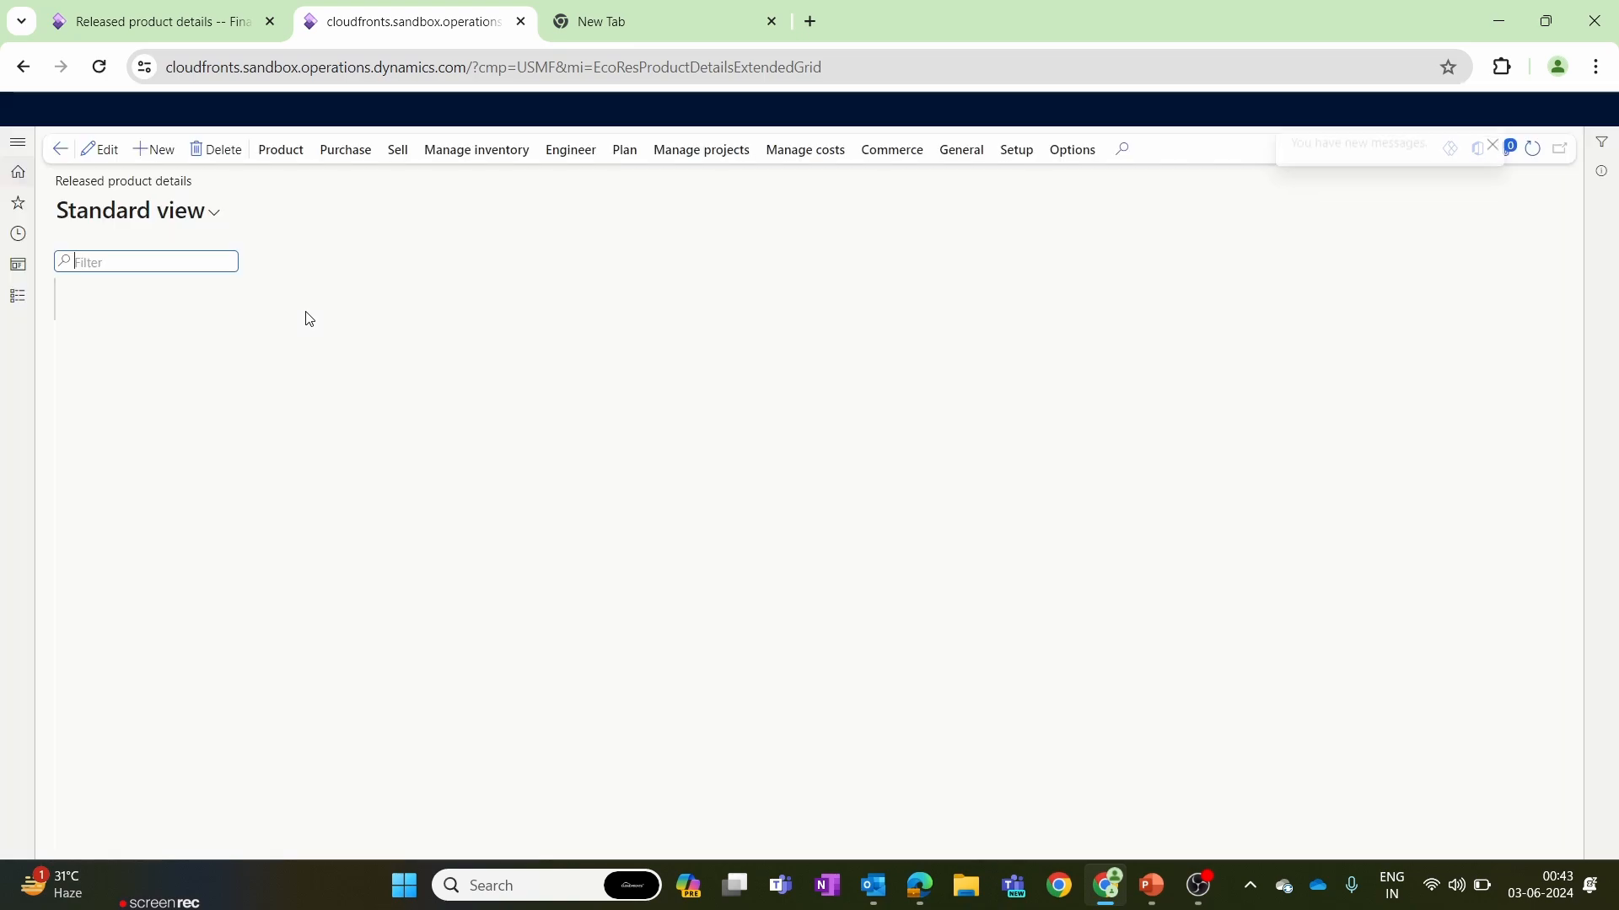
left_click(18, 295)
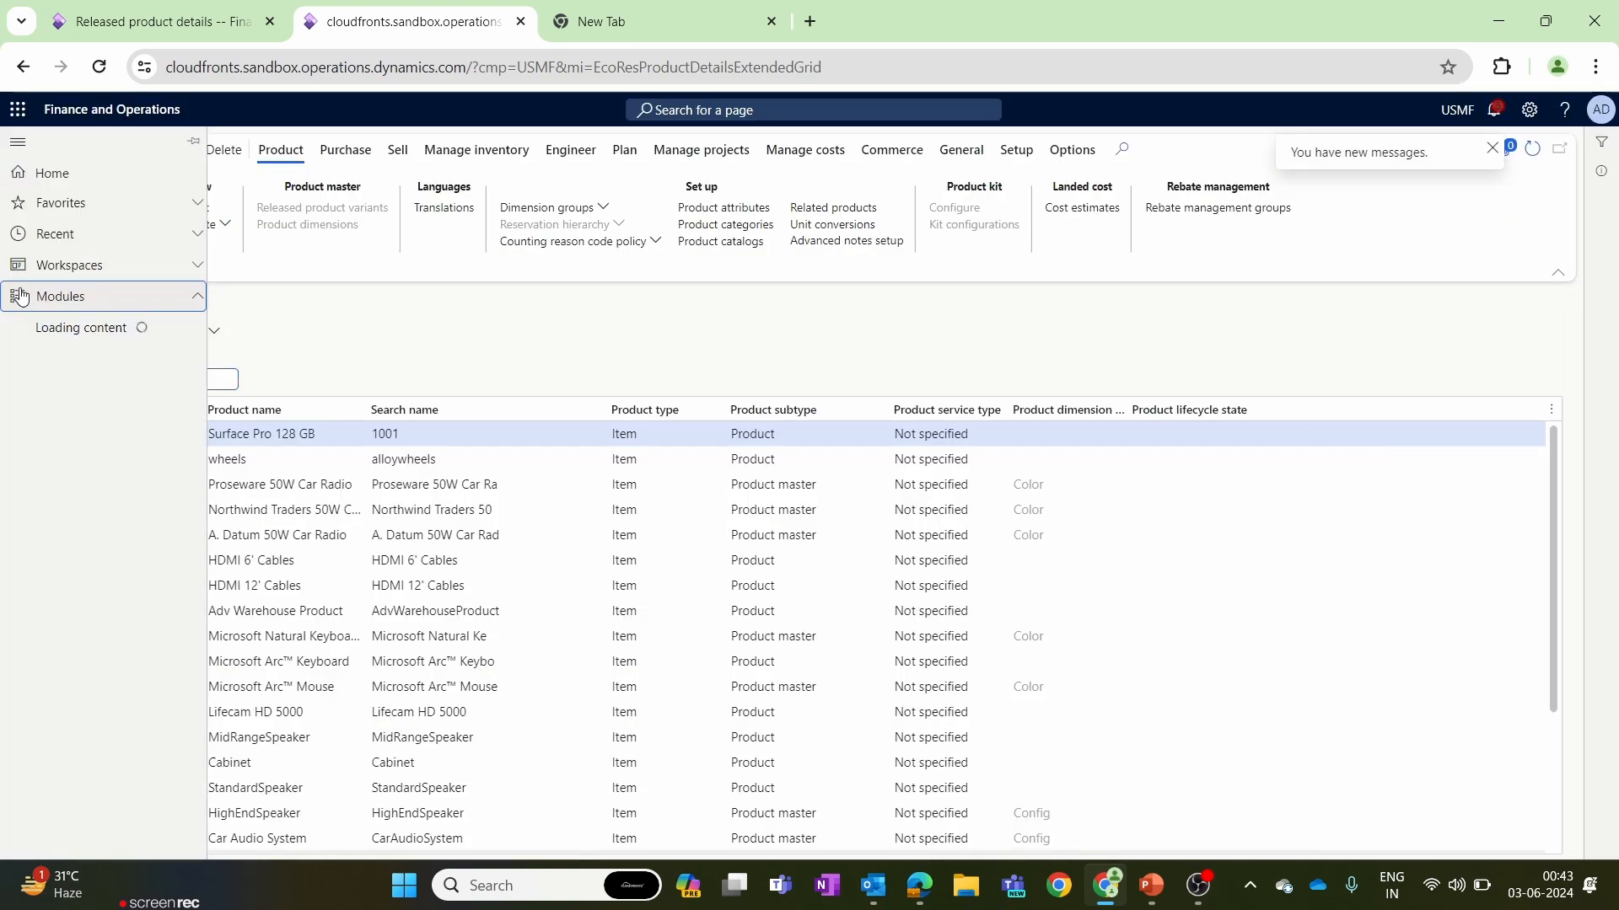
scroll(199, 582, "down", 4)
scroll(199, 581, "down", 3)
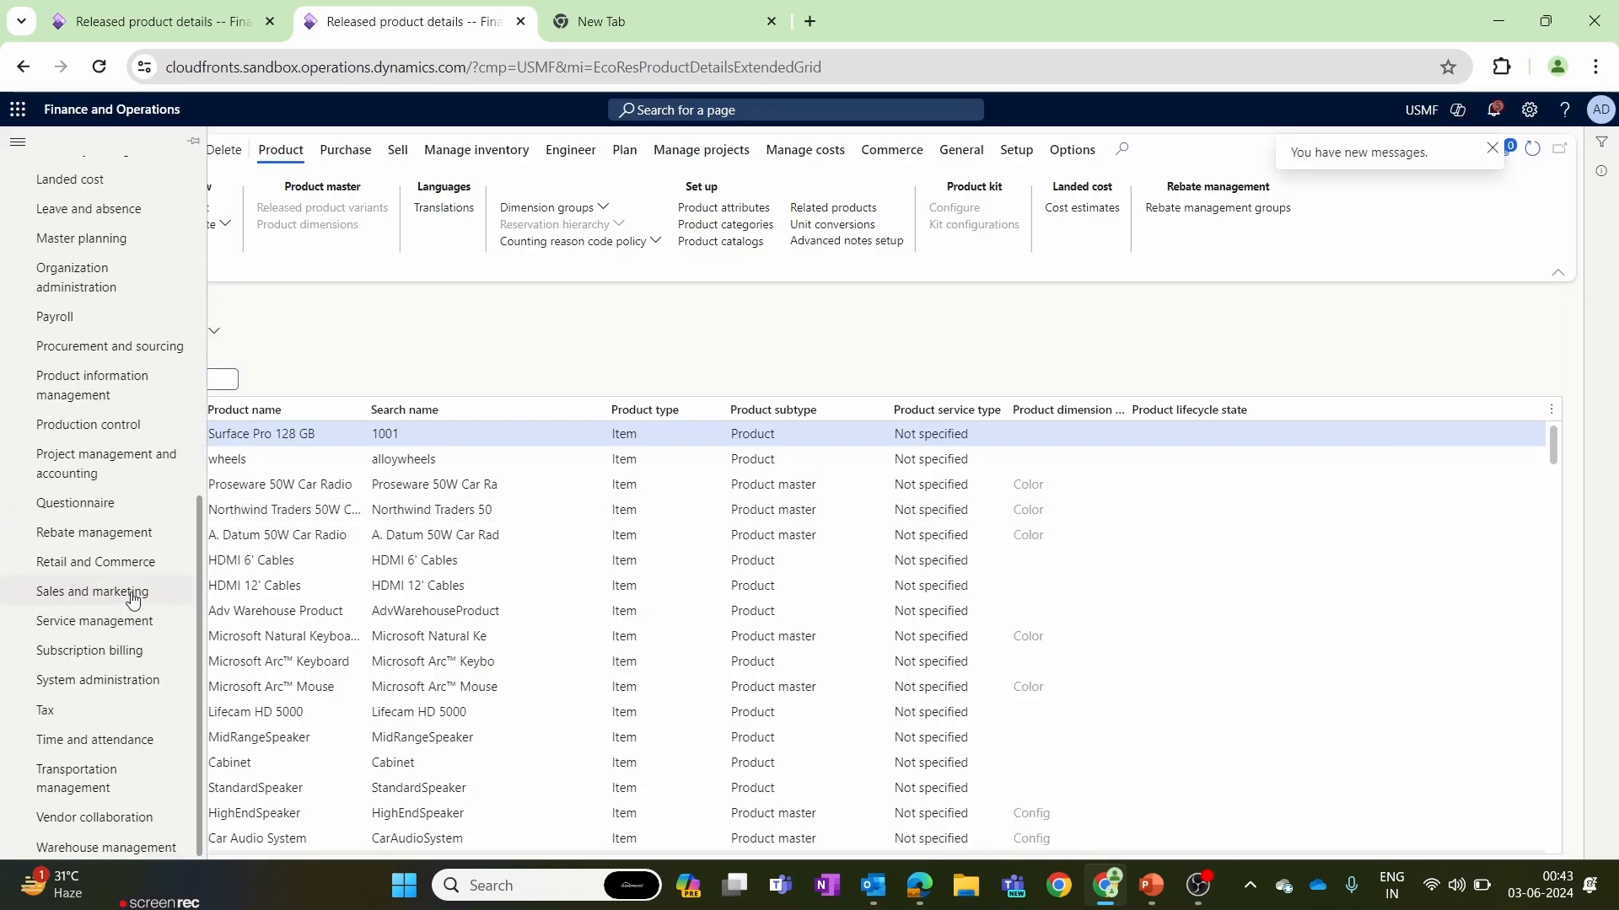
left_click(146, 355)
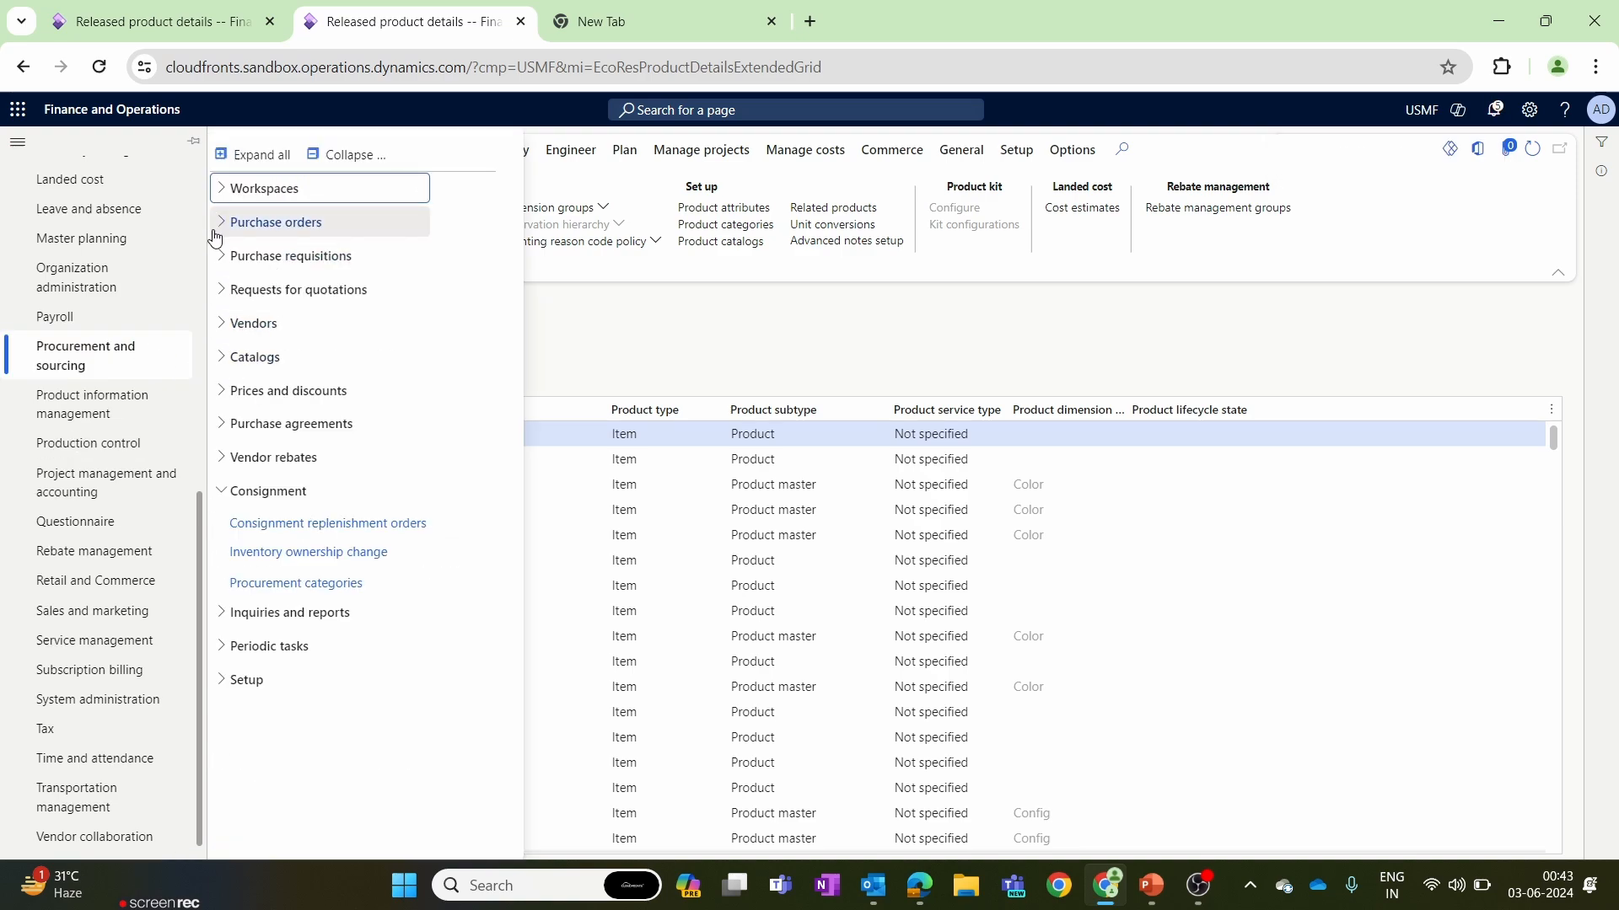
left_click(238, 329)
left_click(260, 368)
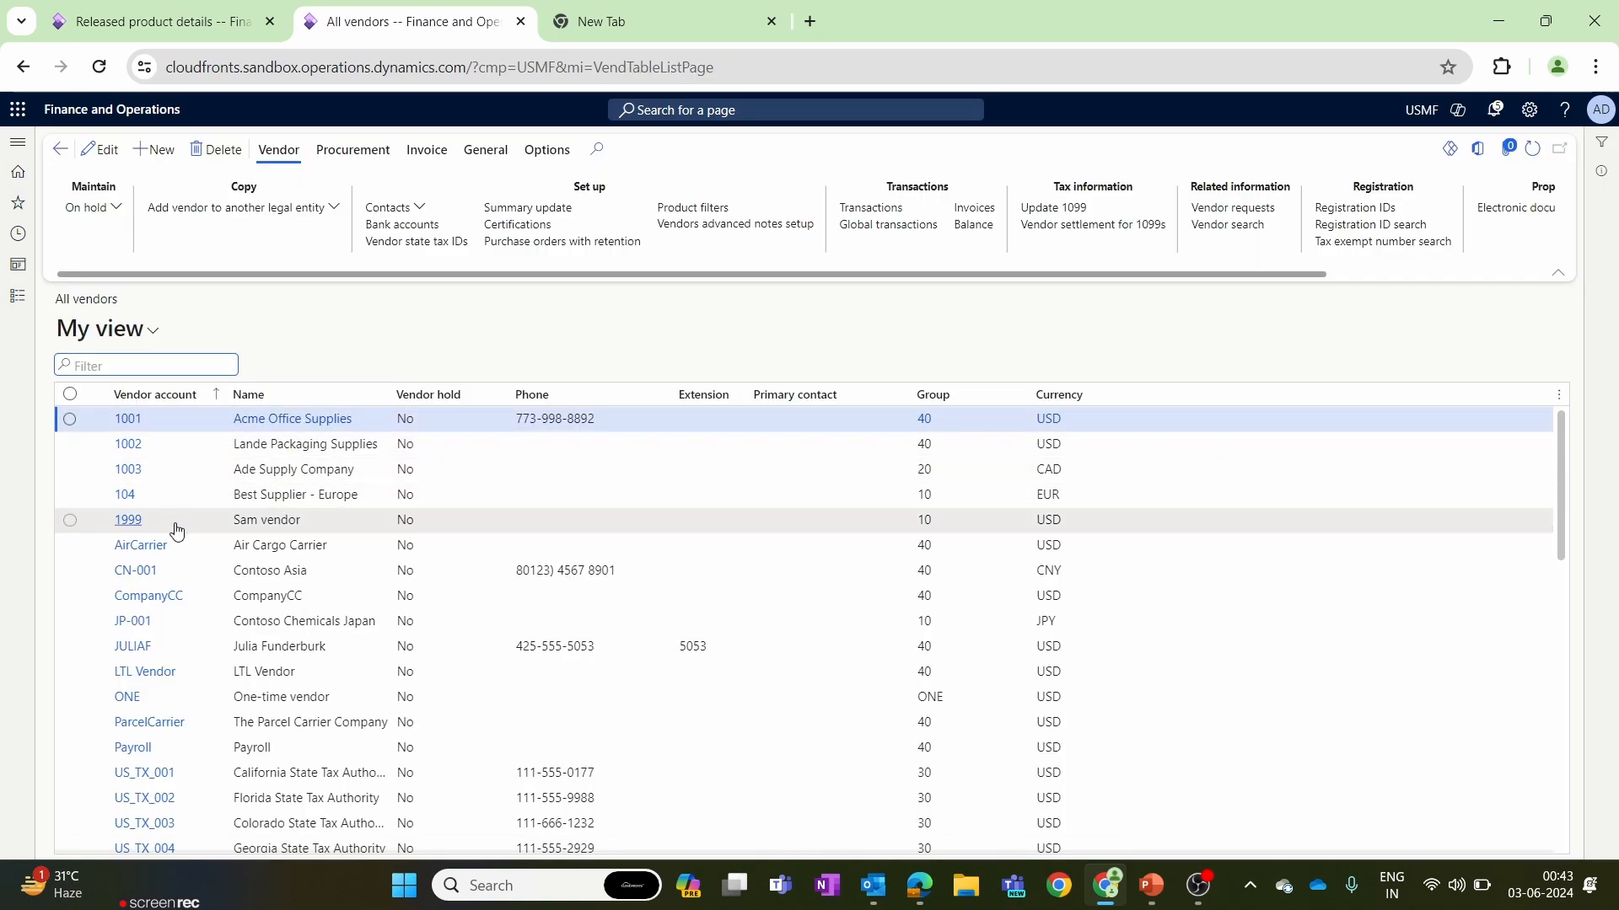
Look up the vendor account of Acme Office Supplies in the vendor list.
left_click(153, 428)
left_click_drag(153, 428, 116, 429)
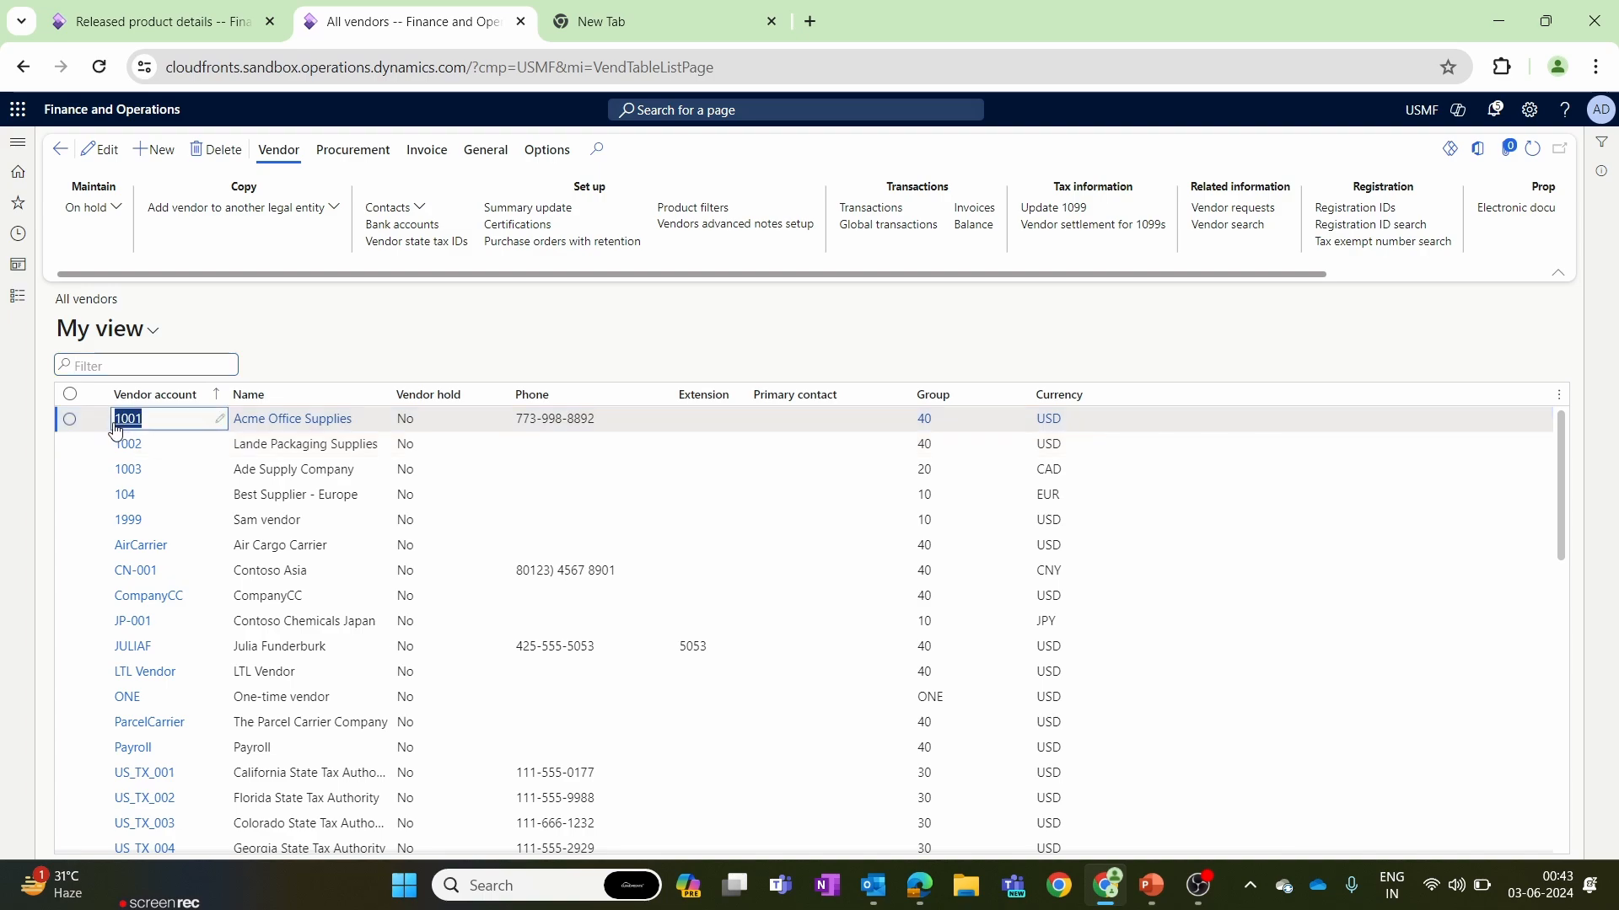
left_click(349, 323)
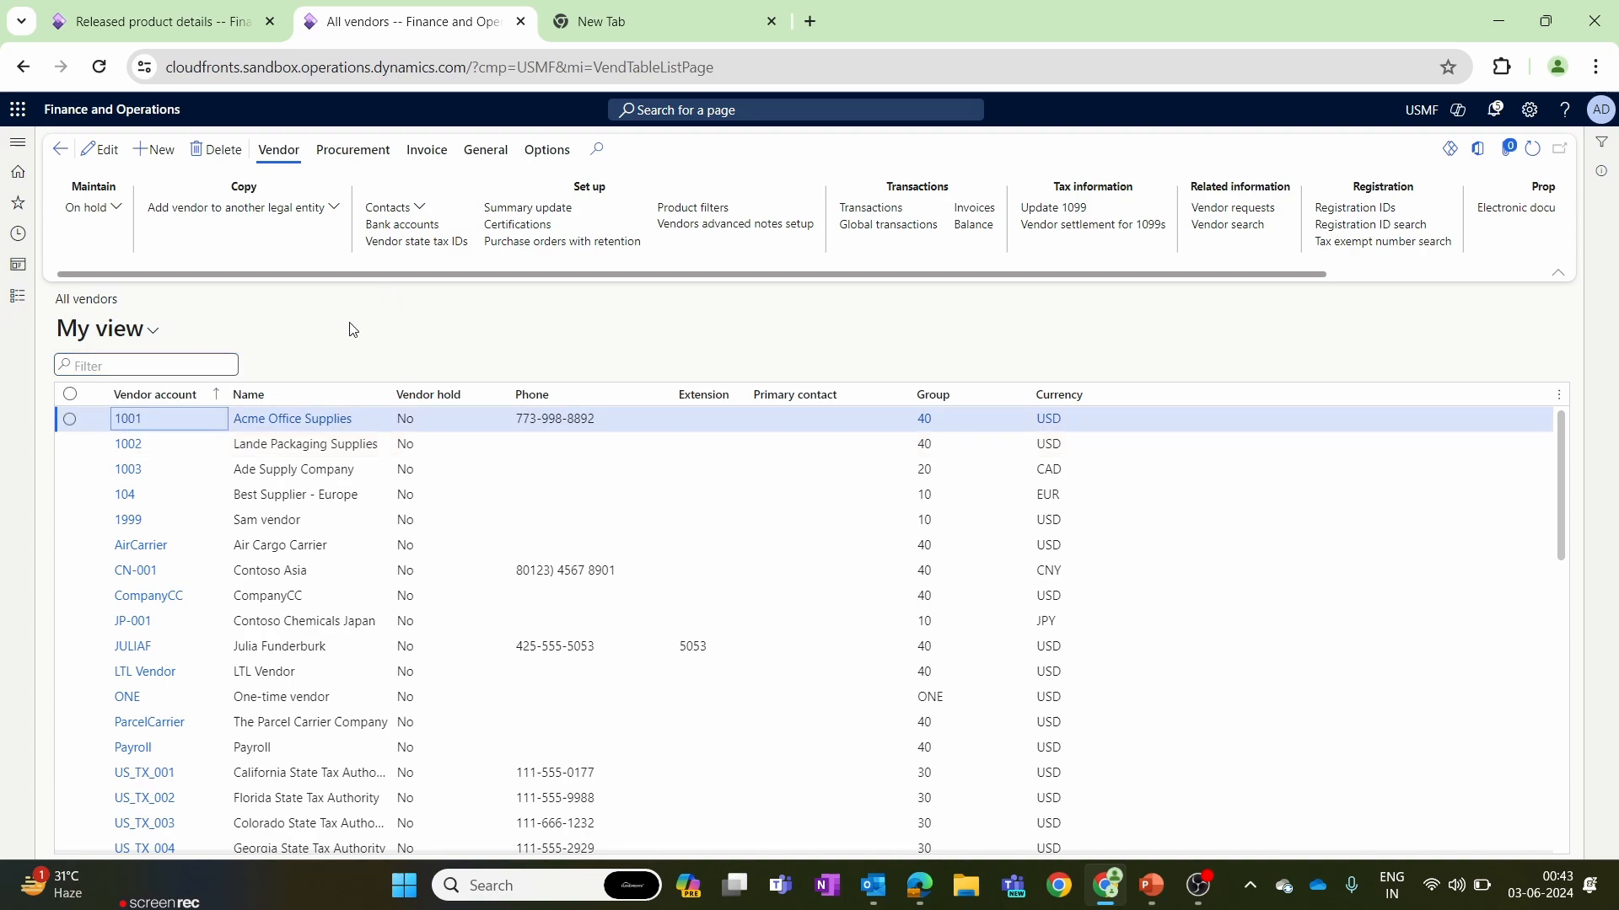
From the wheels product's purchase options, create a trade agreement journal with the name Pric.
left_click(214, 7)
left_click(371, 152)
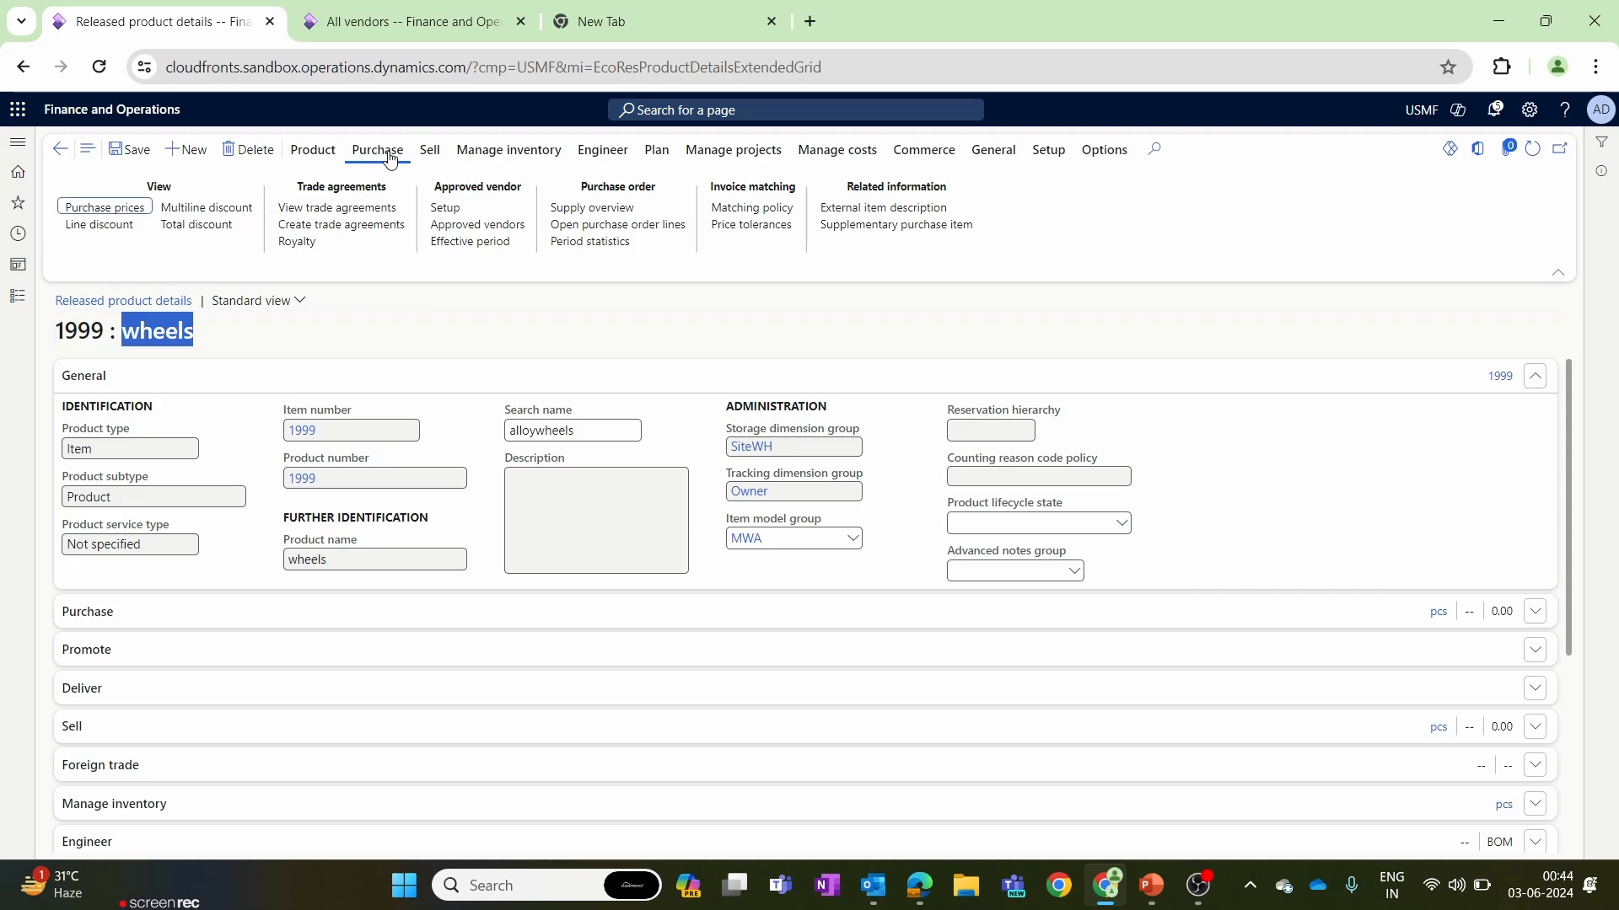
left_click(352, 225)
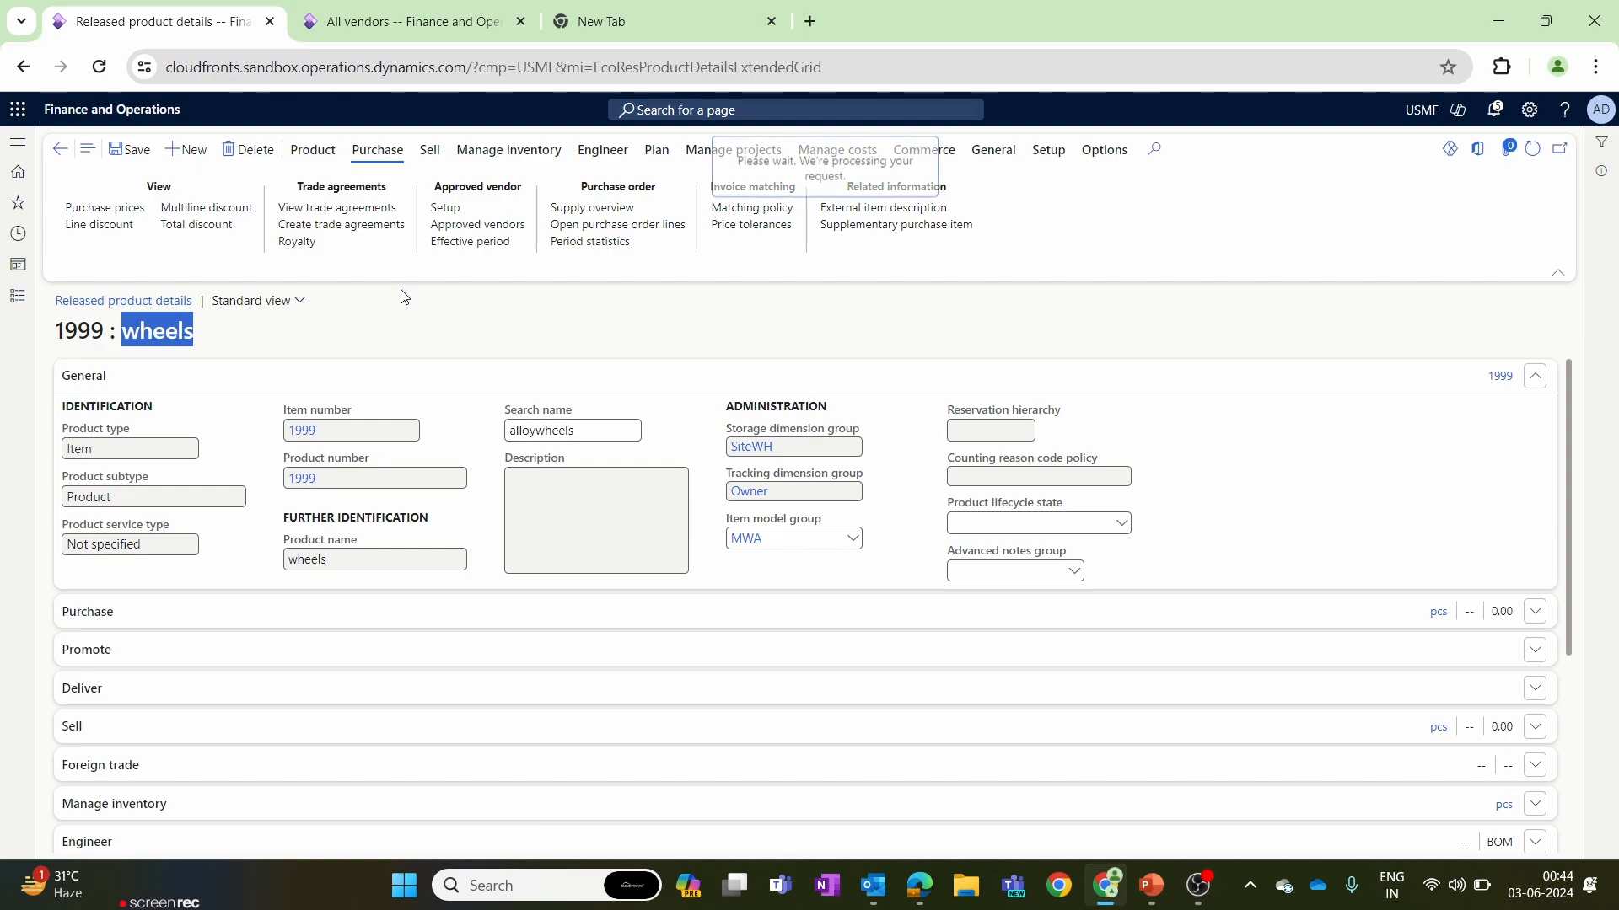
left_click(158, 149)
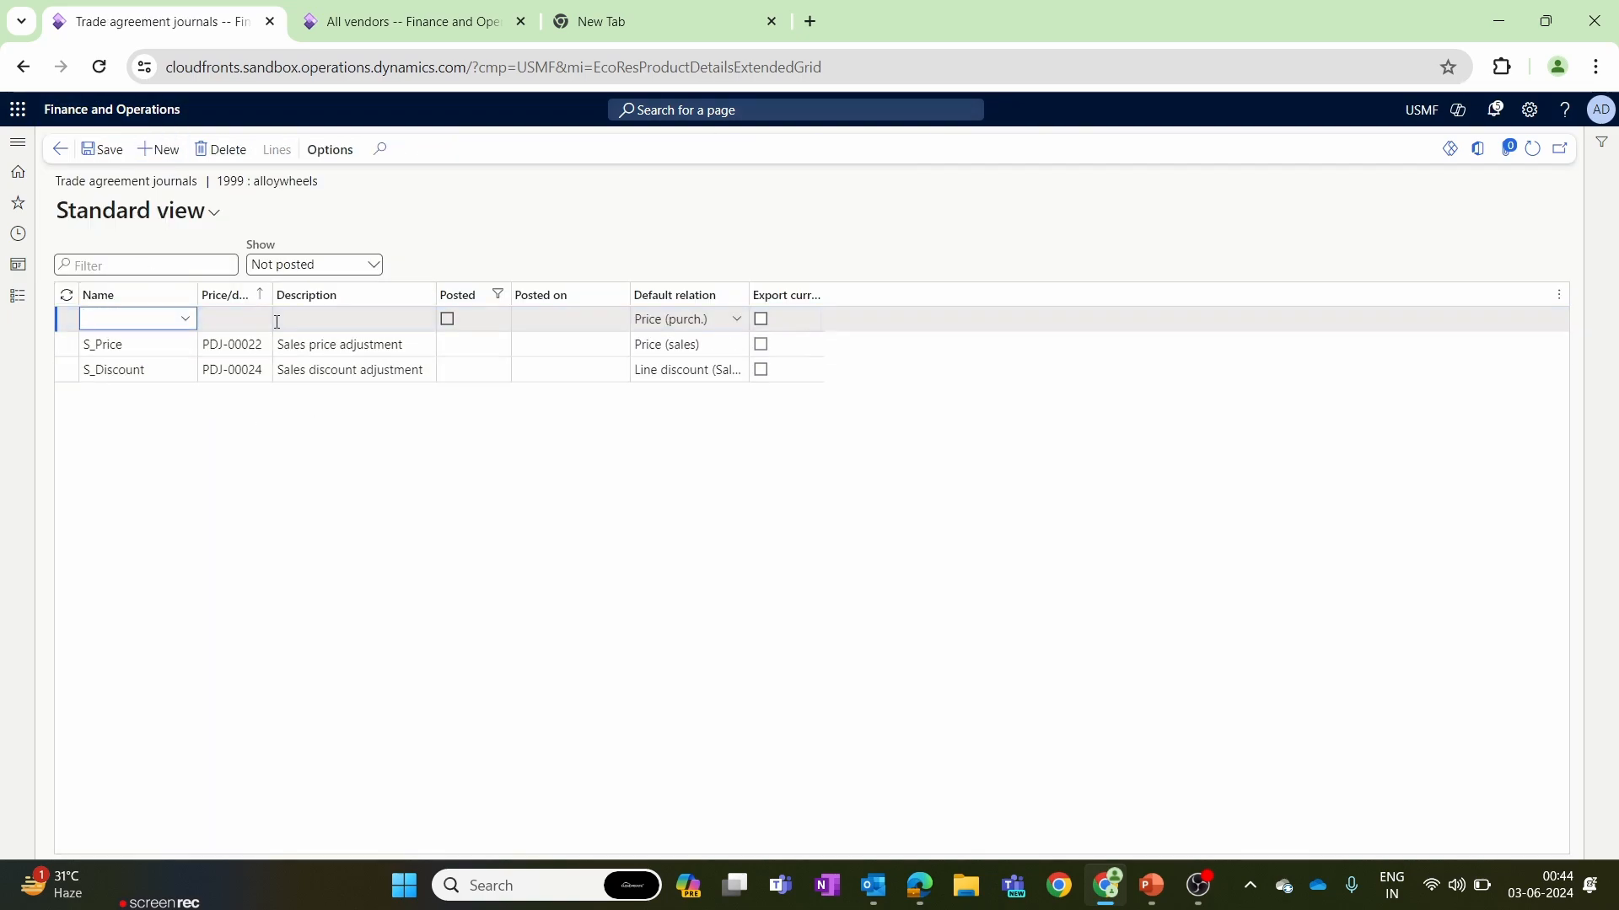
left_click(186, 320)
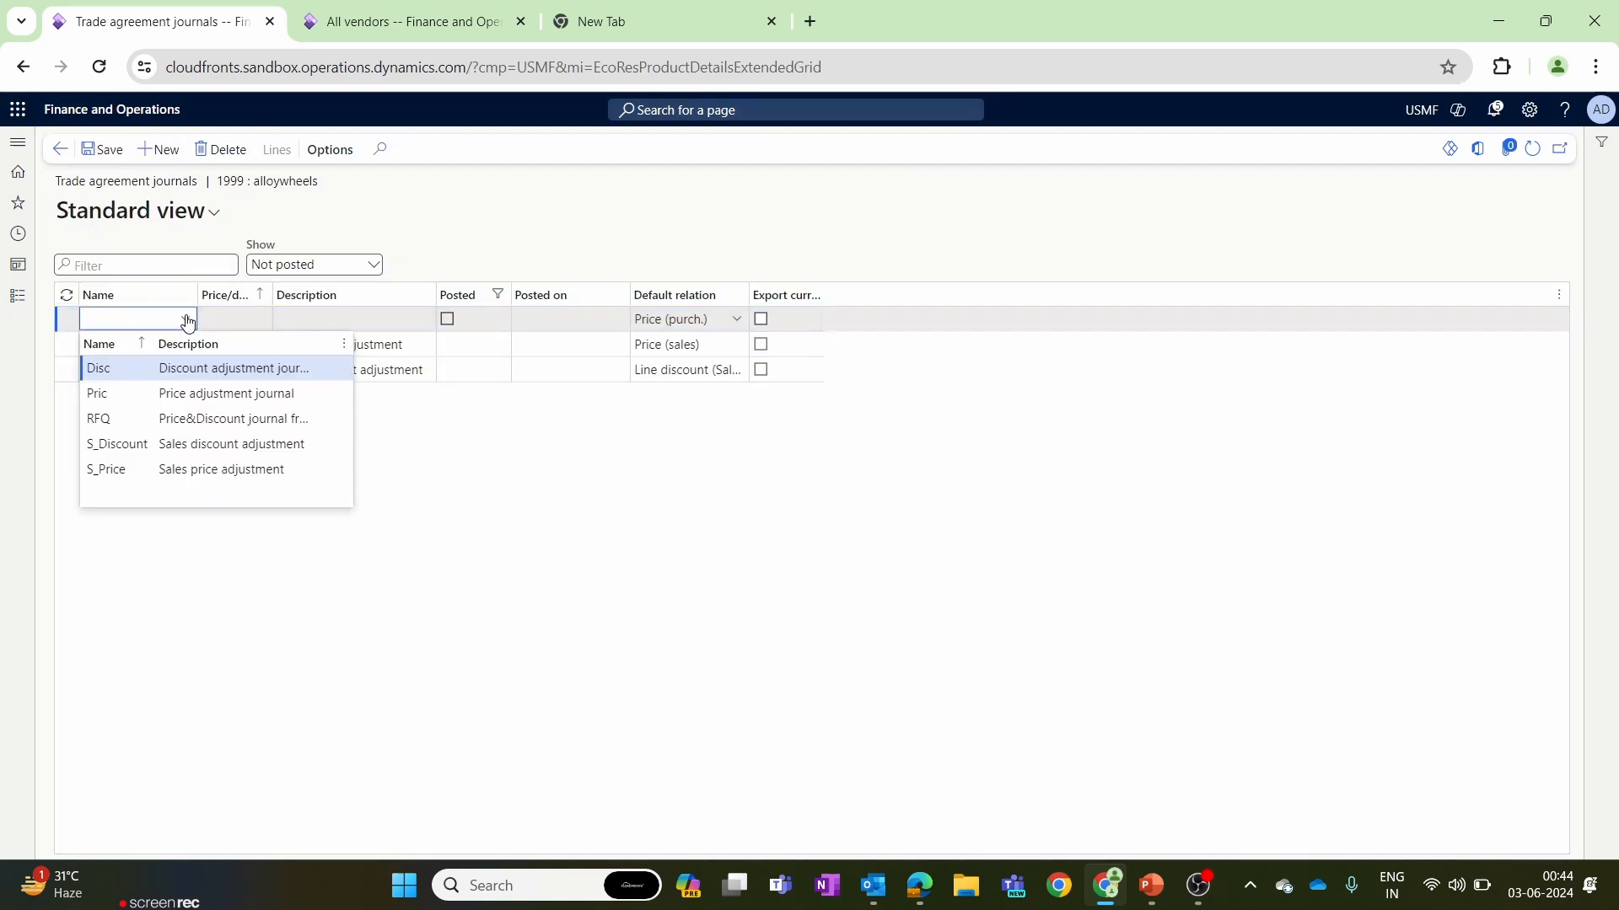
left_click(184, 397)
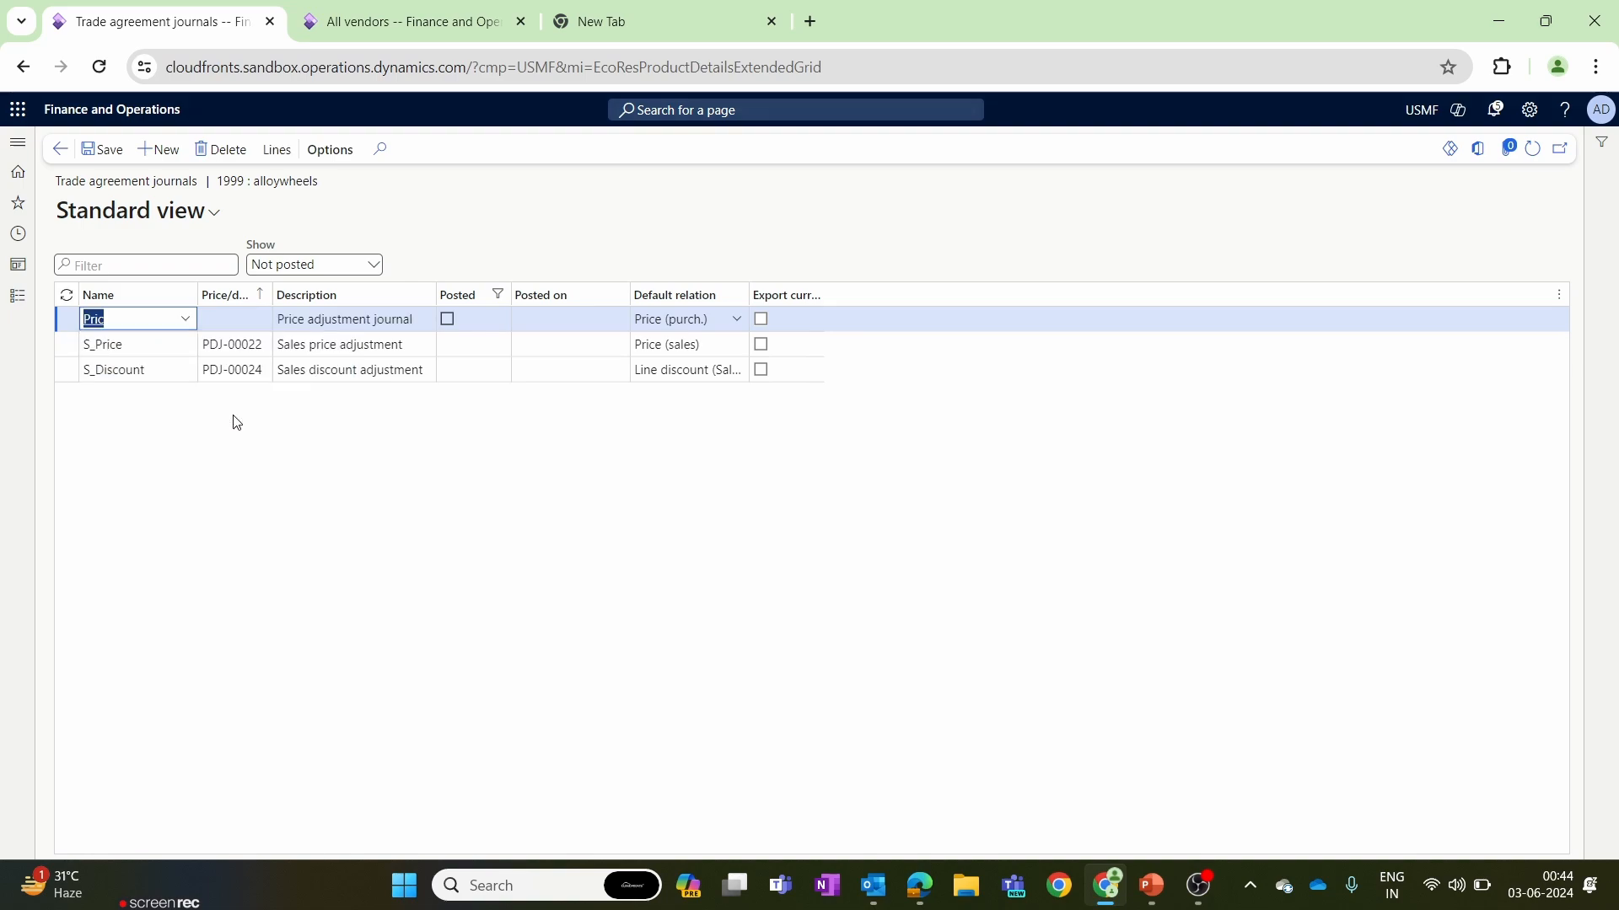
In the journal's lines, set the purchase price line's party code type to Table and enter Acme Office Supplies' vendor account.
left_click(278, 156)
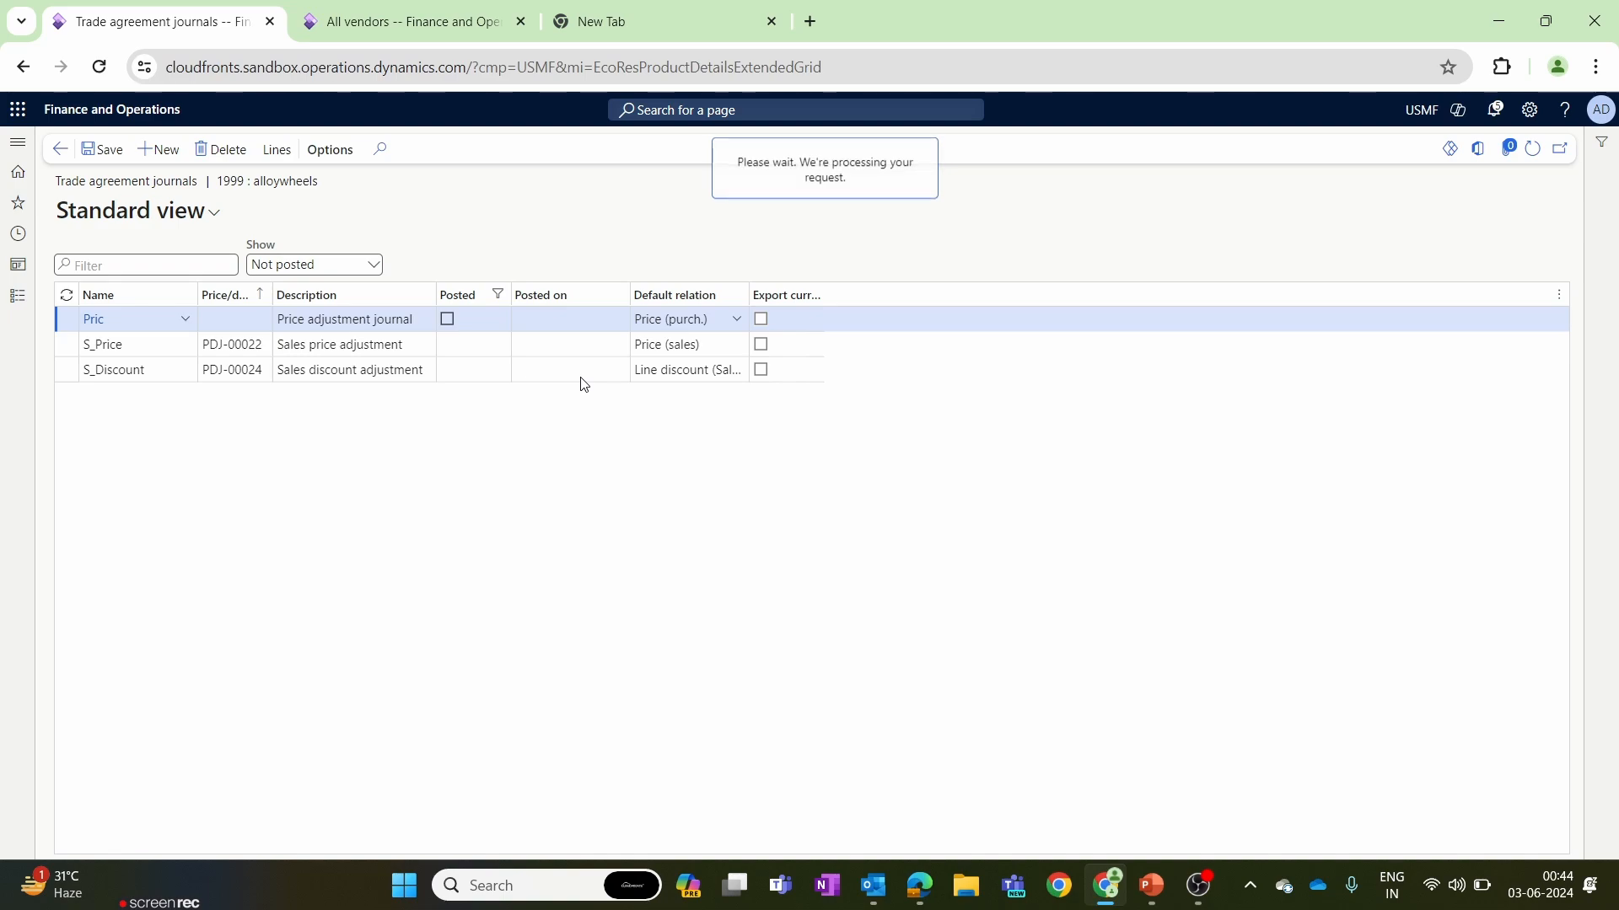
left_click(420, 401)
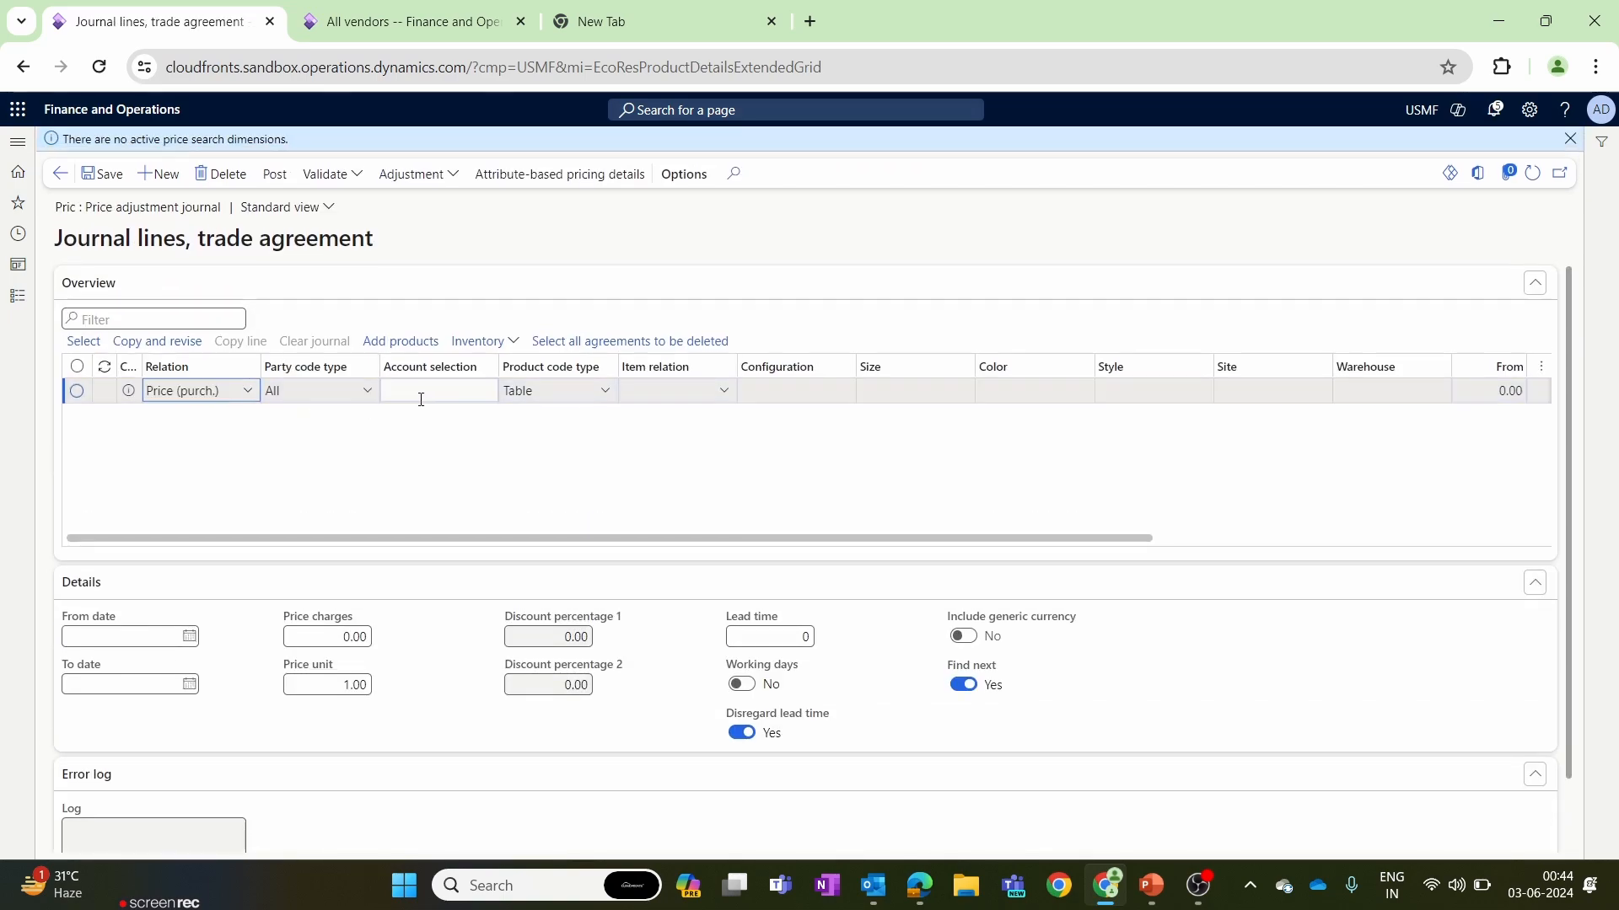
left_click(365, 398)
left_click(365, 398)
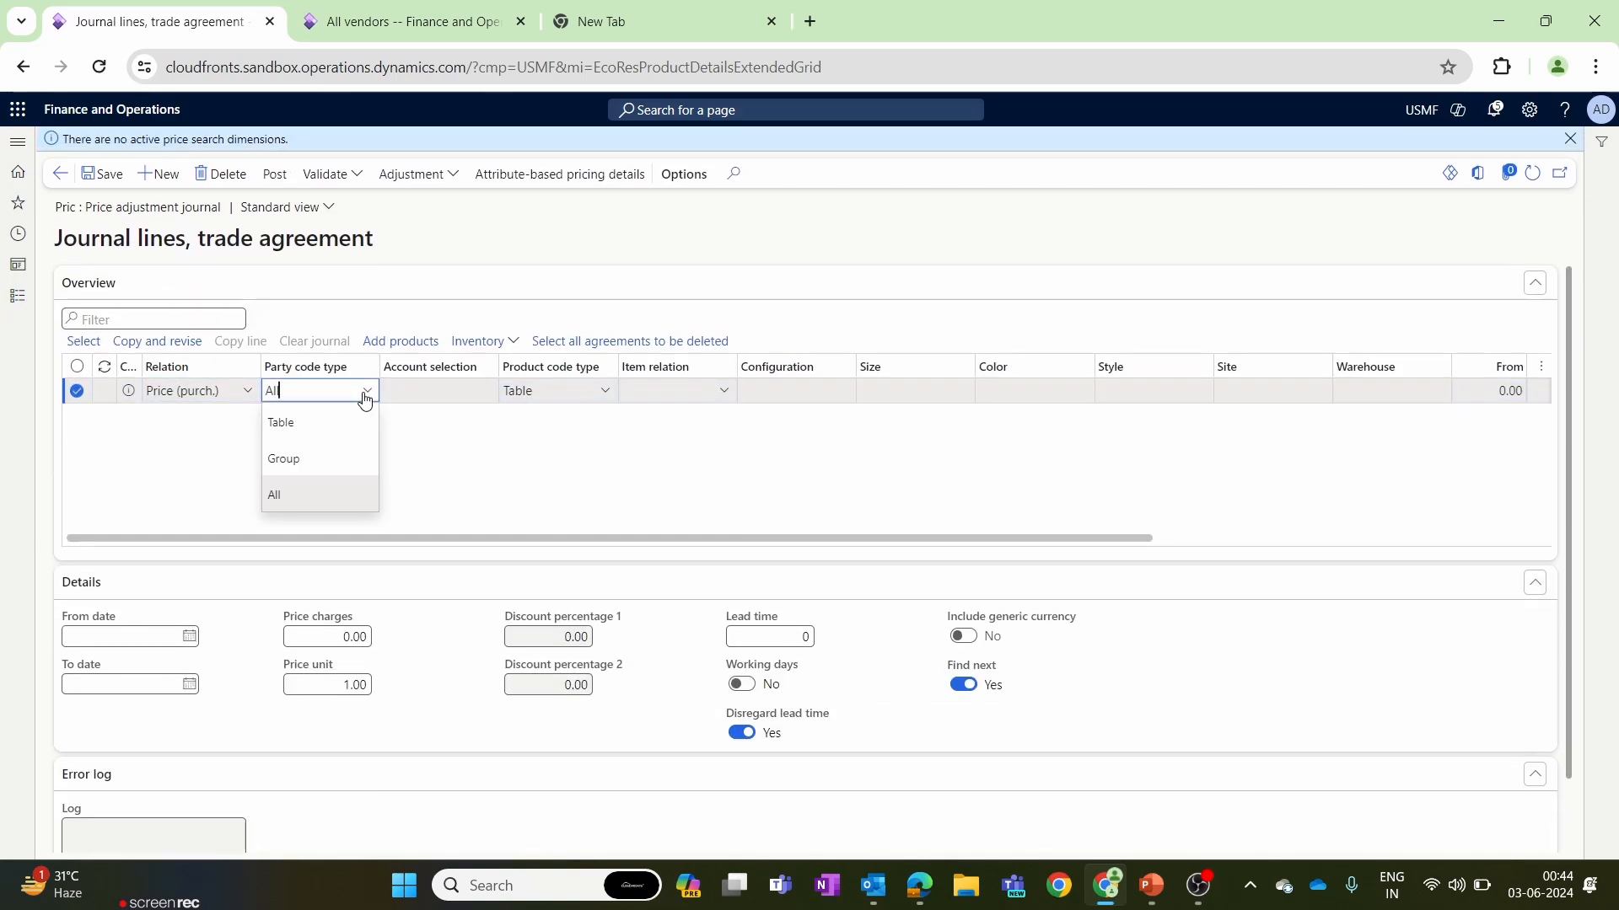
left_click(346, 422)
left_click(423, 393)
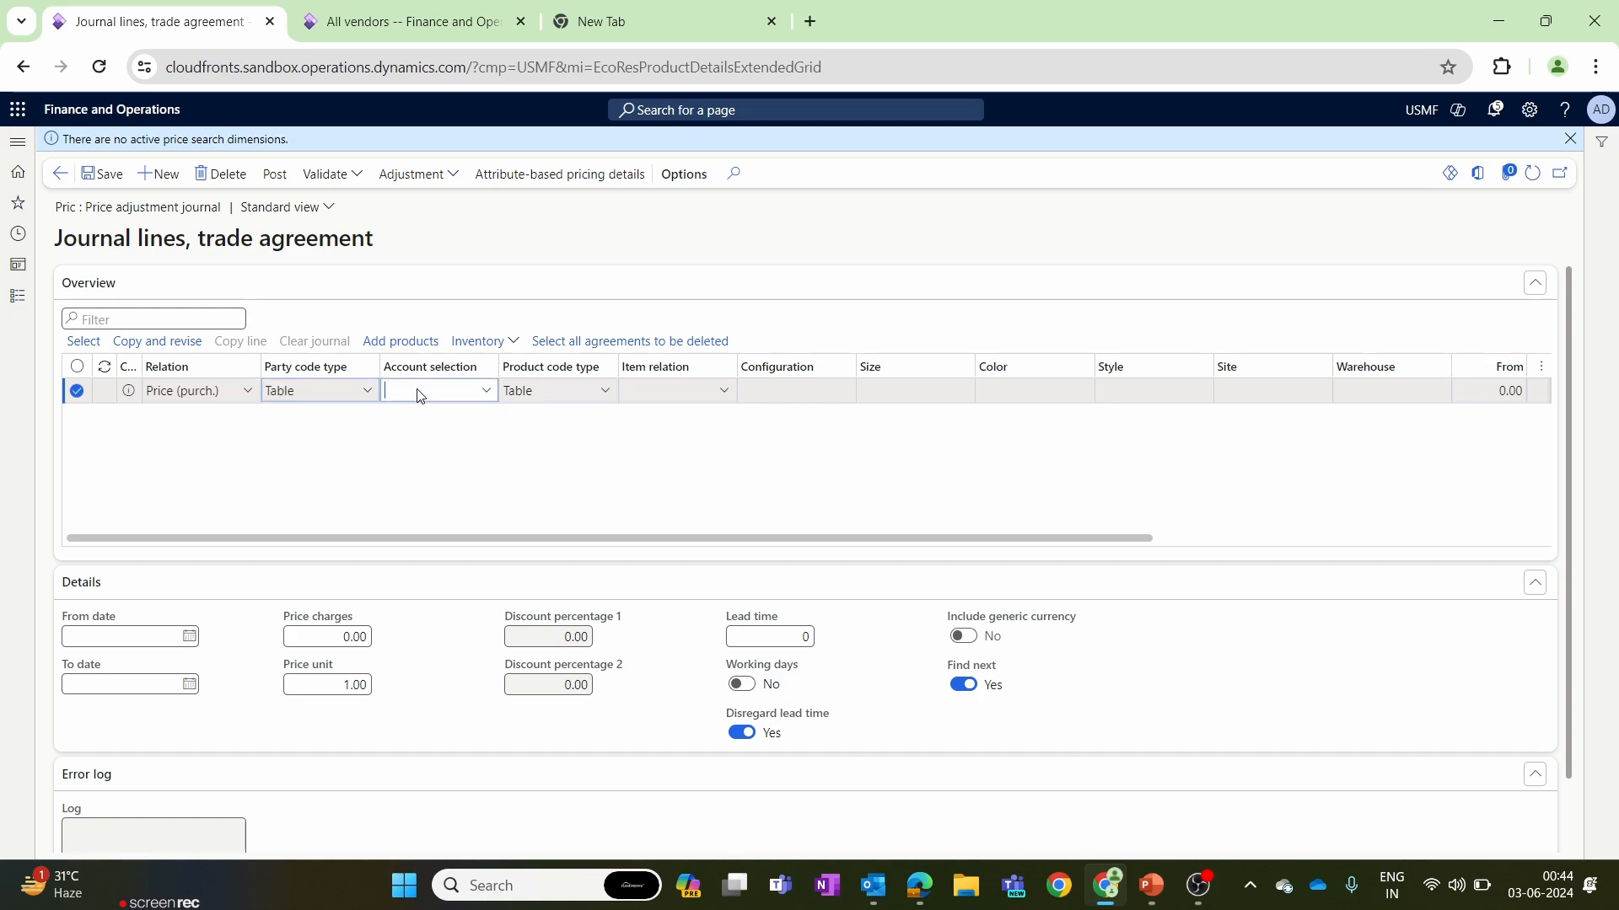
type("1001")
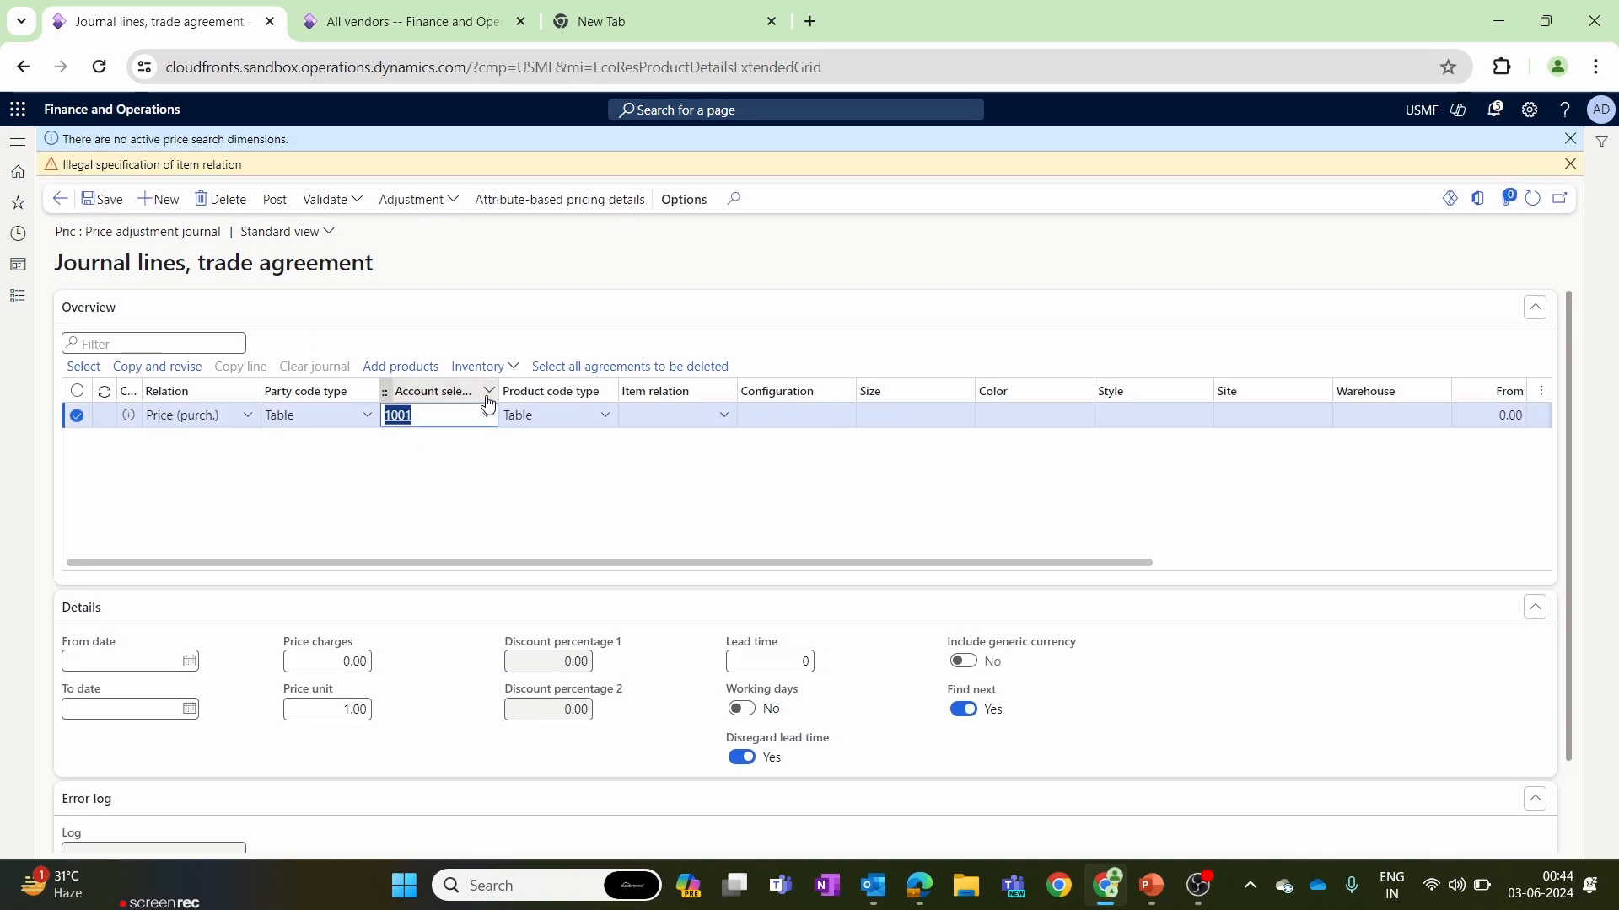
Set the line's item relation to item 1000 and its amount to 1000, then save the journal line.
left_click(723, 420)
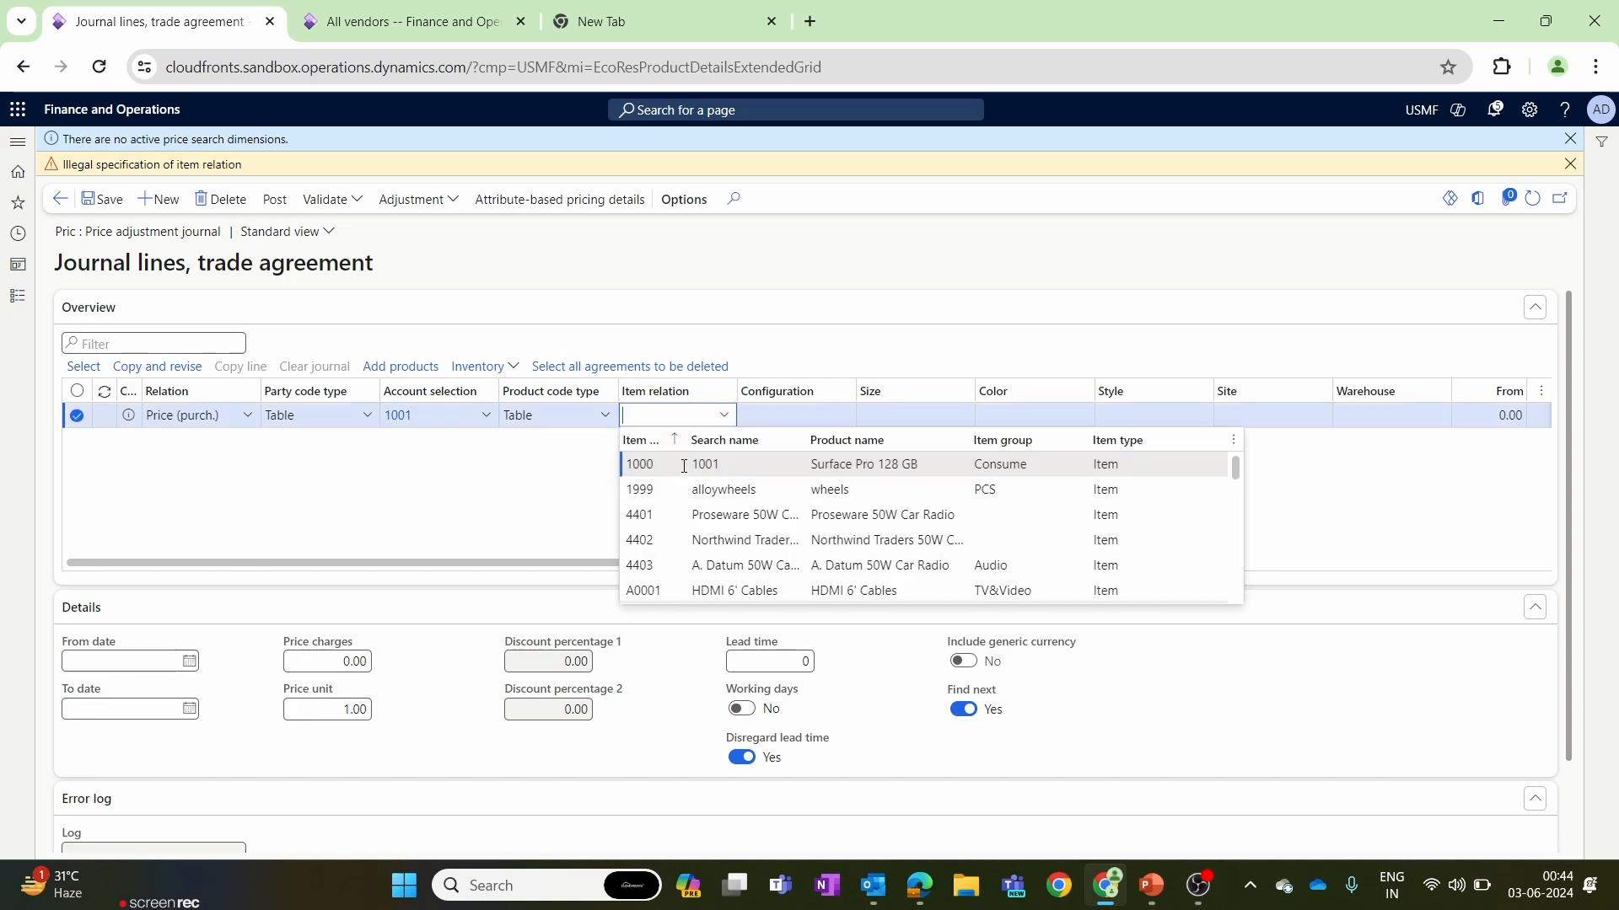
left_click(684, 466)
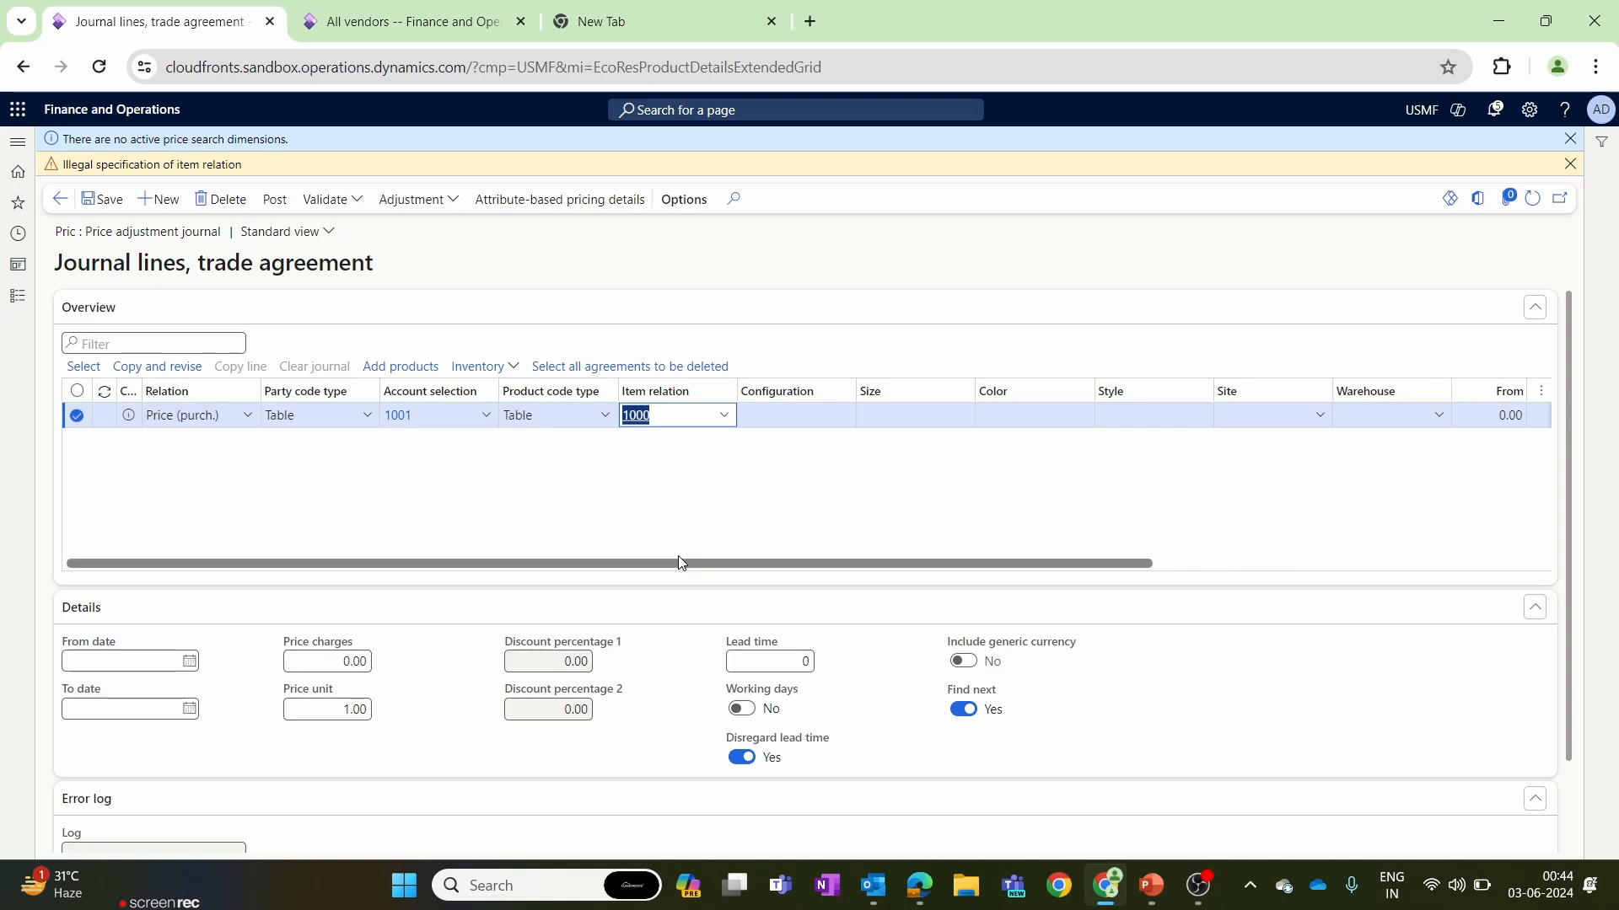
left_click_drag(689, 558, 1236, 473)
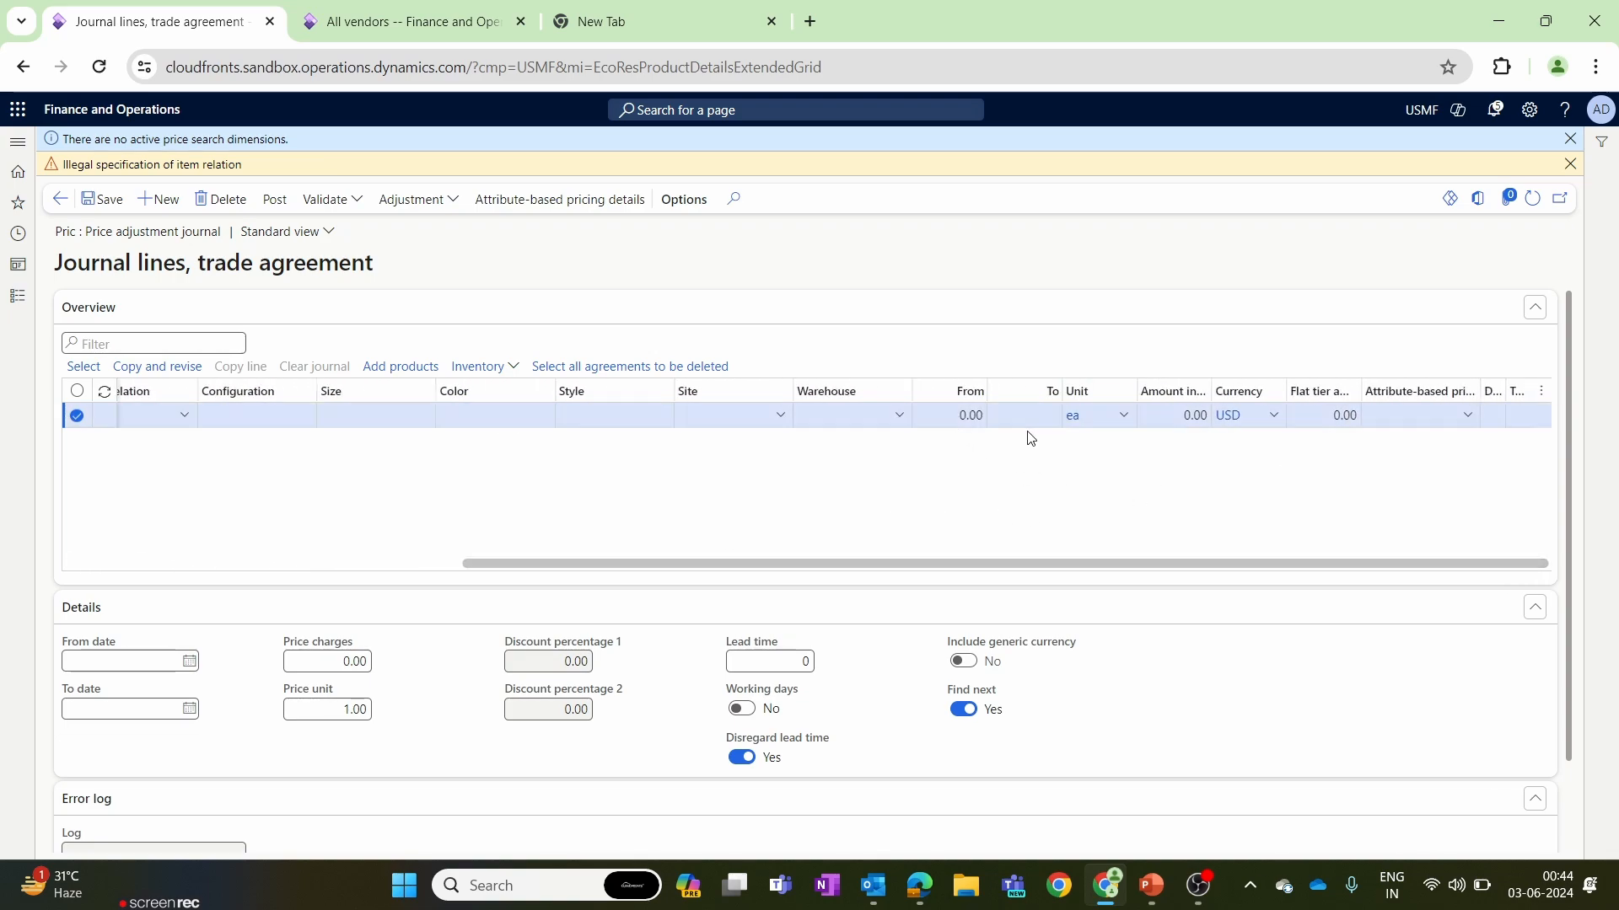
left_click(1161, 422)
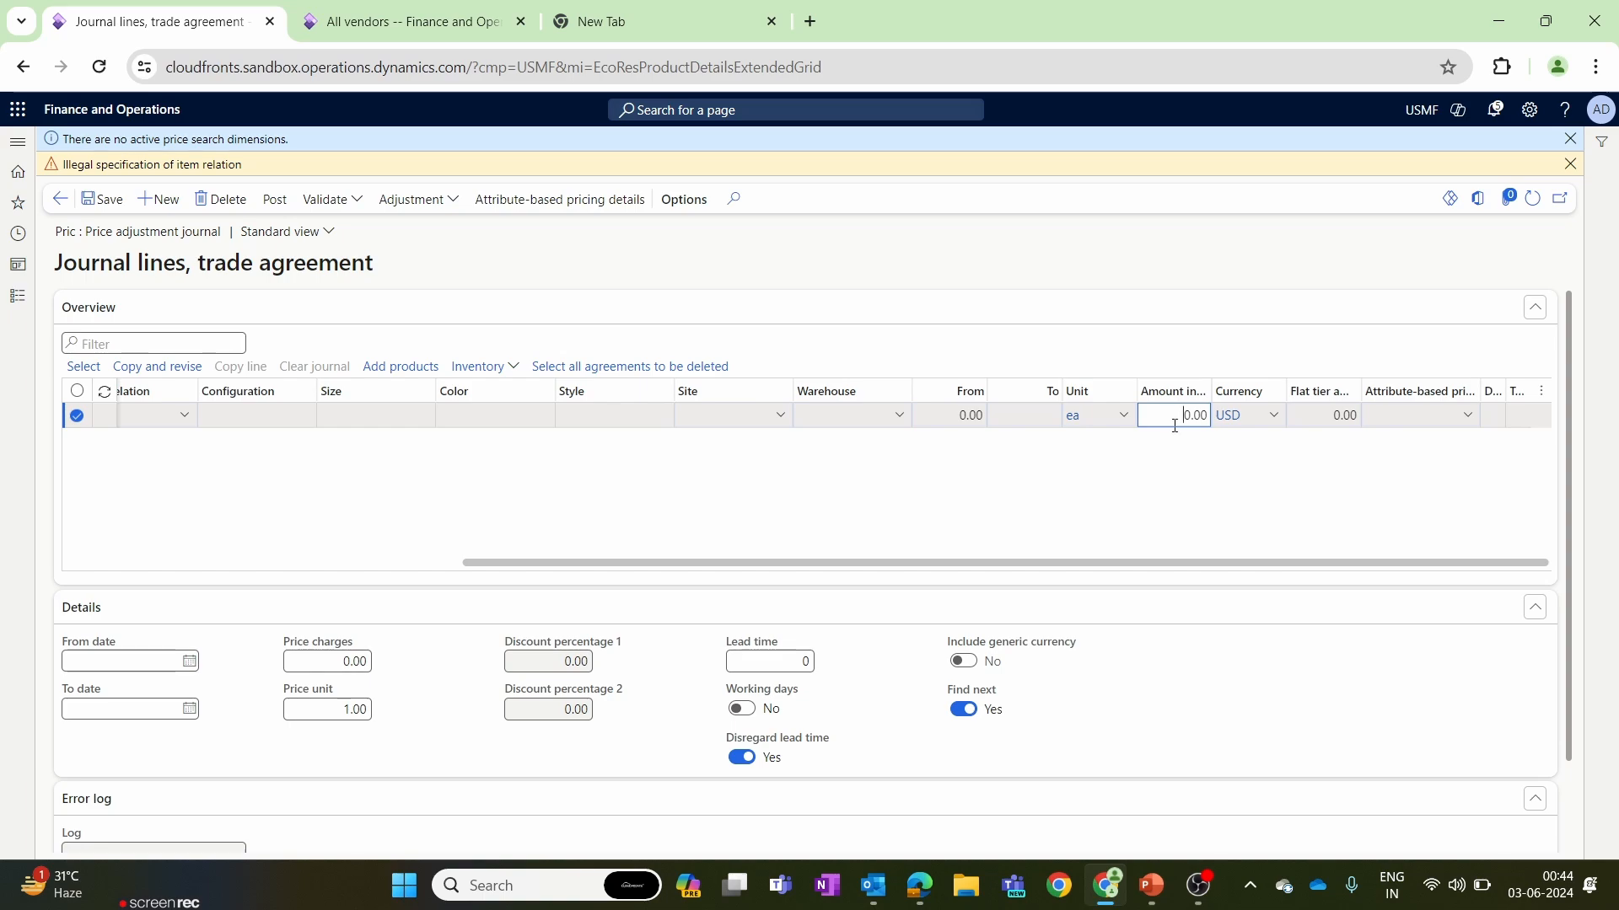
type("100")
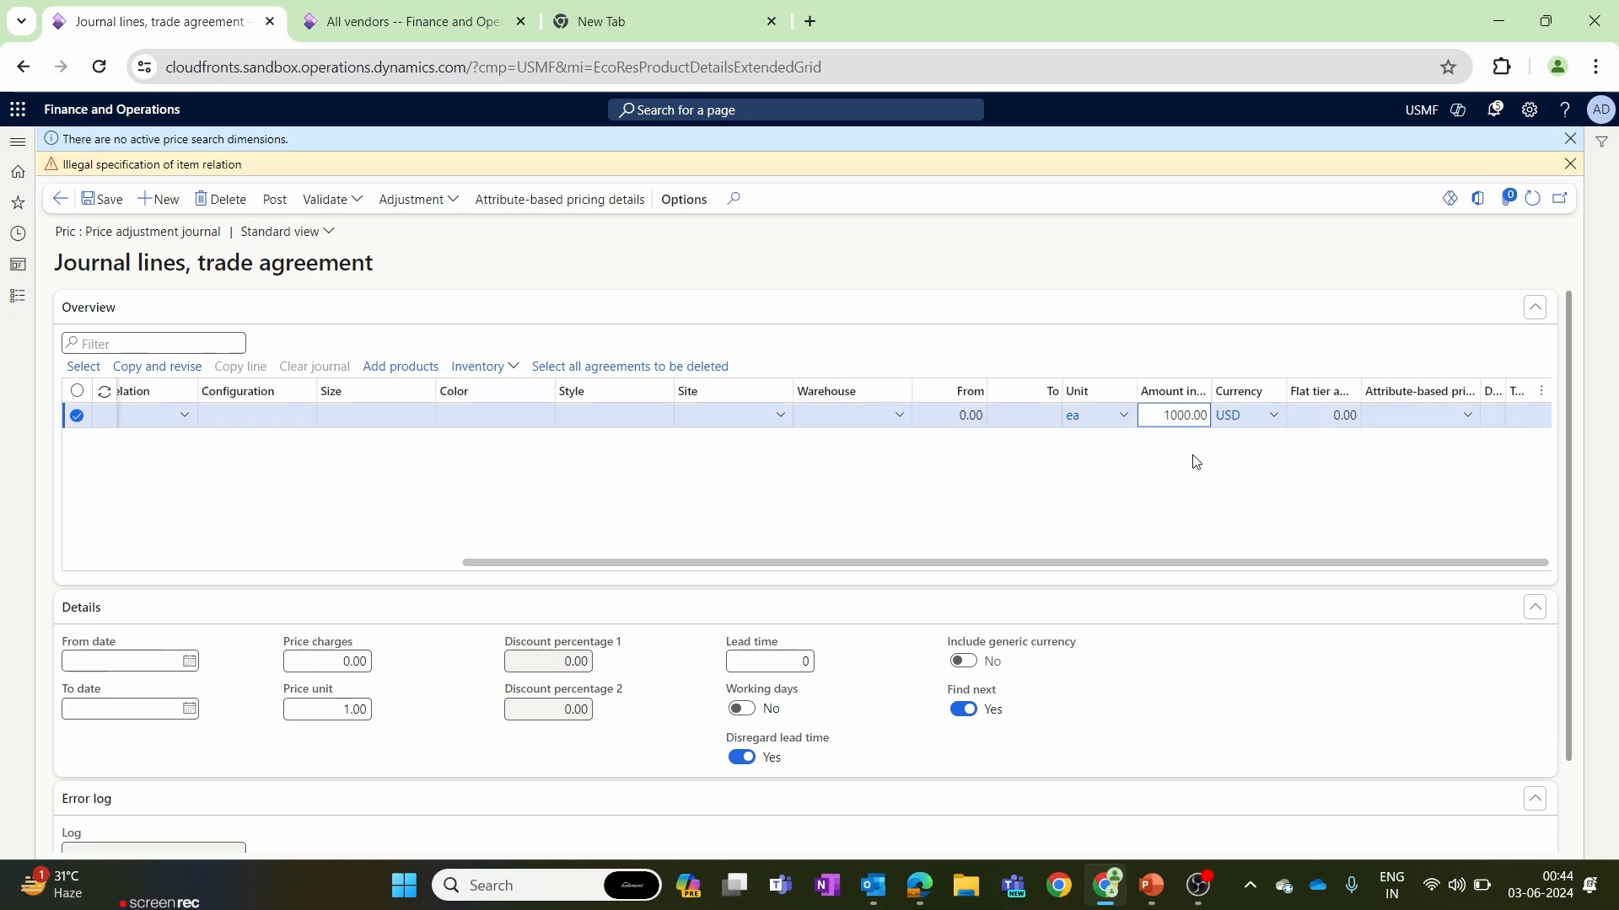
left_click(102, 199)
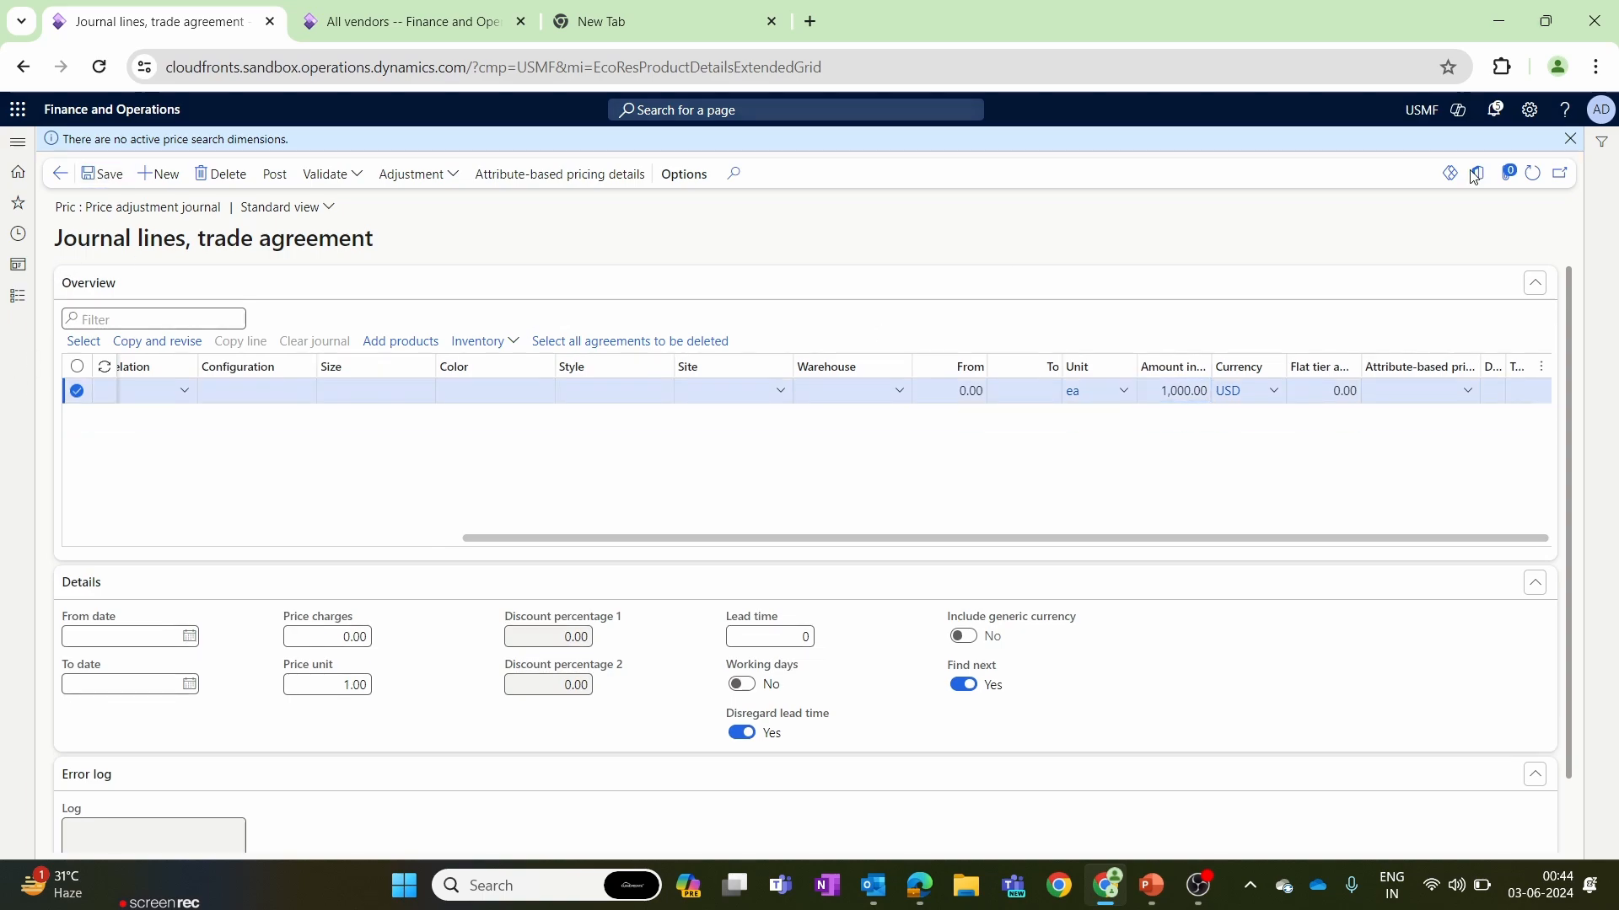
left_click(1570, 138)
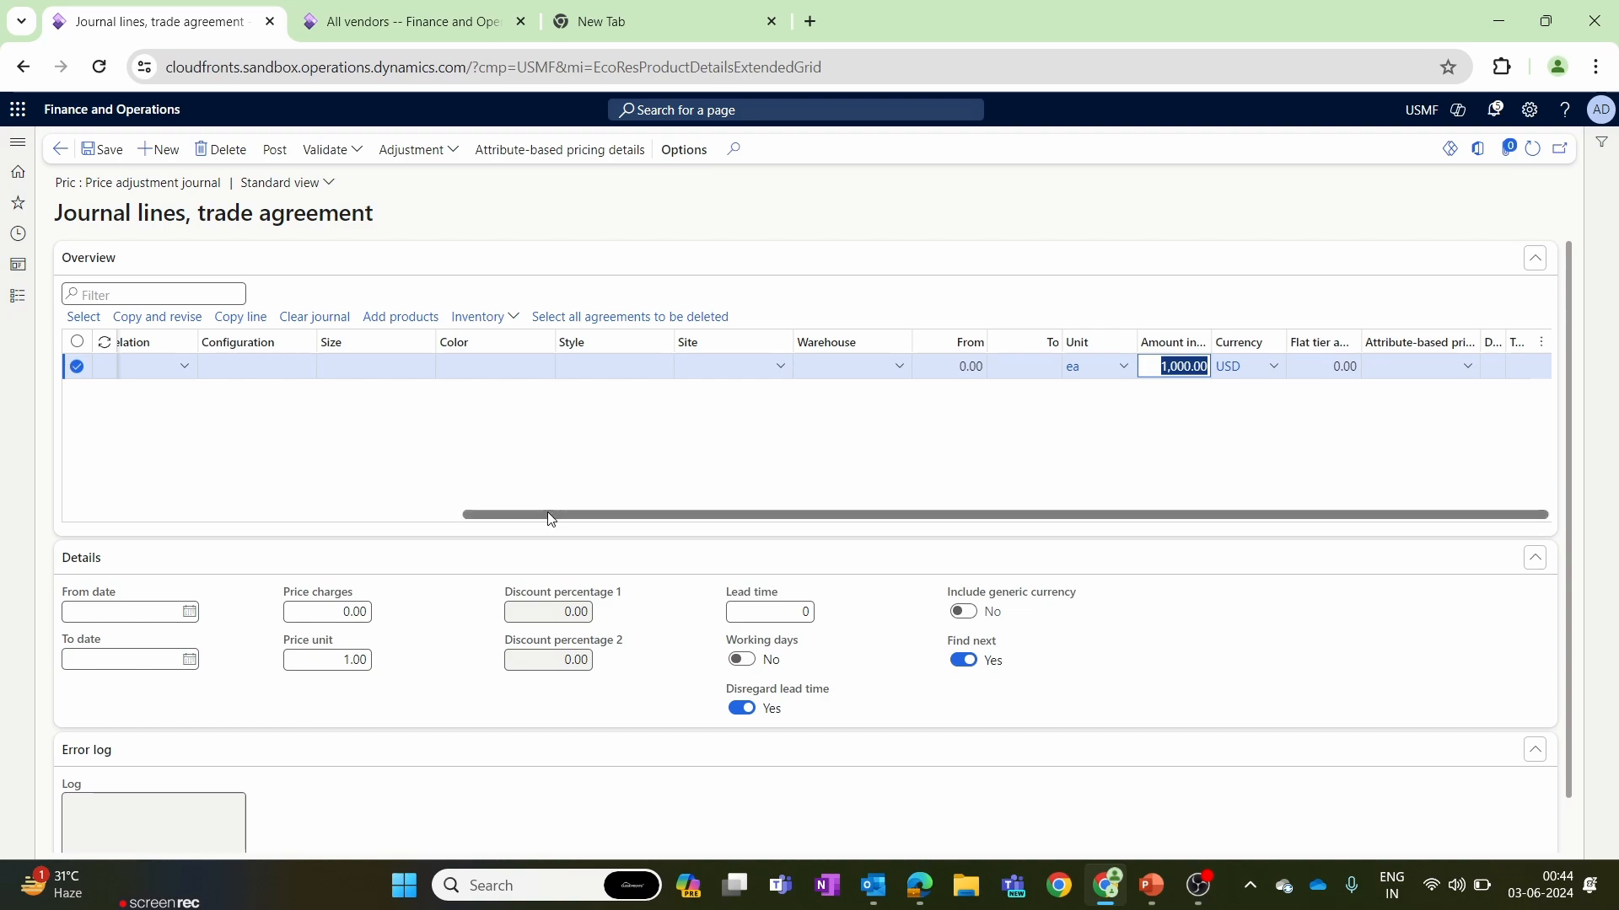
left_click_drag(550, 514, 150, 536)
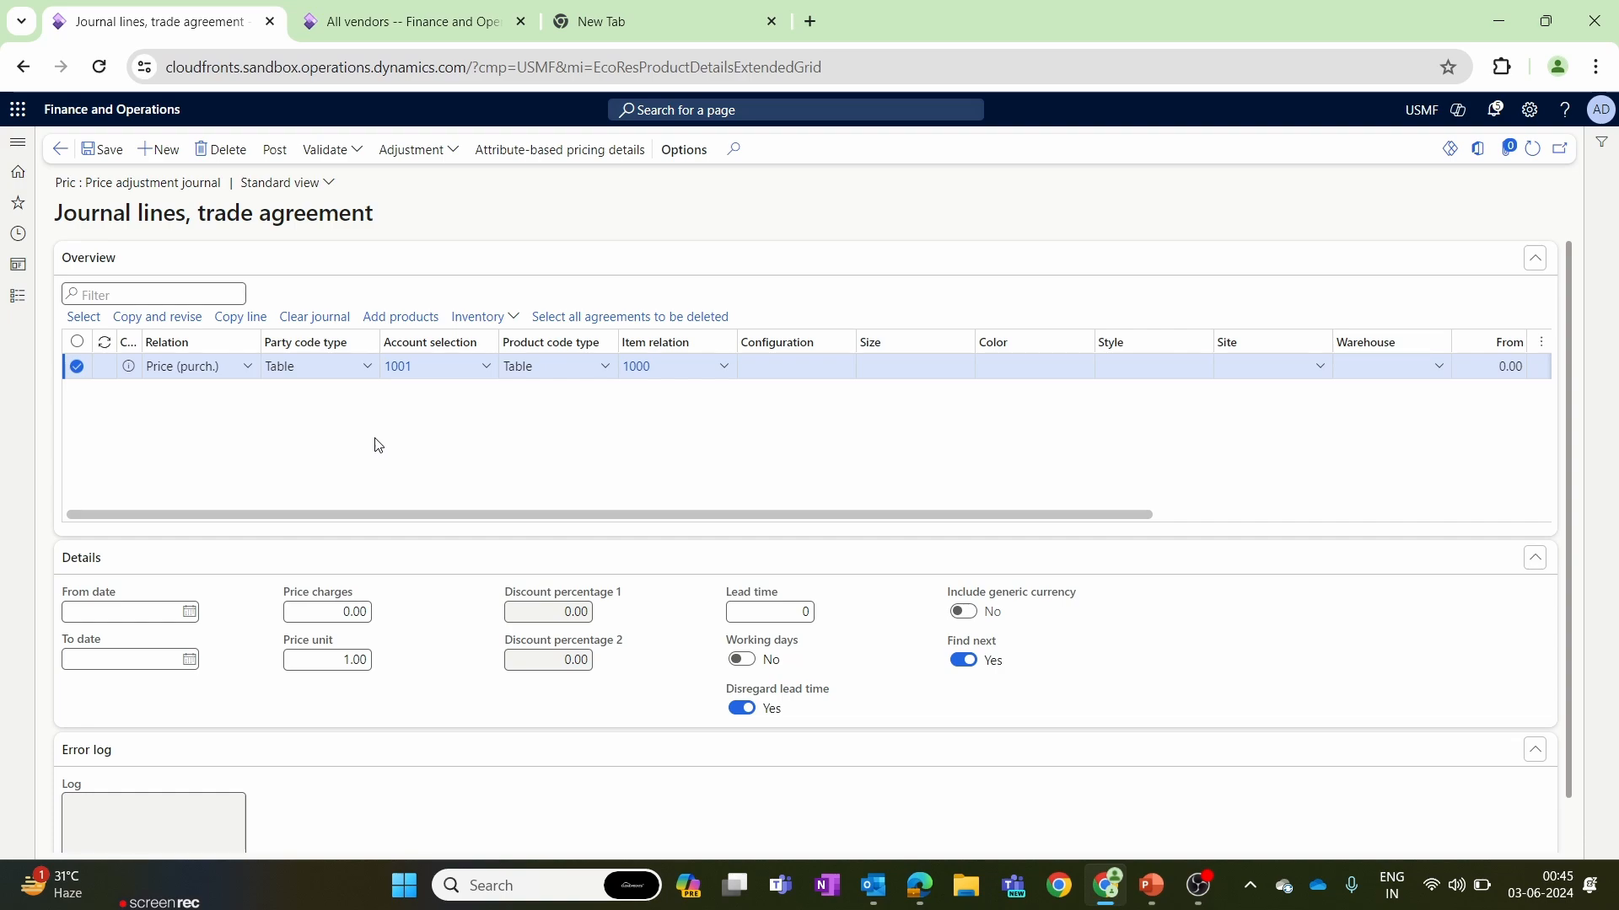
Post the purchase price trade agreement journal and return to the wheels product's details.
left_click_drag(927, 511, 385, 553)
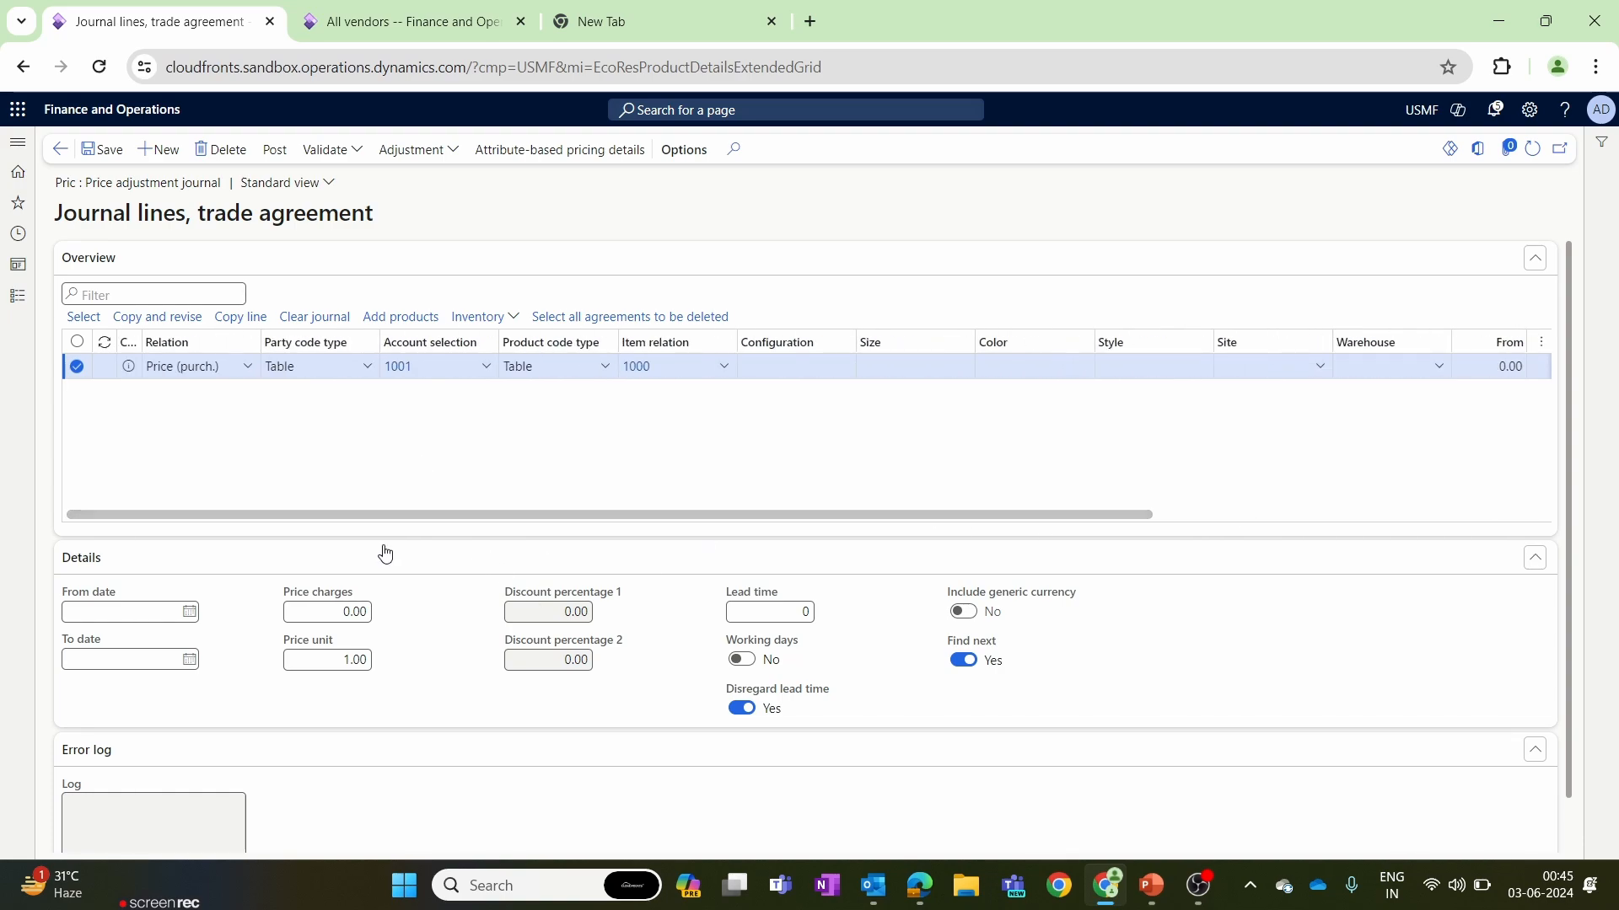
left_click(275, 149)
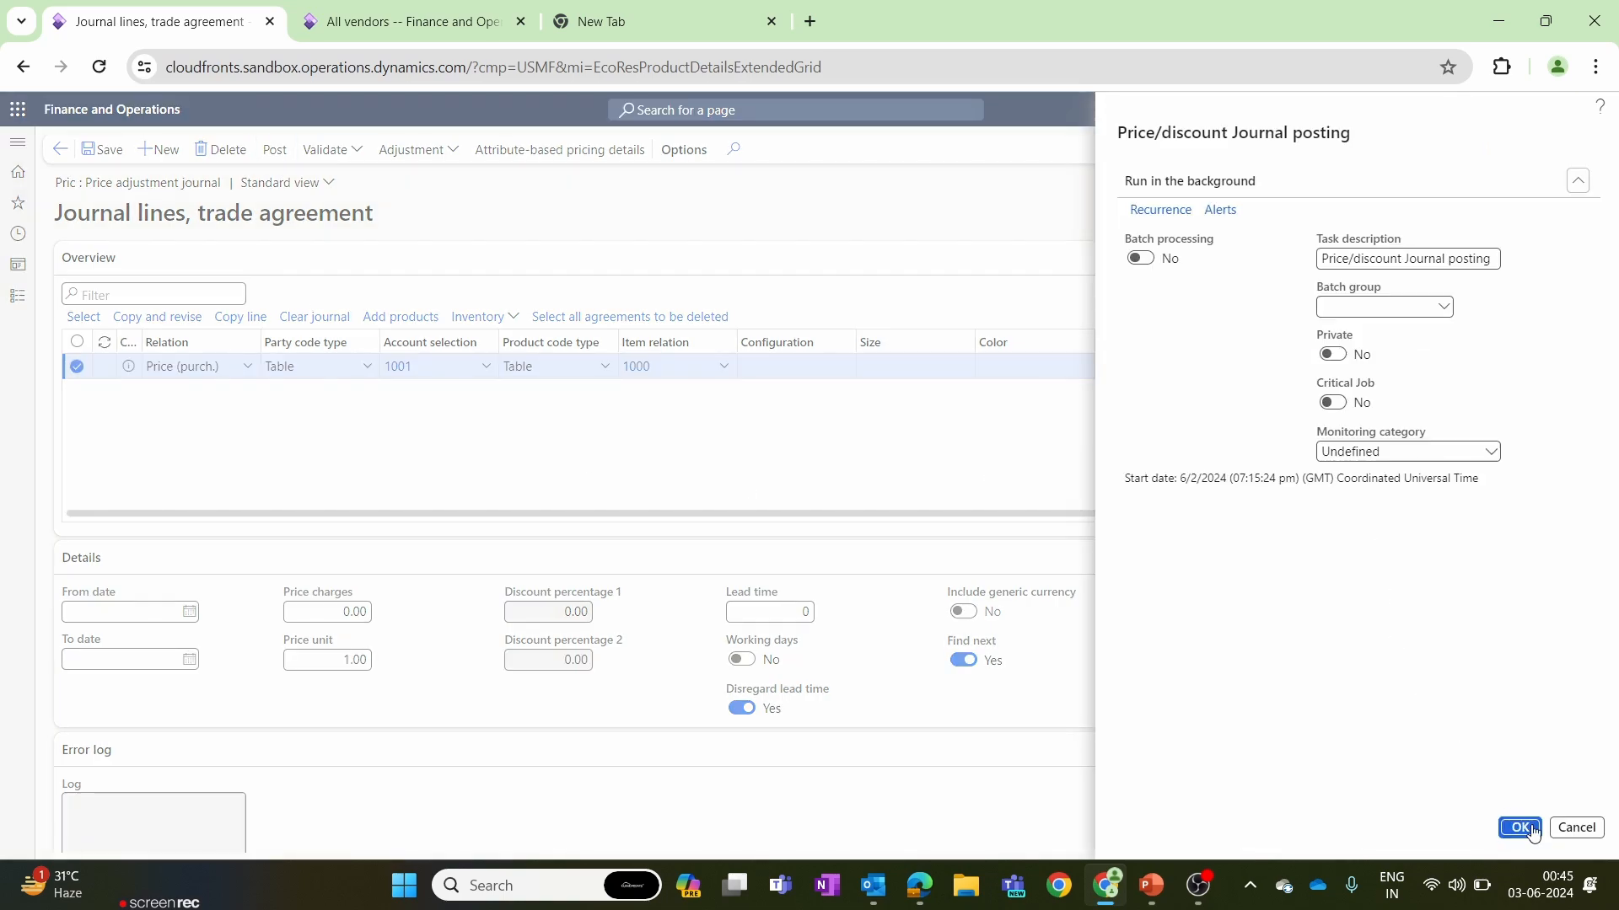
left_click(1520, 828)
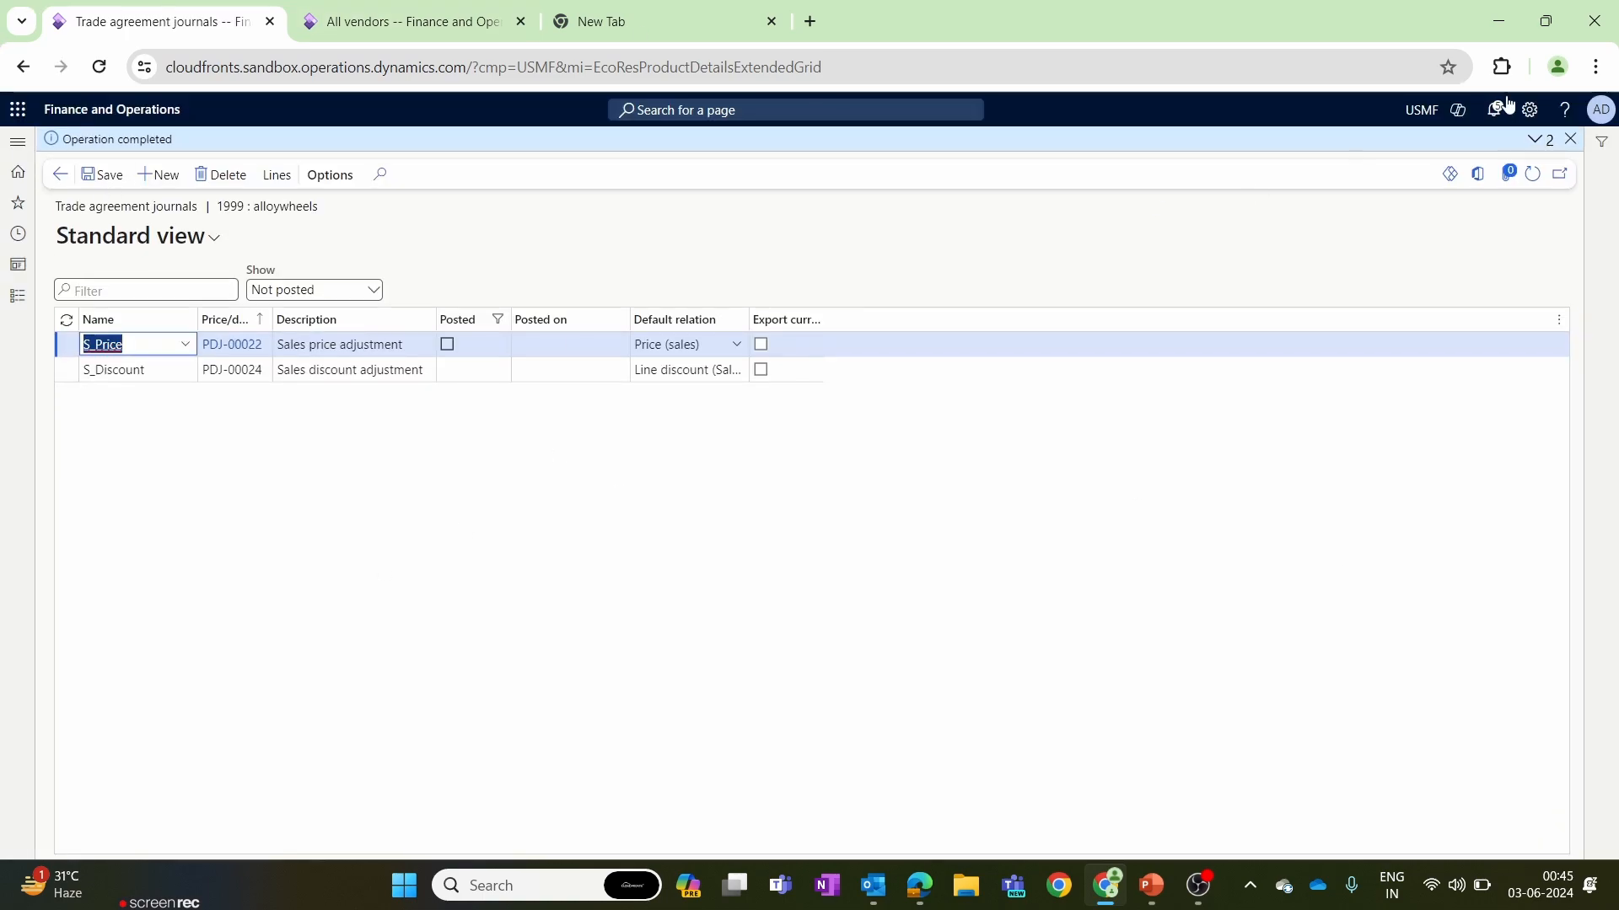
left_click(1570, 138)
left_click(46, 149)
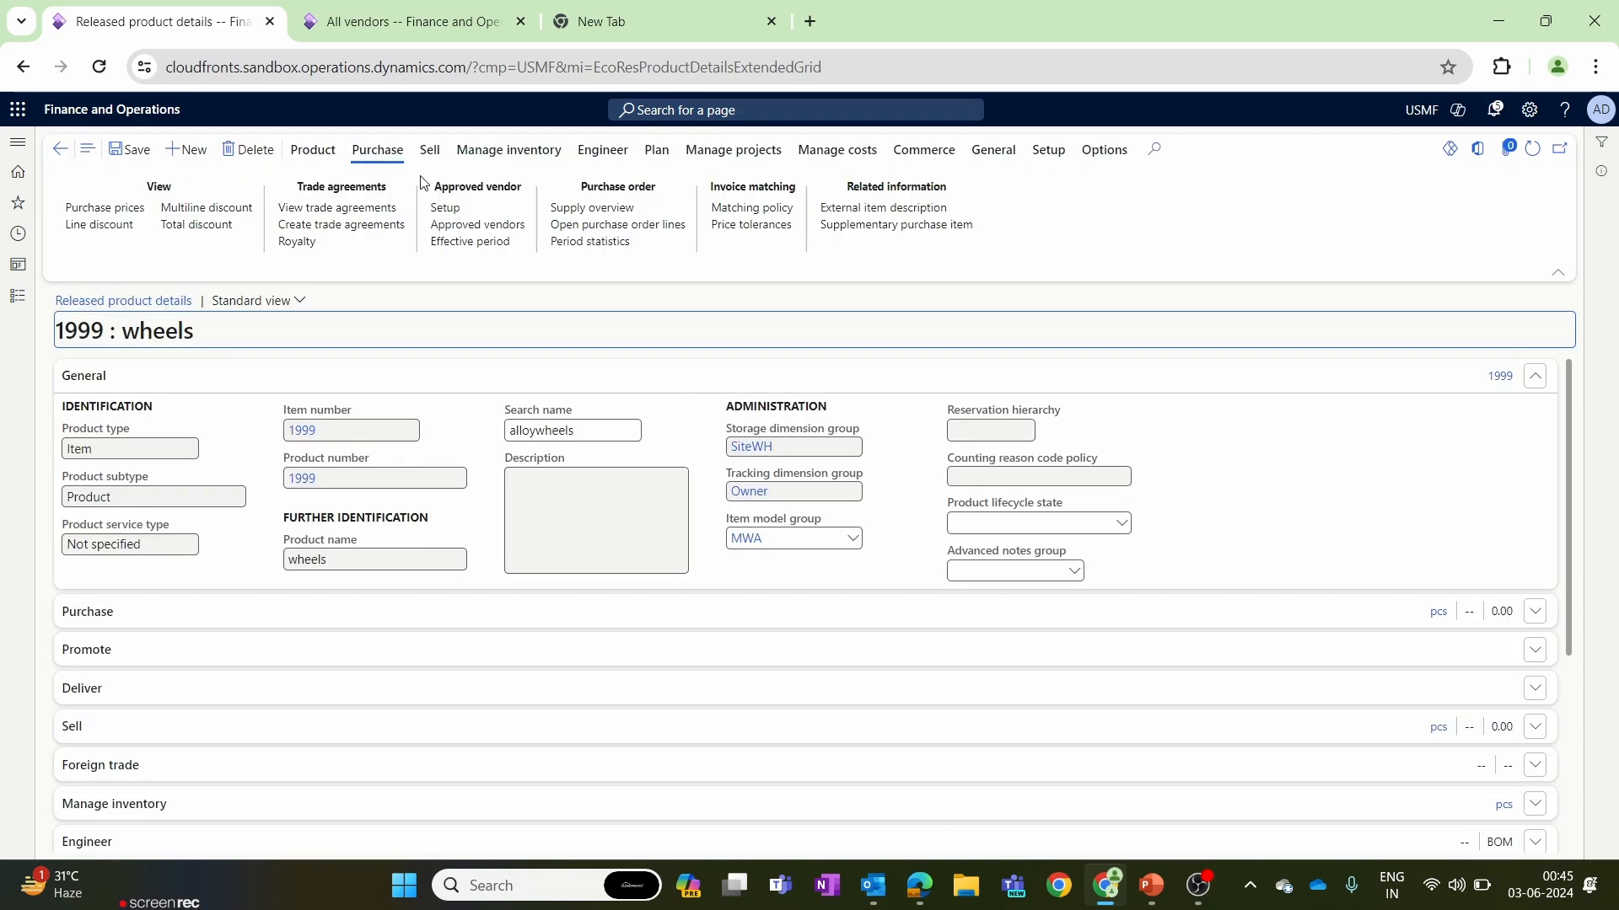
Validate the released product wheels and dismiss the validation message.
left_click(311, 150)
left_click(102, 226)
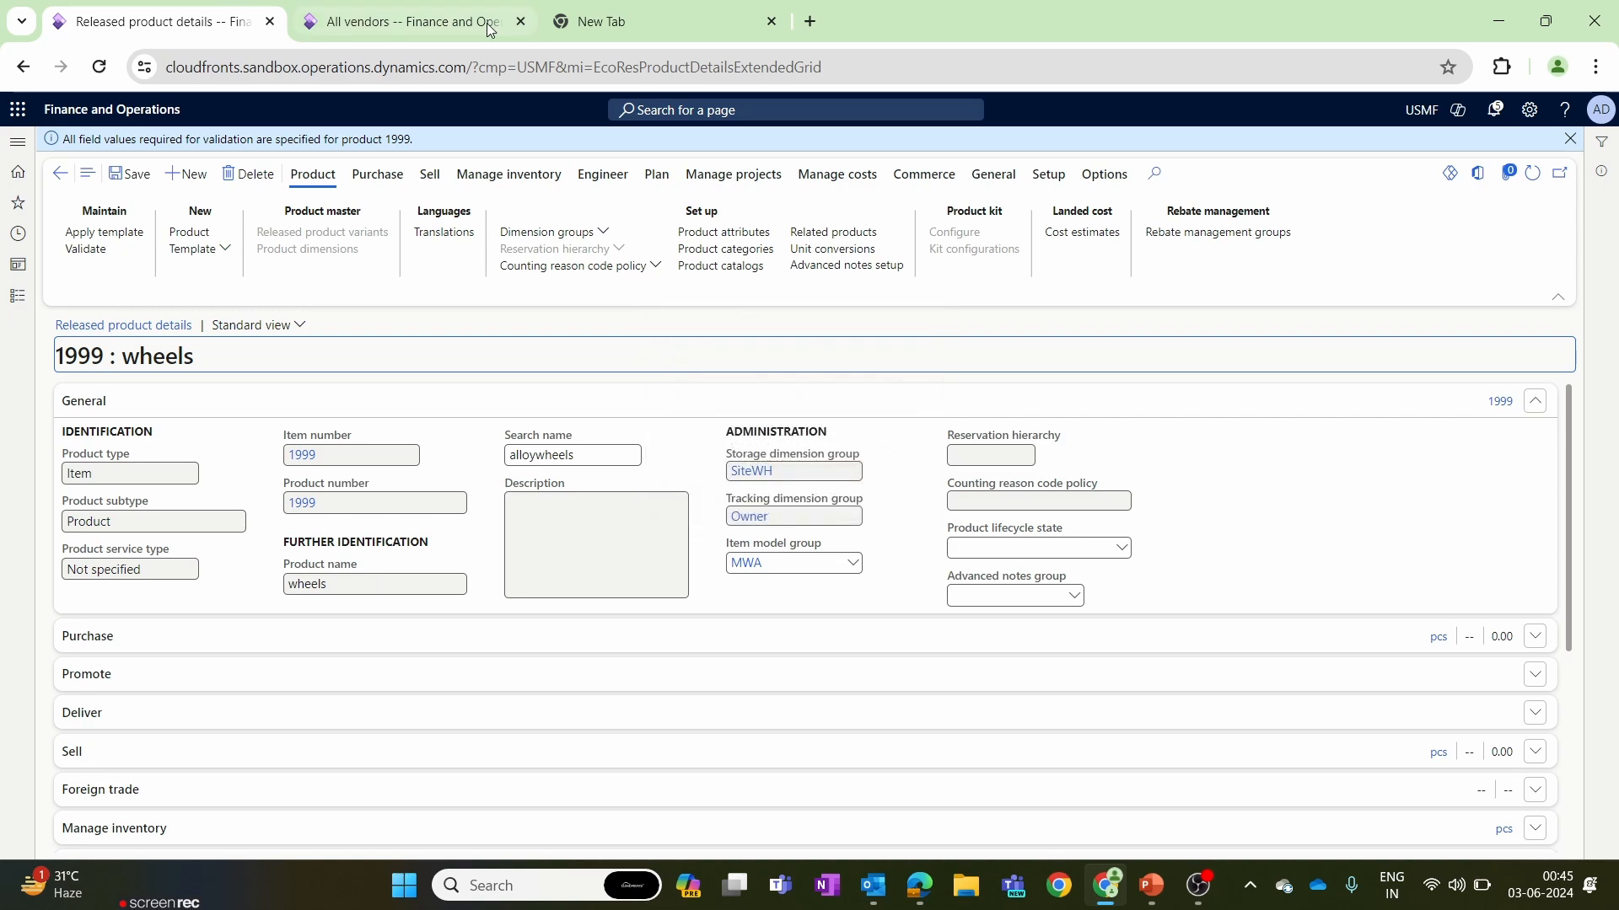
left_click(405, 21)
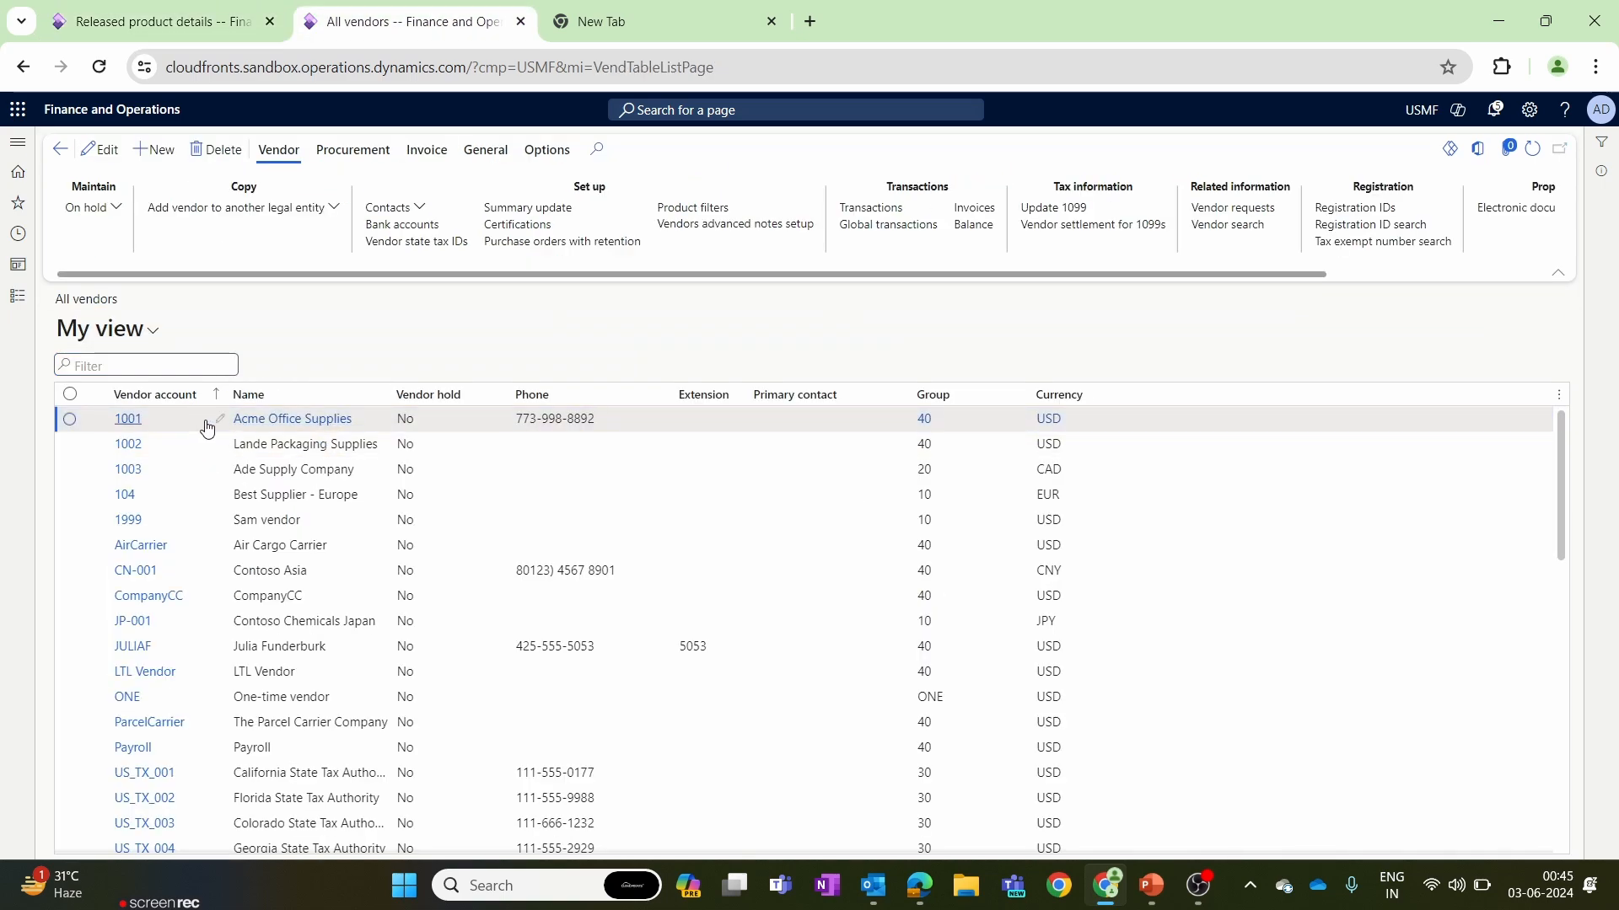
left_click(201, 7)
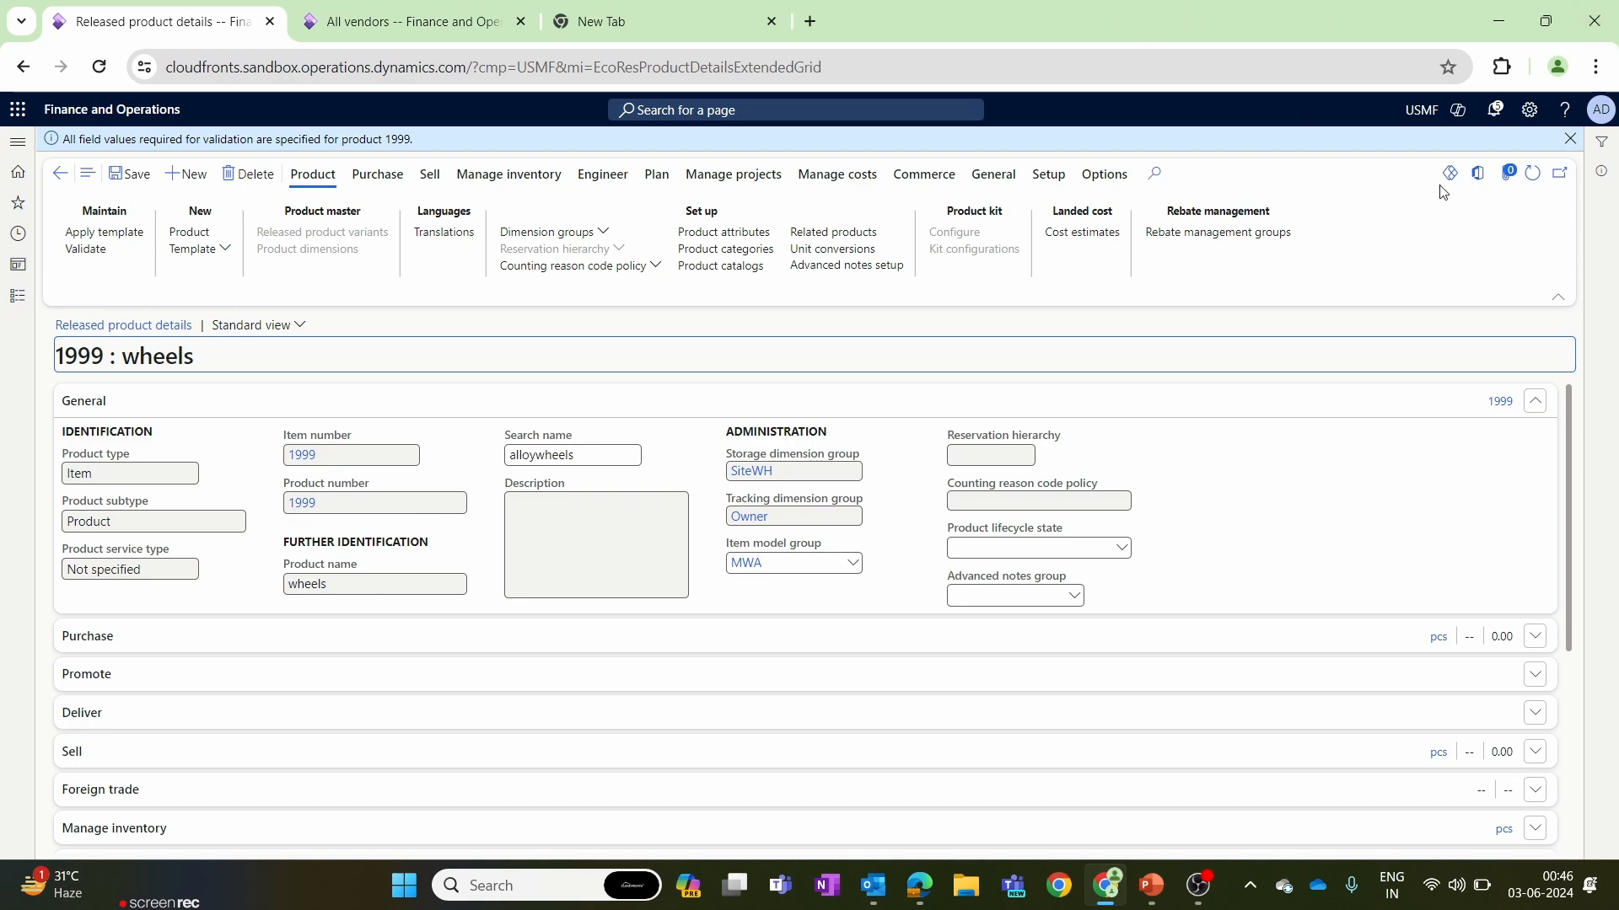
left_click(1569, 138)
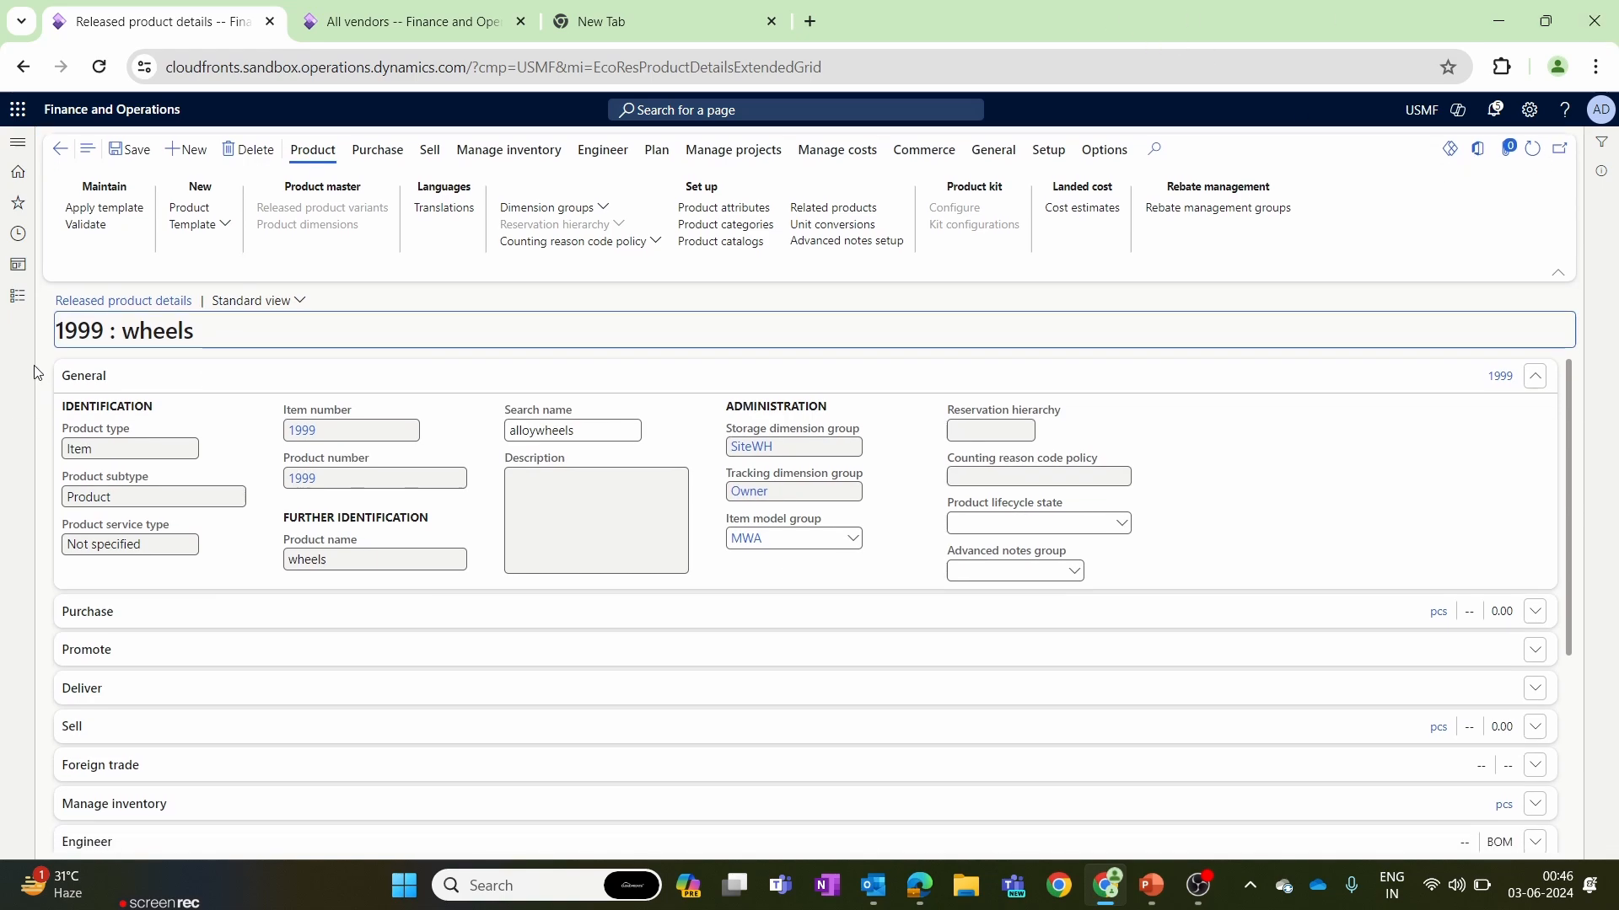
Open the inventory owners list from the tracking dimensions inquiries of Inventory management.
left_click(18, 296)
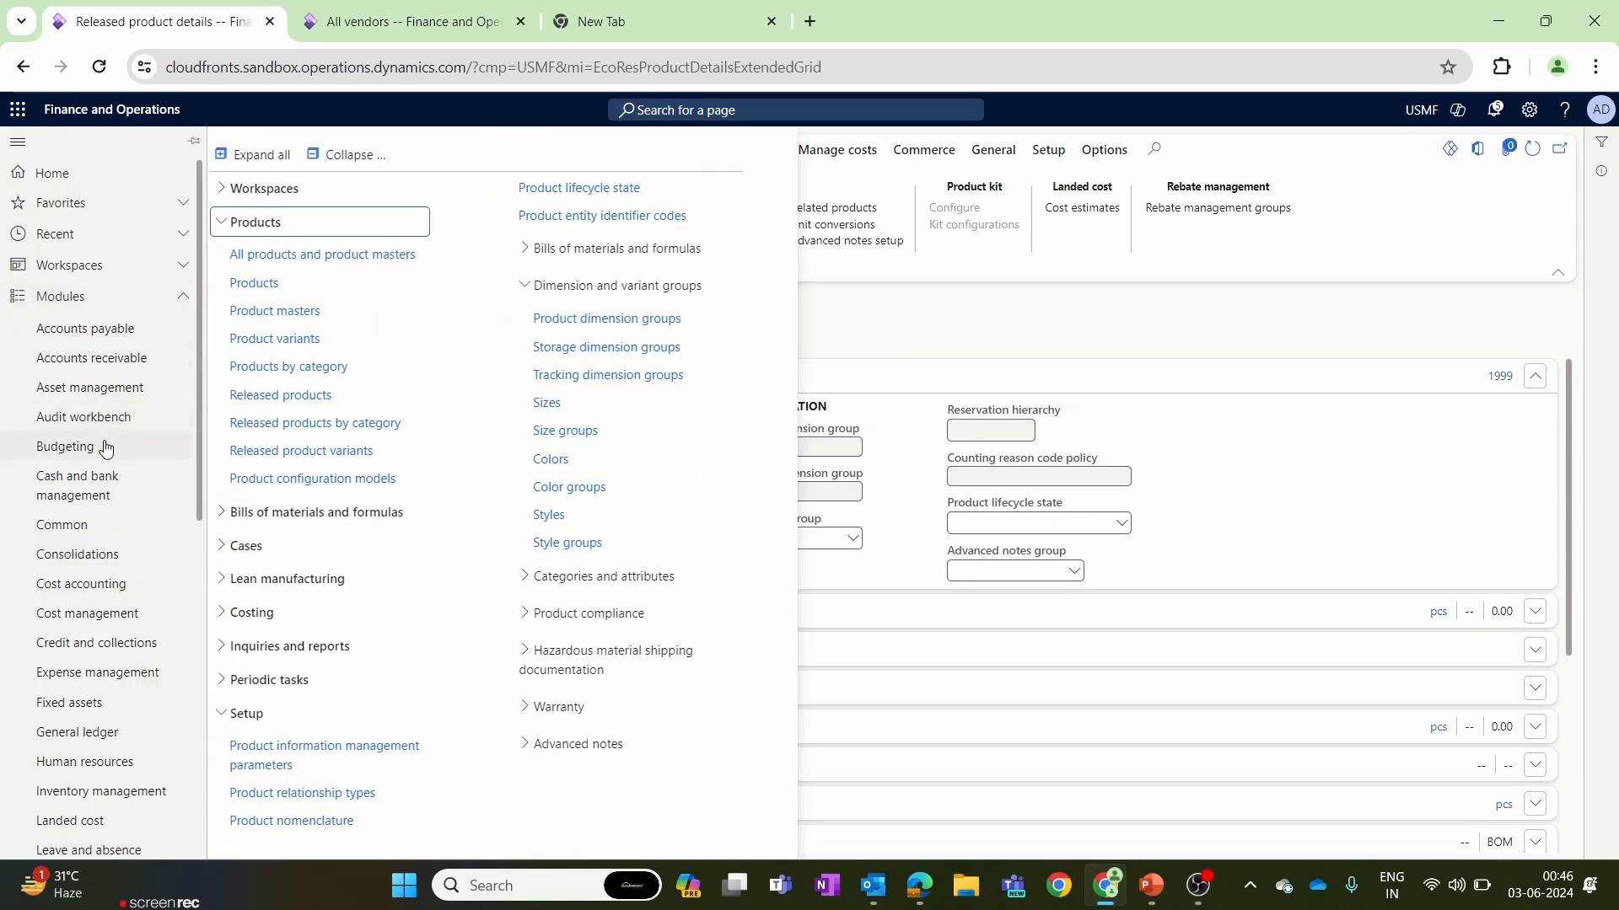
scroll(98, 731, "down", 8)
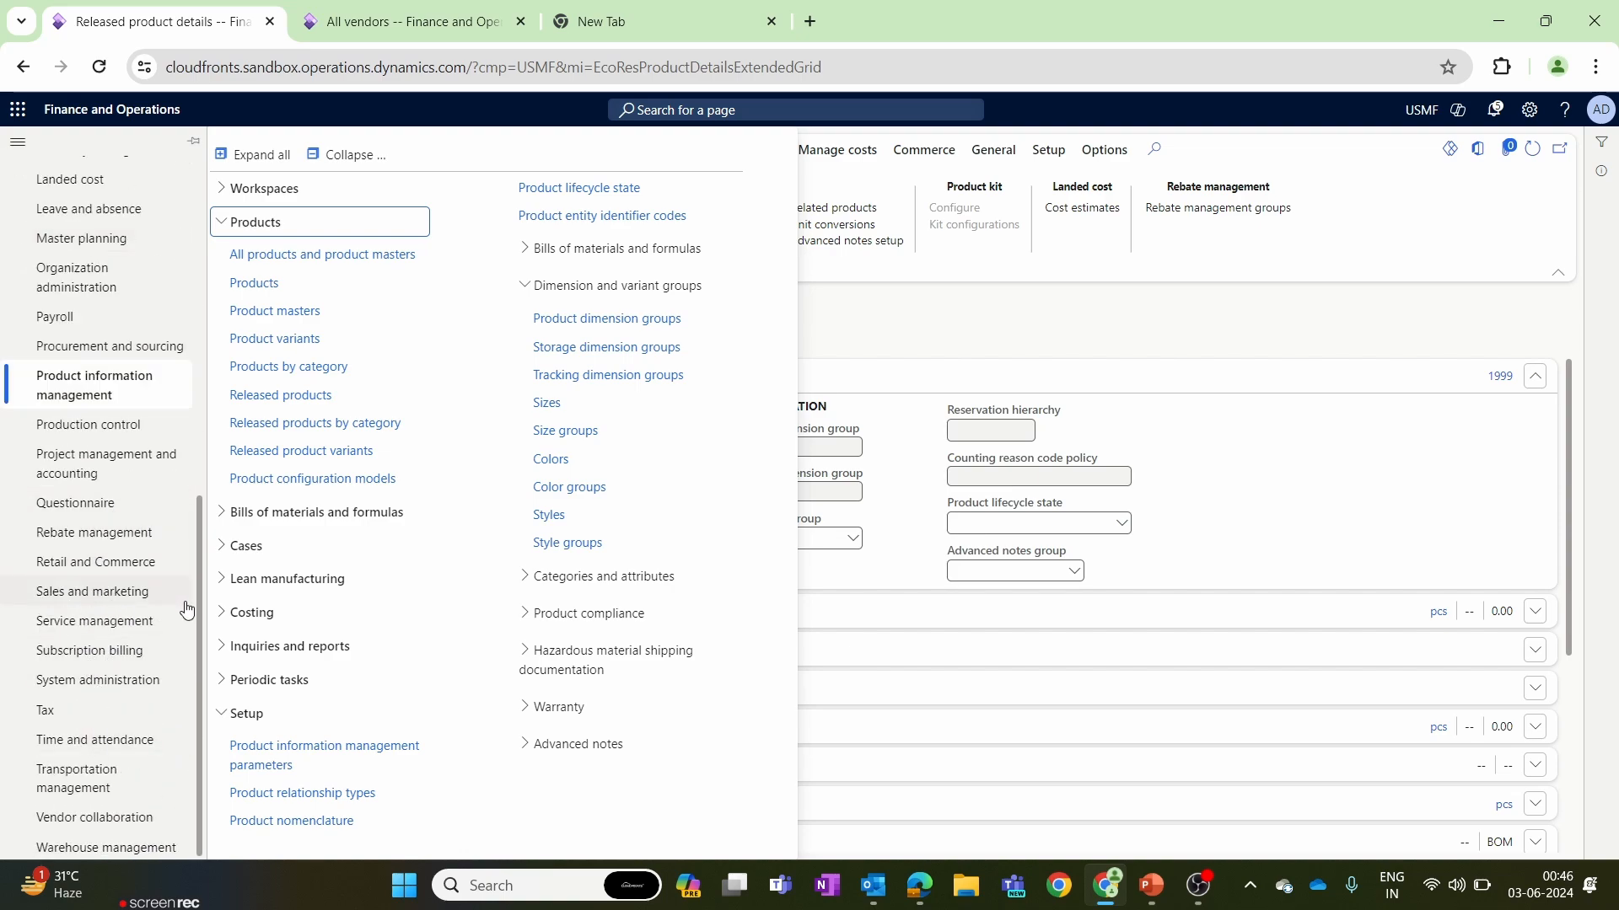
left_click_drag(190, 635, 189, 490)
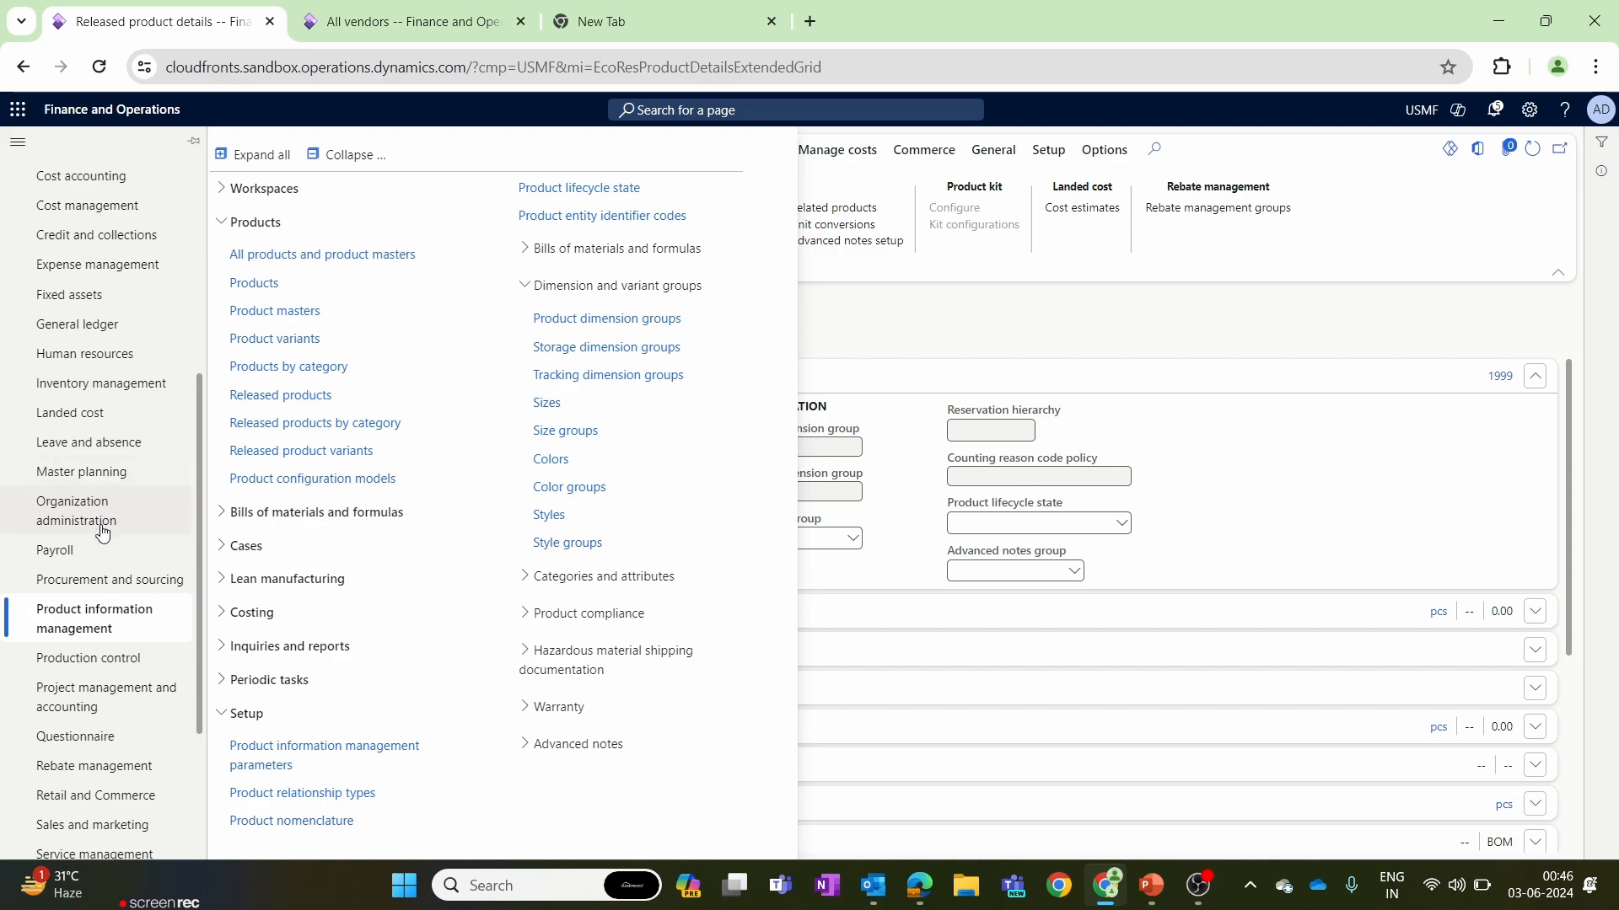
left_click(136, 390)
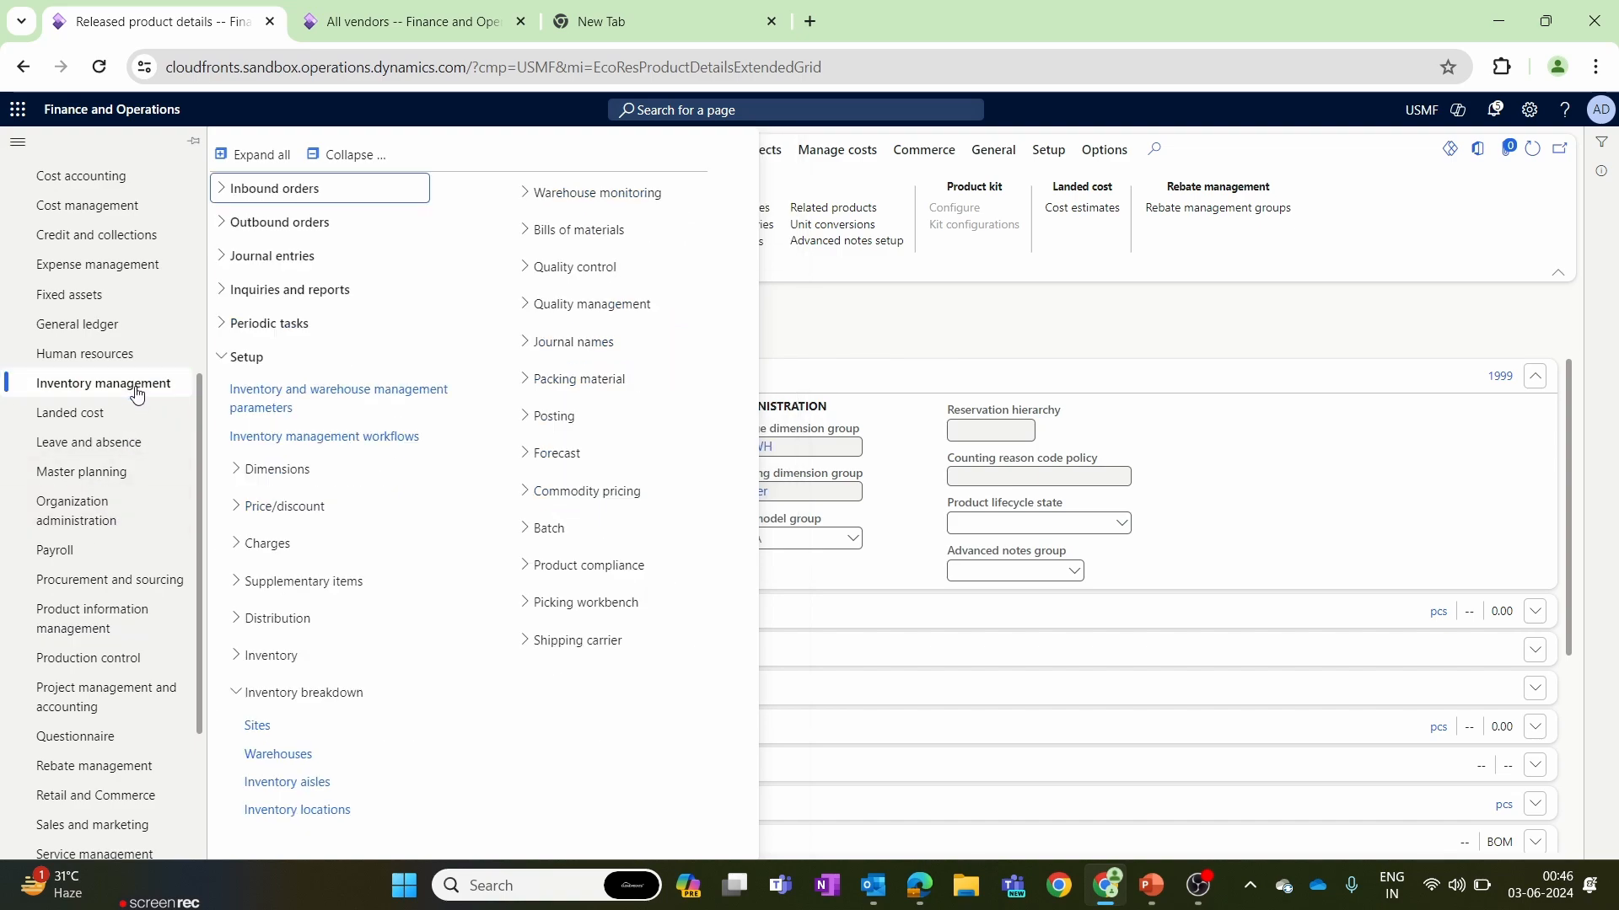
left_click(359, 157)
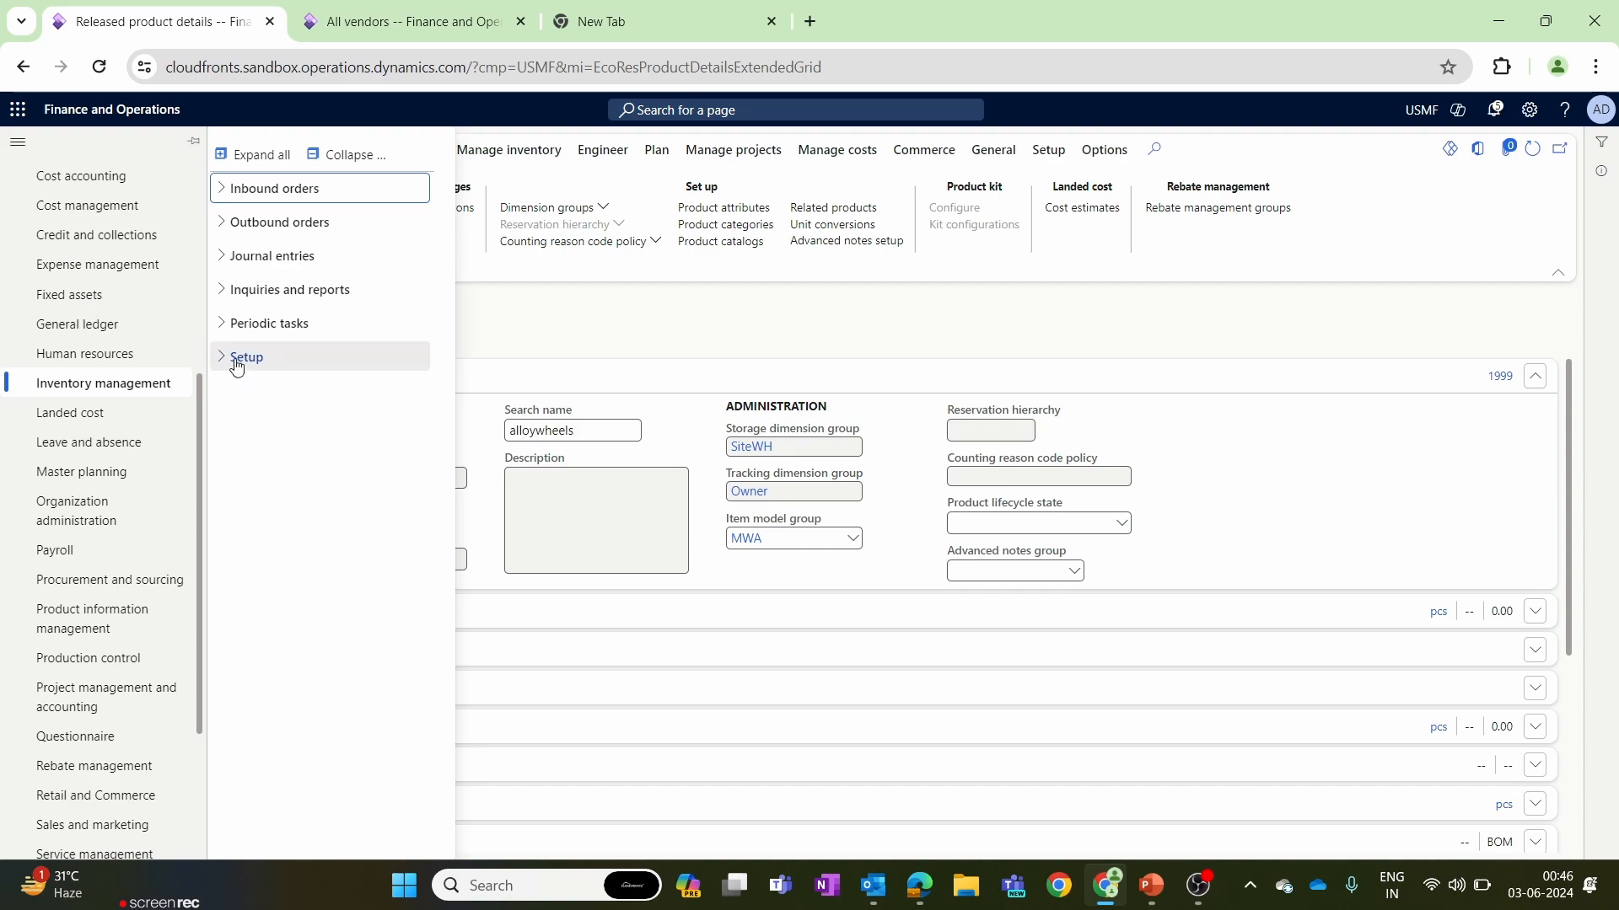
left_click(252, 302)
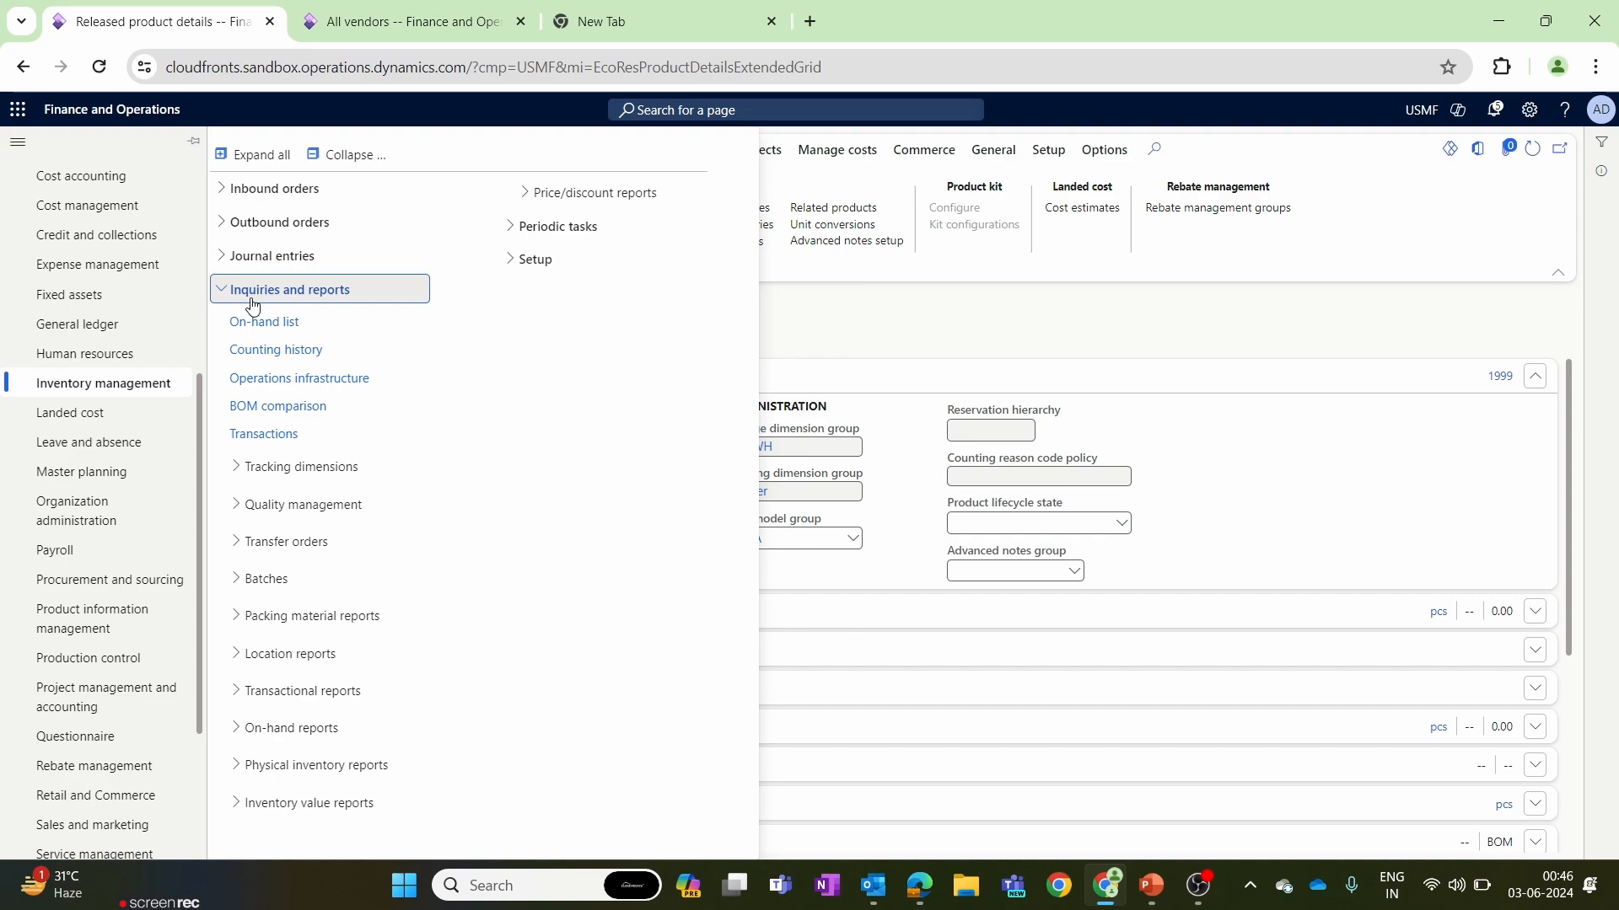
left_click(259, 469)
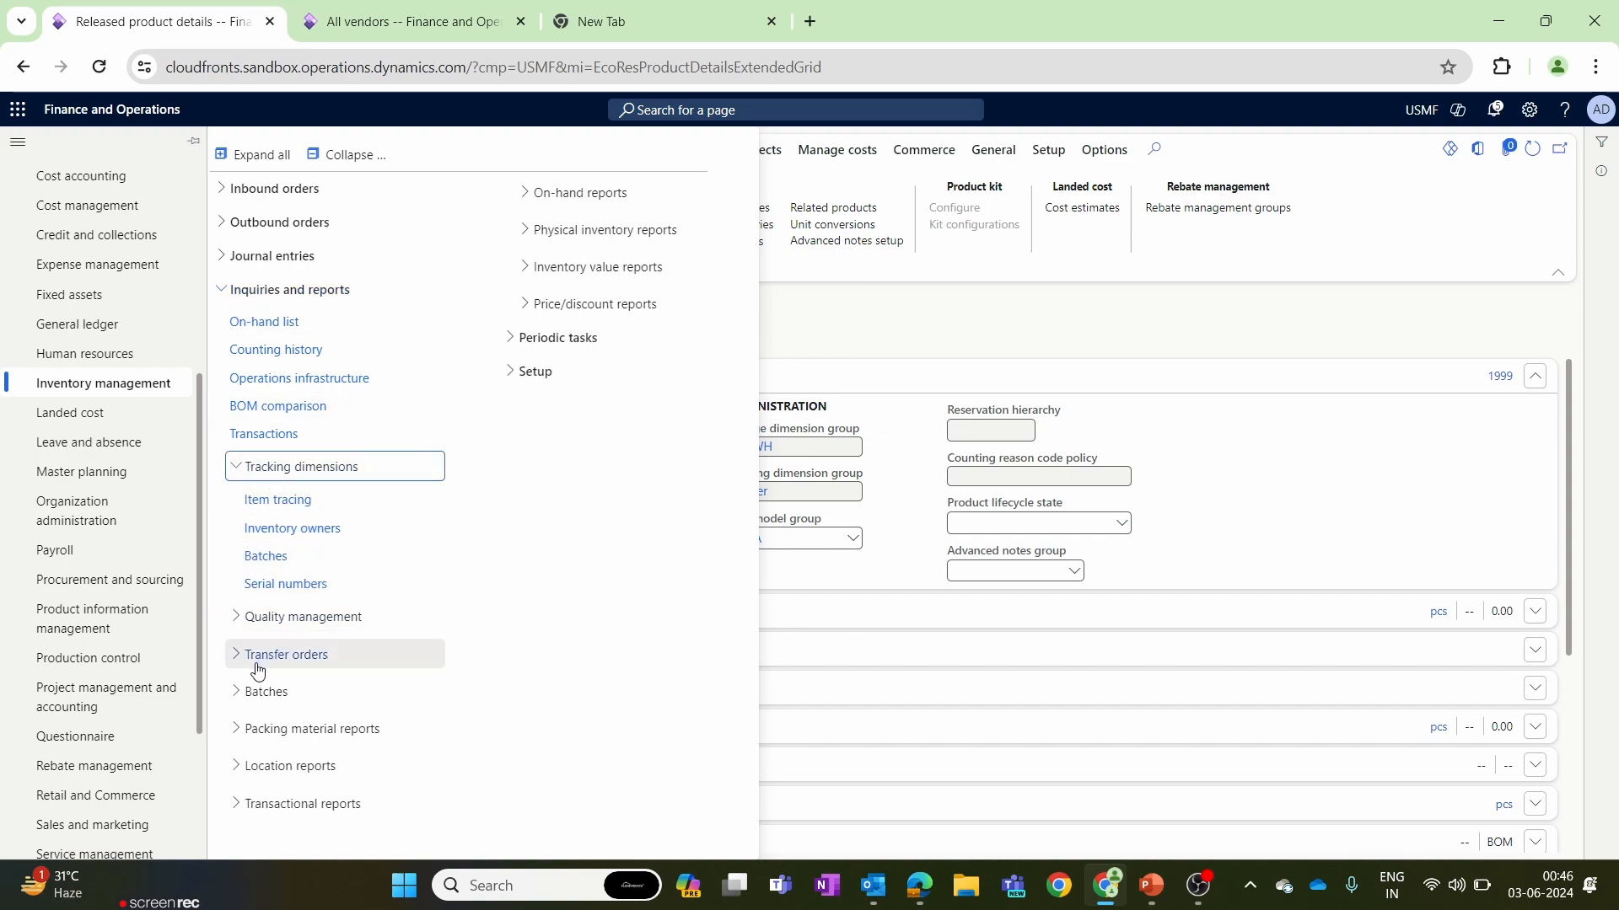
left_click(296, 530)
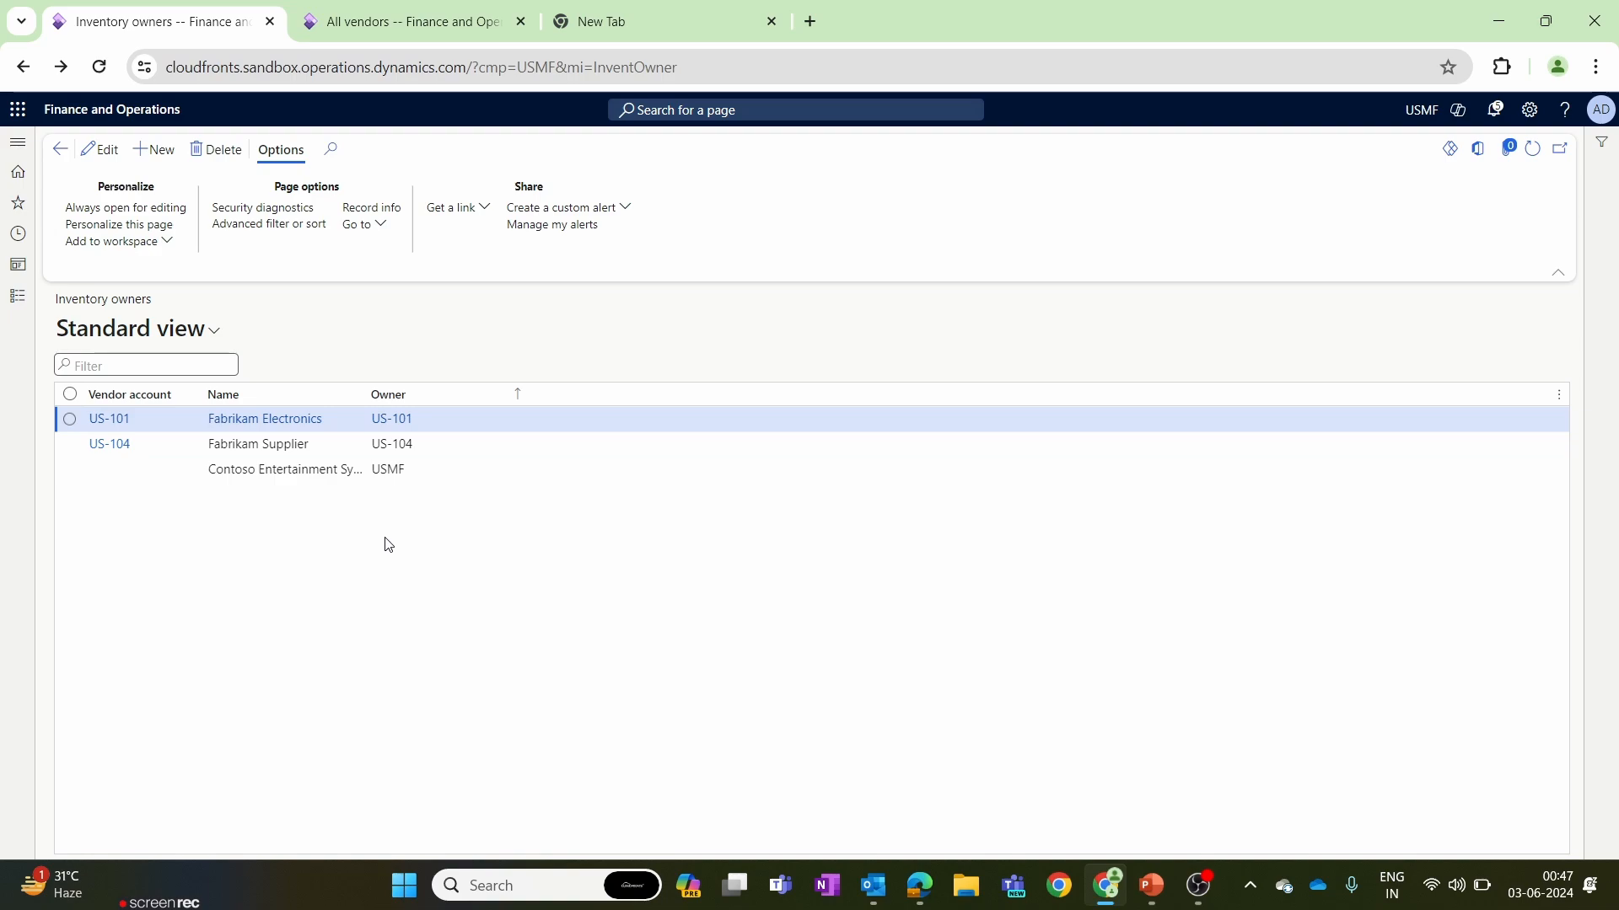
Examine the Contoso Entertainment System owner record and compare it with the current legal entity.
left_click(354, 486)
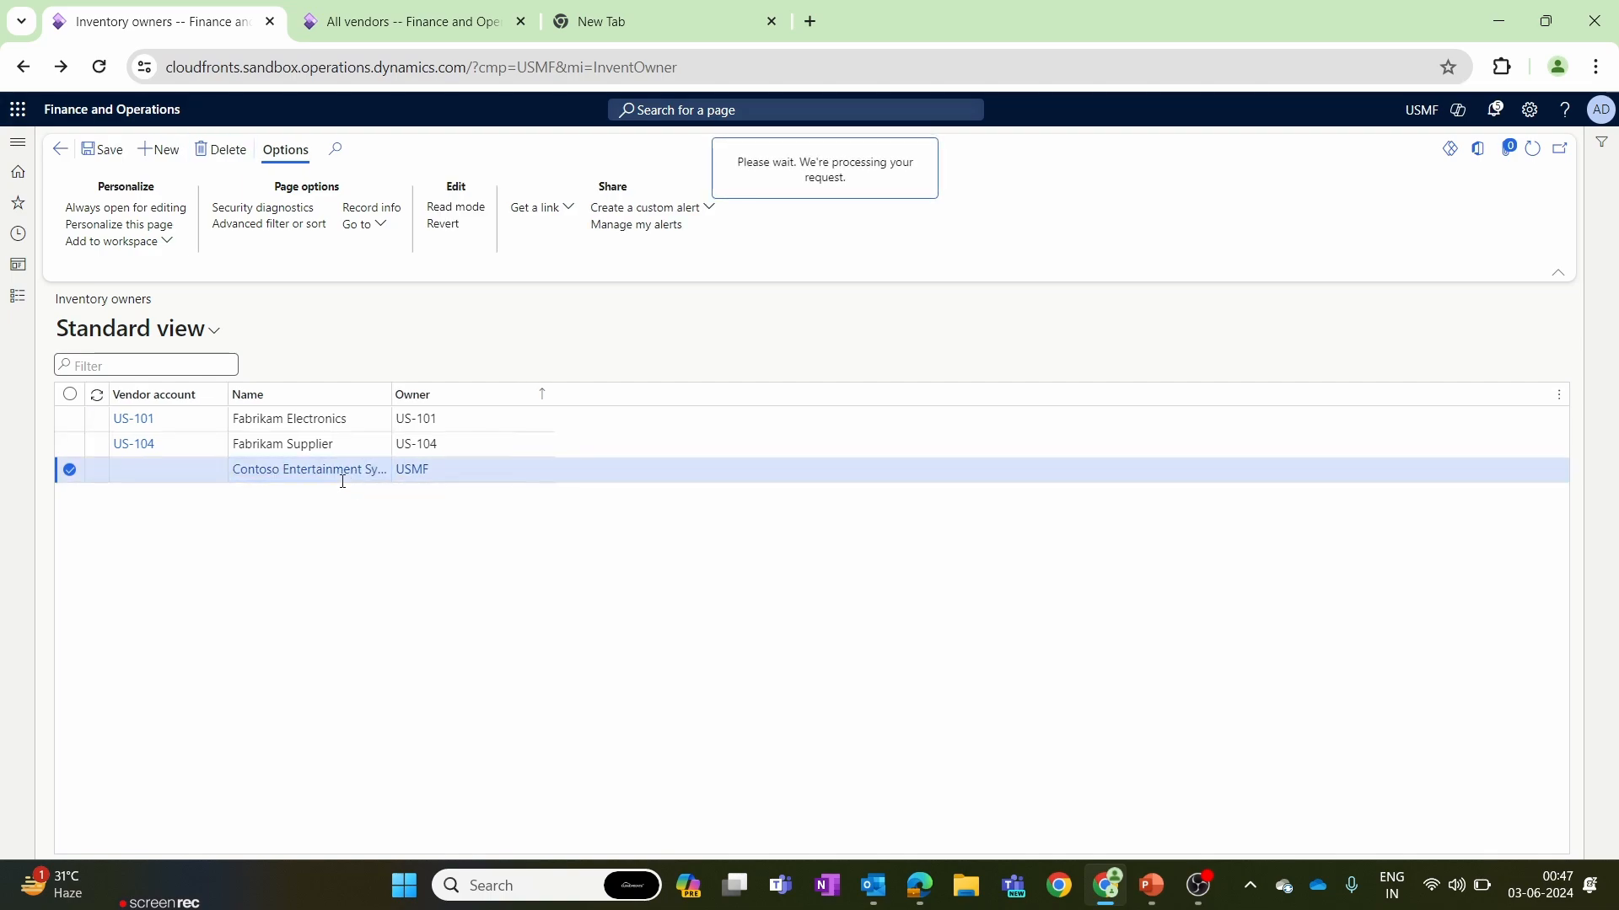
left_click(344, 472)
left_click(60, 150)
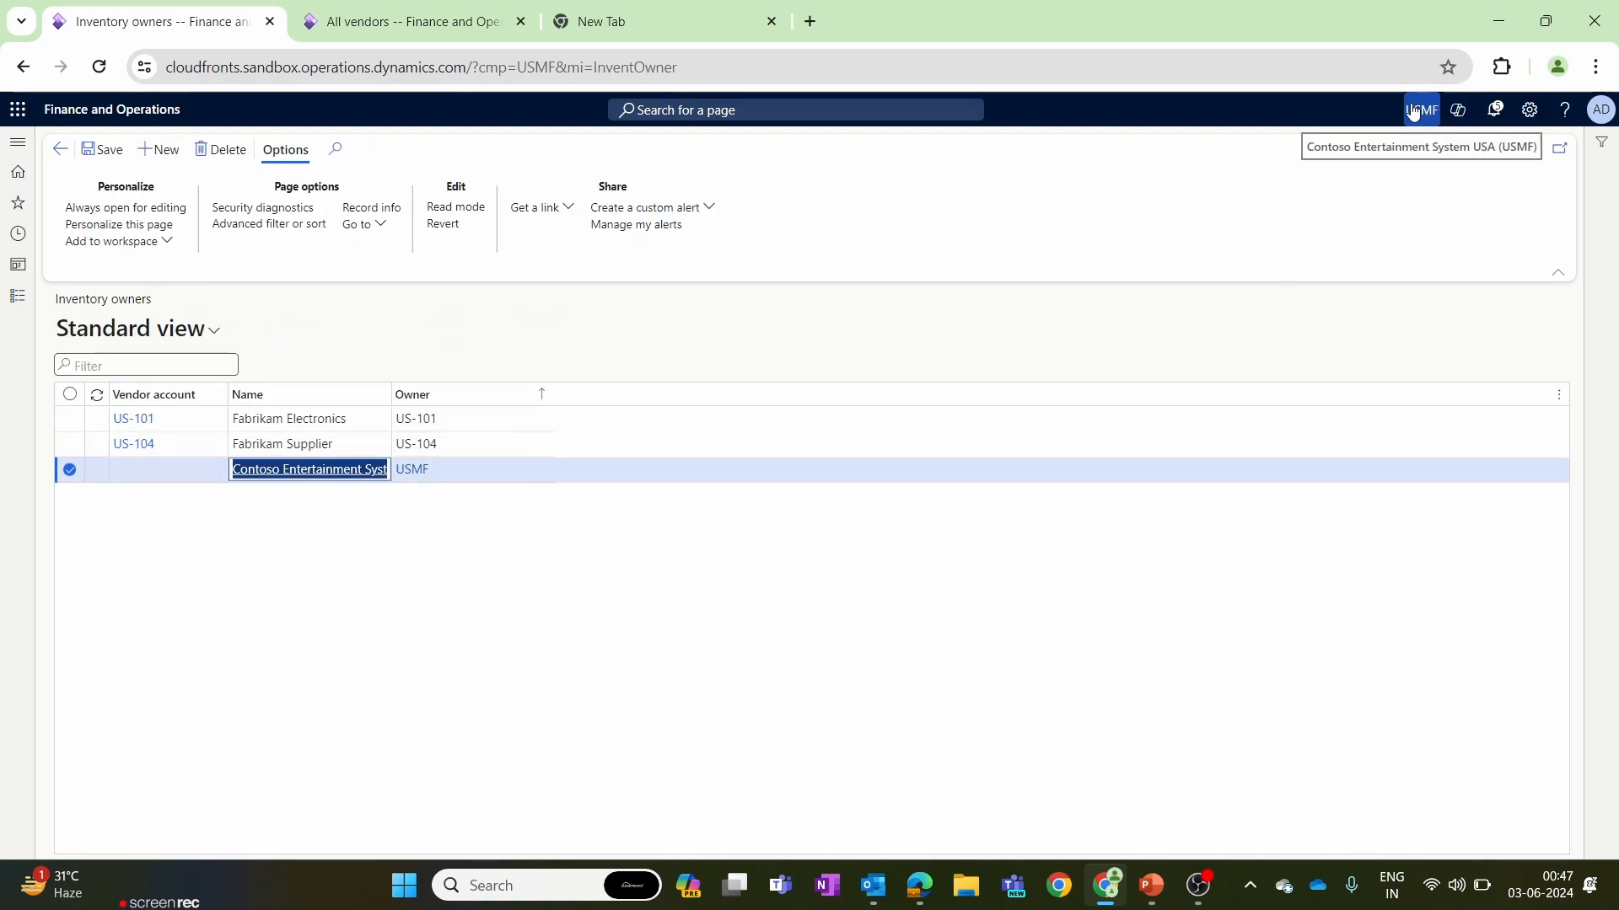
left_click(371, 569)
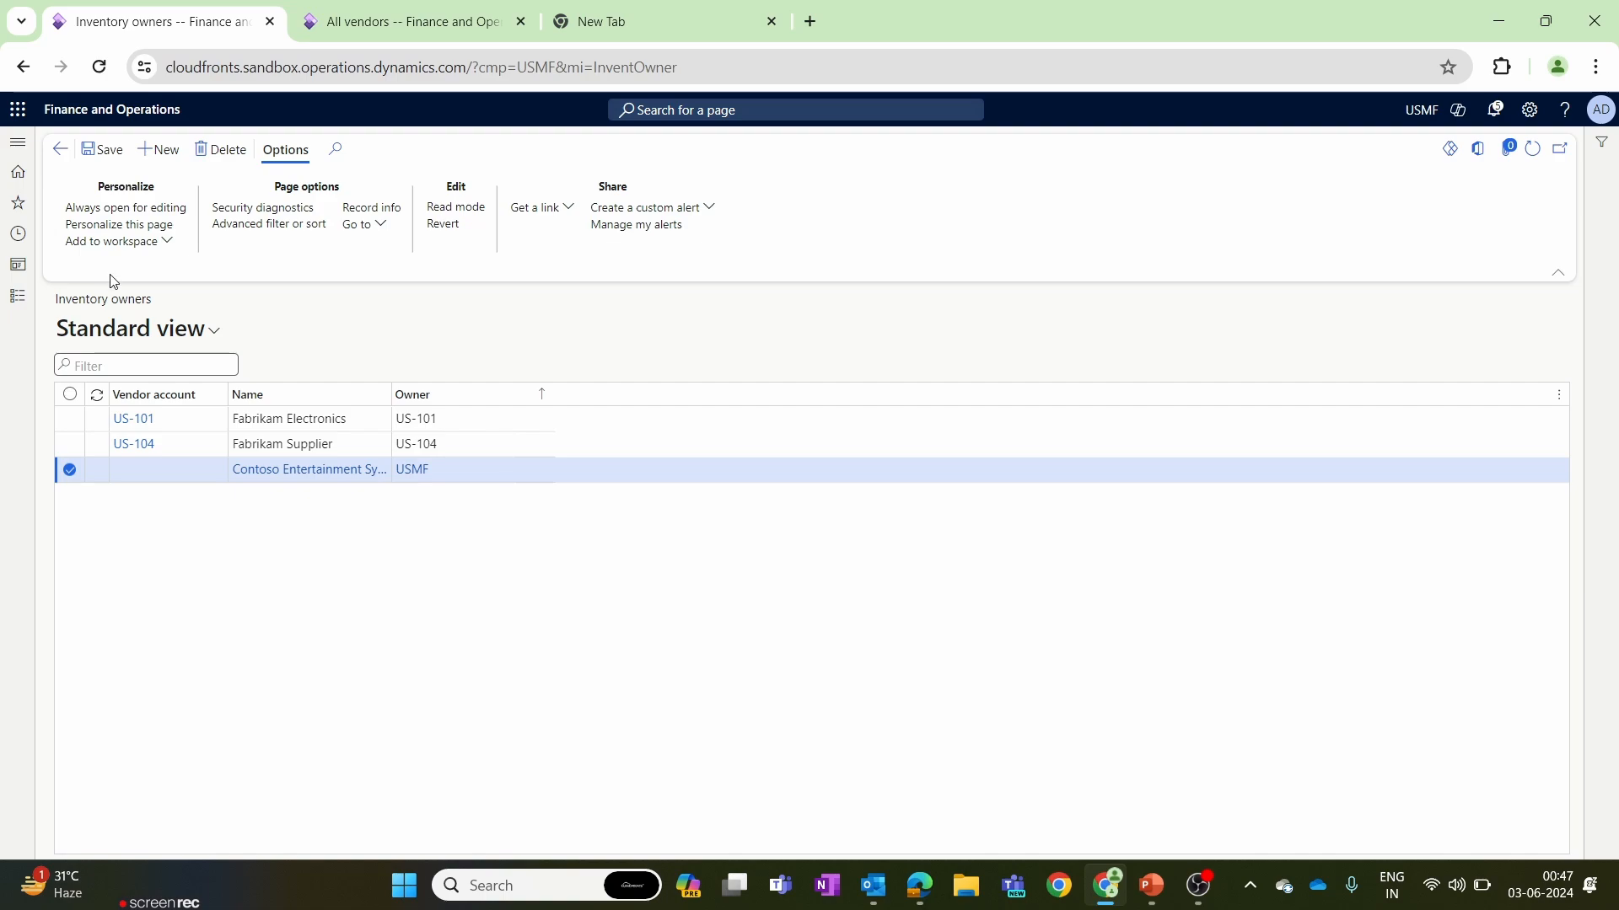
Add an inventory owner record using Acme Office Supplies' vendor account copied from the vendor list.
left_click(159, 150)
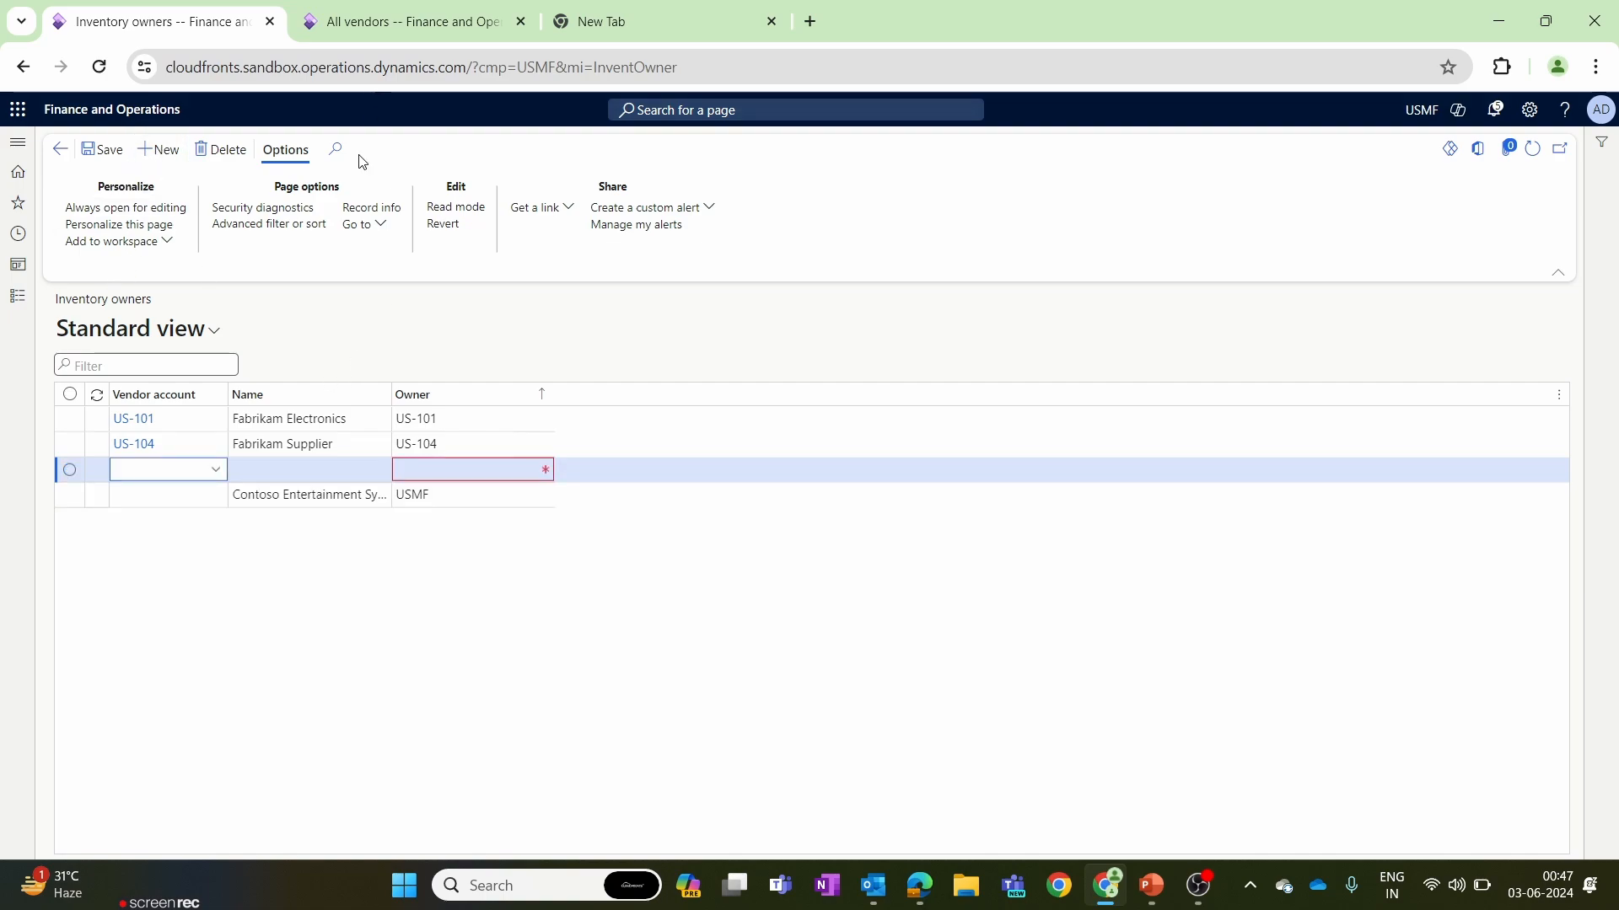
left_click(432, 16)
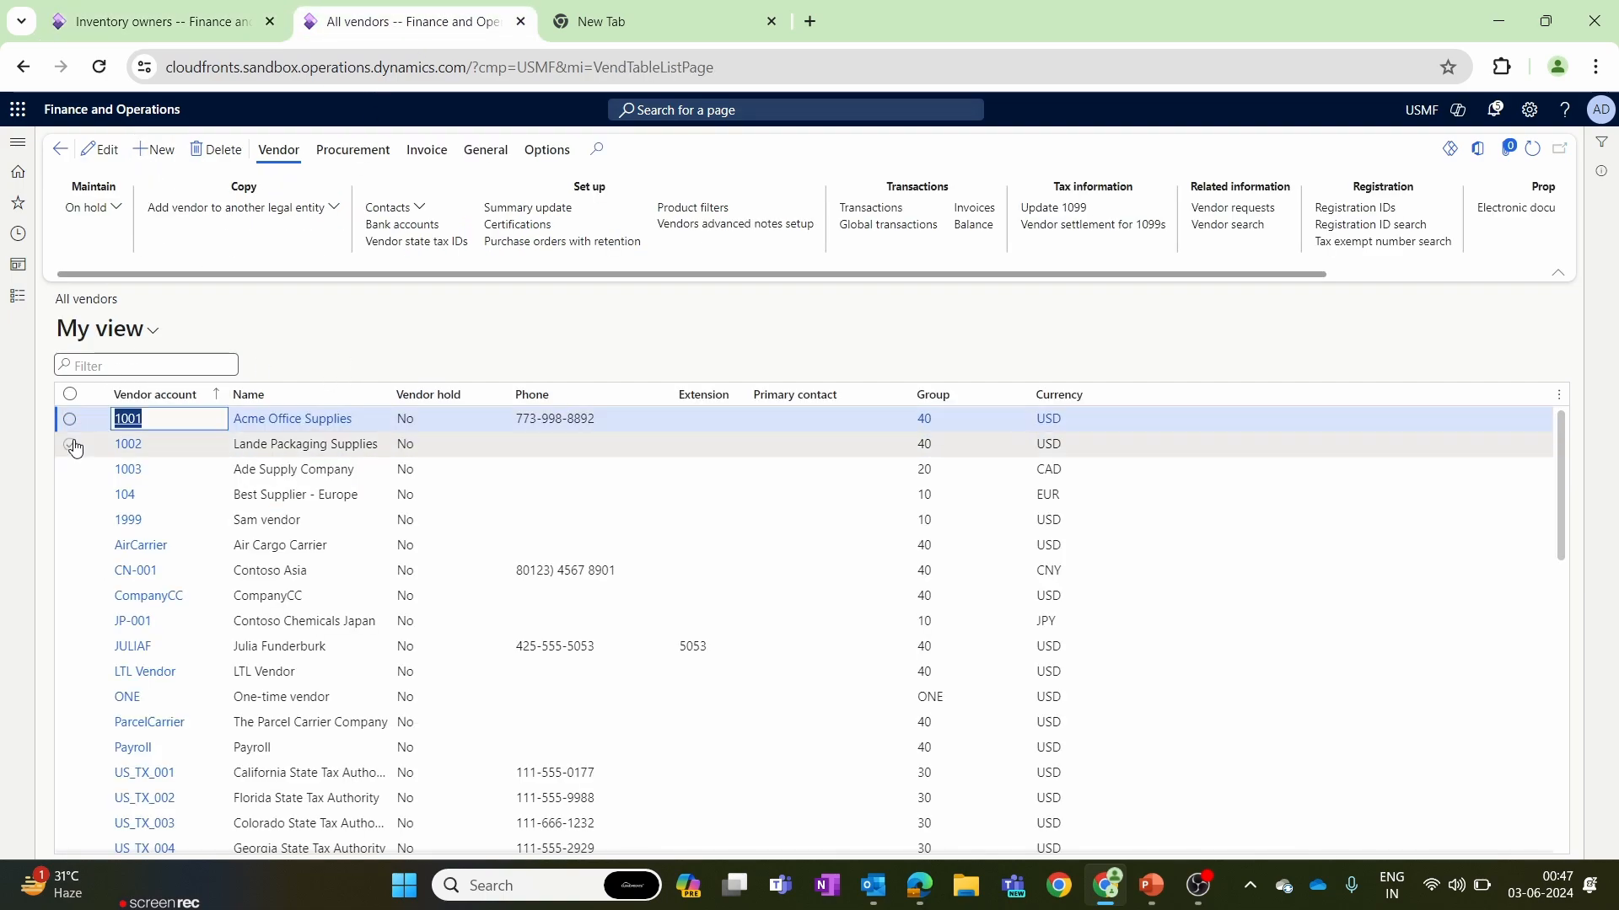
key("ctrl+c")
key("ctrl+shift+Tab")
left_click(134, 470)
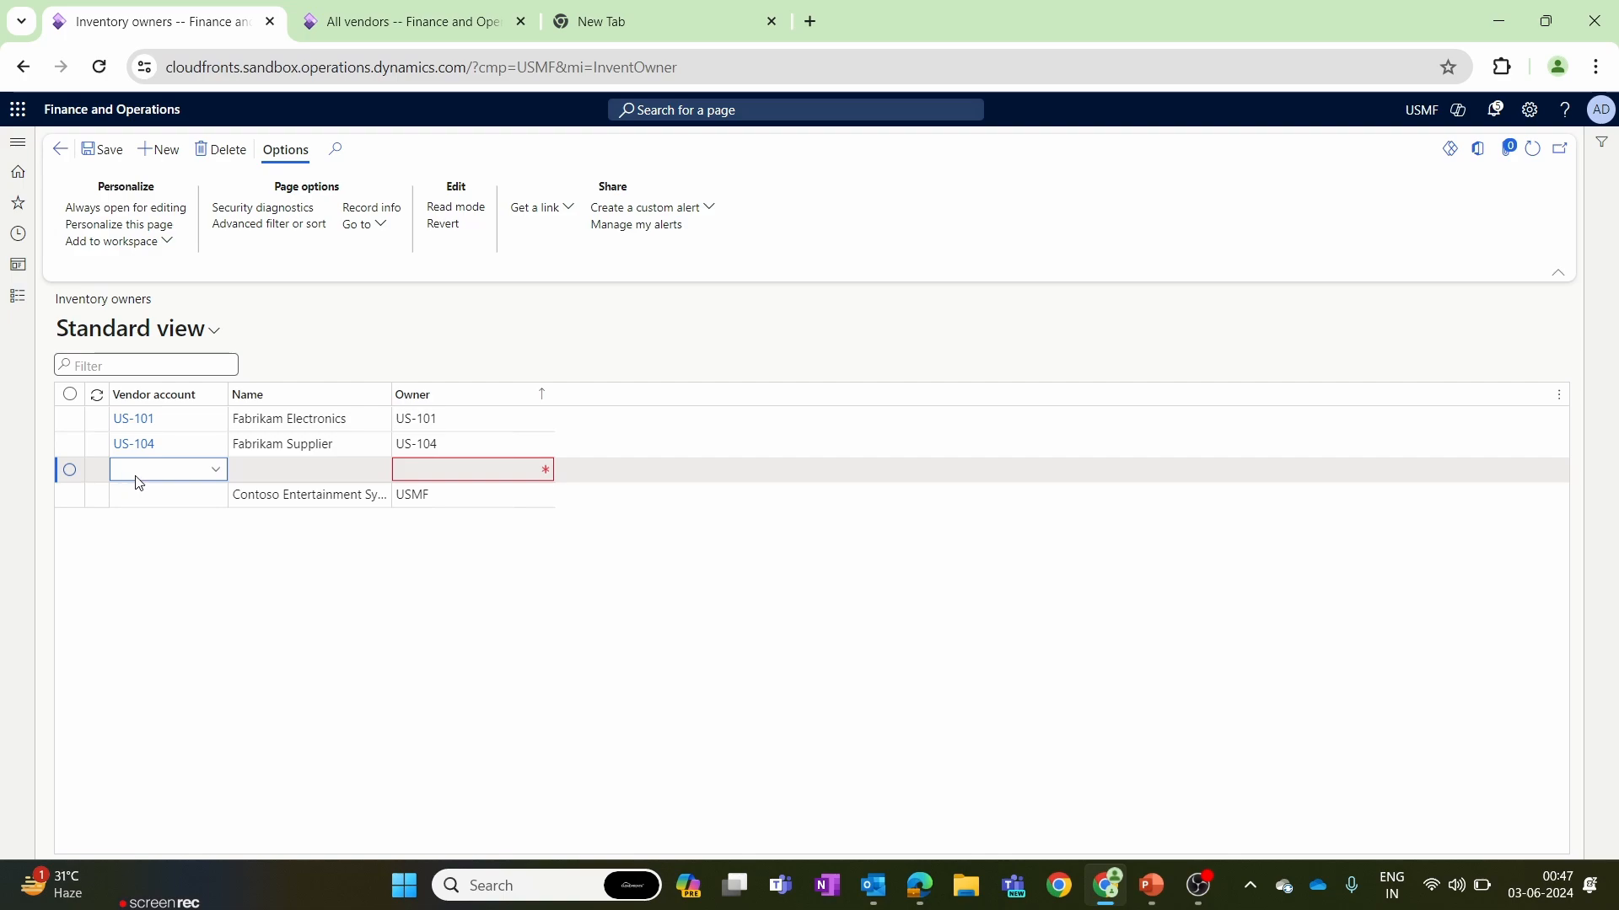
key("ctrl+v")
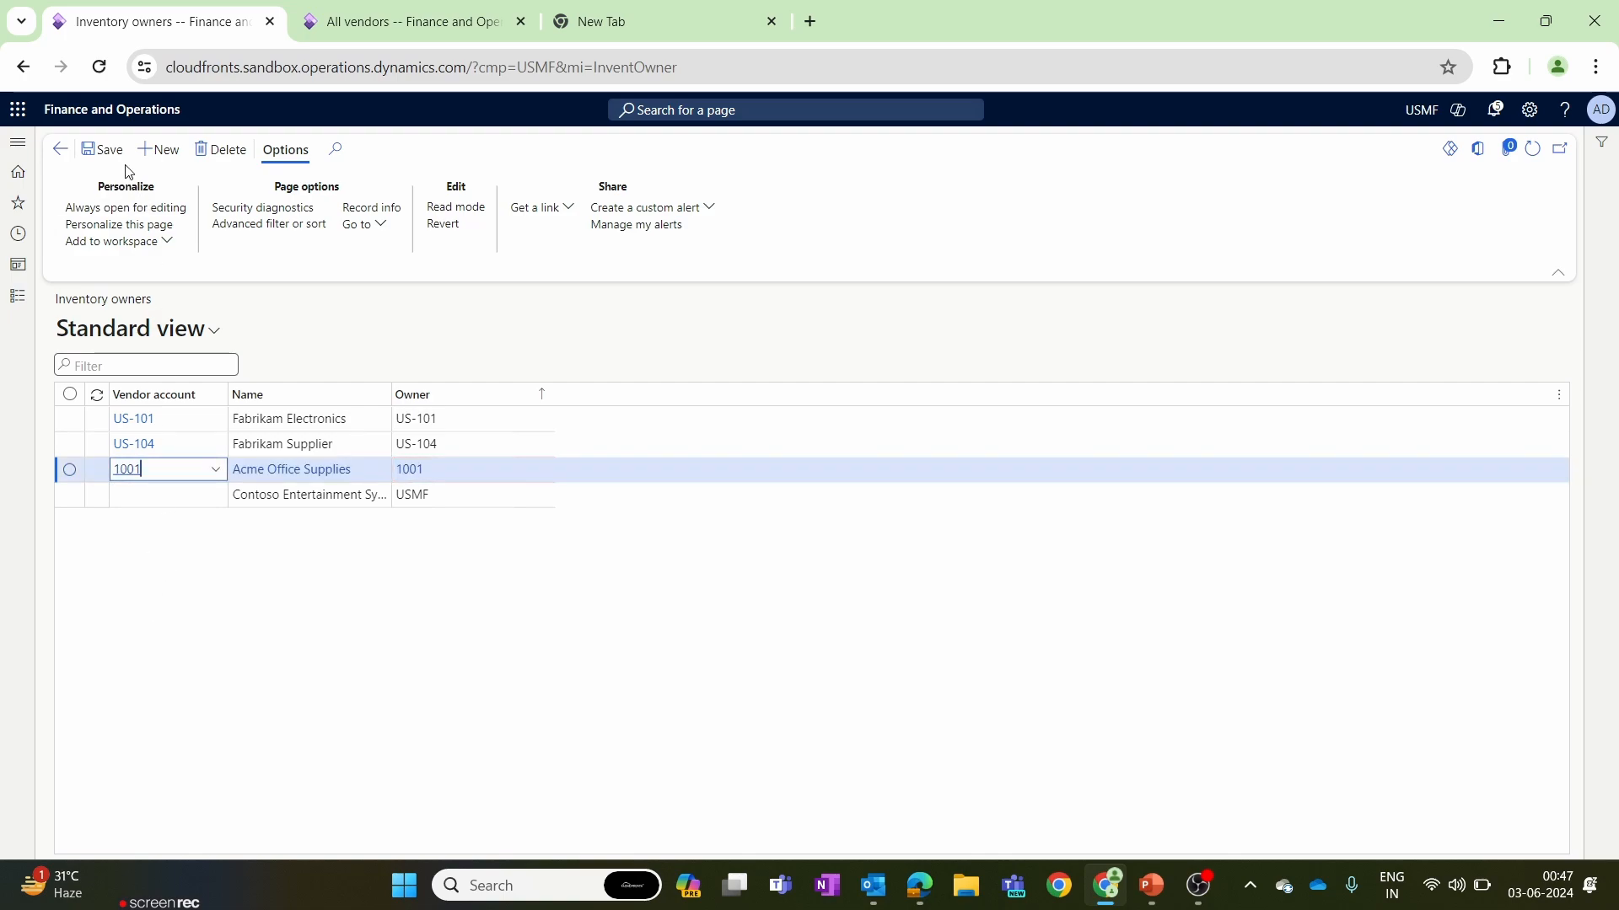
left_click(326, 638)
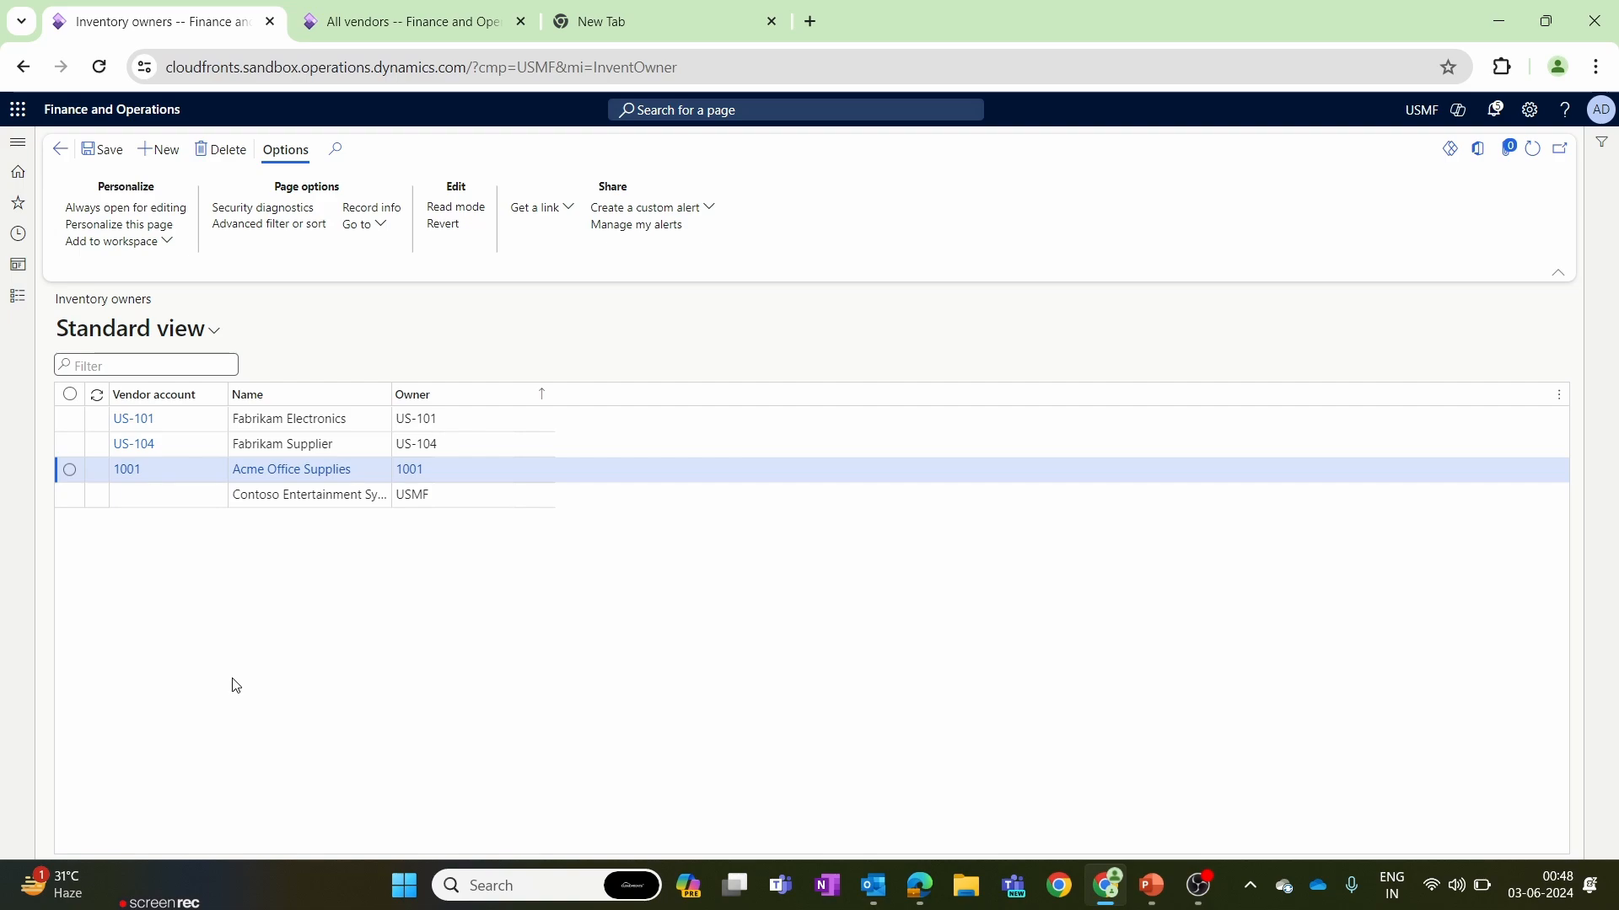
Open the consignment replenishment orders in Procurement and sourcing and start a new order.
left_click(8, 293)
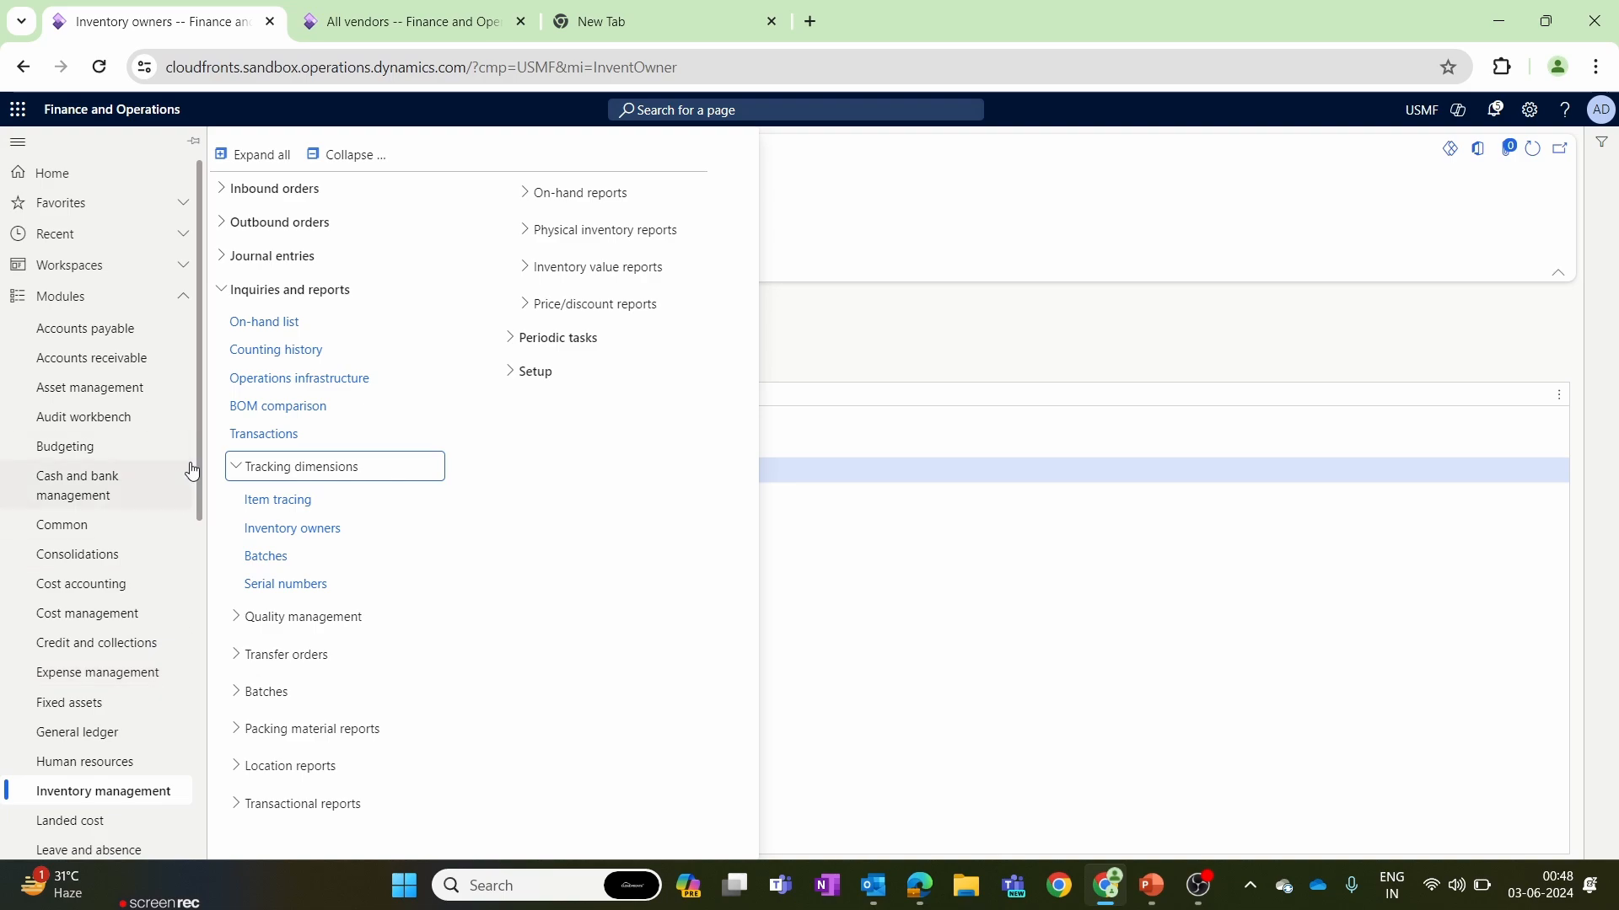
left_click_drag(194, 467, 193, 686)
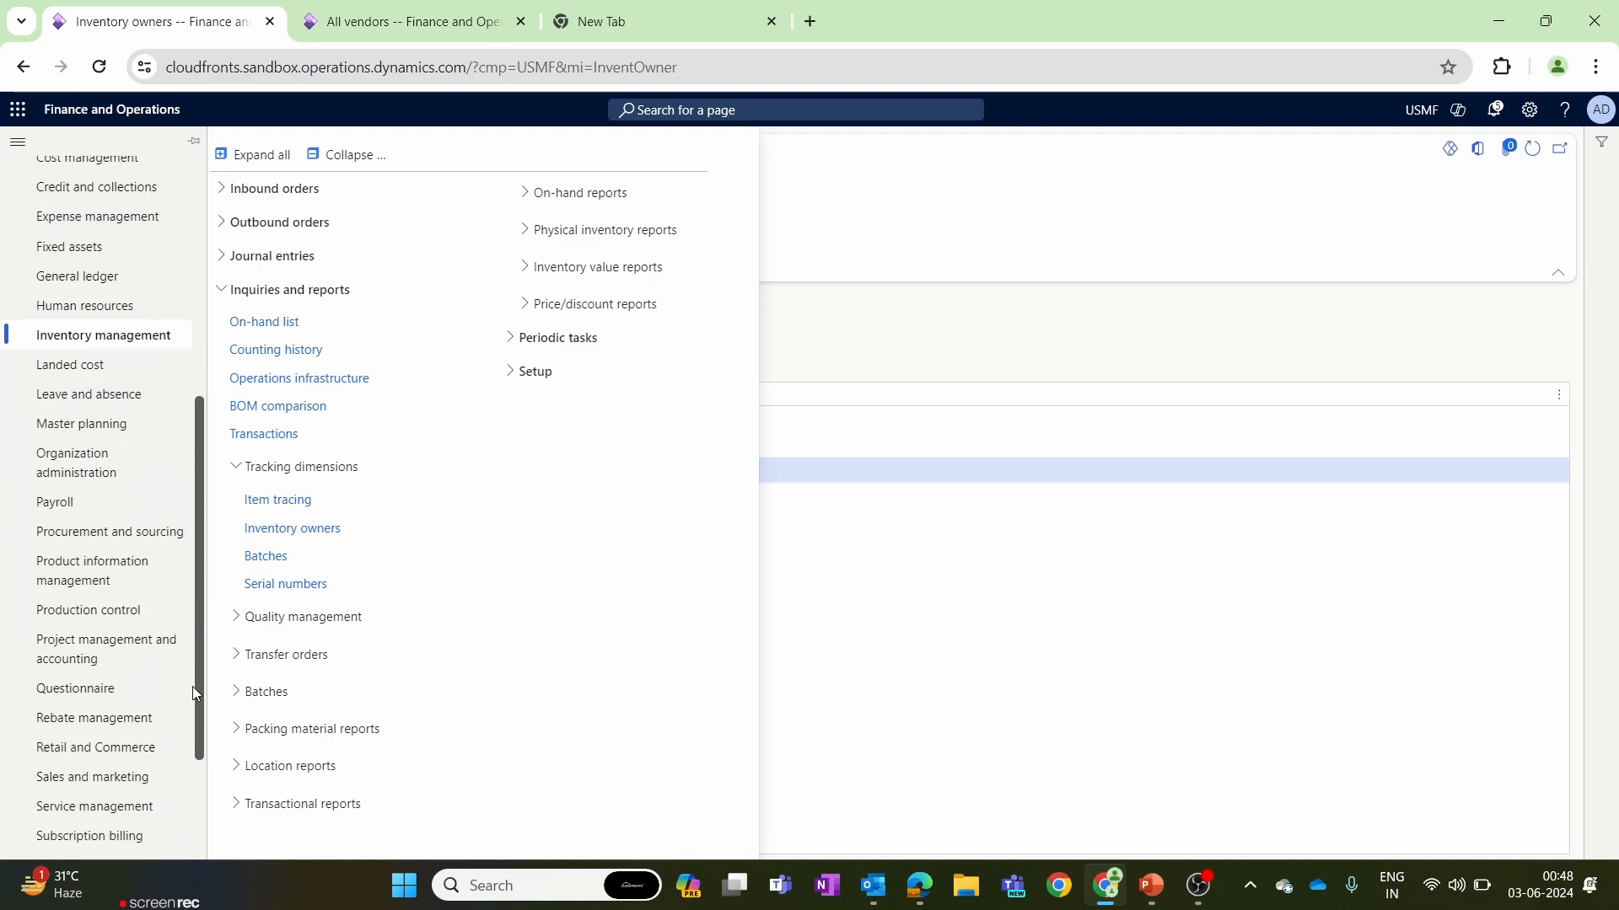
left_click(153, 546)
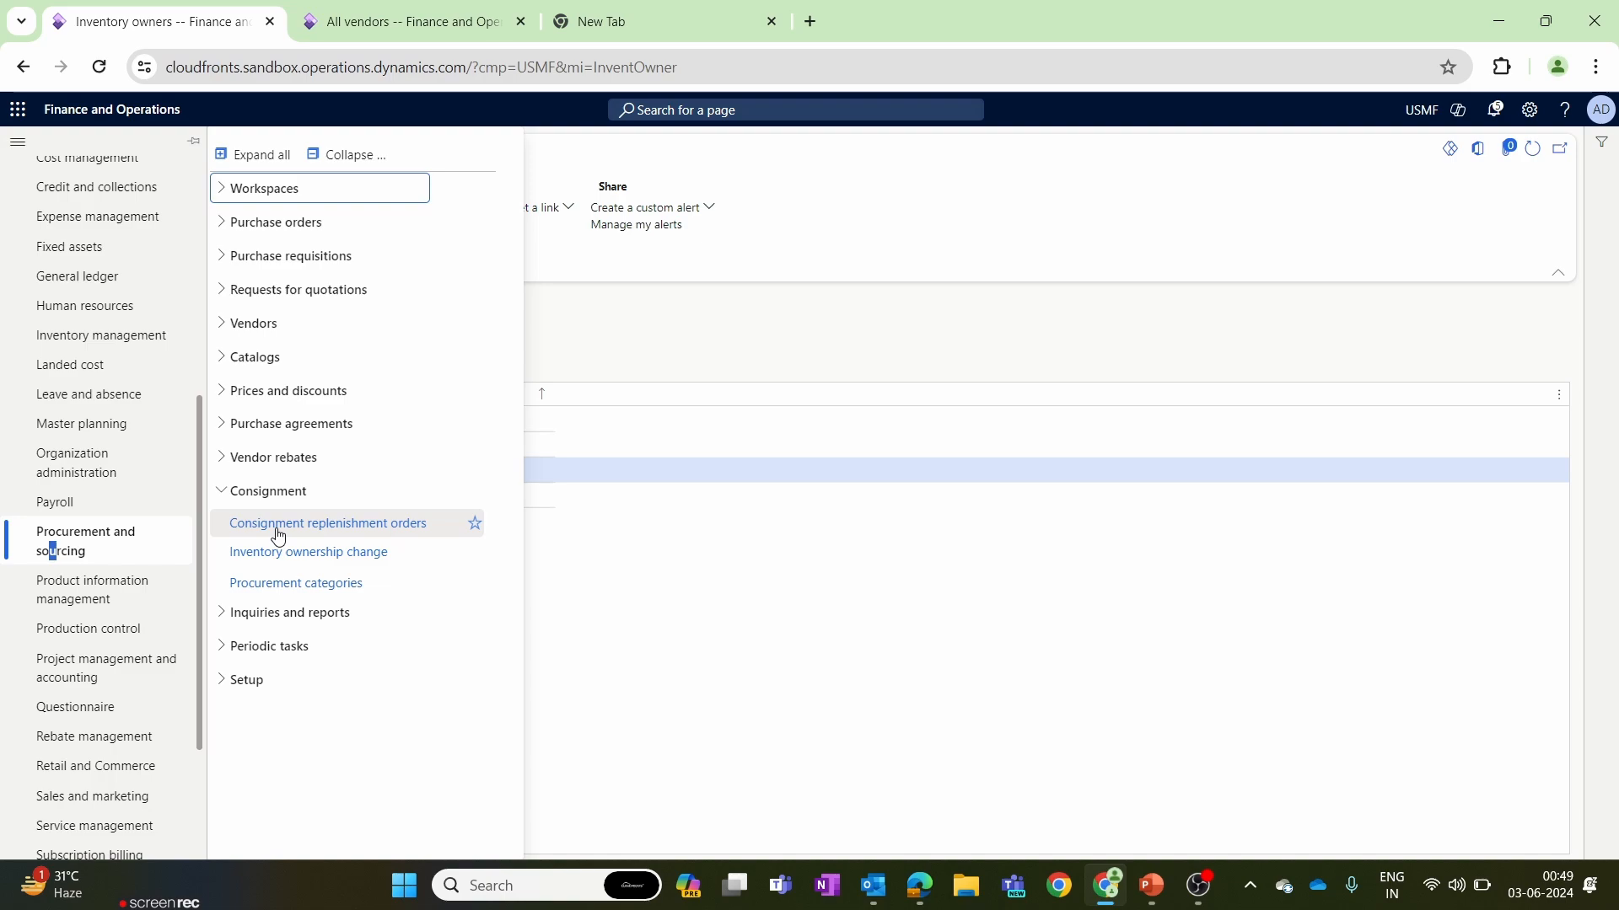
left_click(327, 524)
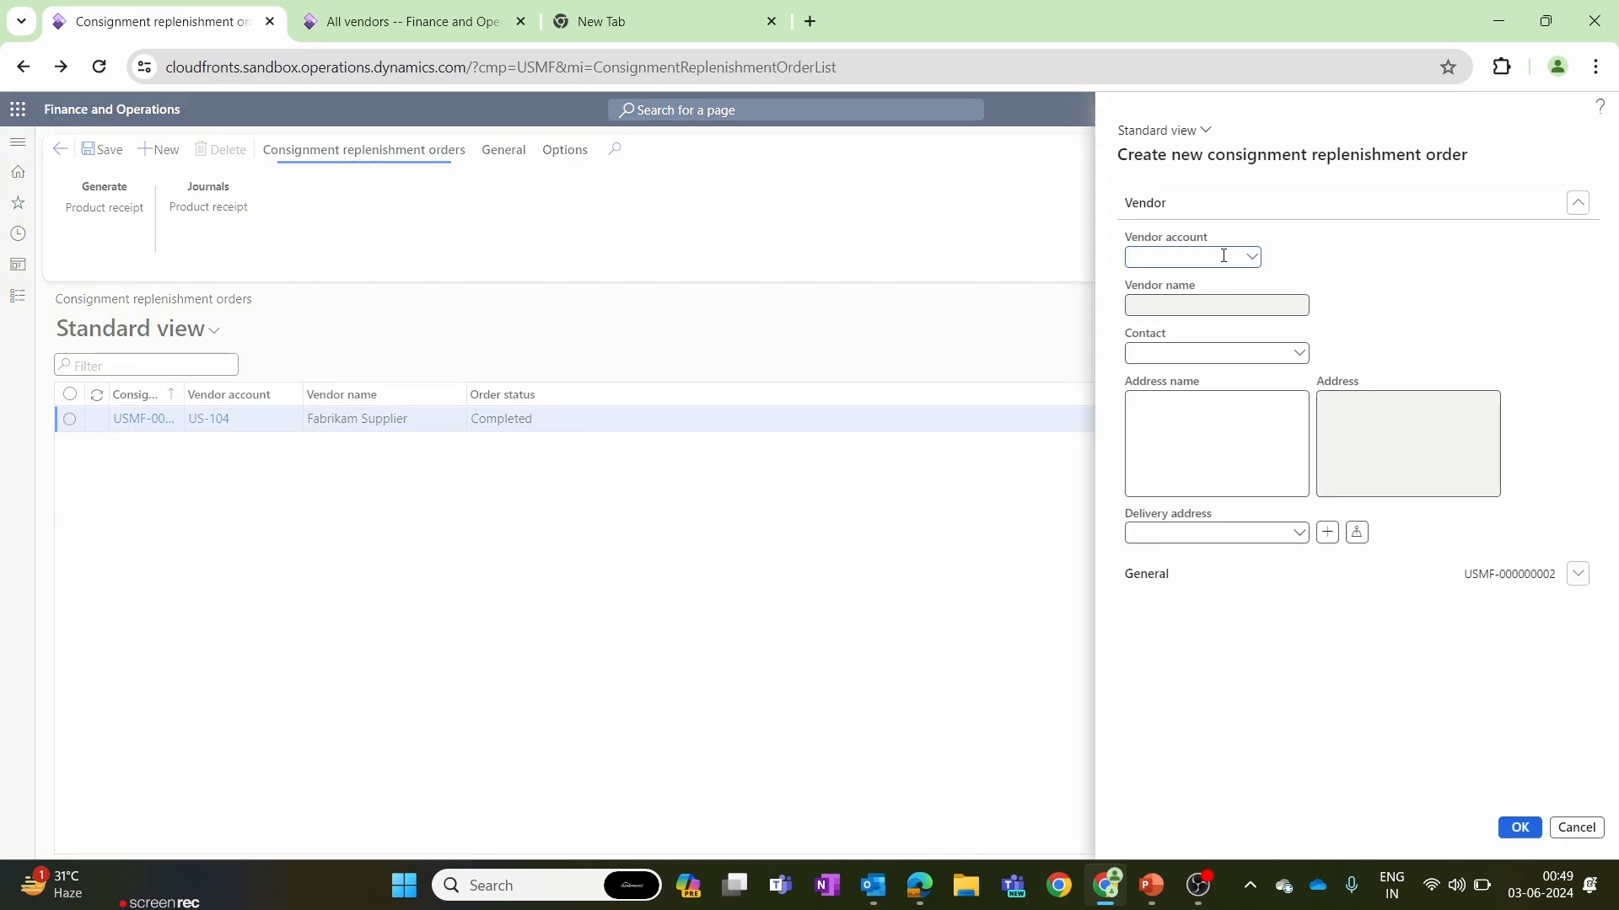
Create the consignment replenishment order with Acme Office Supplies' vendor account, site 1 and warehouse 12.
type("1001")
left_click(1322, 283)
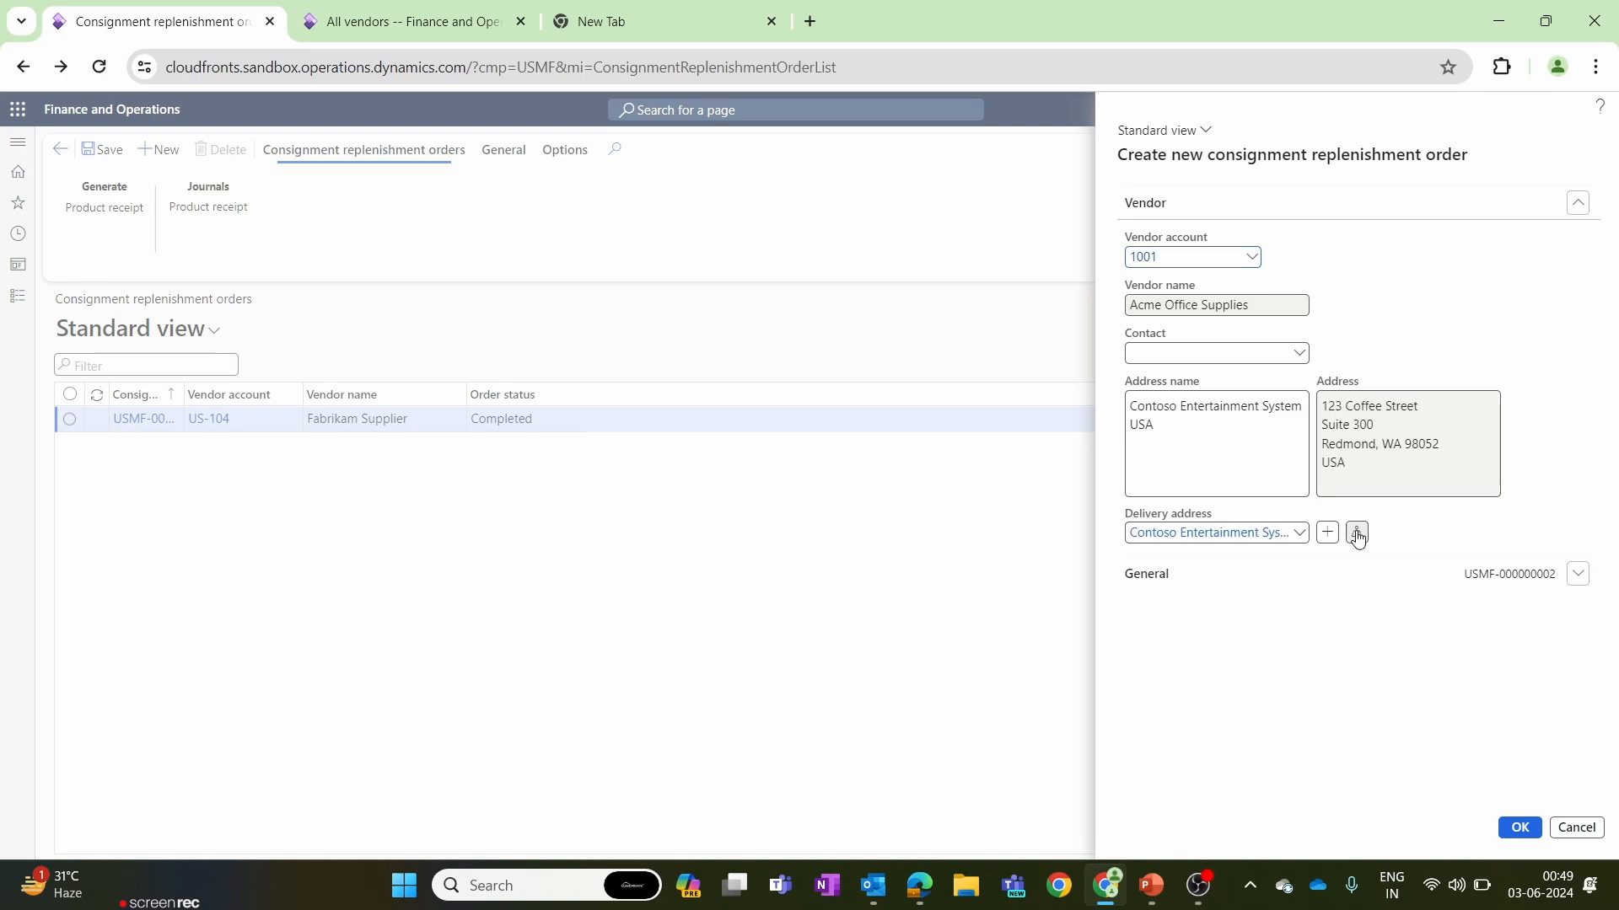
left_click(1362, 582)
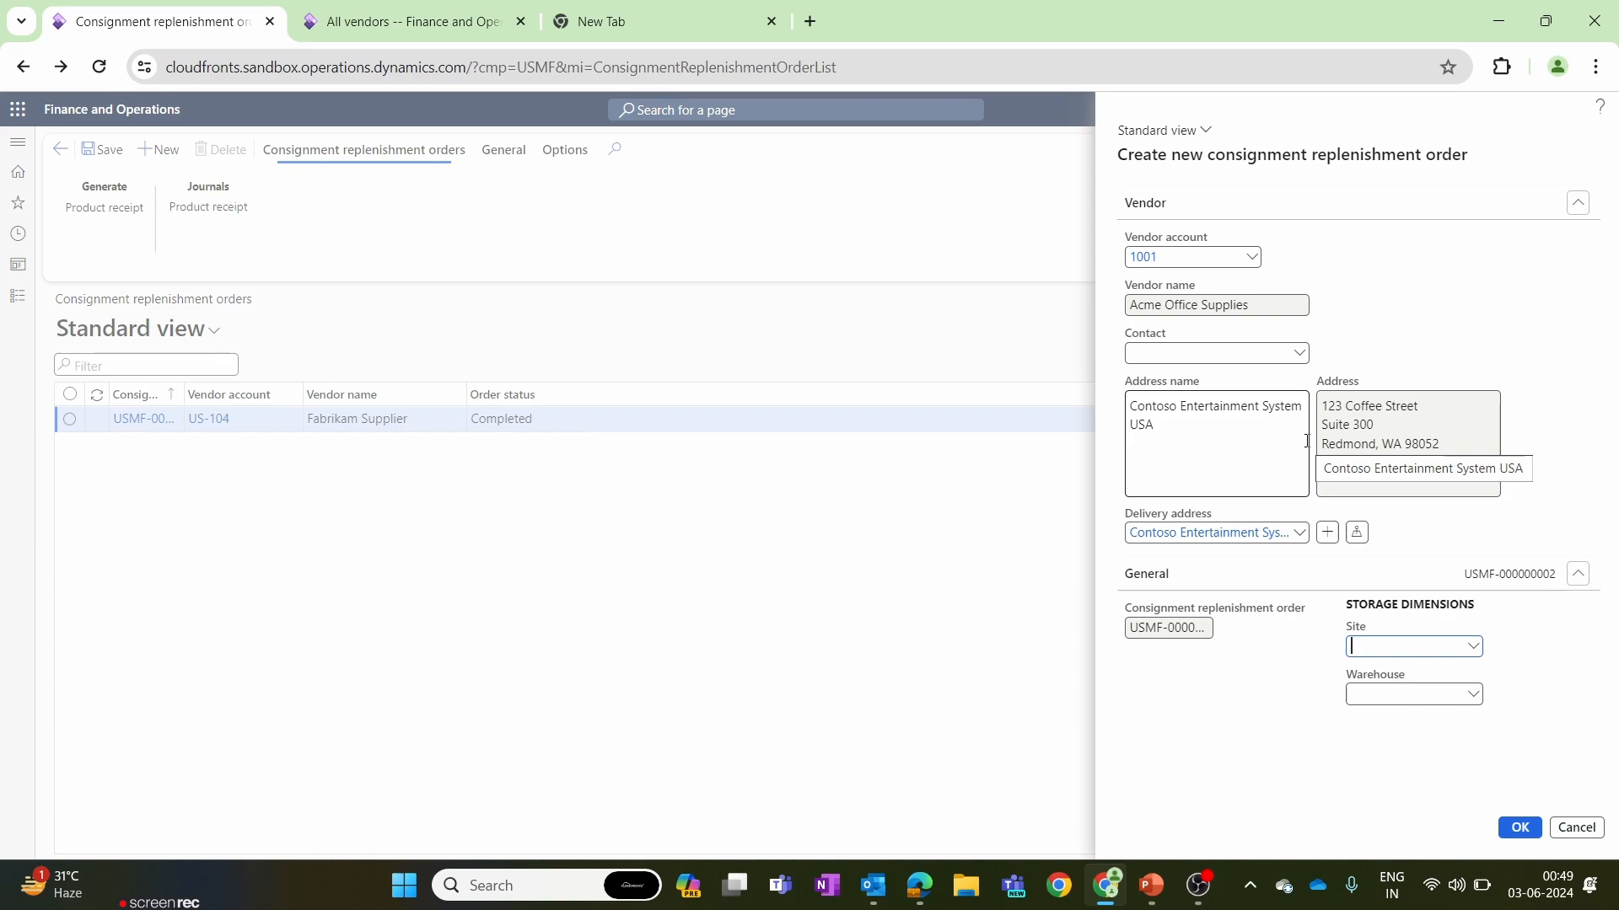
left_click(1473, 696)
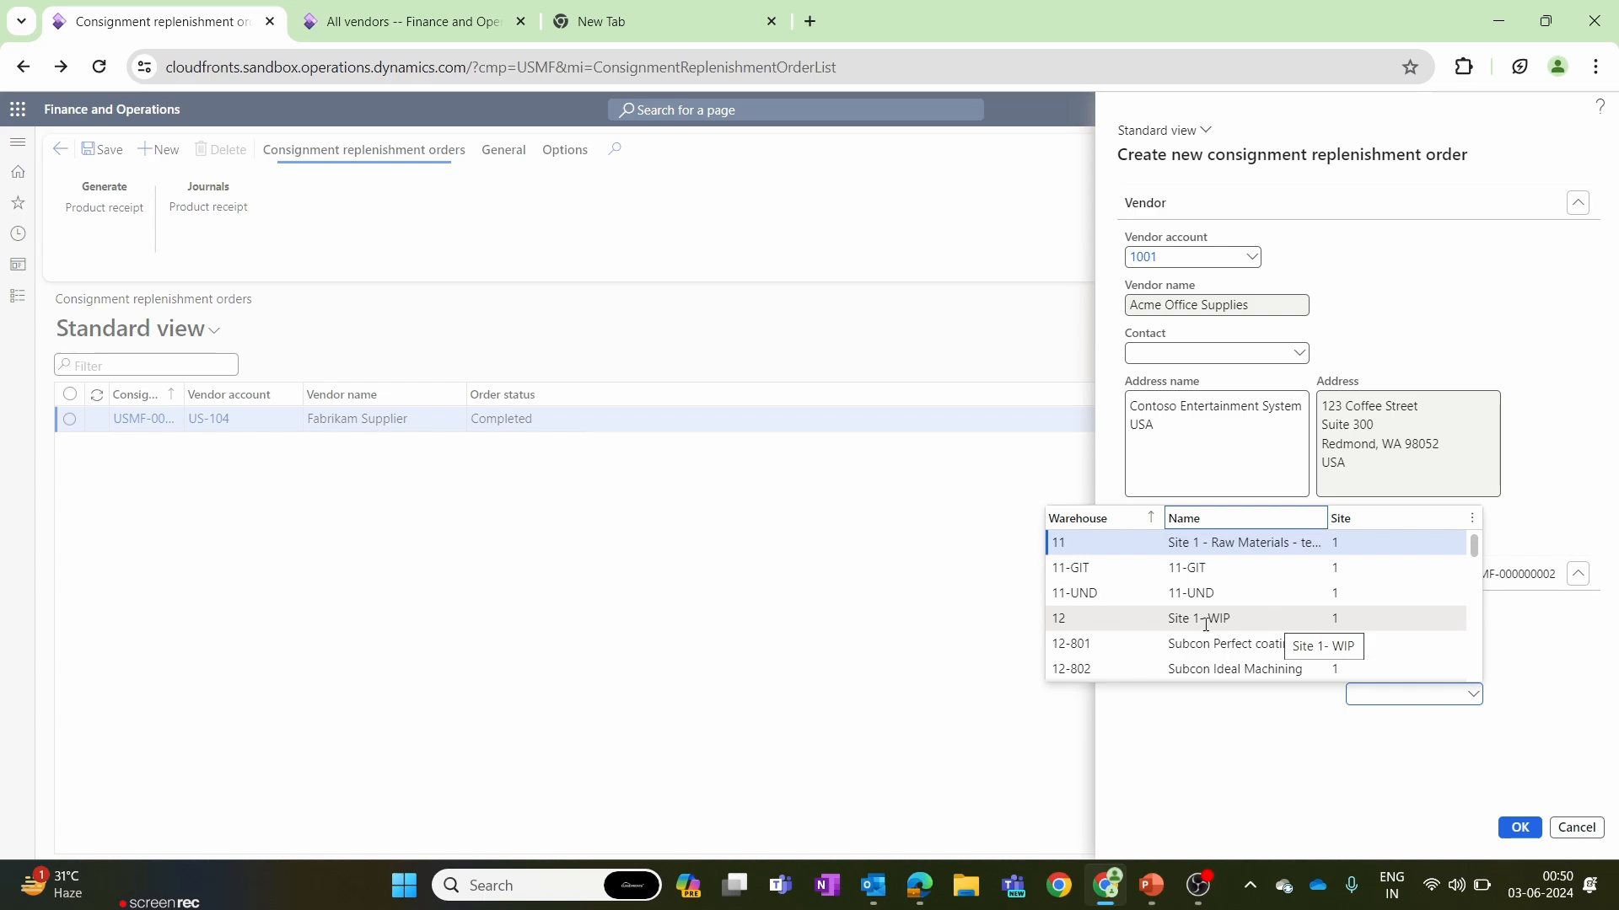
left_click(1121, 622)
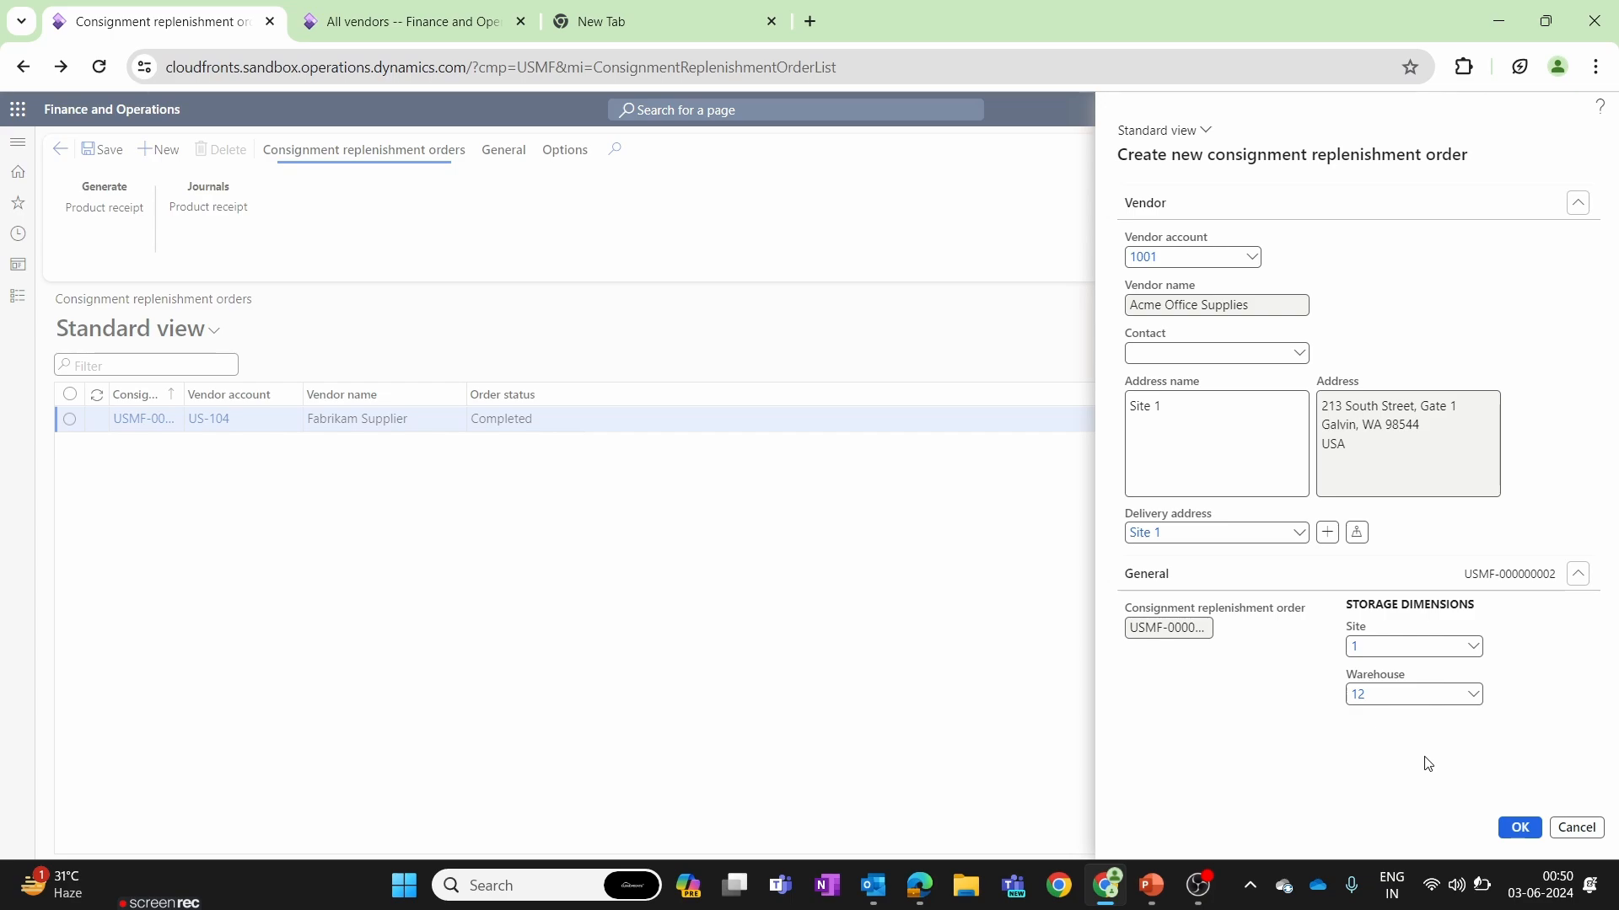
left_click(1507, 827)
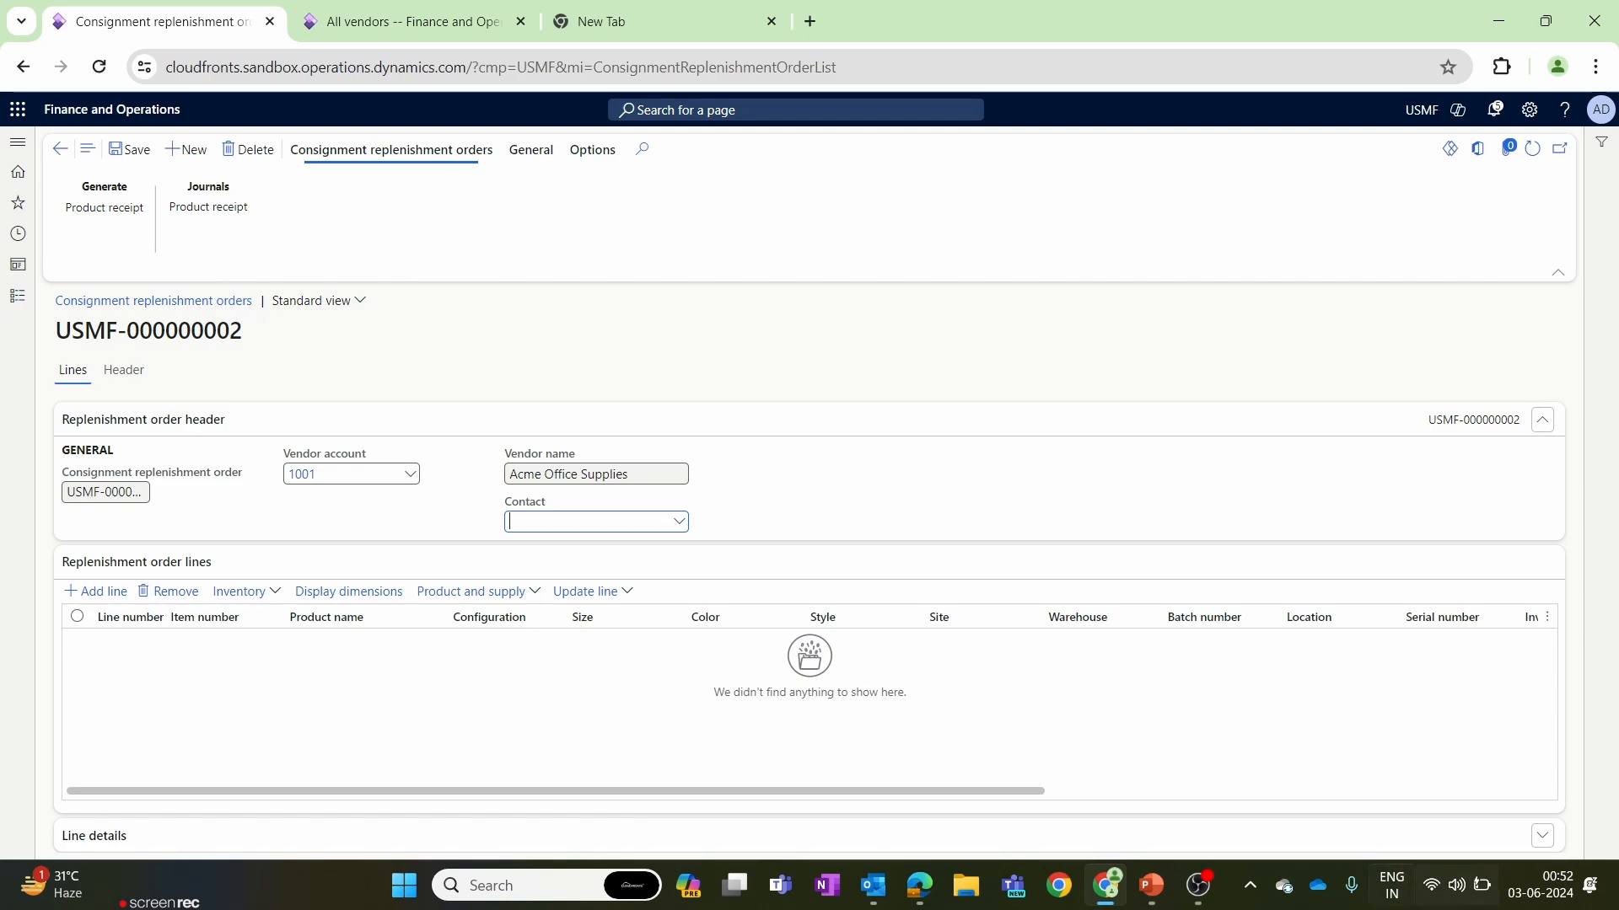
Add a line to the replenishment order and open its item number choices.
left_click(122, 616)
left_click(136, 647)
left_click(76, 591)
left_click(297, 641)
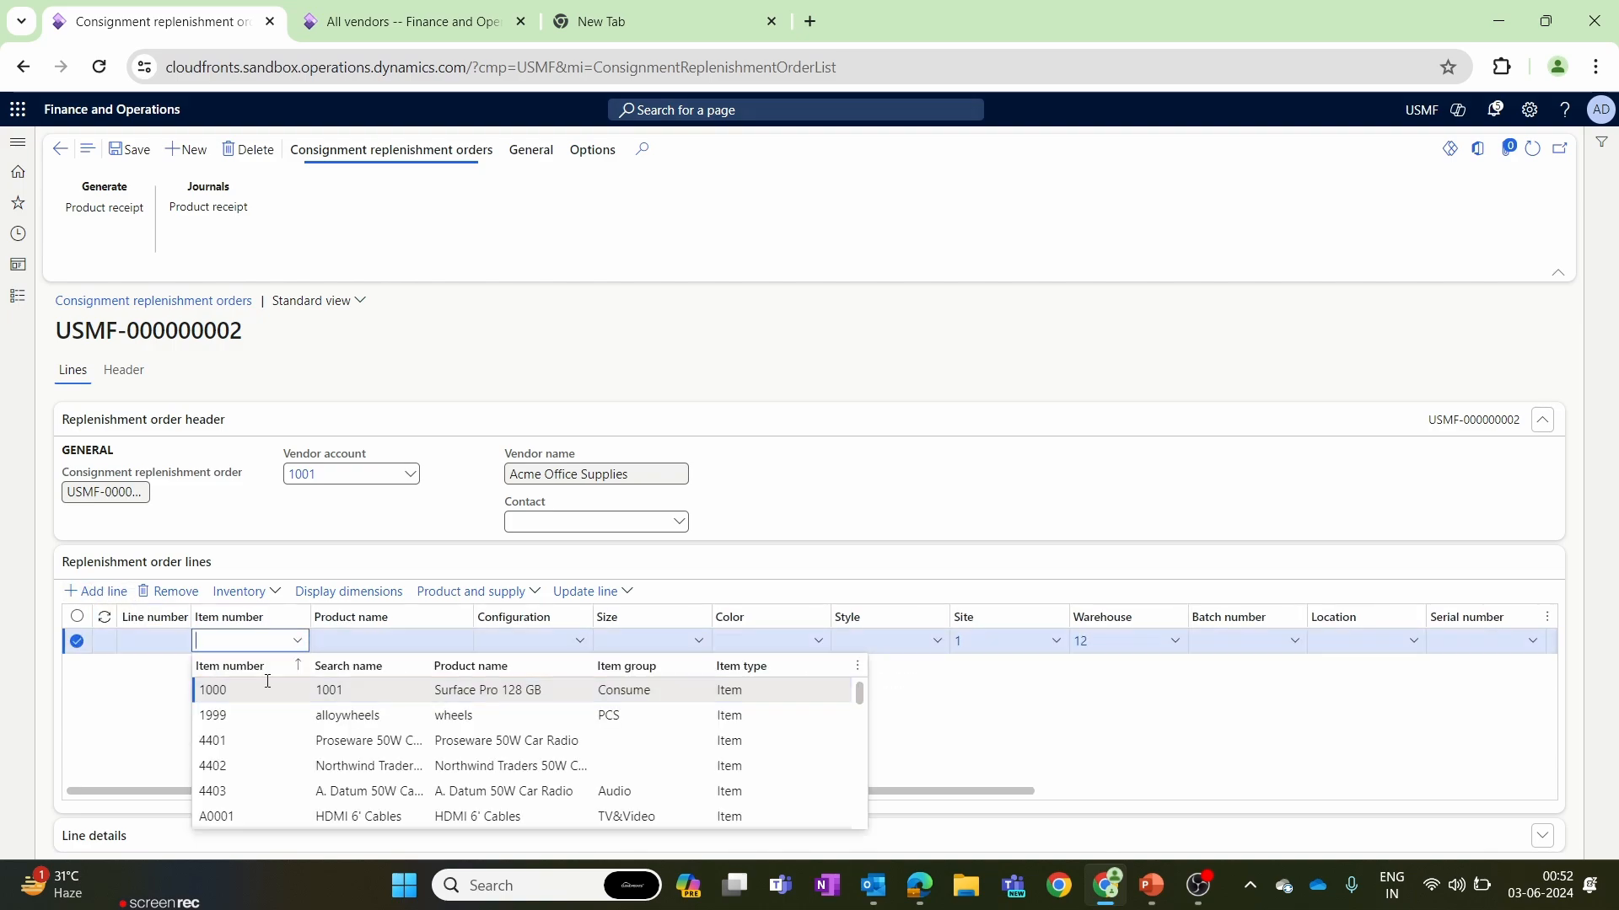
Set the replenishment order line's item number to 1999 and save the order.
left_click(267, 687)
key("BackSpace")
key("BackSpace")
key("BackSpace")
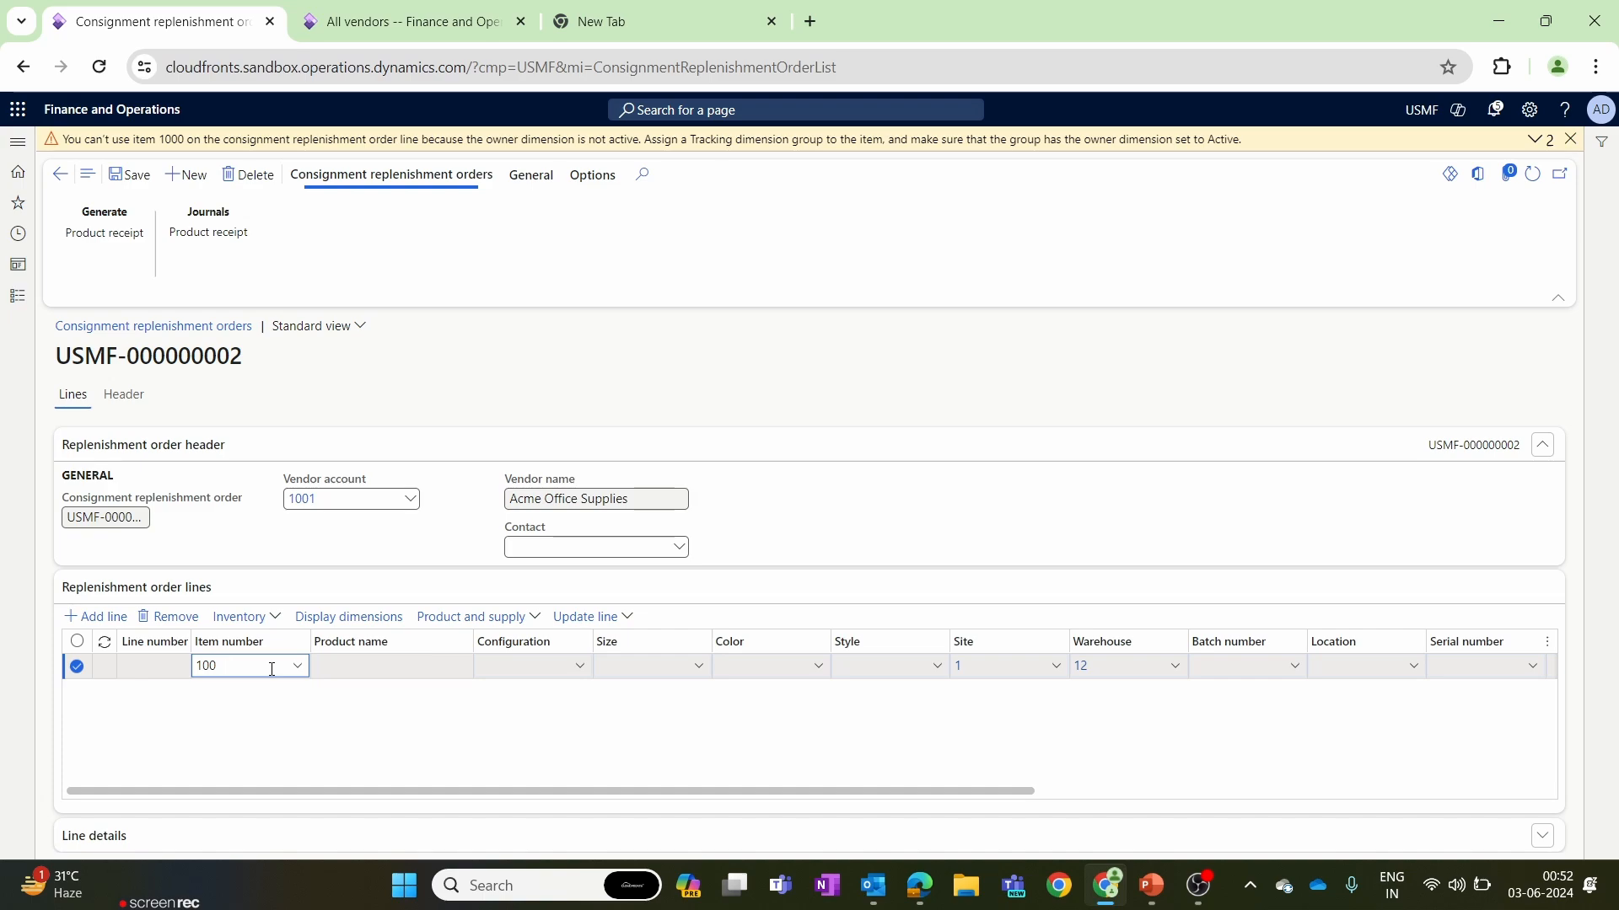
type("999")
left_click(1571, 139)
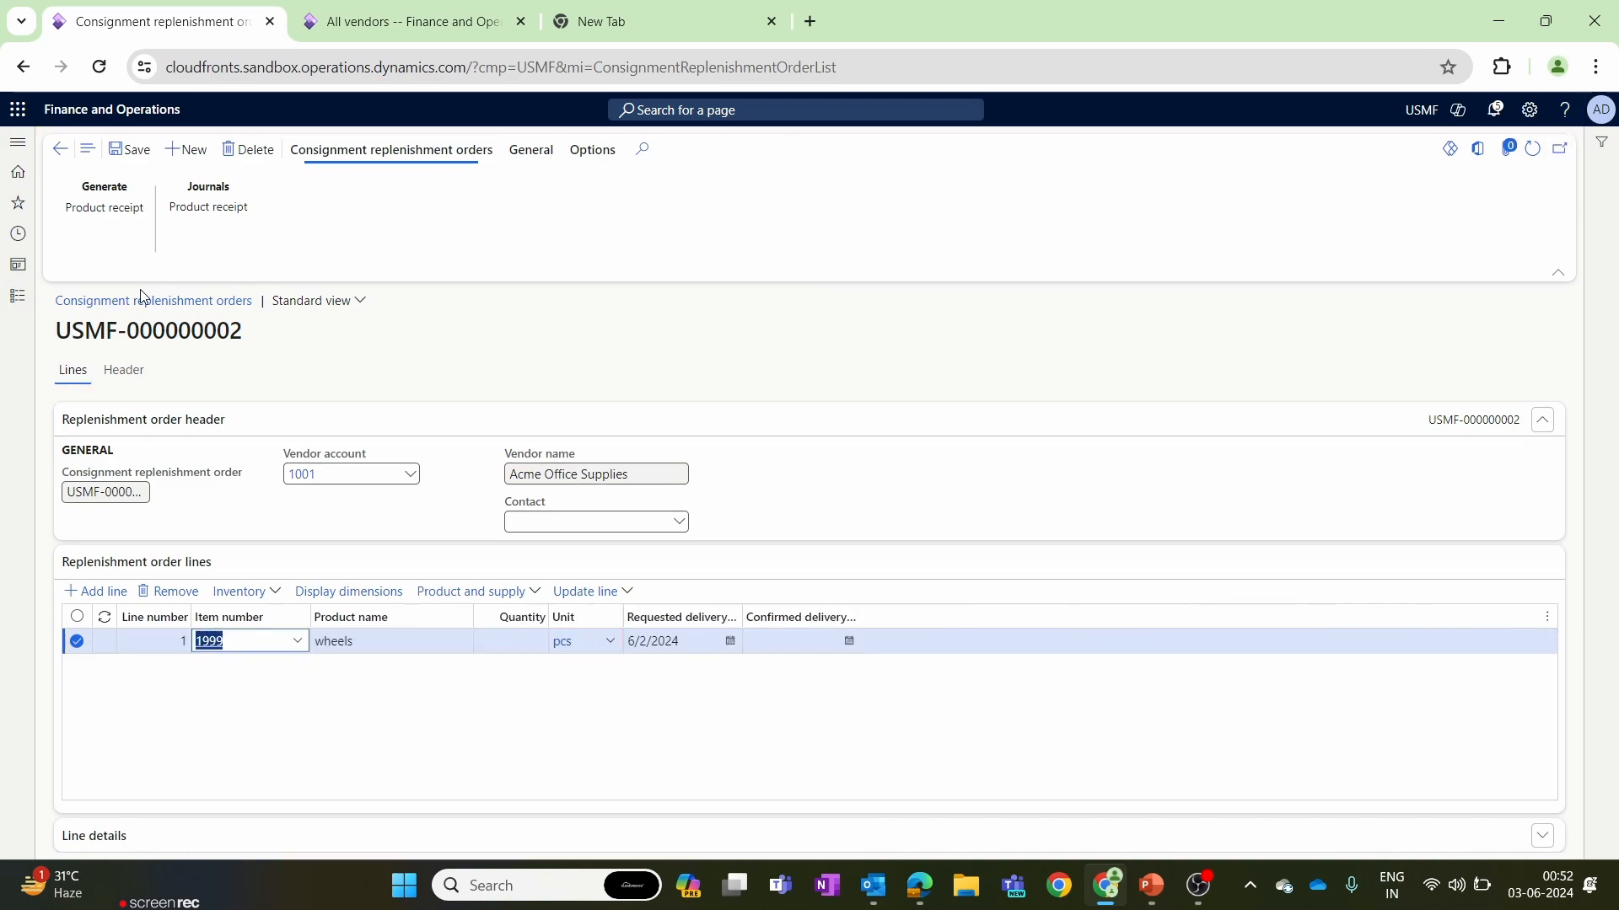
left_click(129, 155)
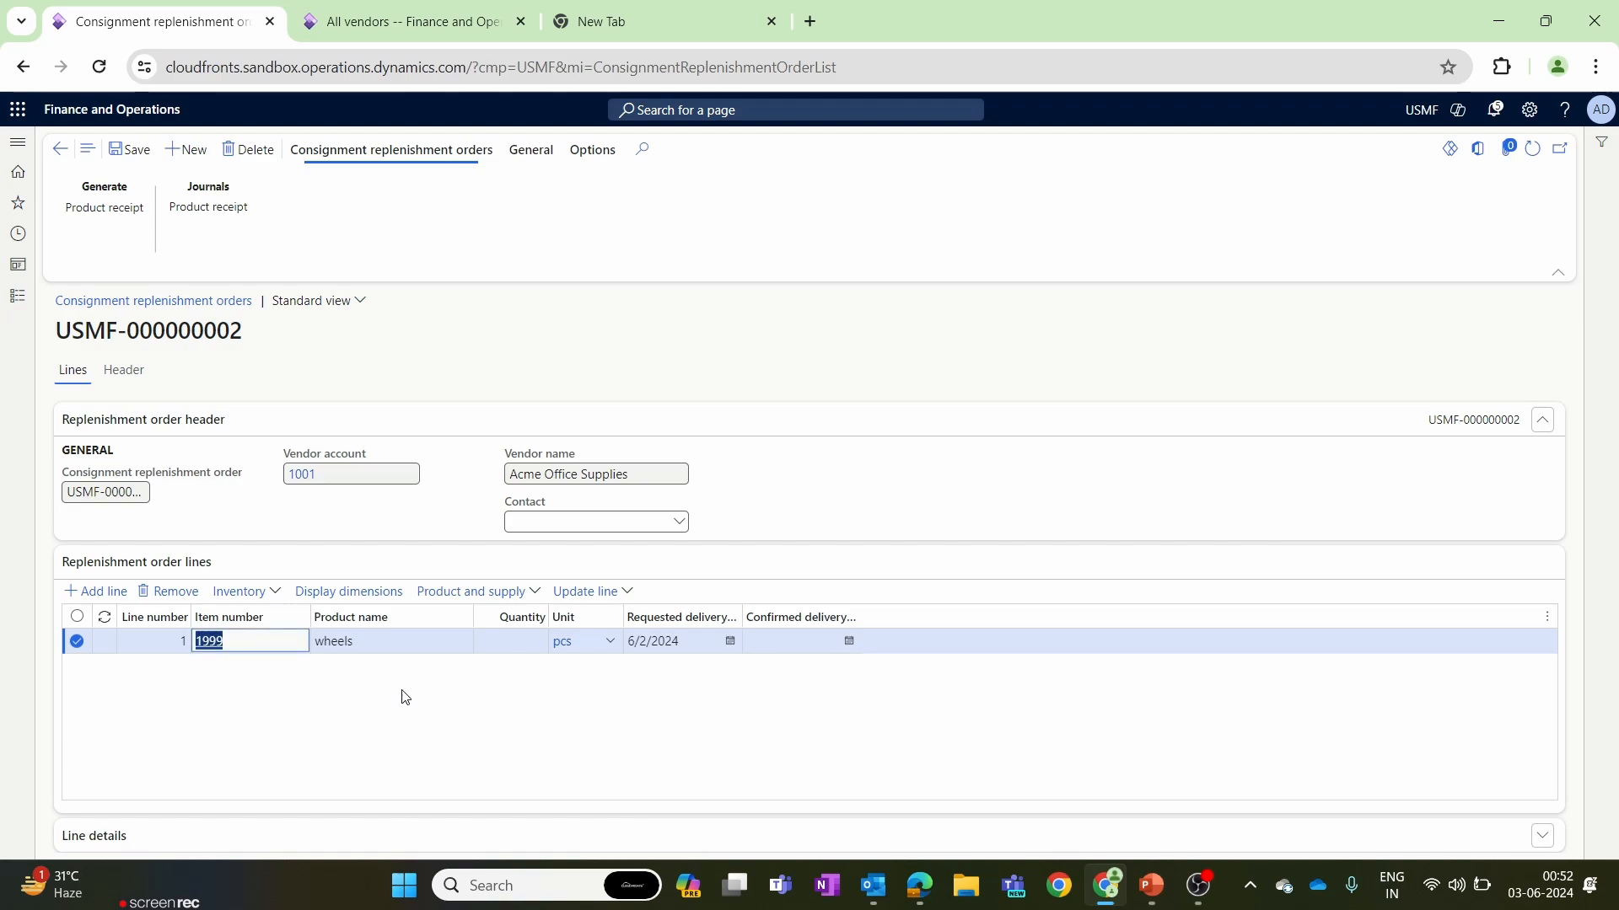
Set the wheels line's quantity to 100 and save the replenishment order.
left_click(513, 642)
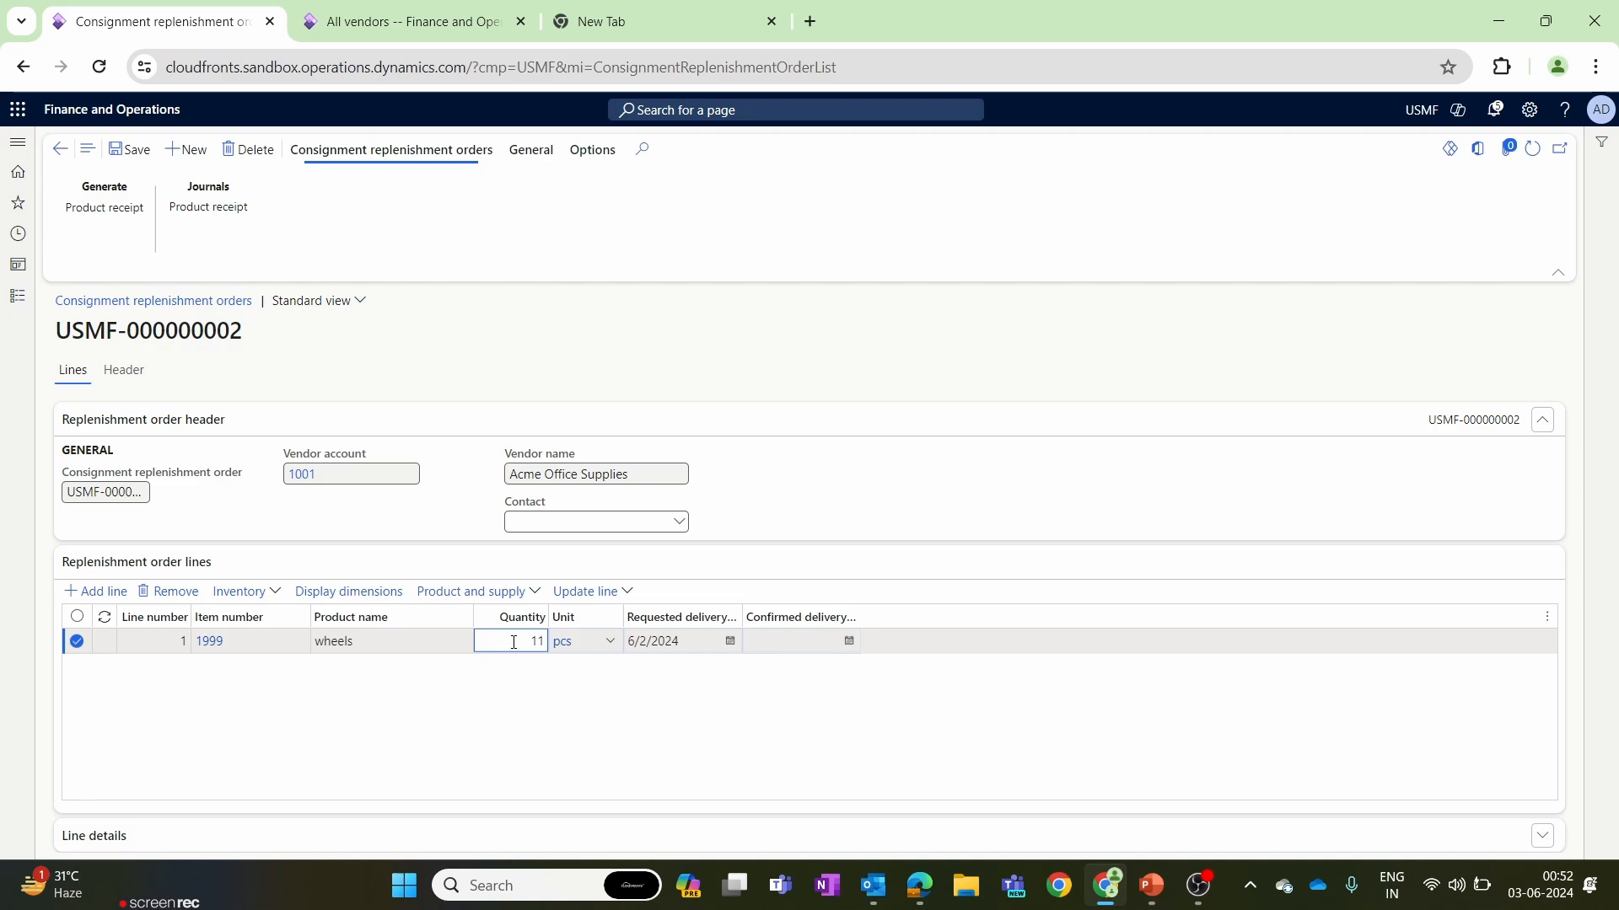
key("BackSpace")
type("00")
left_click(546, 703)
left_click(123, 157)
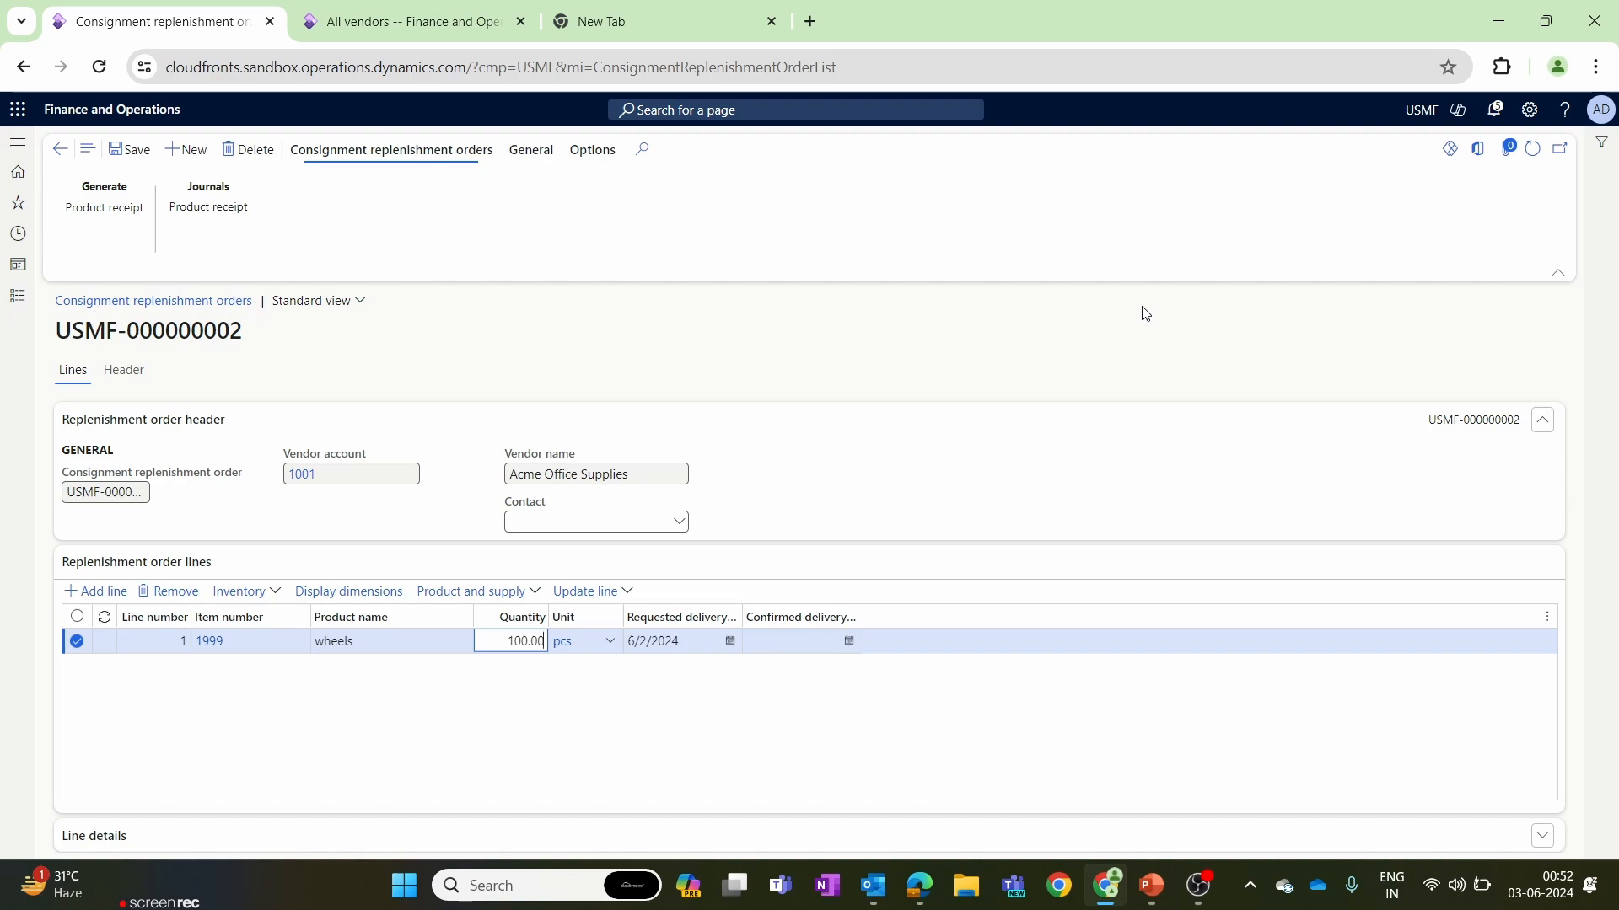
Post a product receipt for the replenishment order with external product receipt number 122335.
left_click(119, 209)
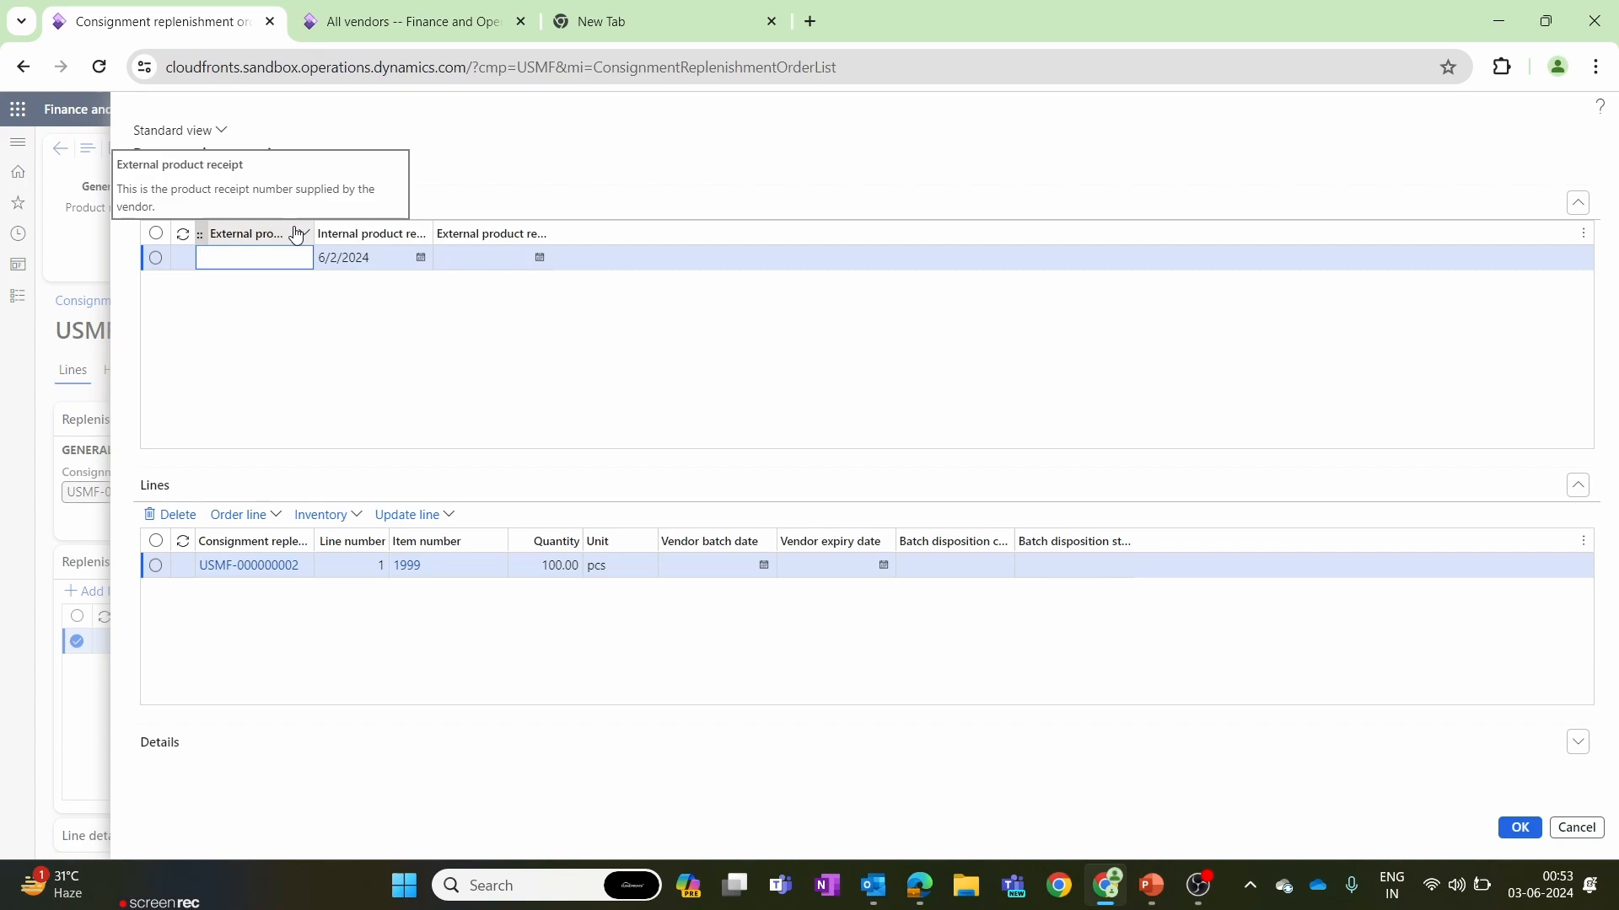
left_click(248, 265)
type("122335")
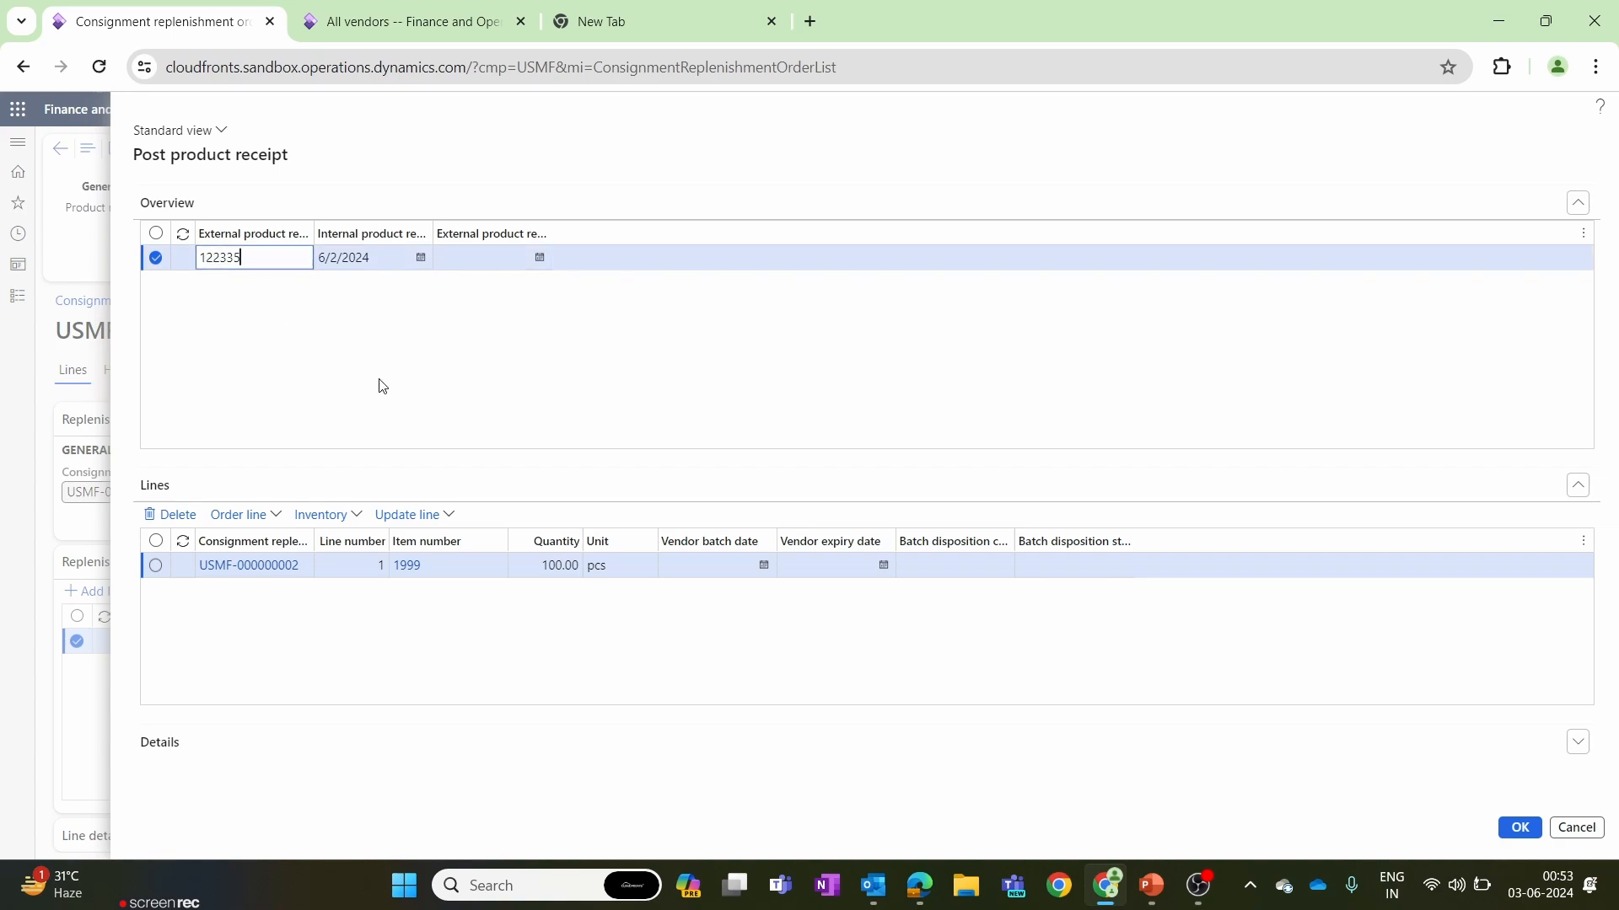
left_click(552, 566)
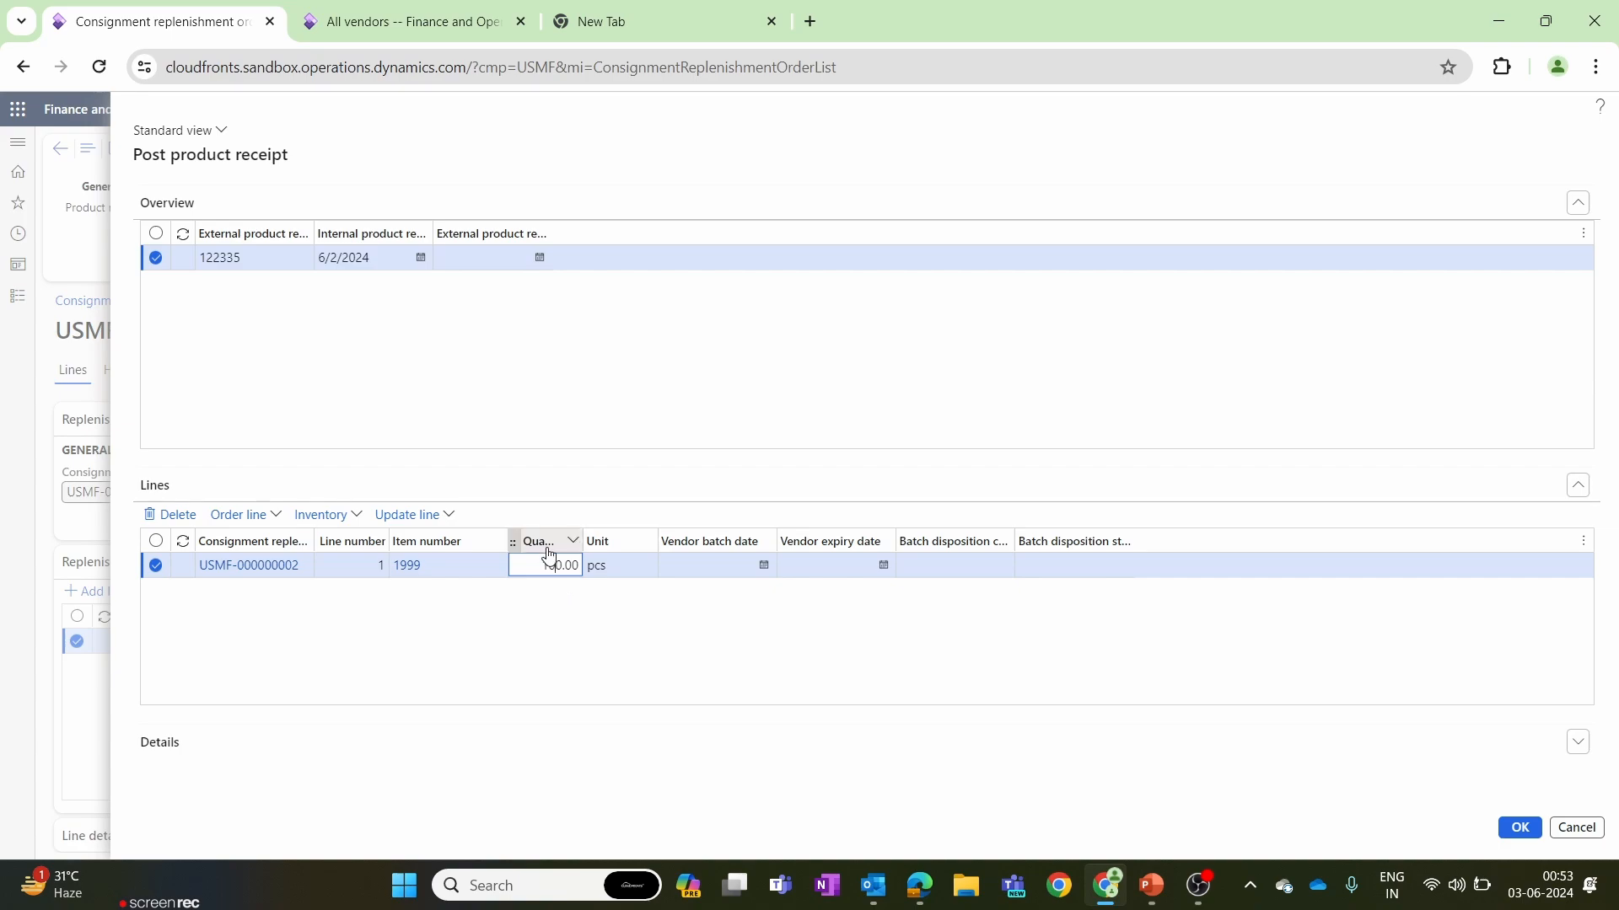
left_click(579, 642)
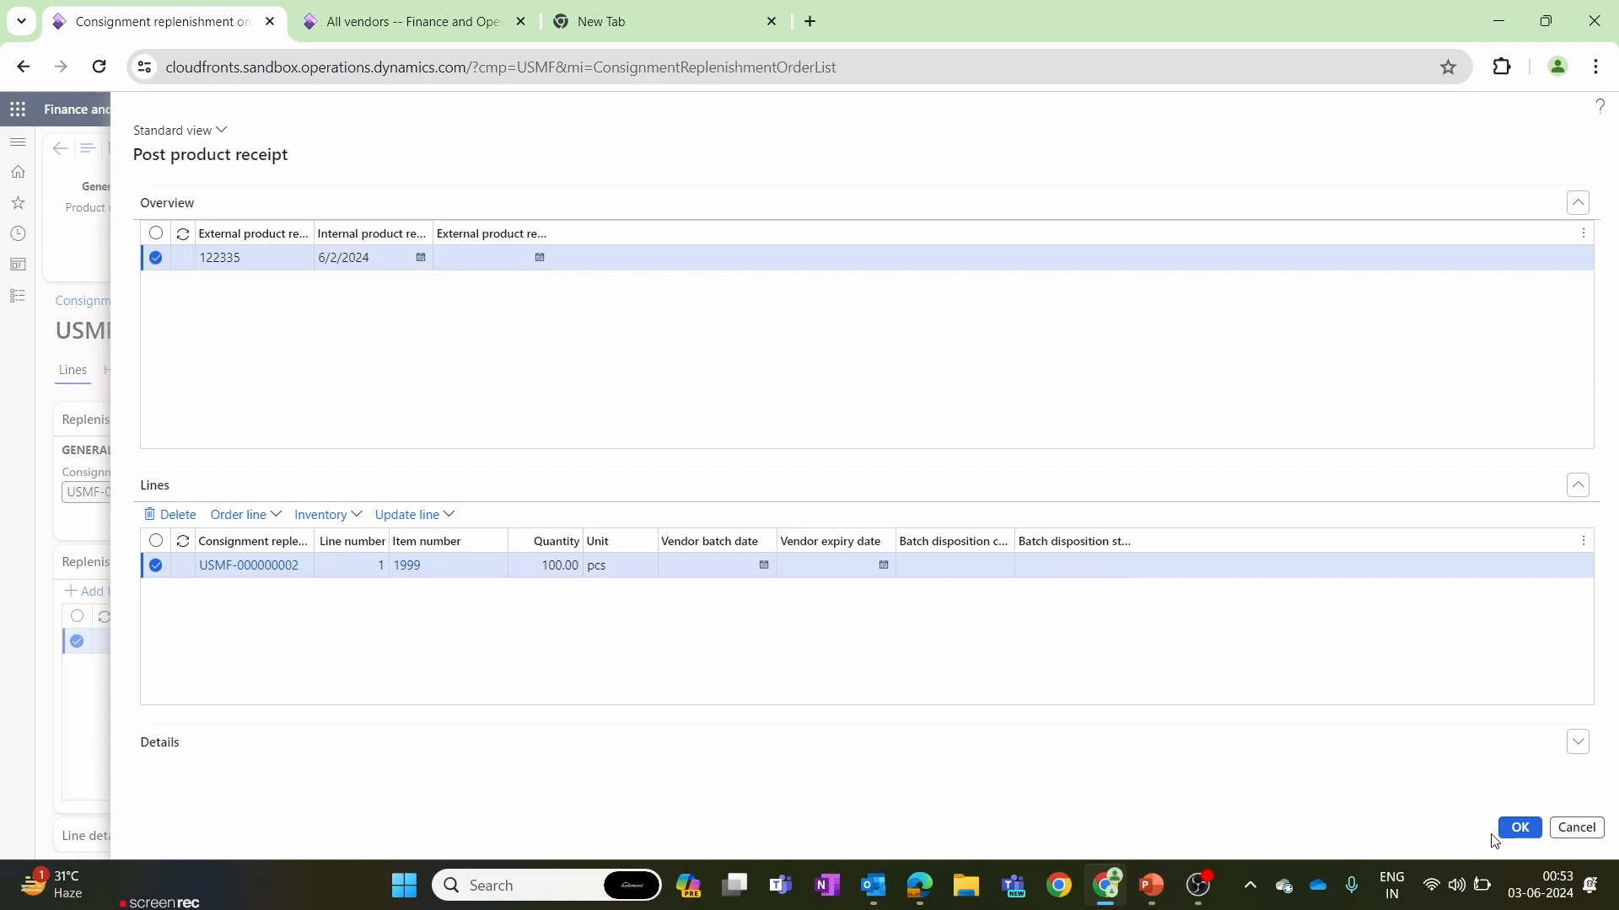
left_click(1517, 829)
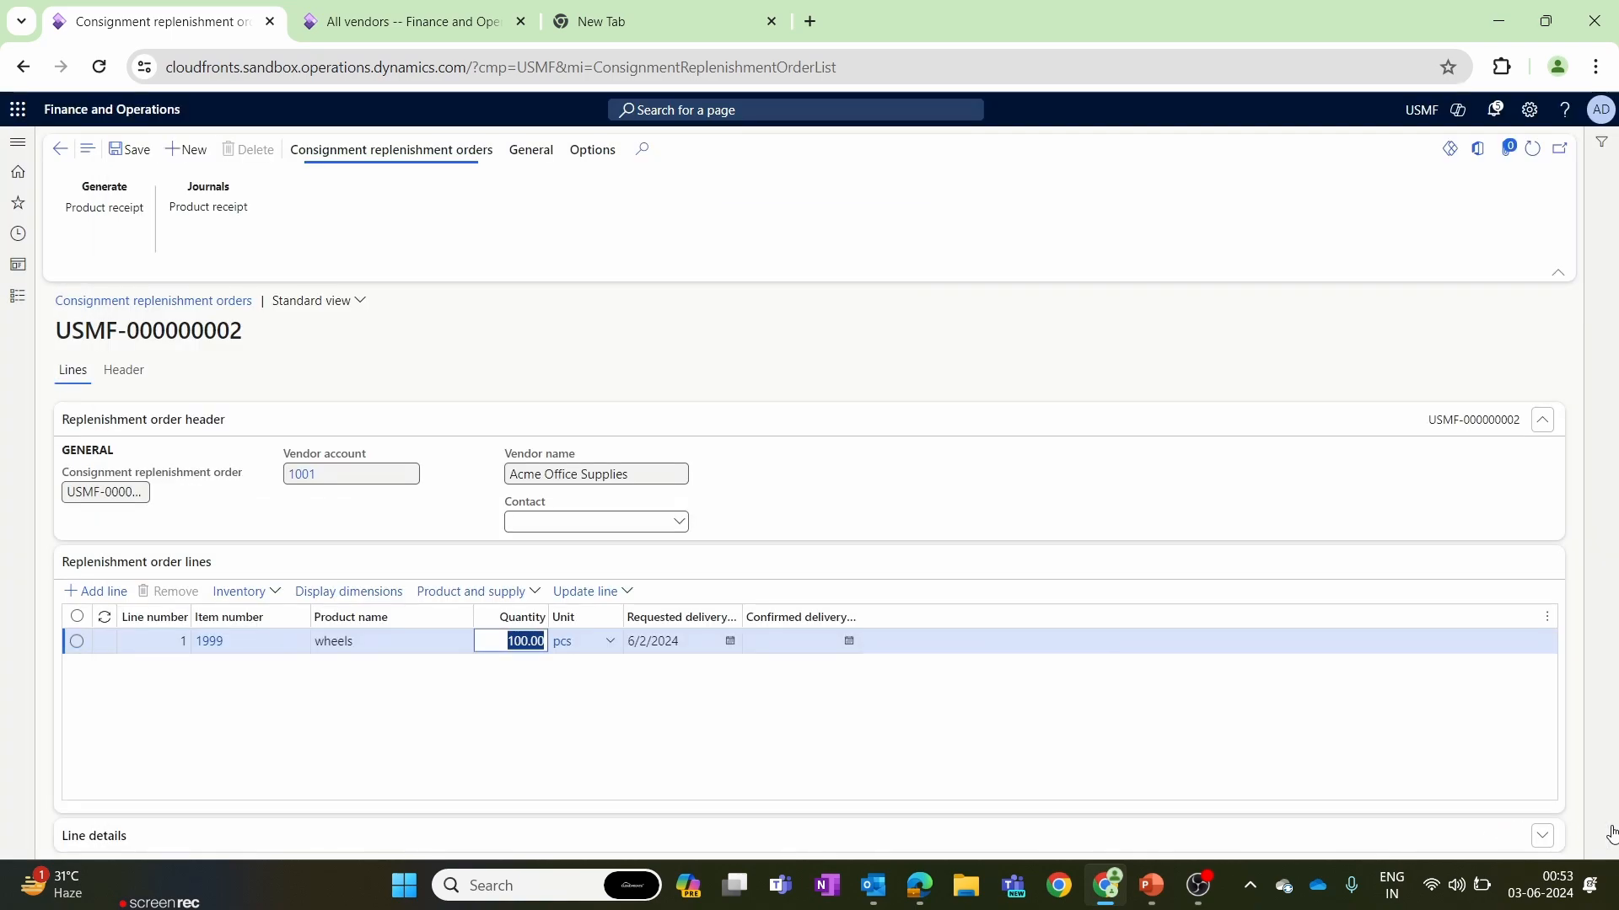
left_click(849, 786)
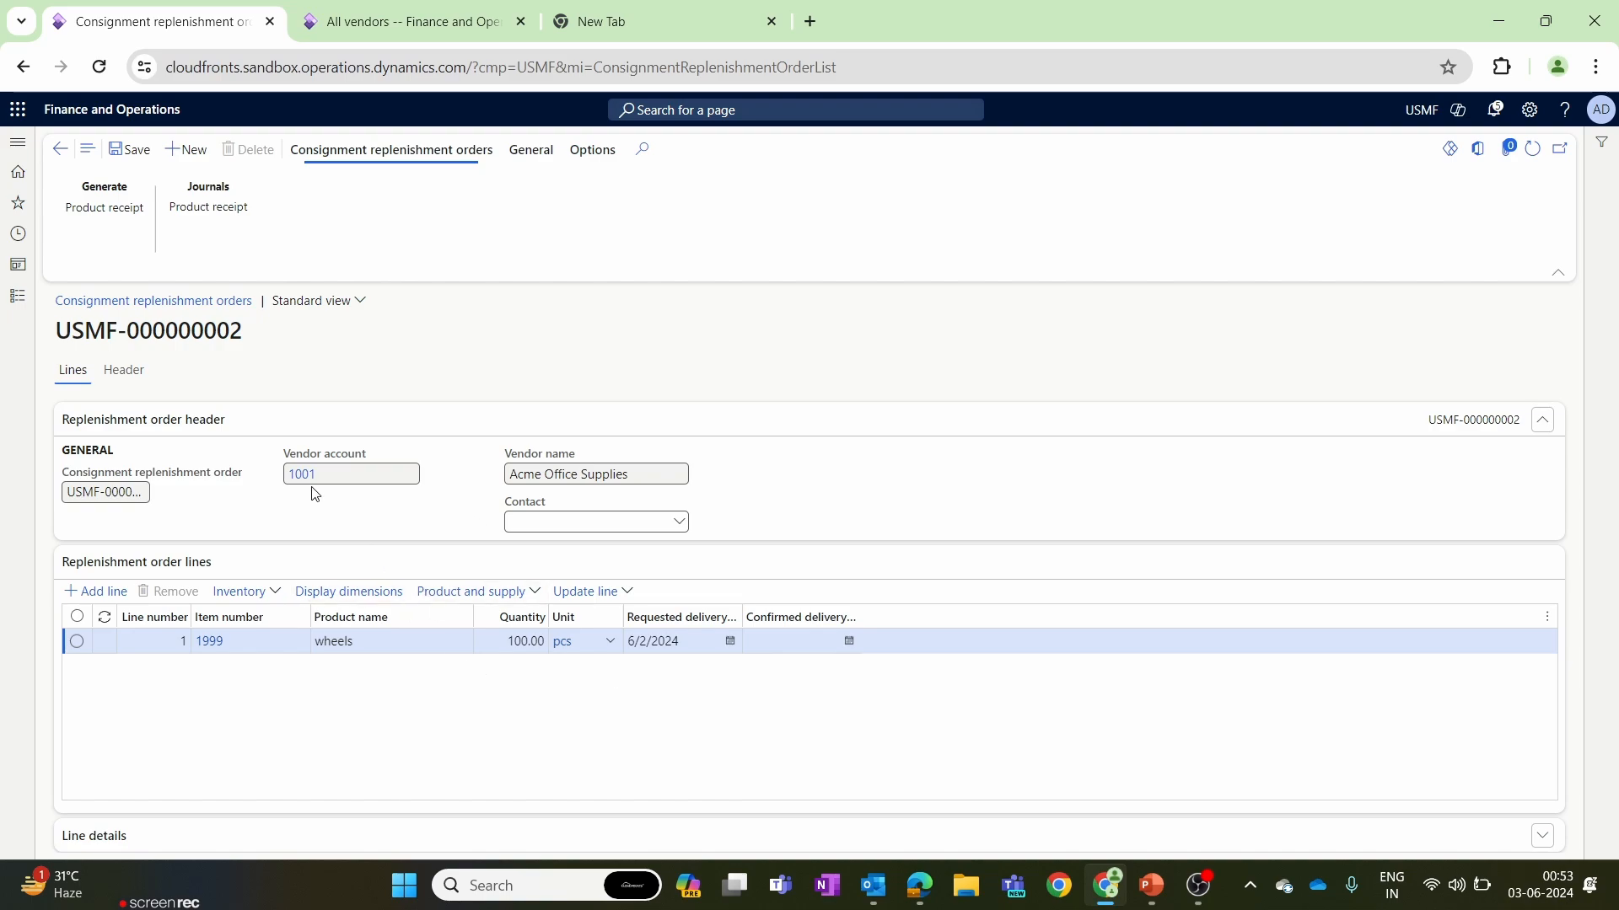
left_click(221, 642)
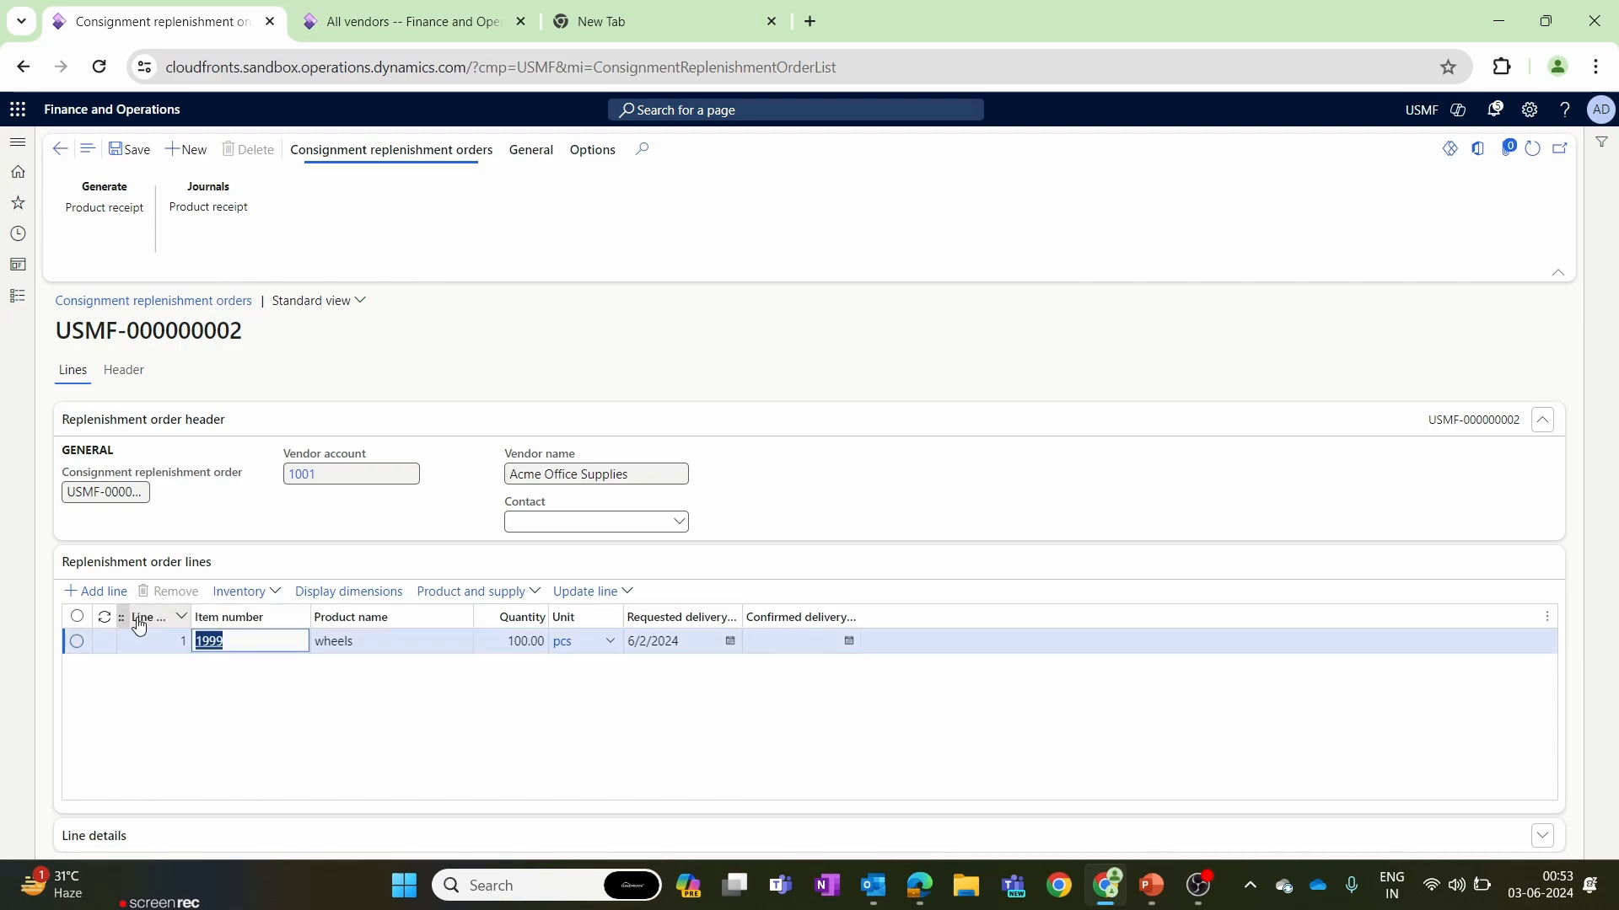
Switch to the vendor list's browser tab and open the released products in Product information management.
left_click(381, 21)
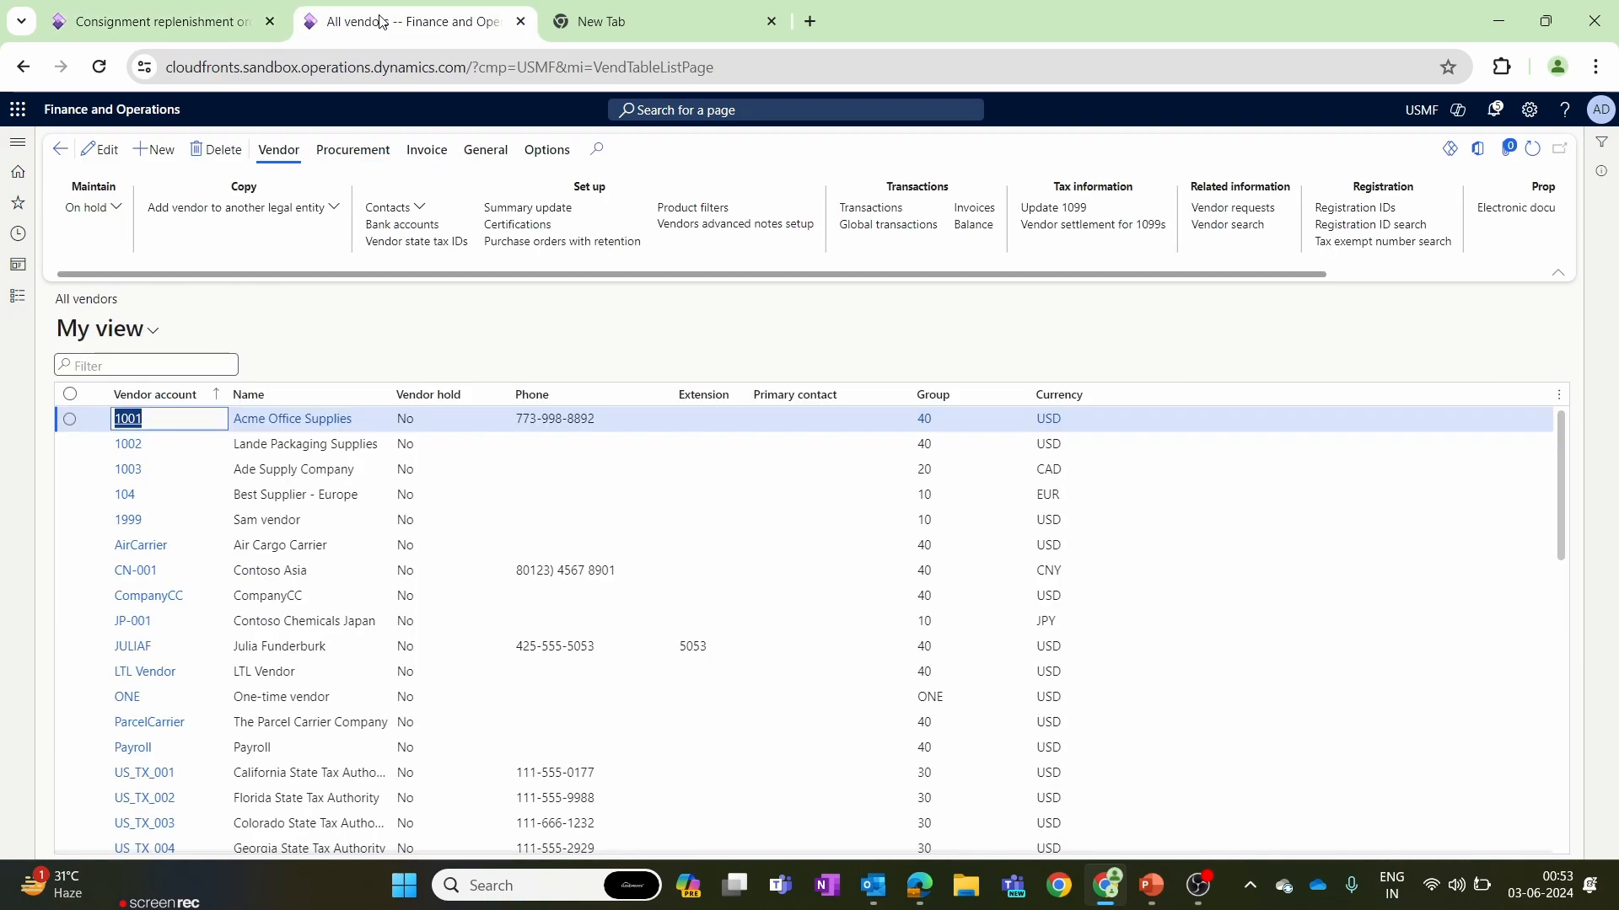
left_click(18, 296)
scroll(115, 436, "down", 8)
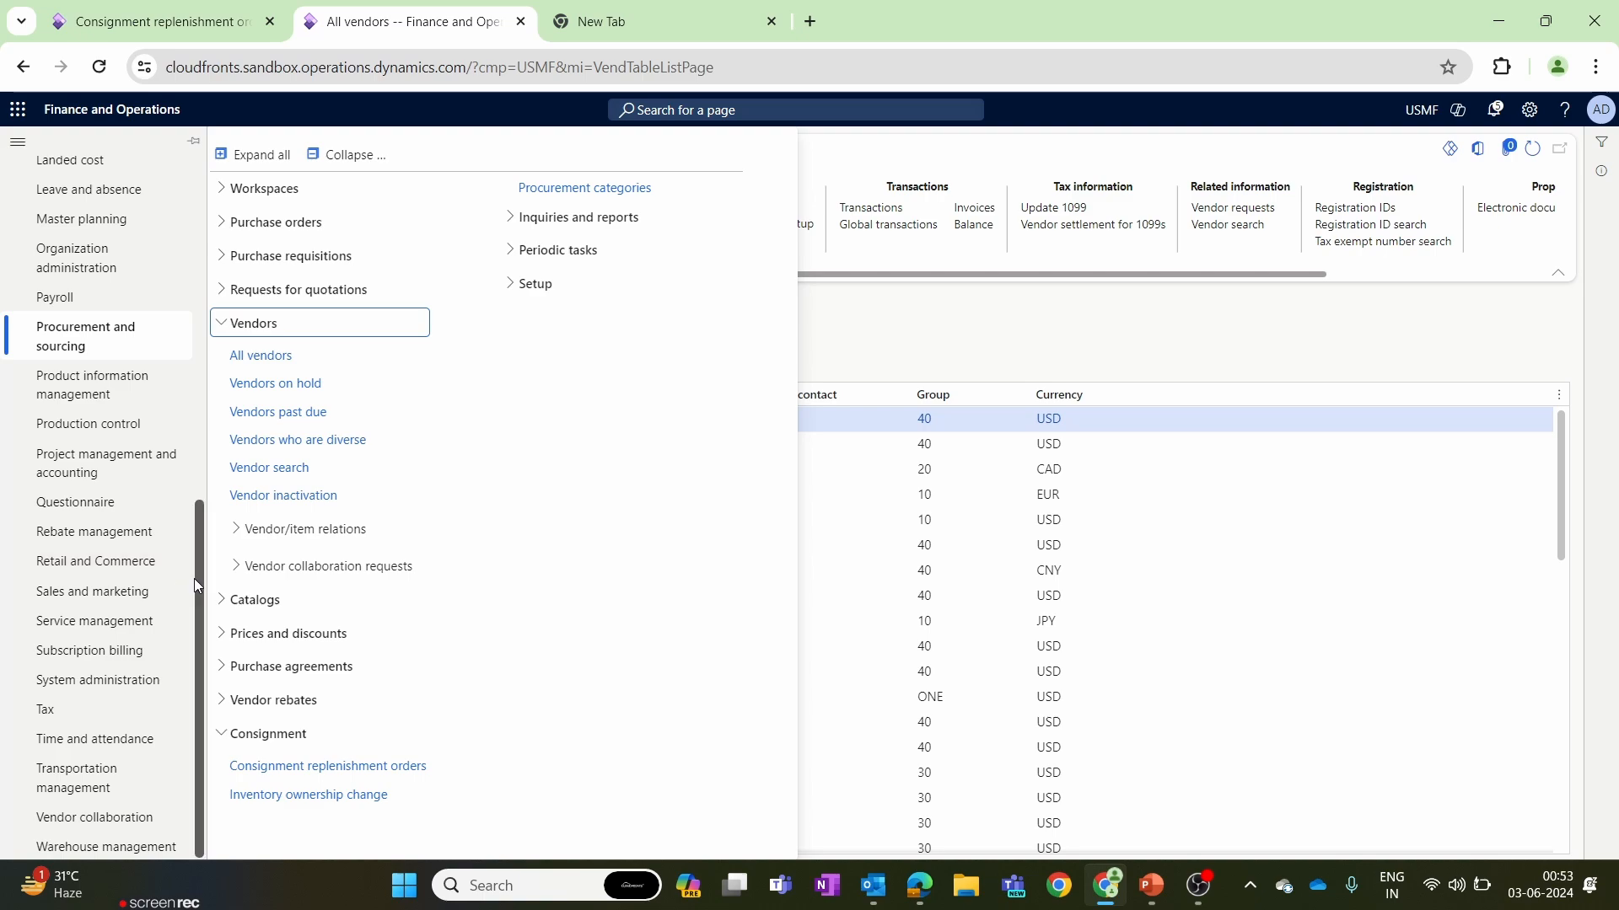
left_click_drag(194, 578, 187, 362)
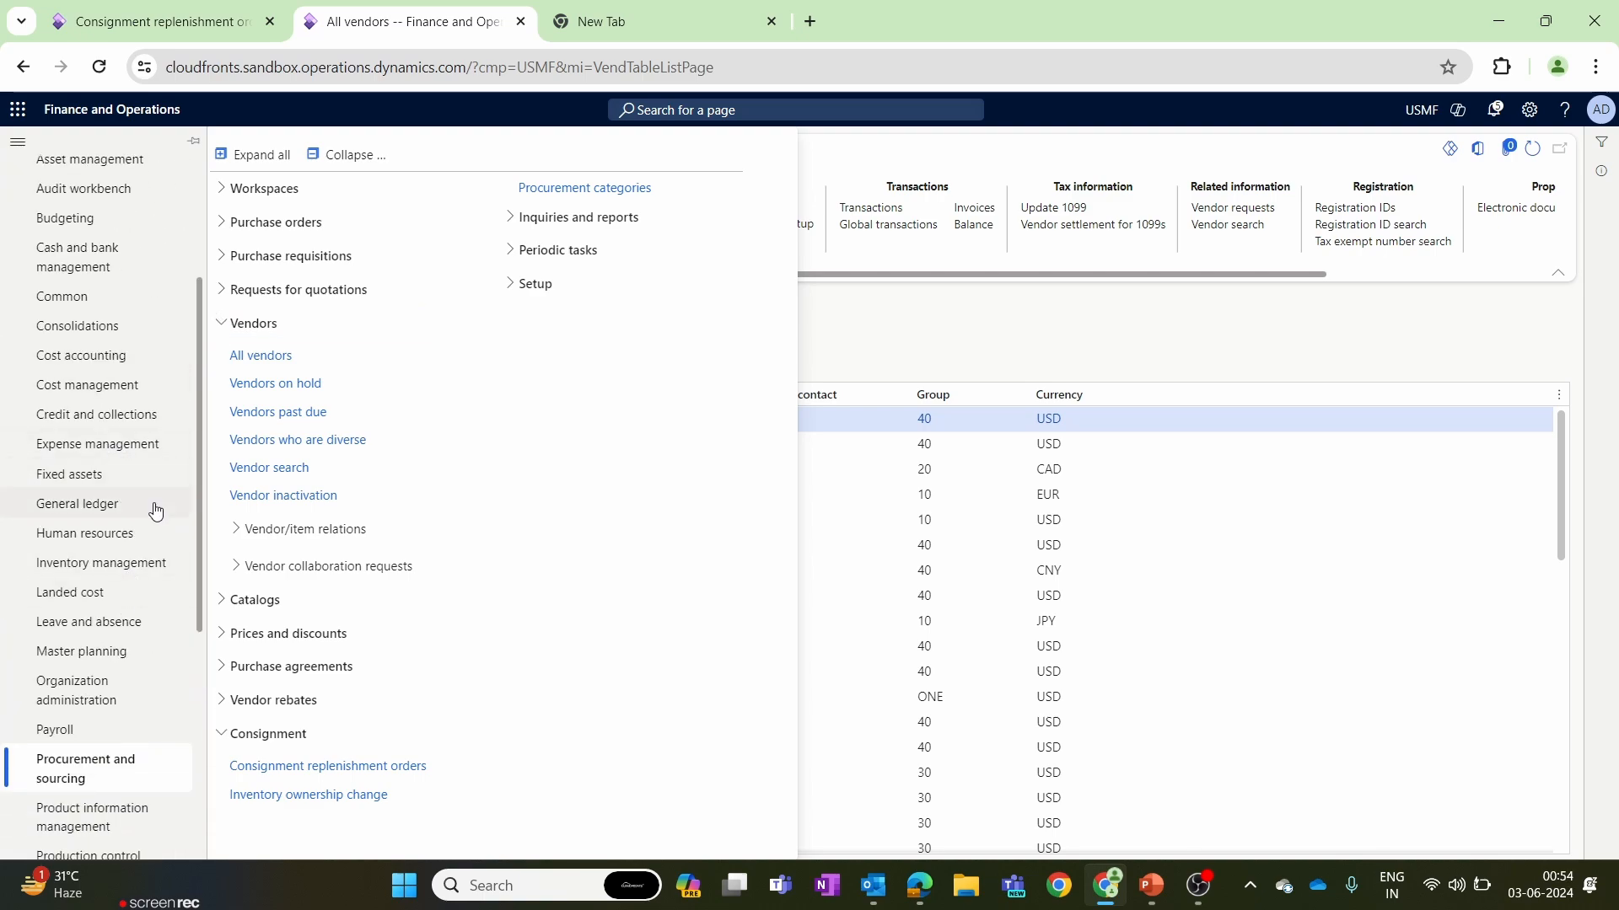
left_click_drag(194, 529, 193, 570)
left_click(135, 719)
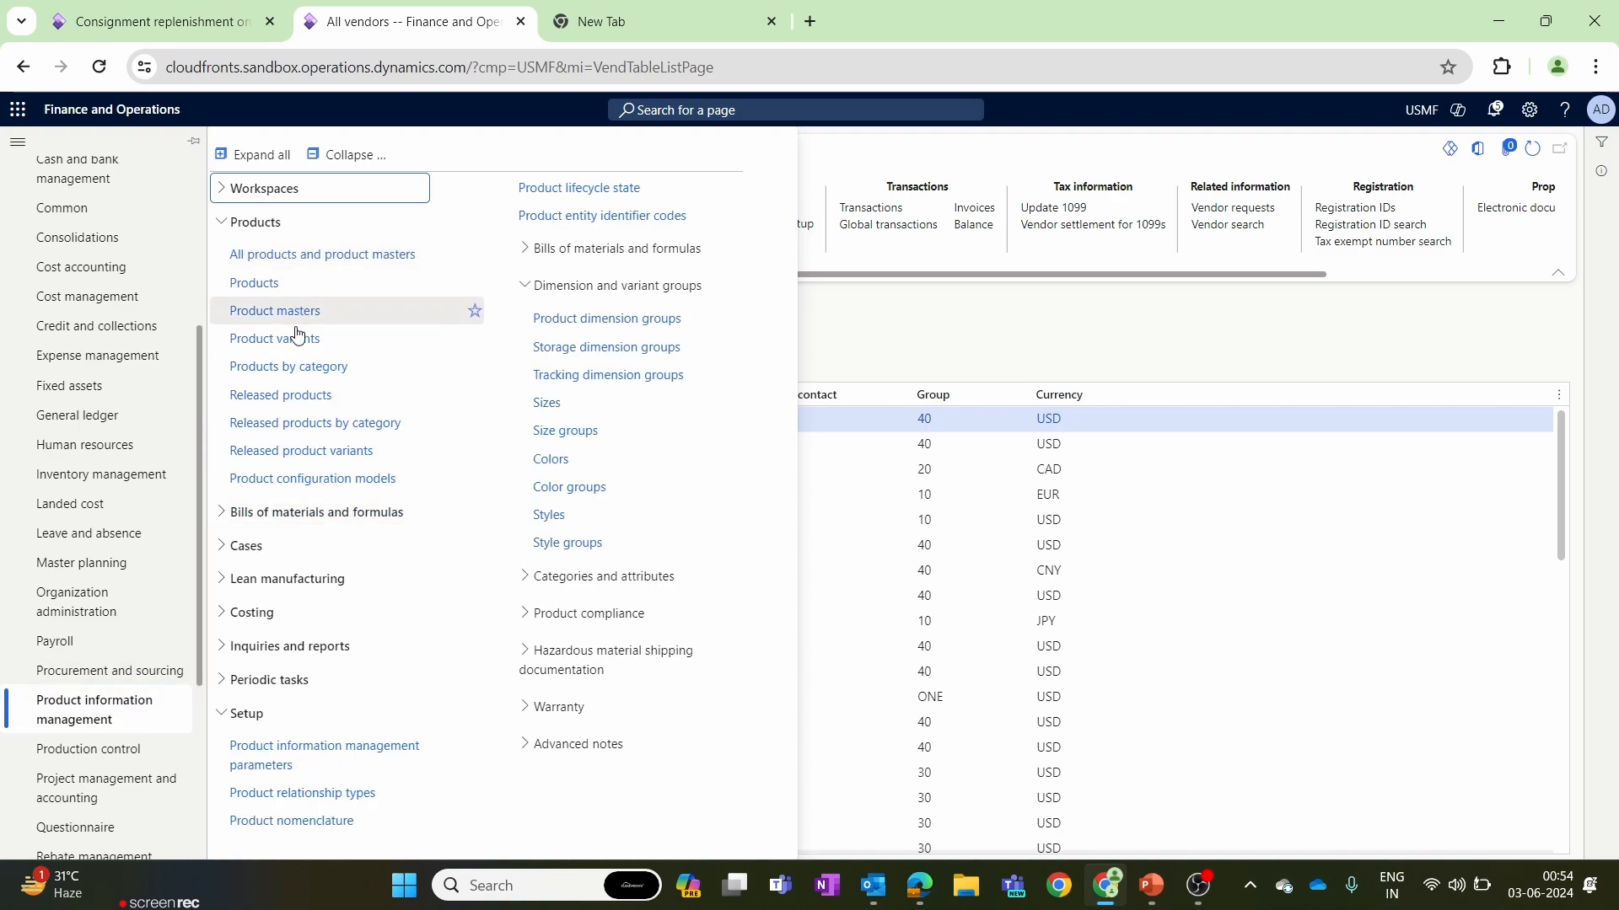
left_click(312, 421)
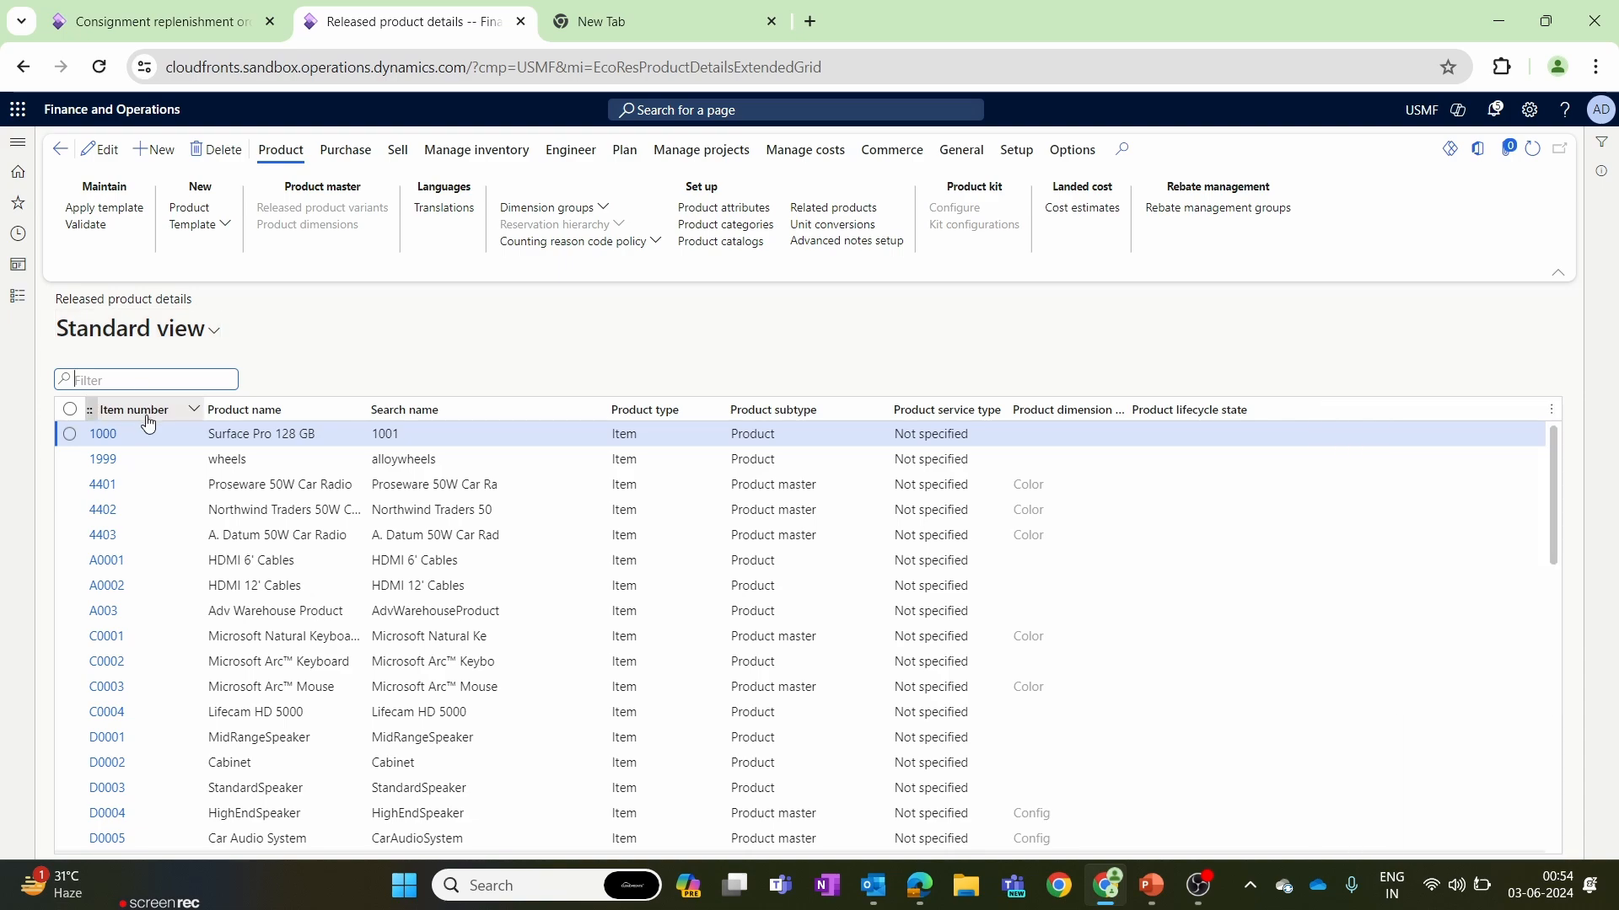
Filter the released products by item number 1999 and open the product's on-hand inventory.
left_click(148, 421)
type("1999")
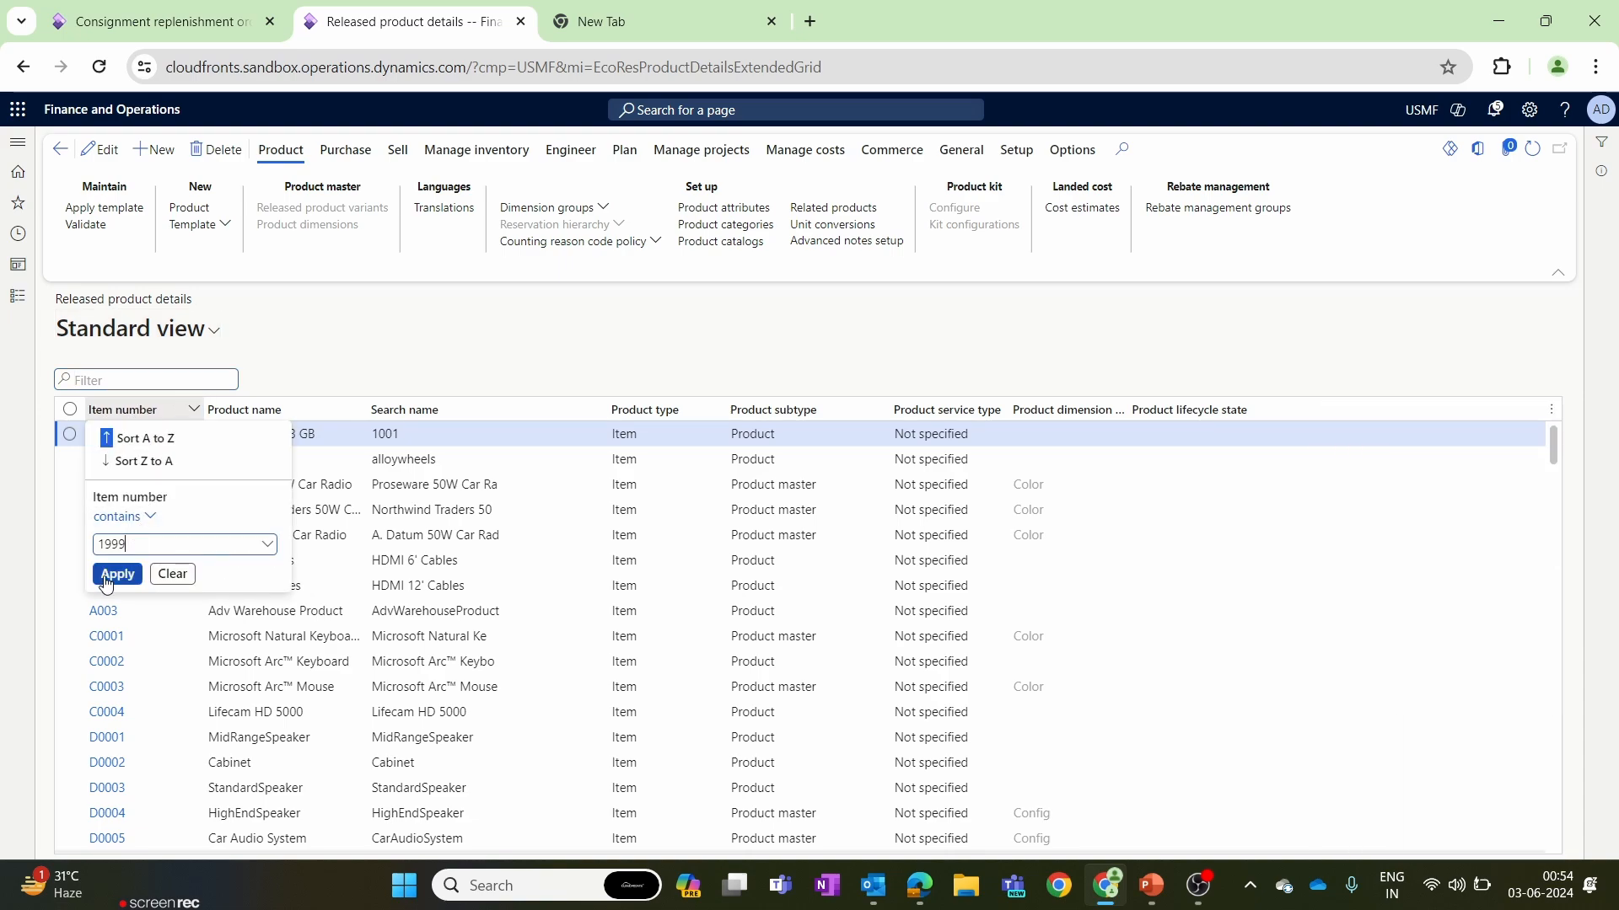
left_click(105, 581)
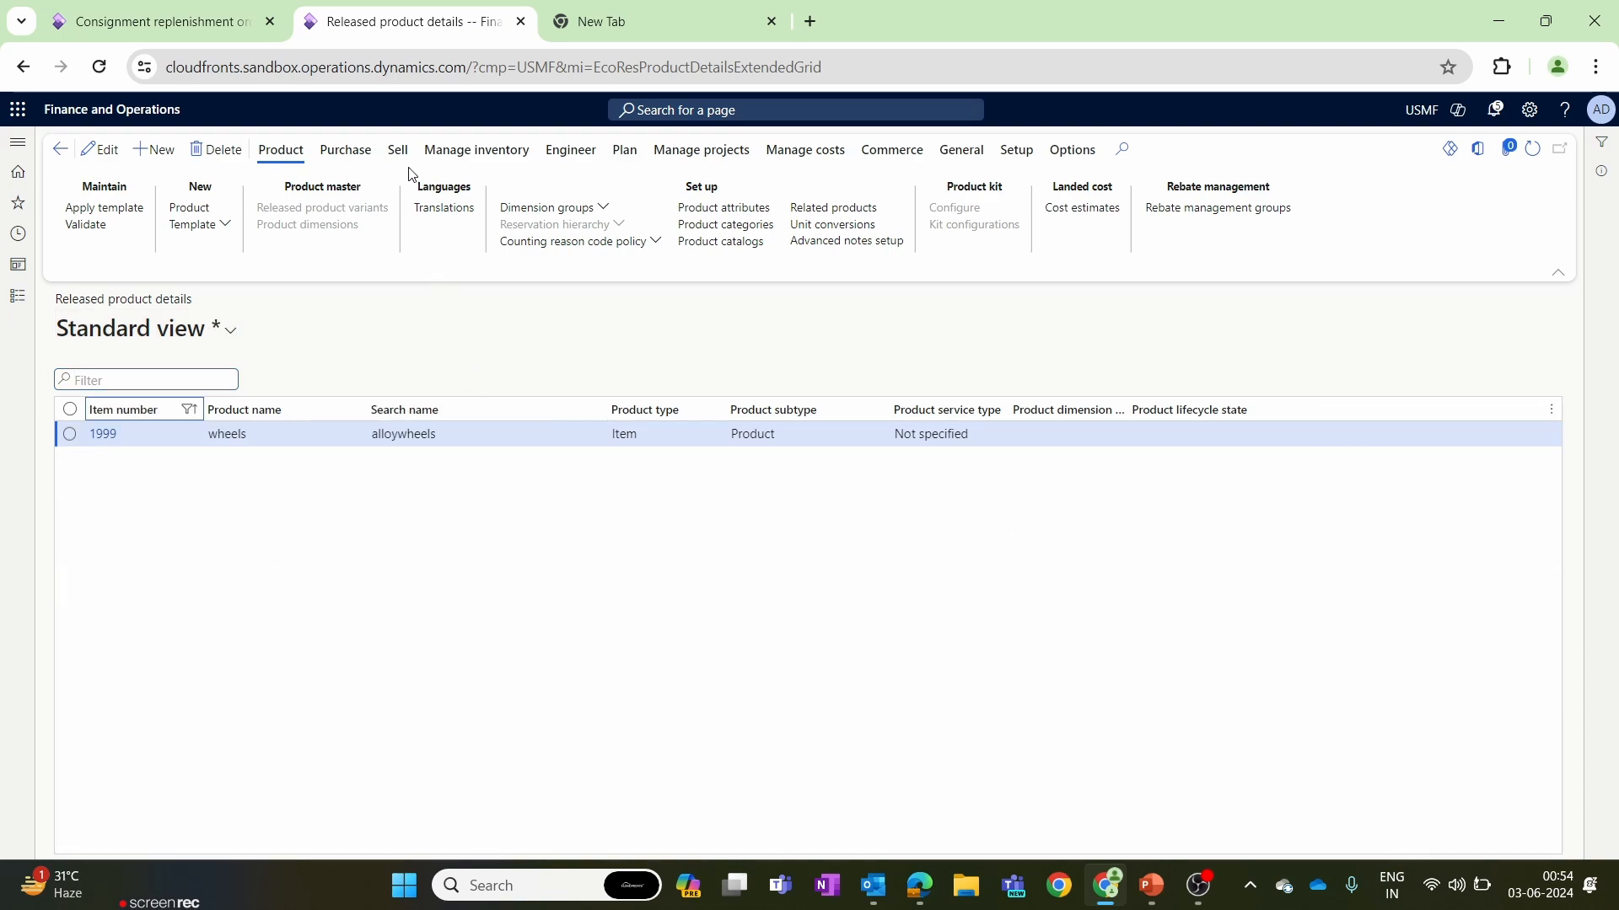
left_click(455, 152)
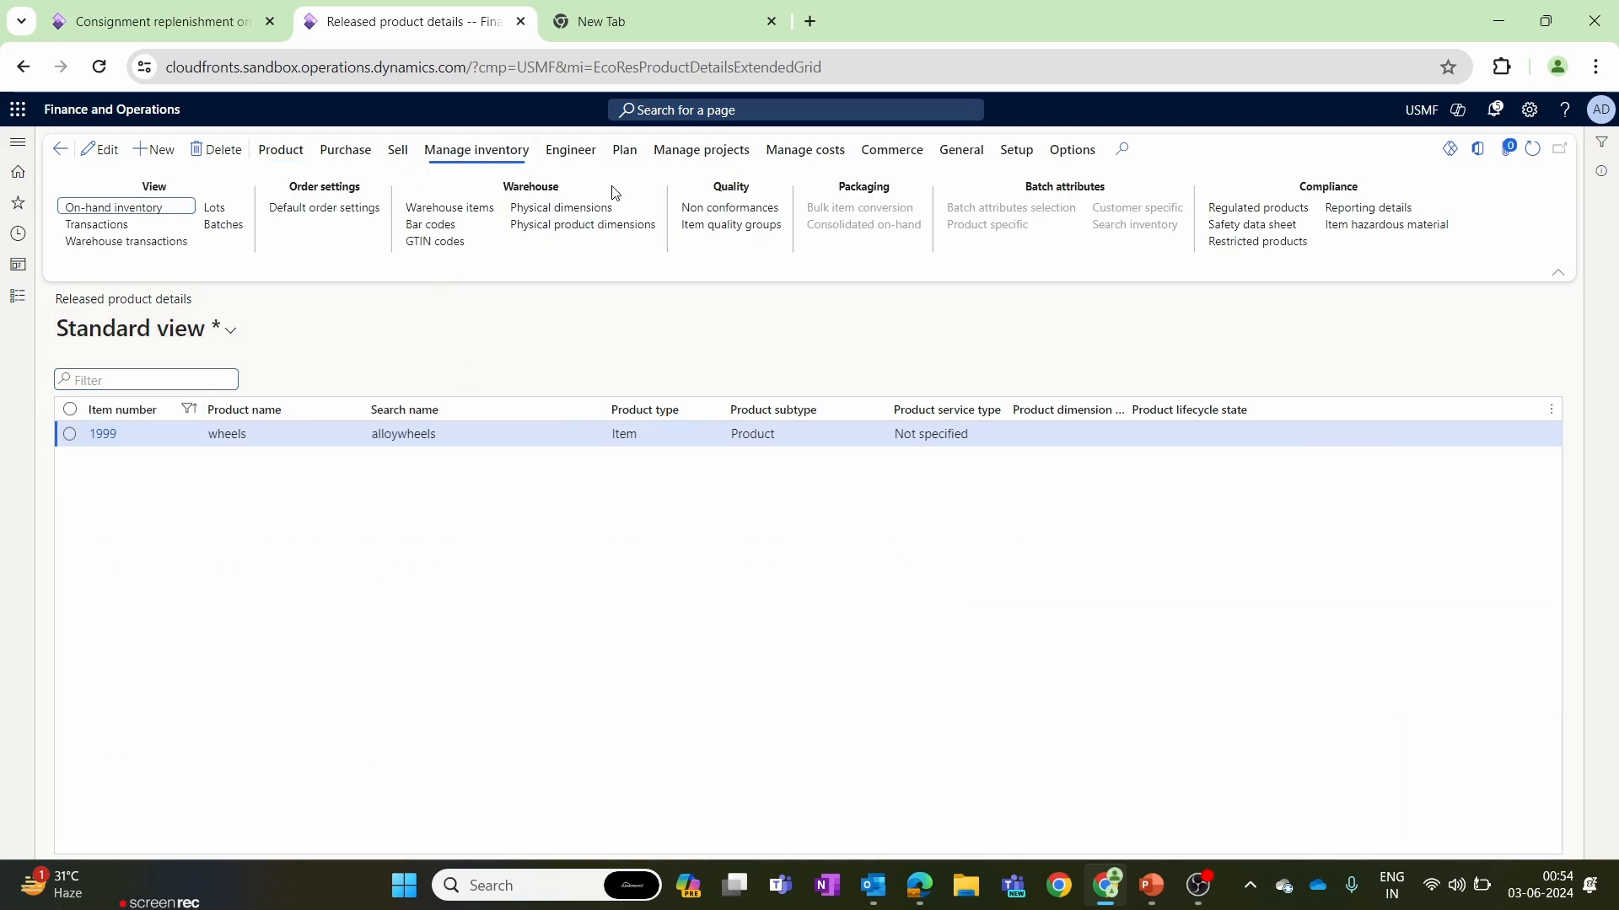
left_click(169, 208)
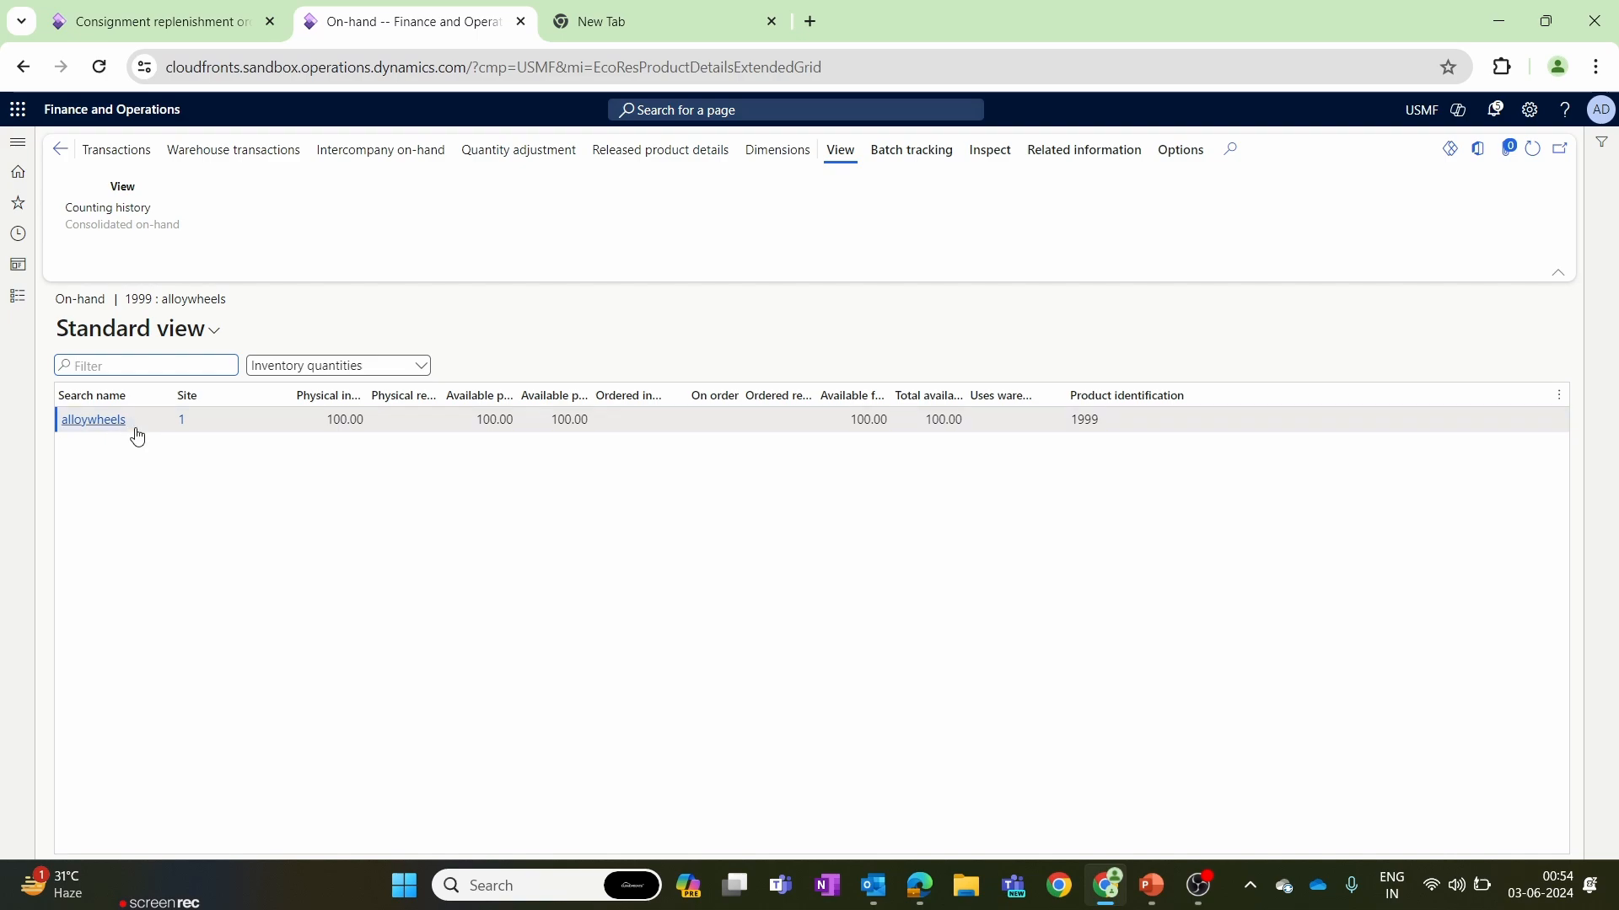
Add the Warehouse and Owner dimensions to the on-hand inventory display and save that setup.
left_click(777, 149)
left_click(1340, 384)
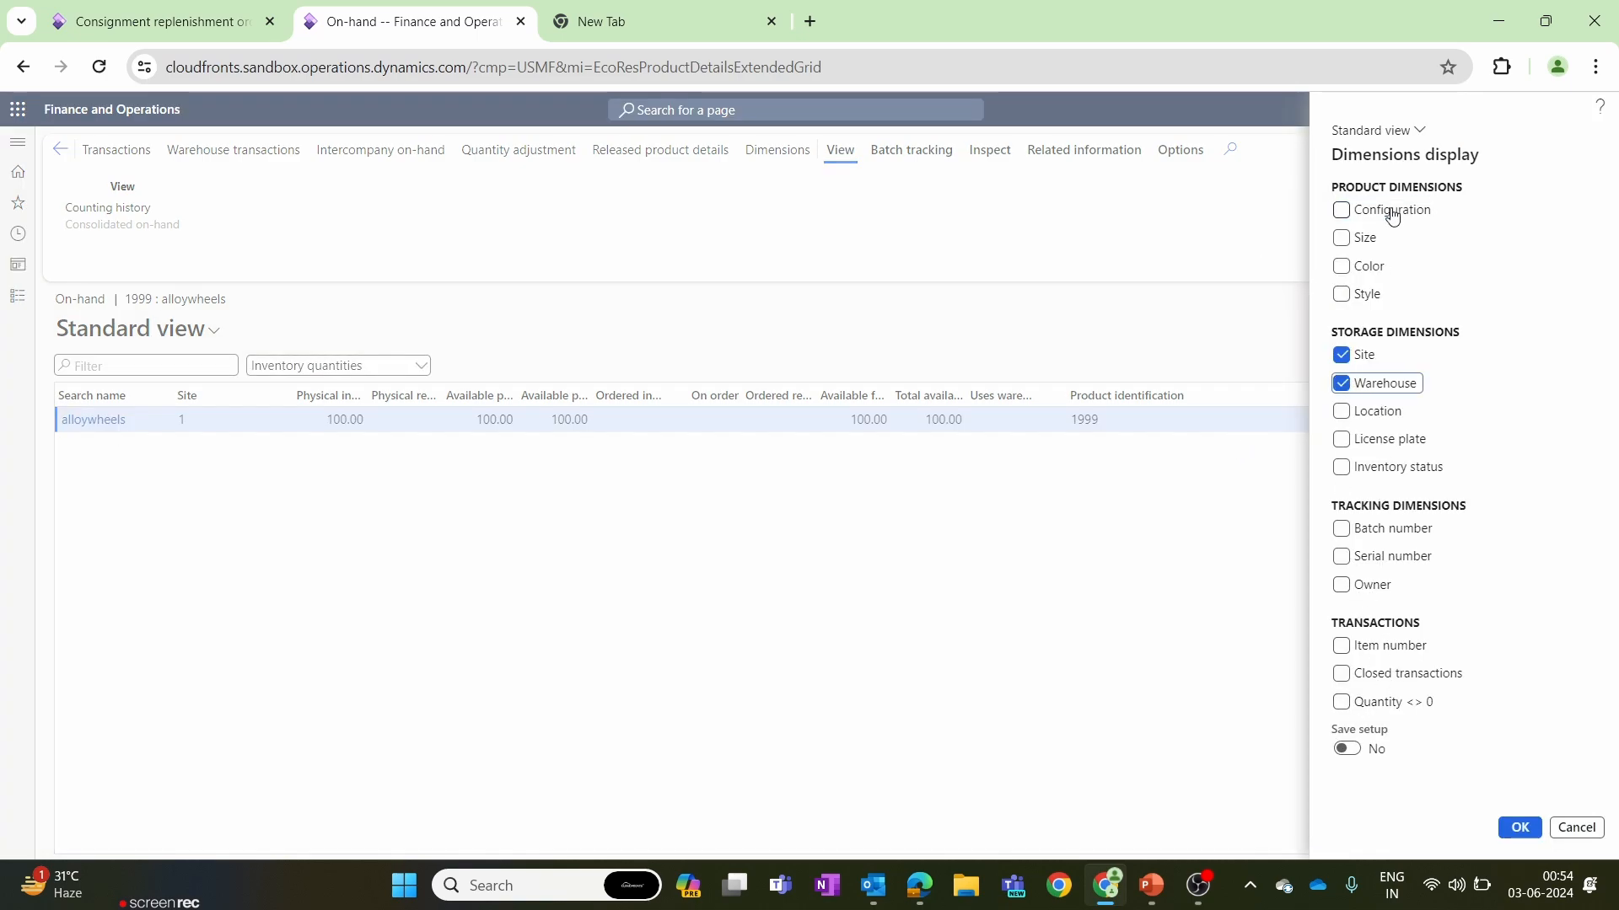
left_click(1341, 585)
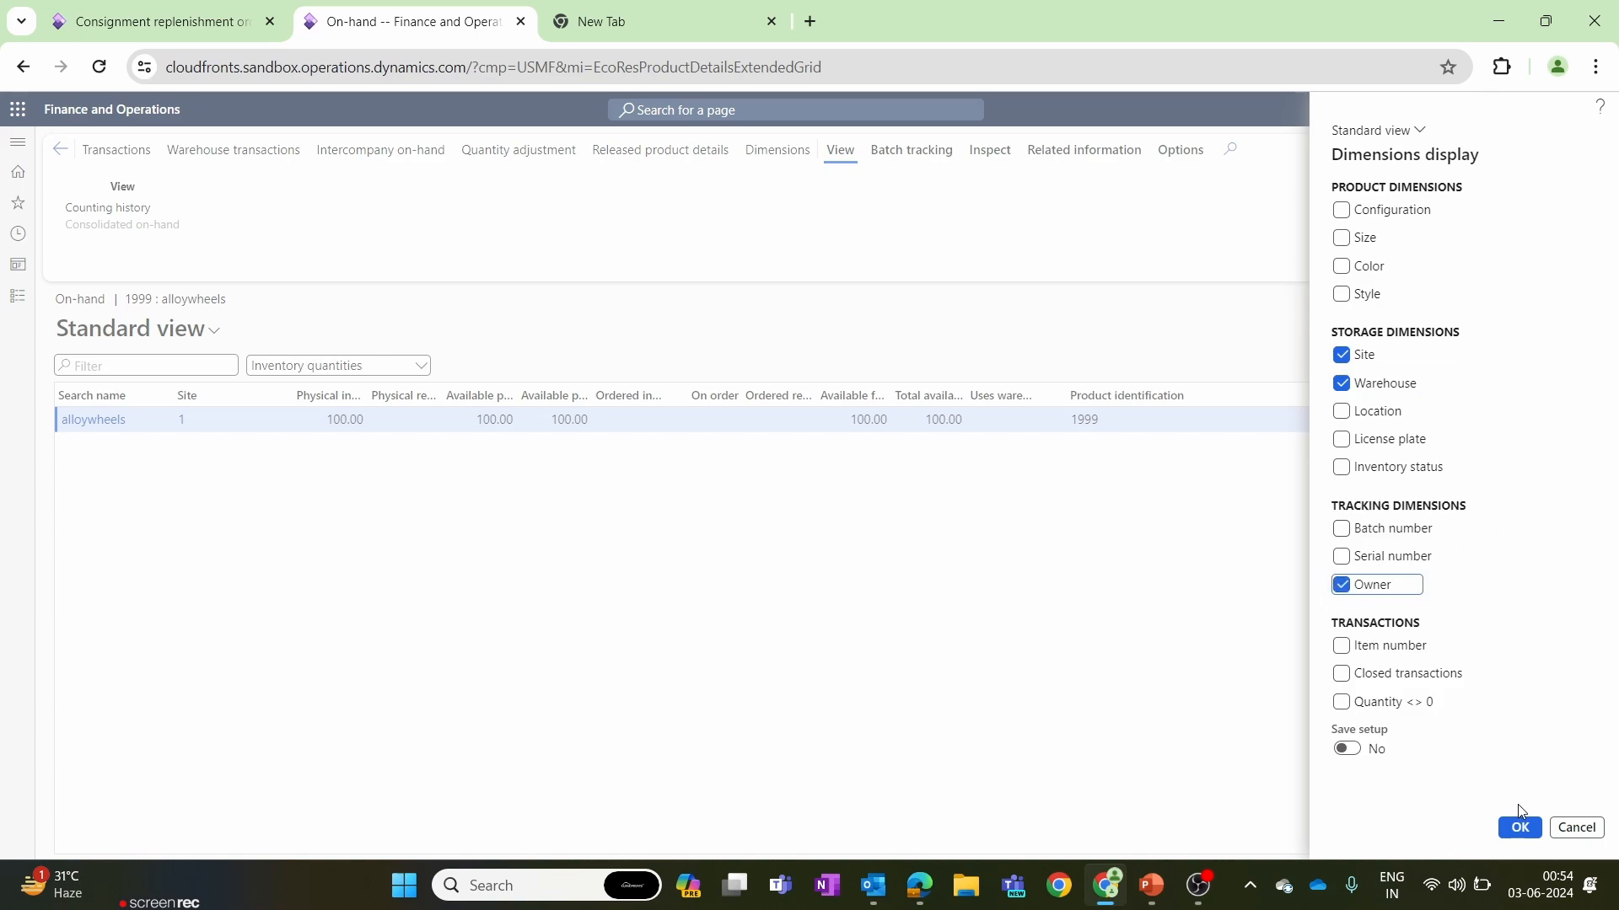
left_click(1347, 749)
left_click(1520, 828)
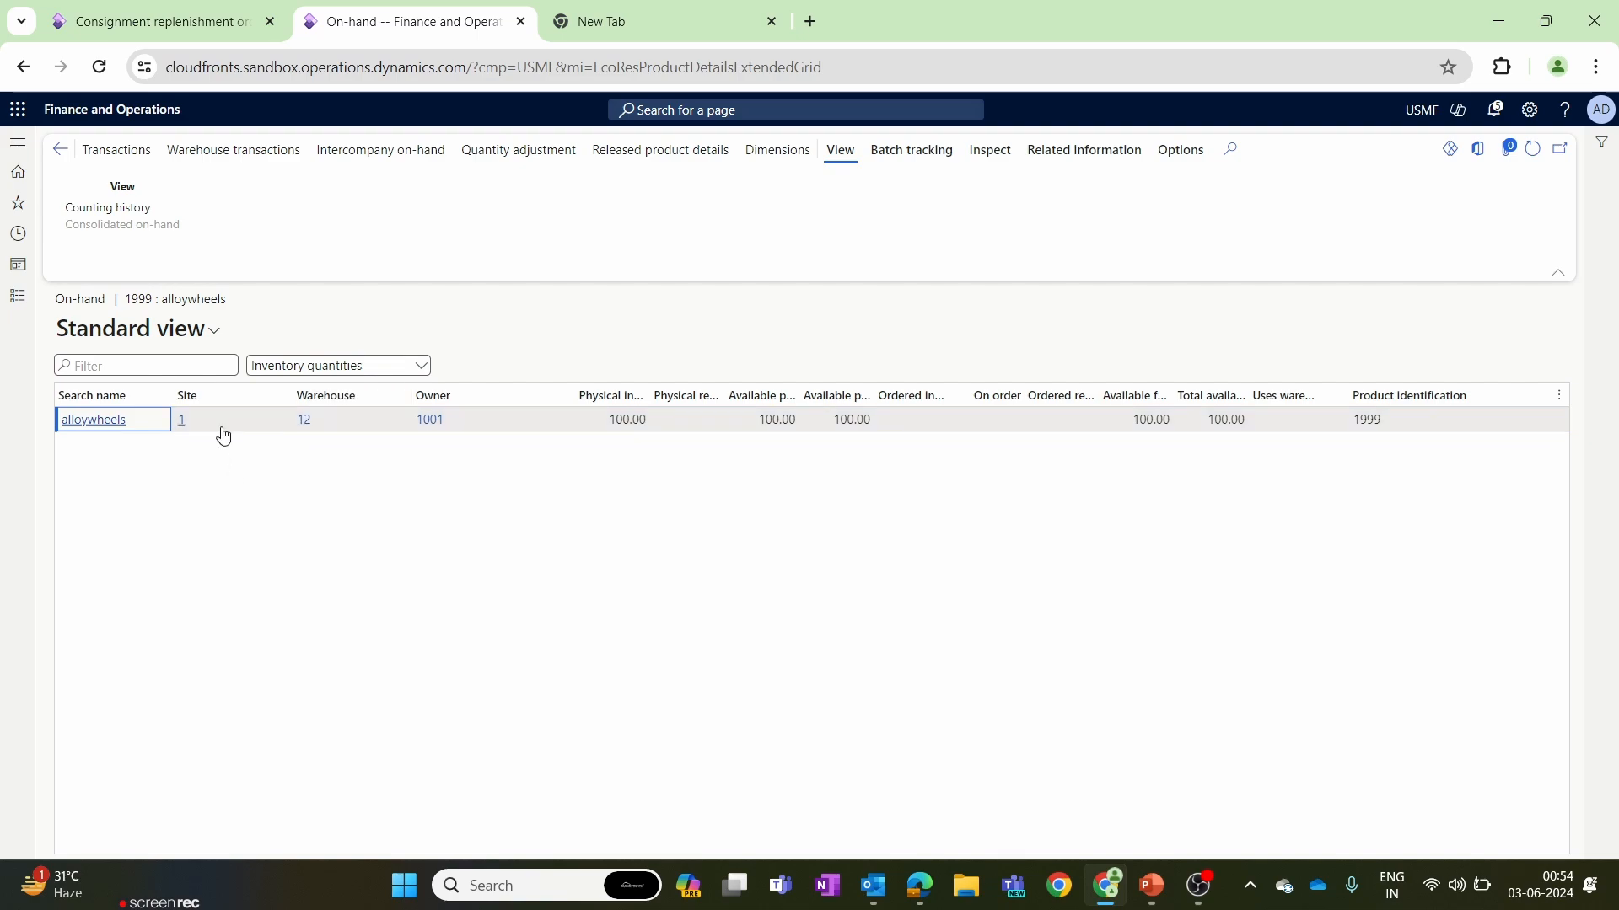
Check the warehouse, physical inventory quantity and owner of the alloywheels on-hand record.
mouse_move(301, 432)
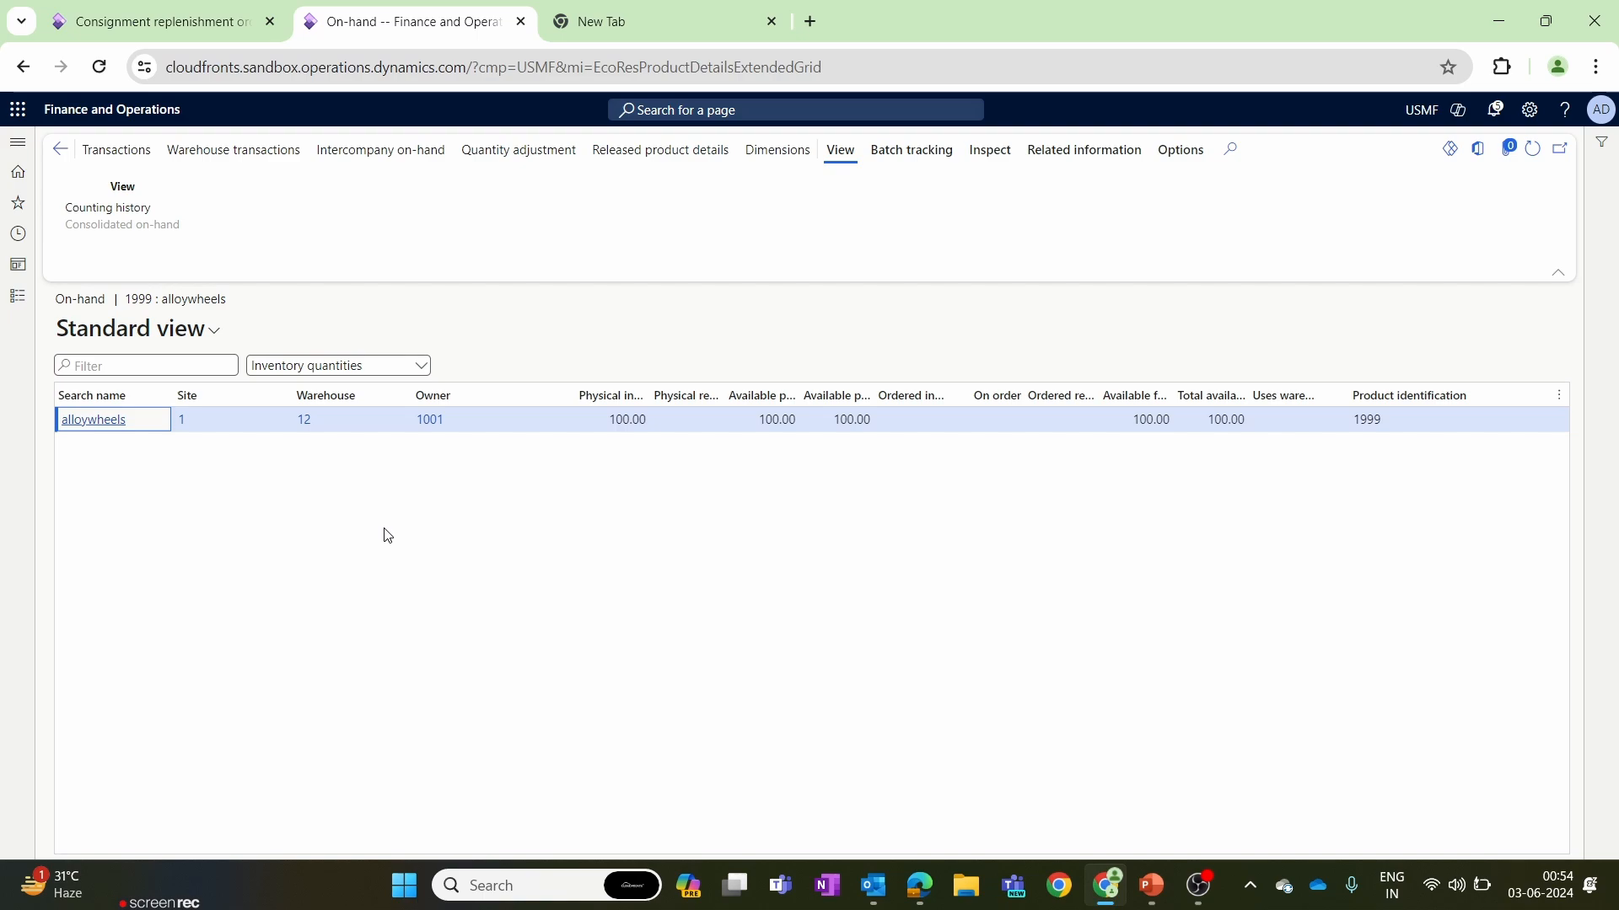
left_click(605, 422)
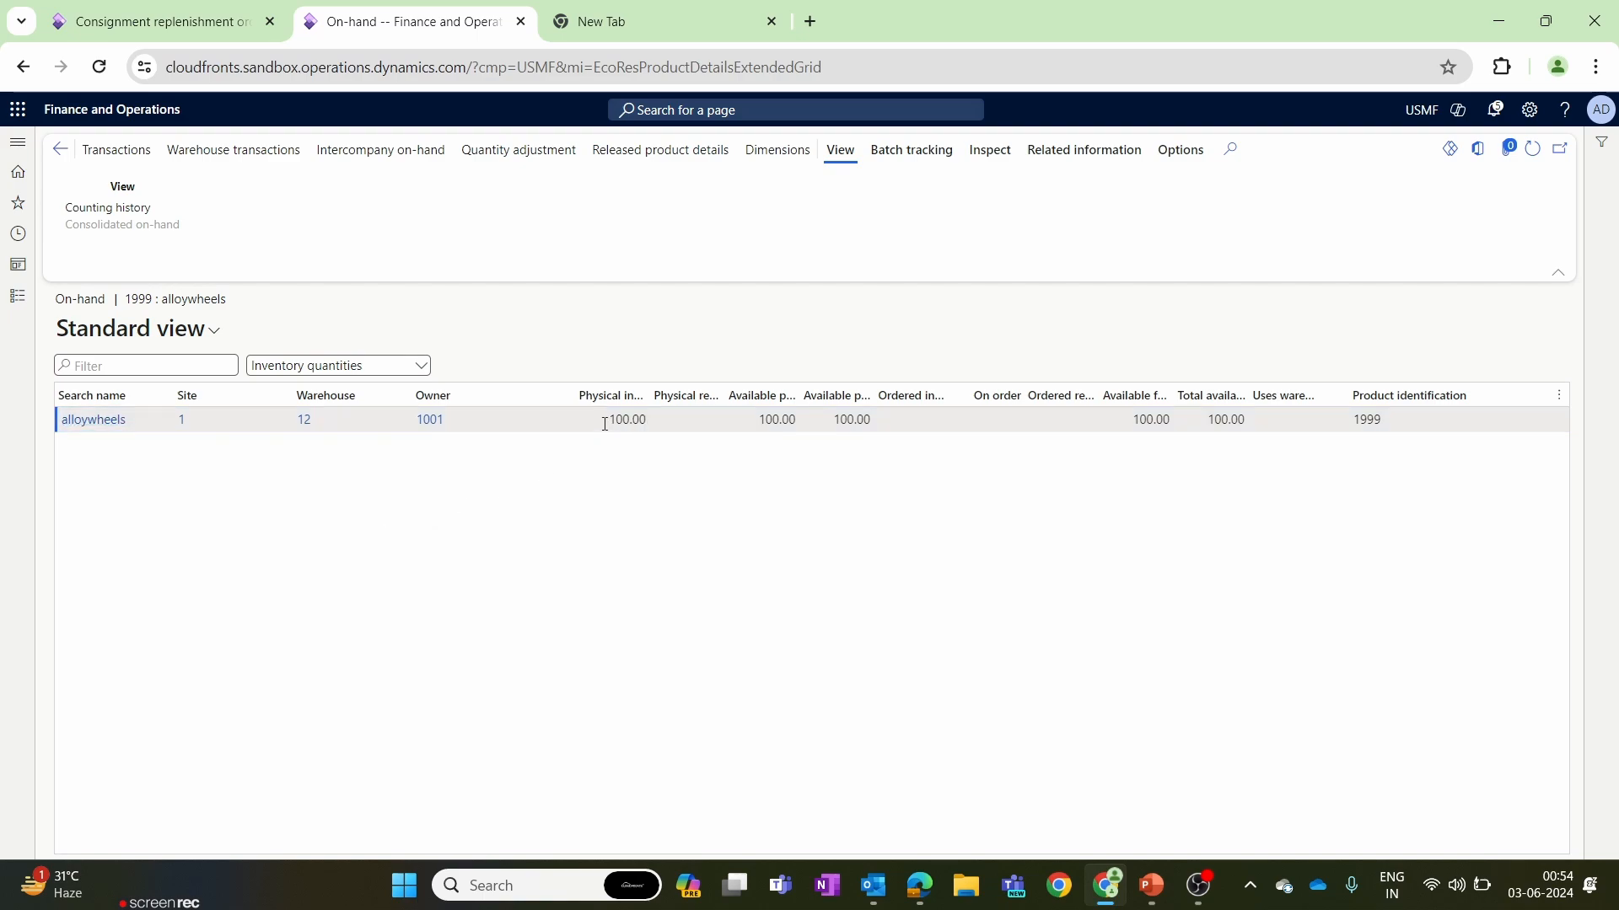
left_click(629, 479)
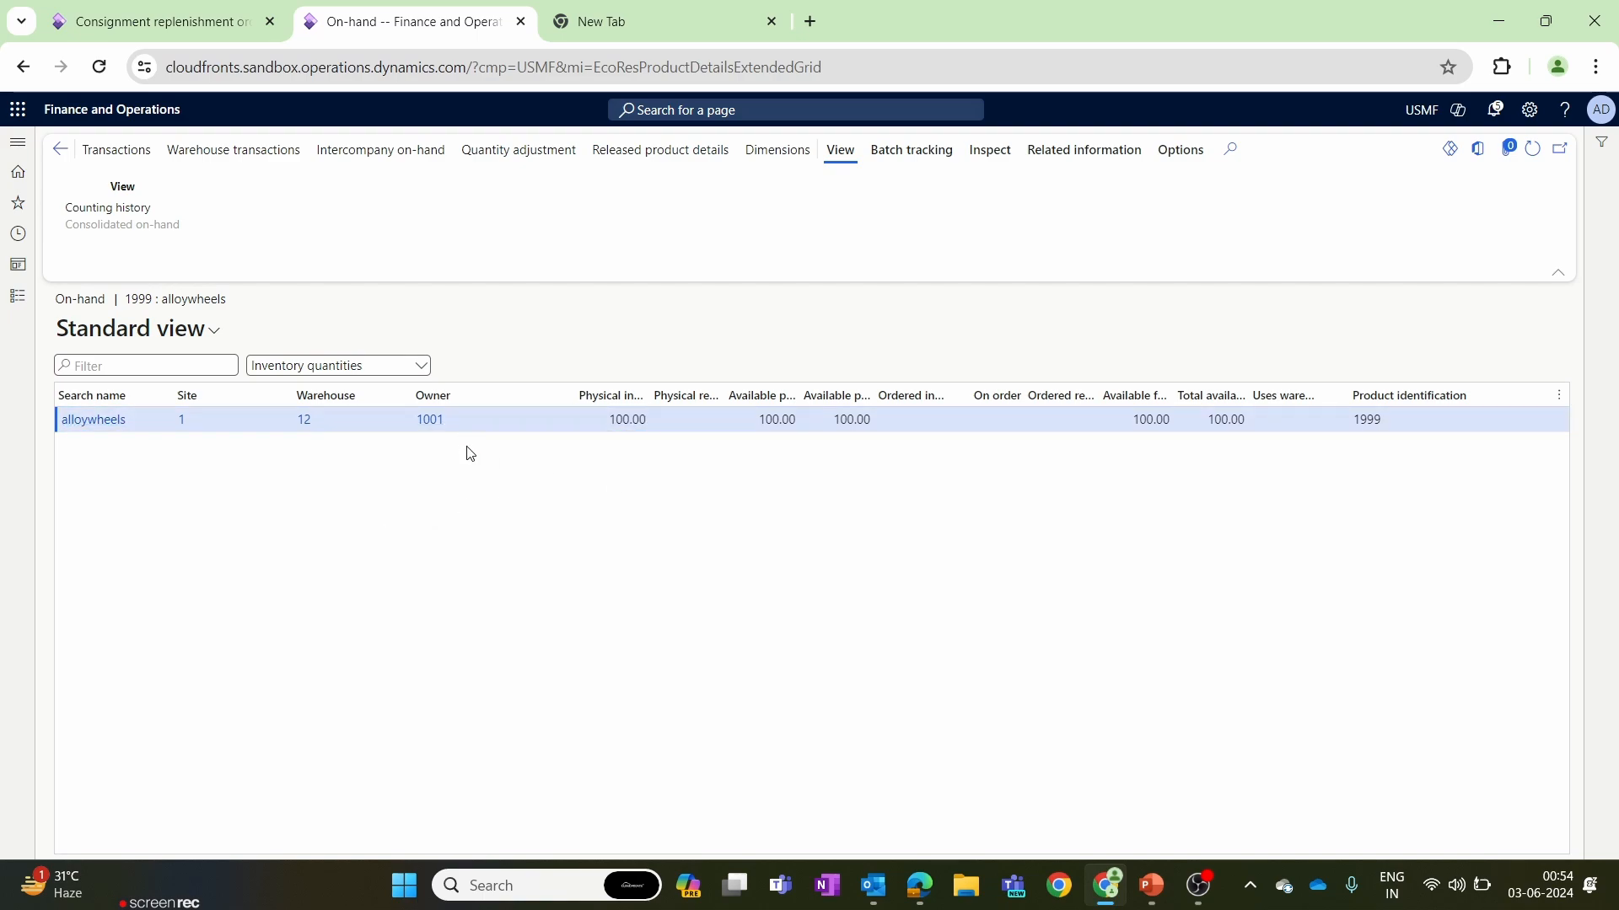
mouse_move(435, 432)
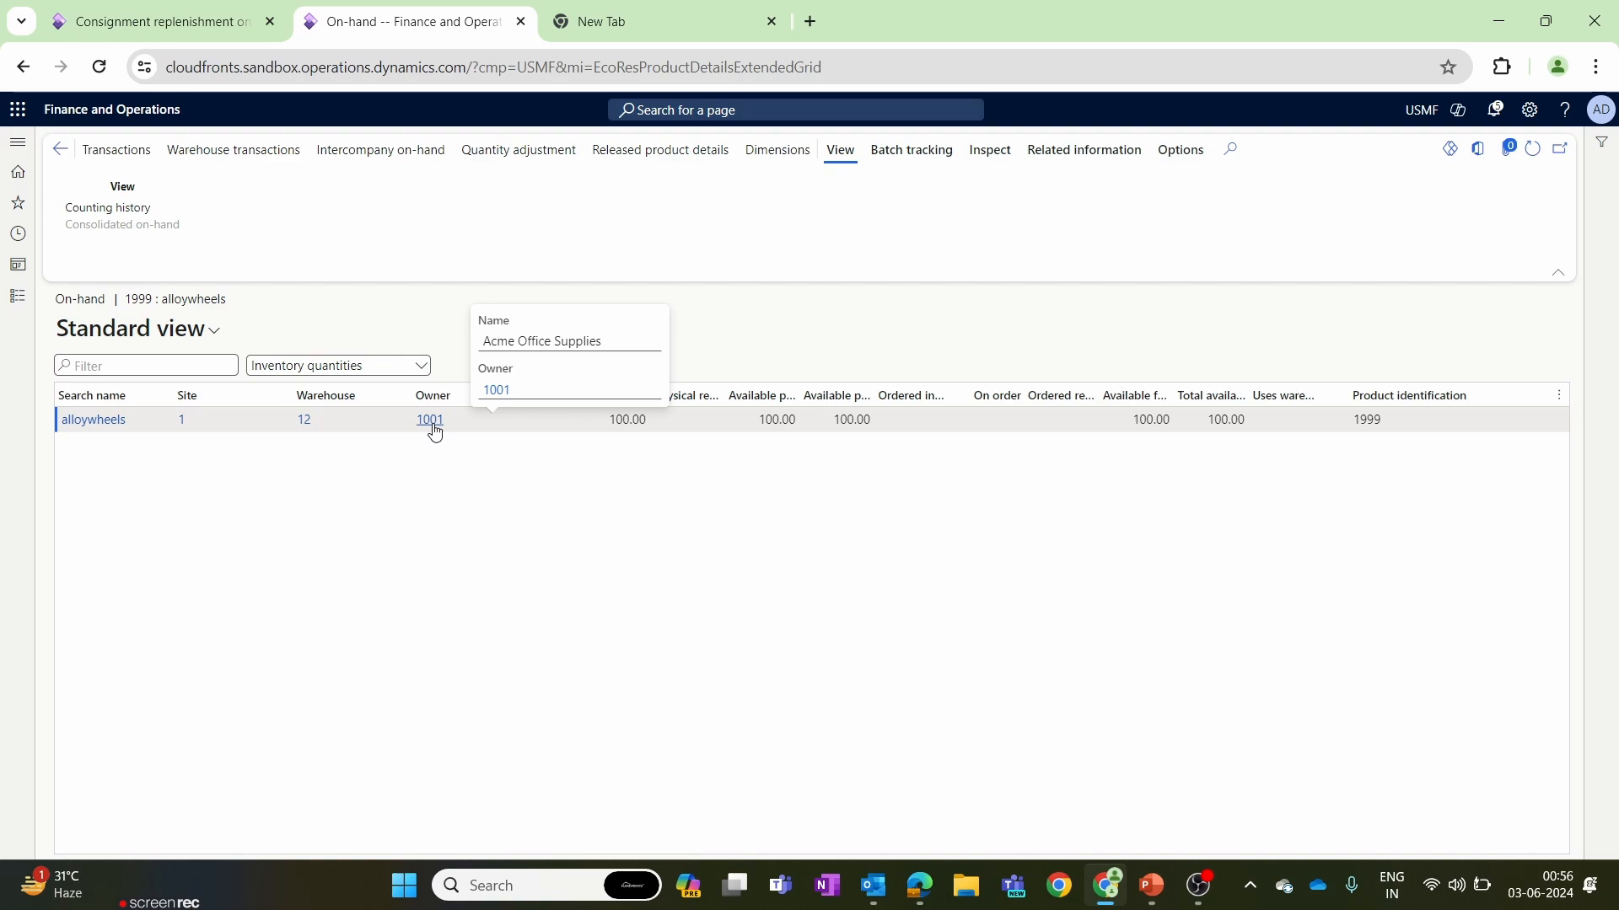
Return to the replenishment order's browser tab and open the inventory ownership change journal in Procurement and sourcing.
left_click(84, 18)
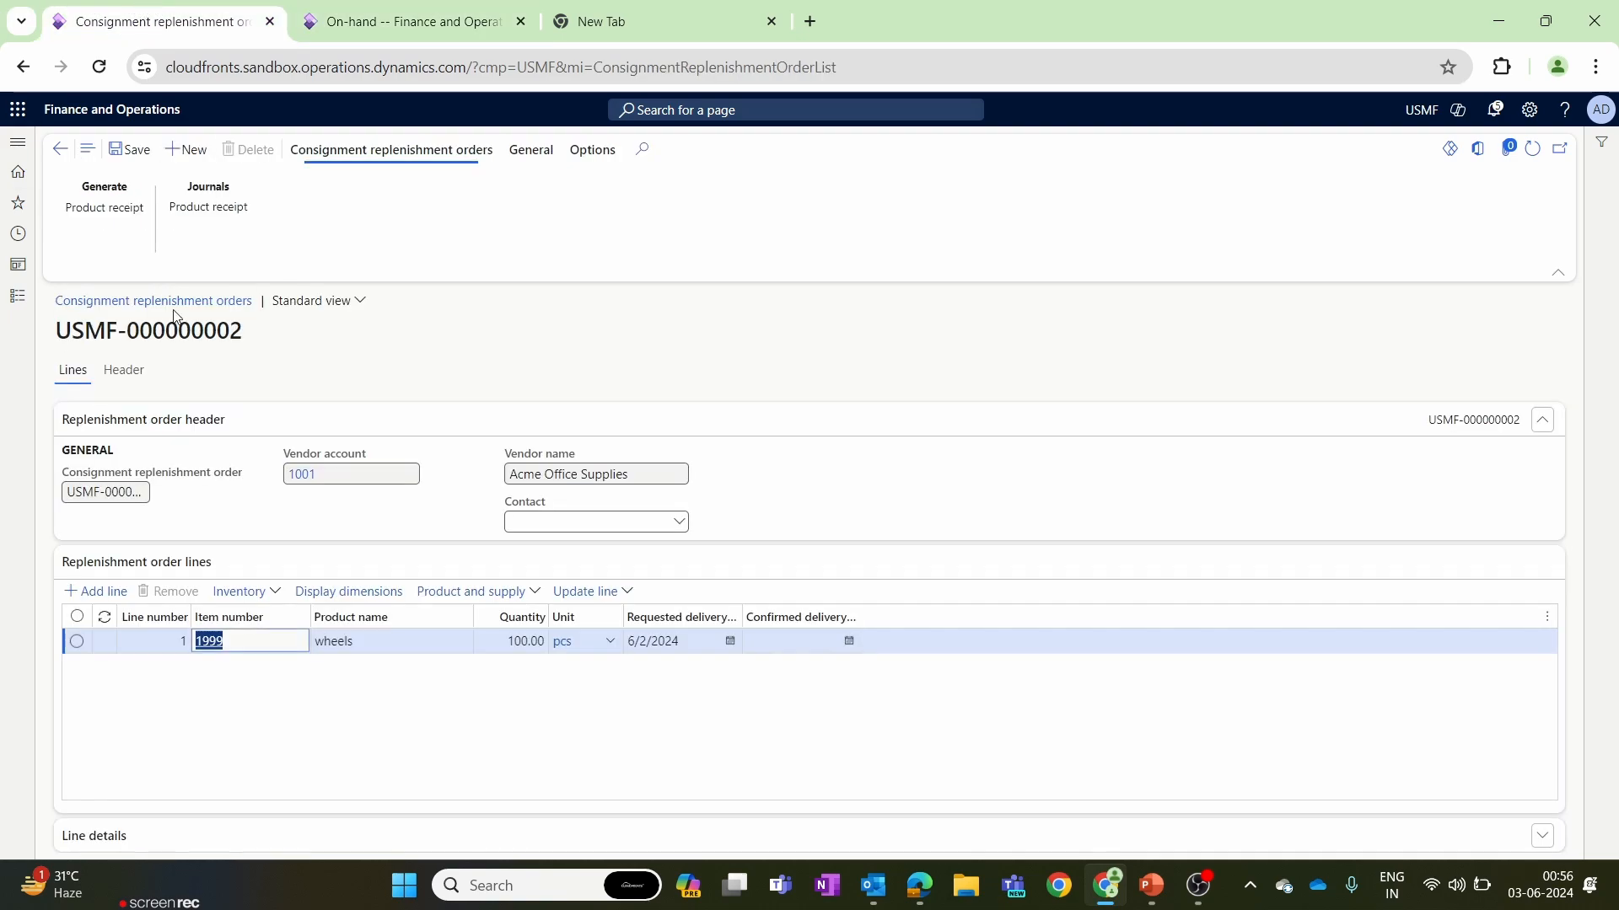
left_click(15, 300)
scroll(169, 590, "down", 5)
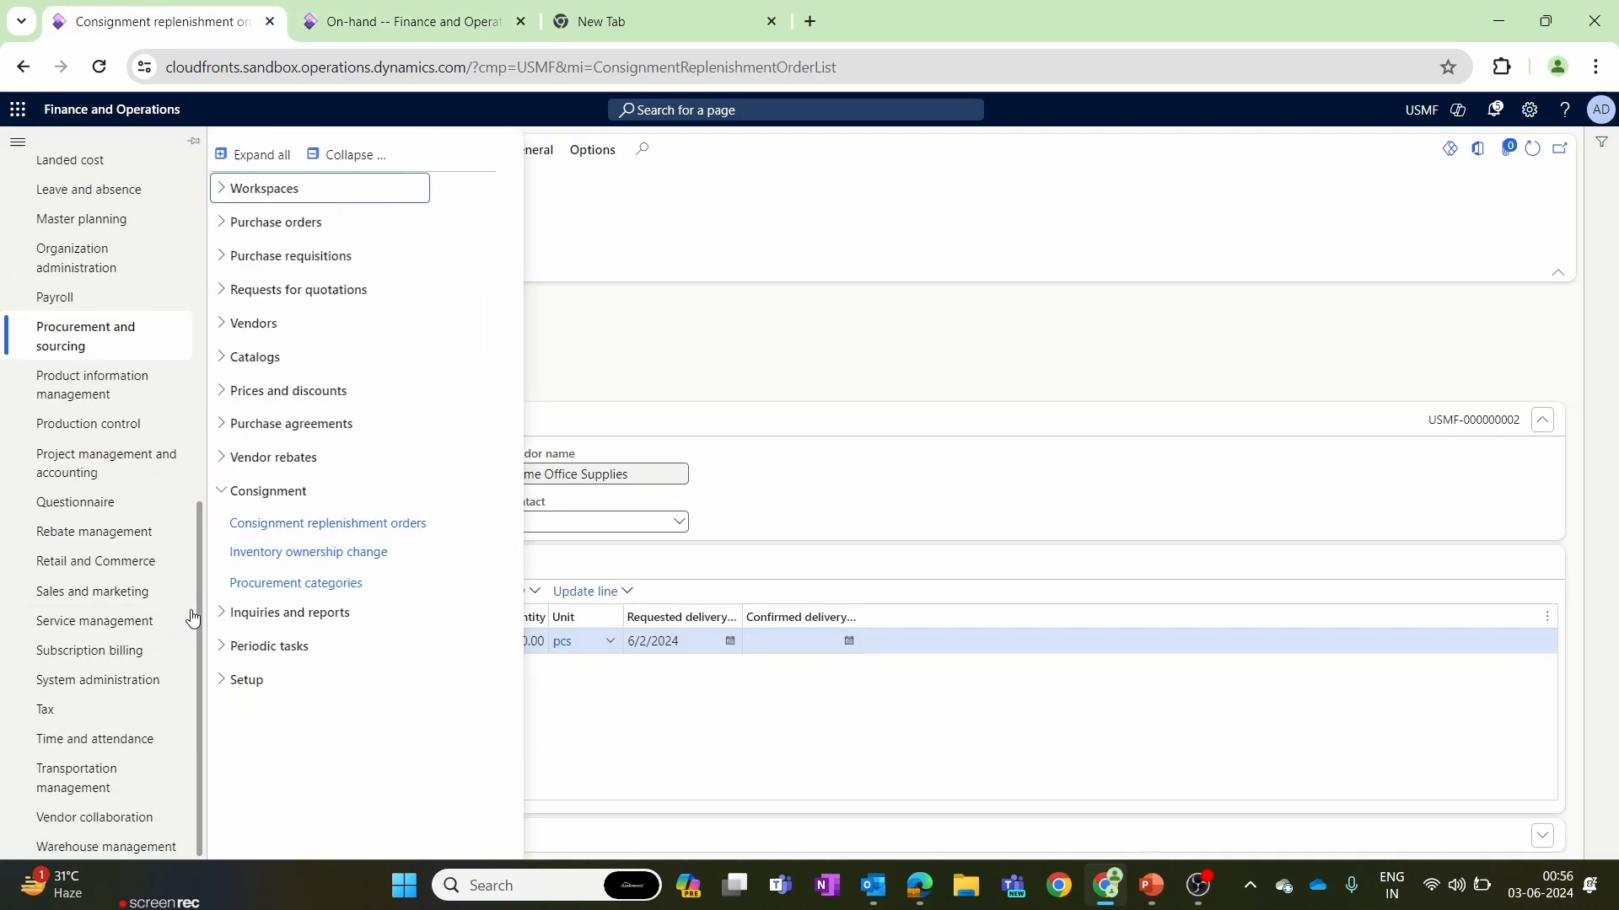
left_click(118, 355)
left_click(350, 157)
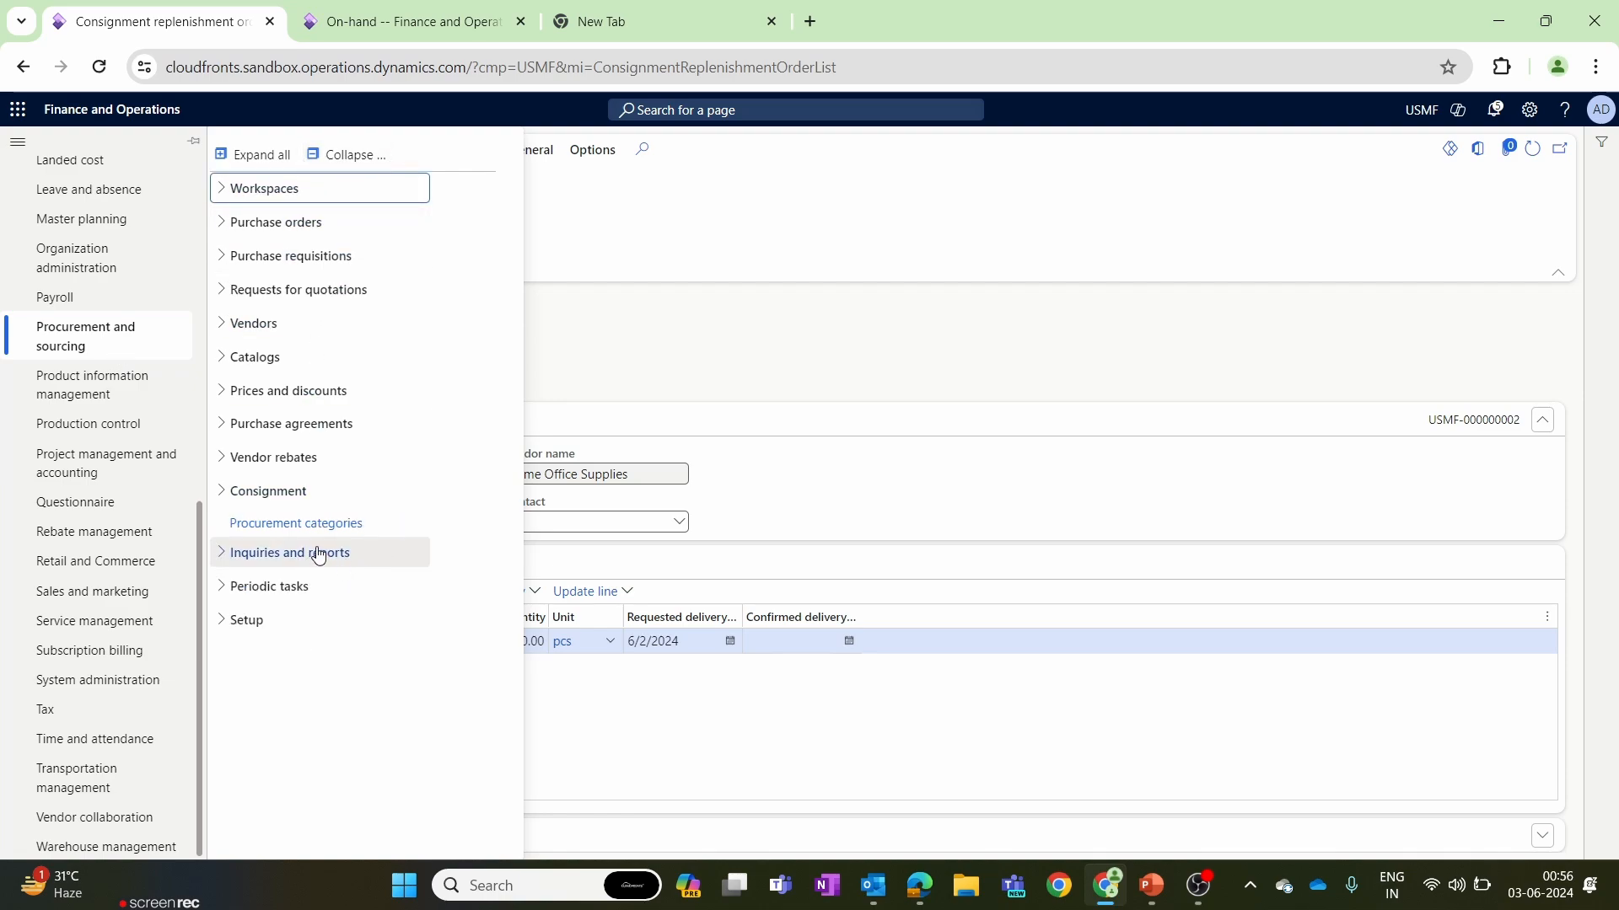
left_click(224, 492)
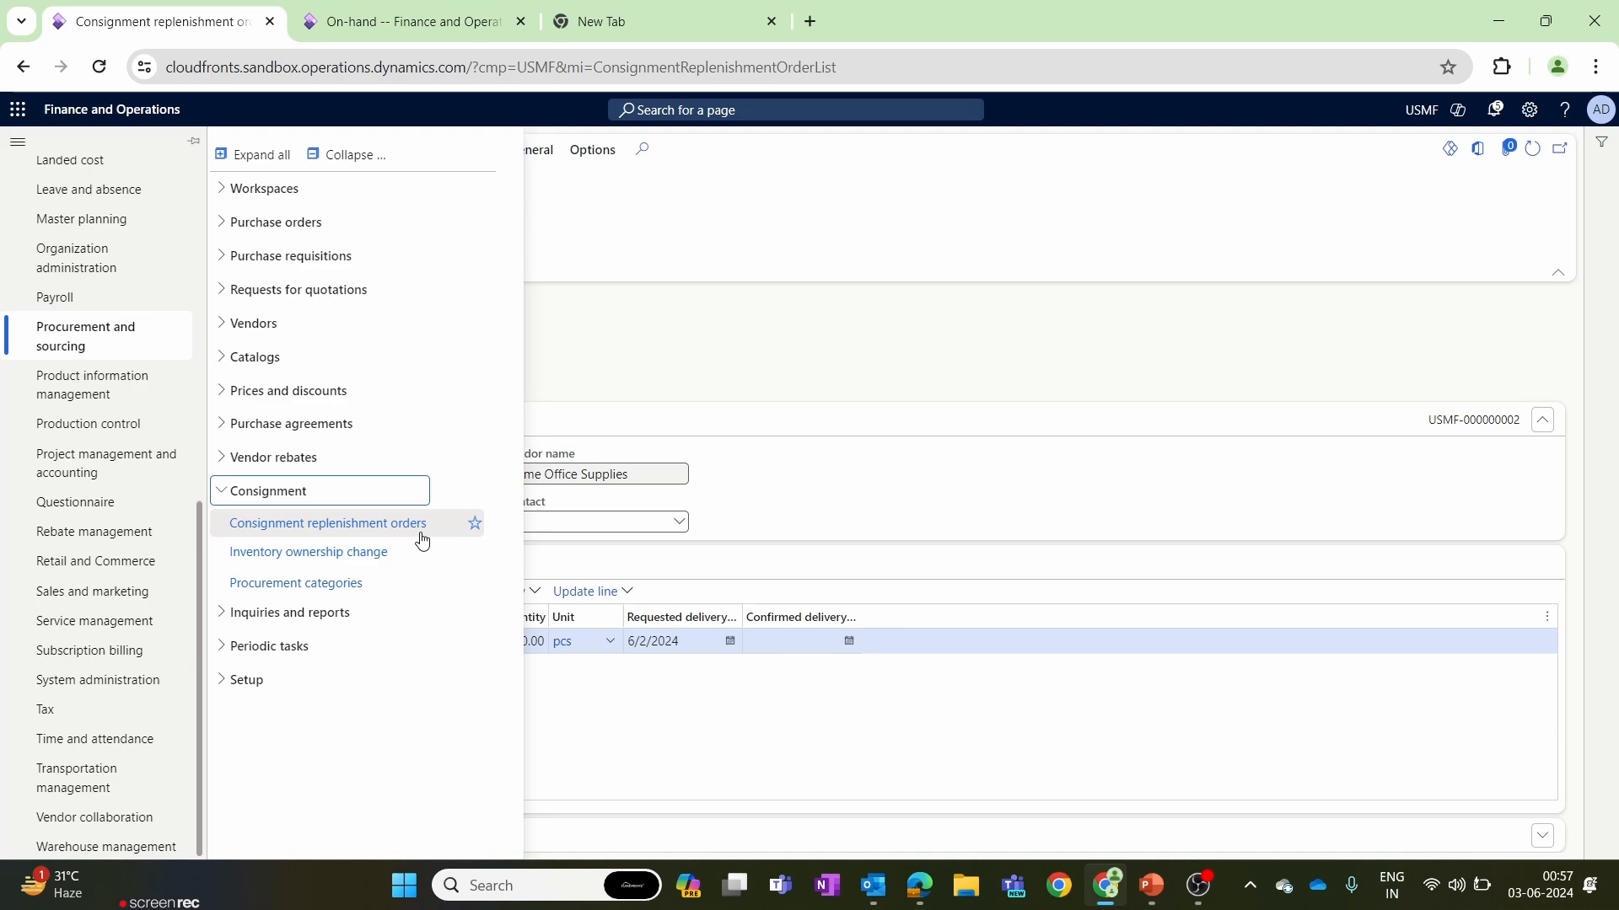
left_click(350, 552)
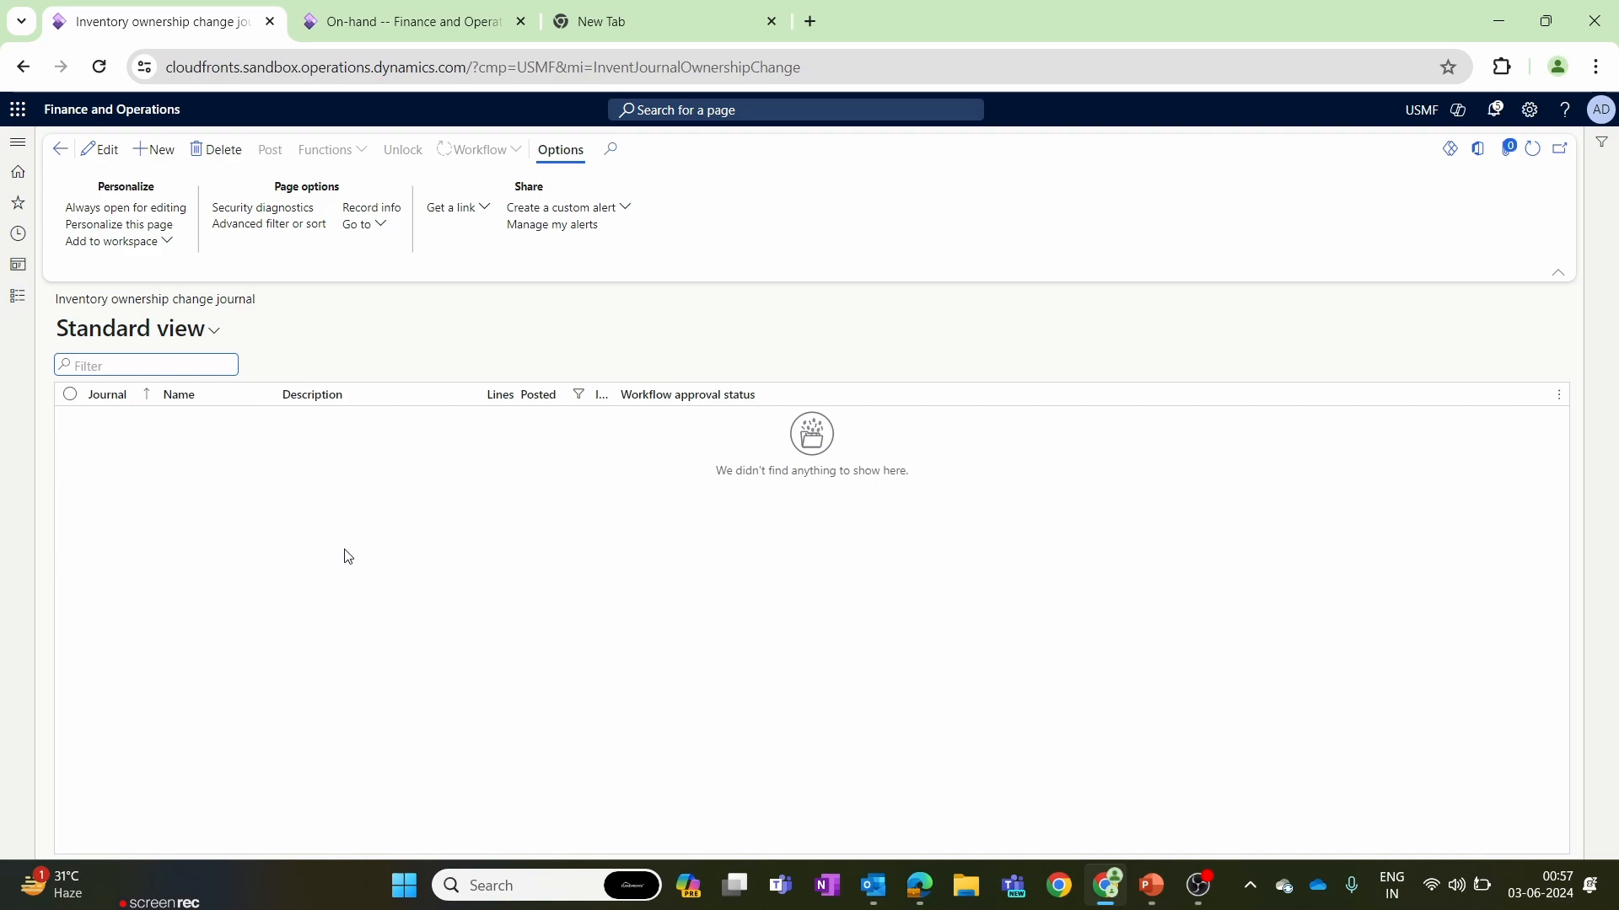
Switch to the on-hand browser tab and open the inventory journal names setup in Inventory management.
left_click(405, 21)
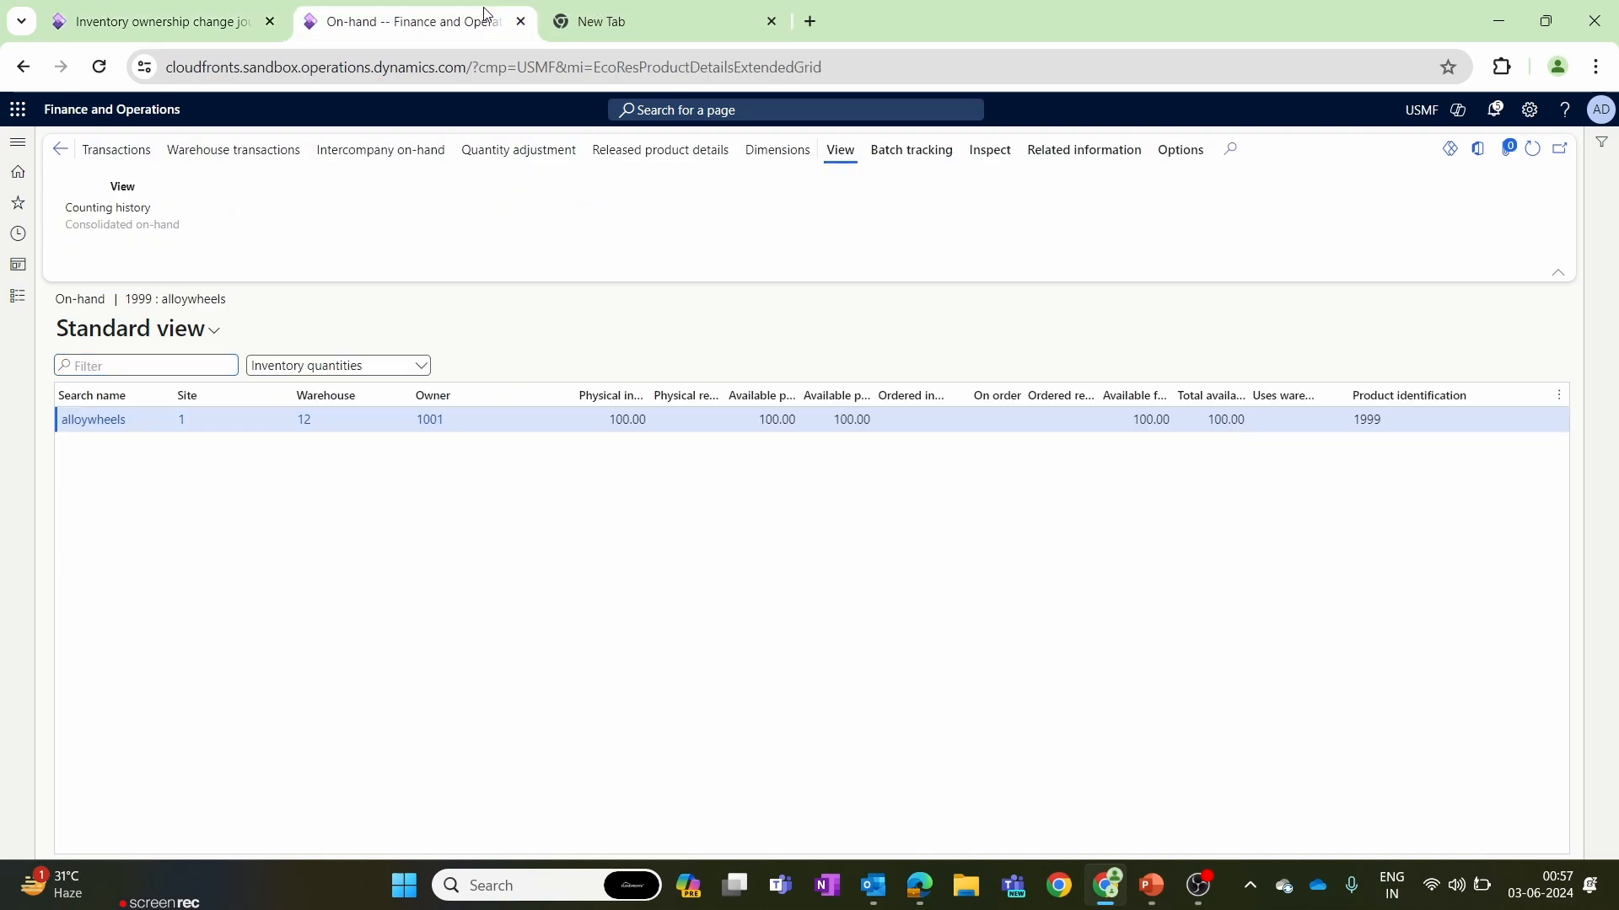
left_click(5, 299)
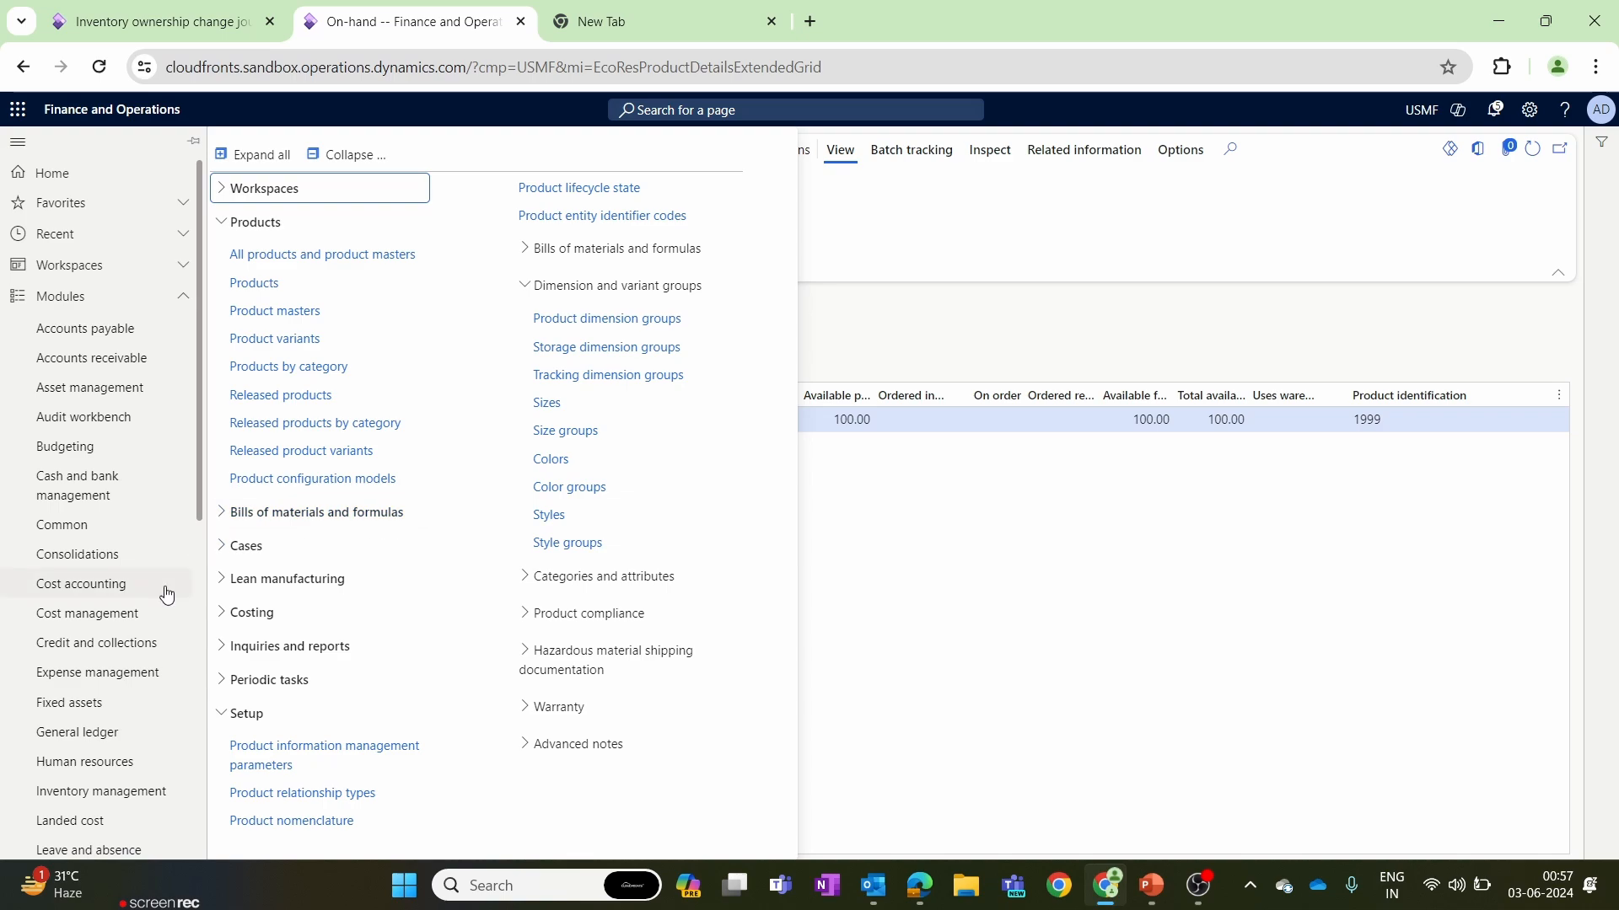
left_click(120, 790)
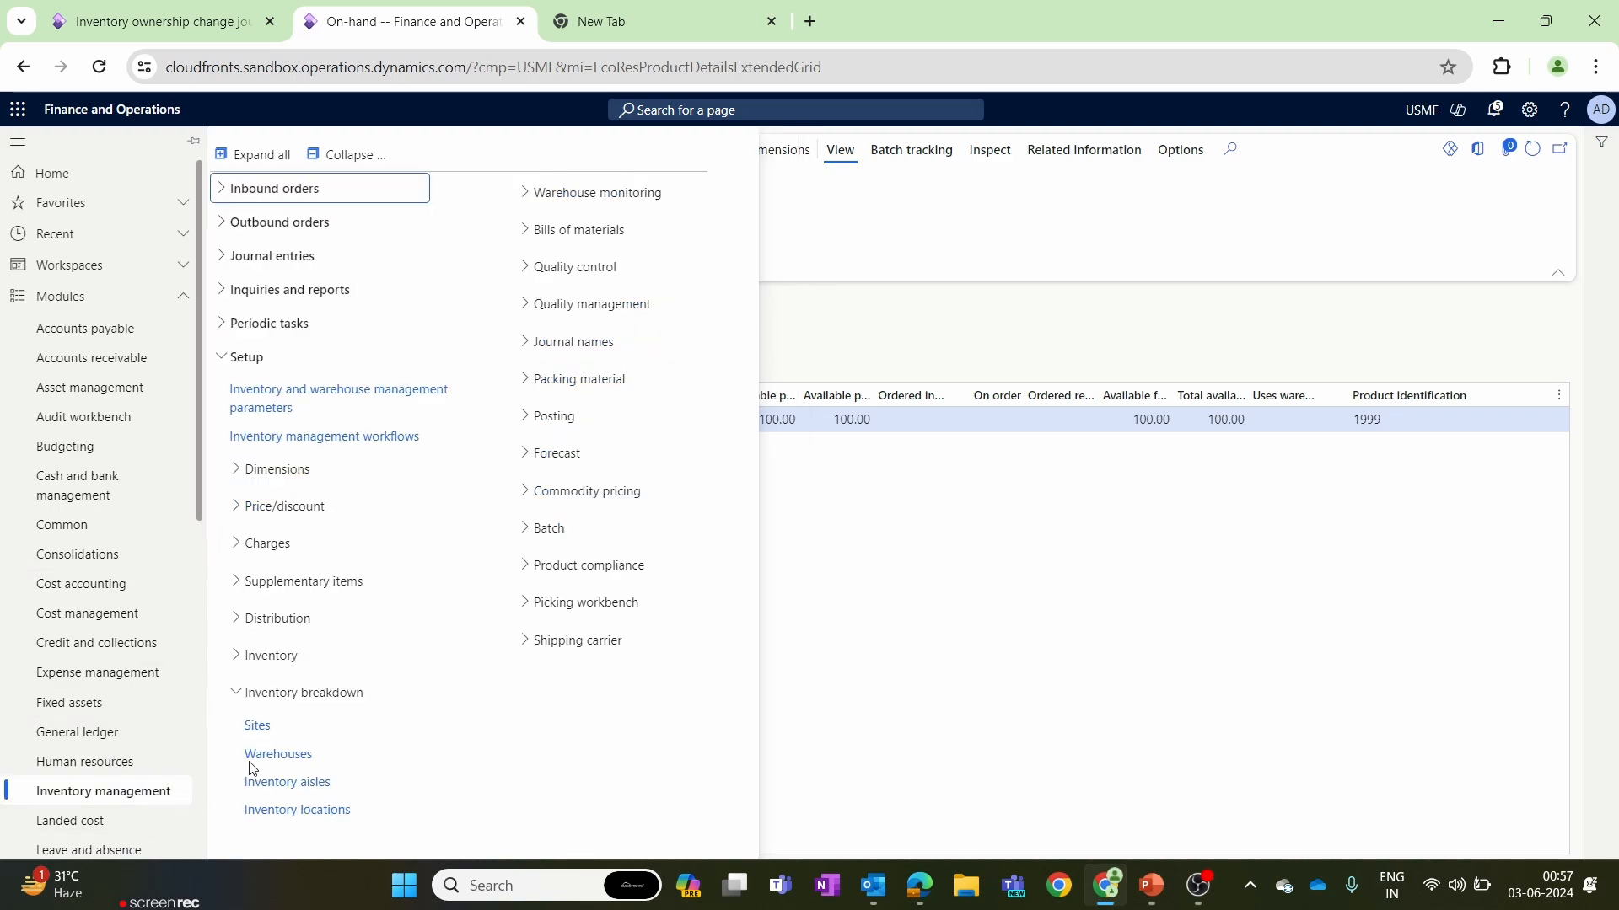
left_click(319, 155)
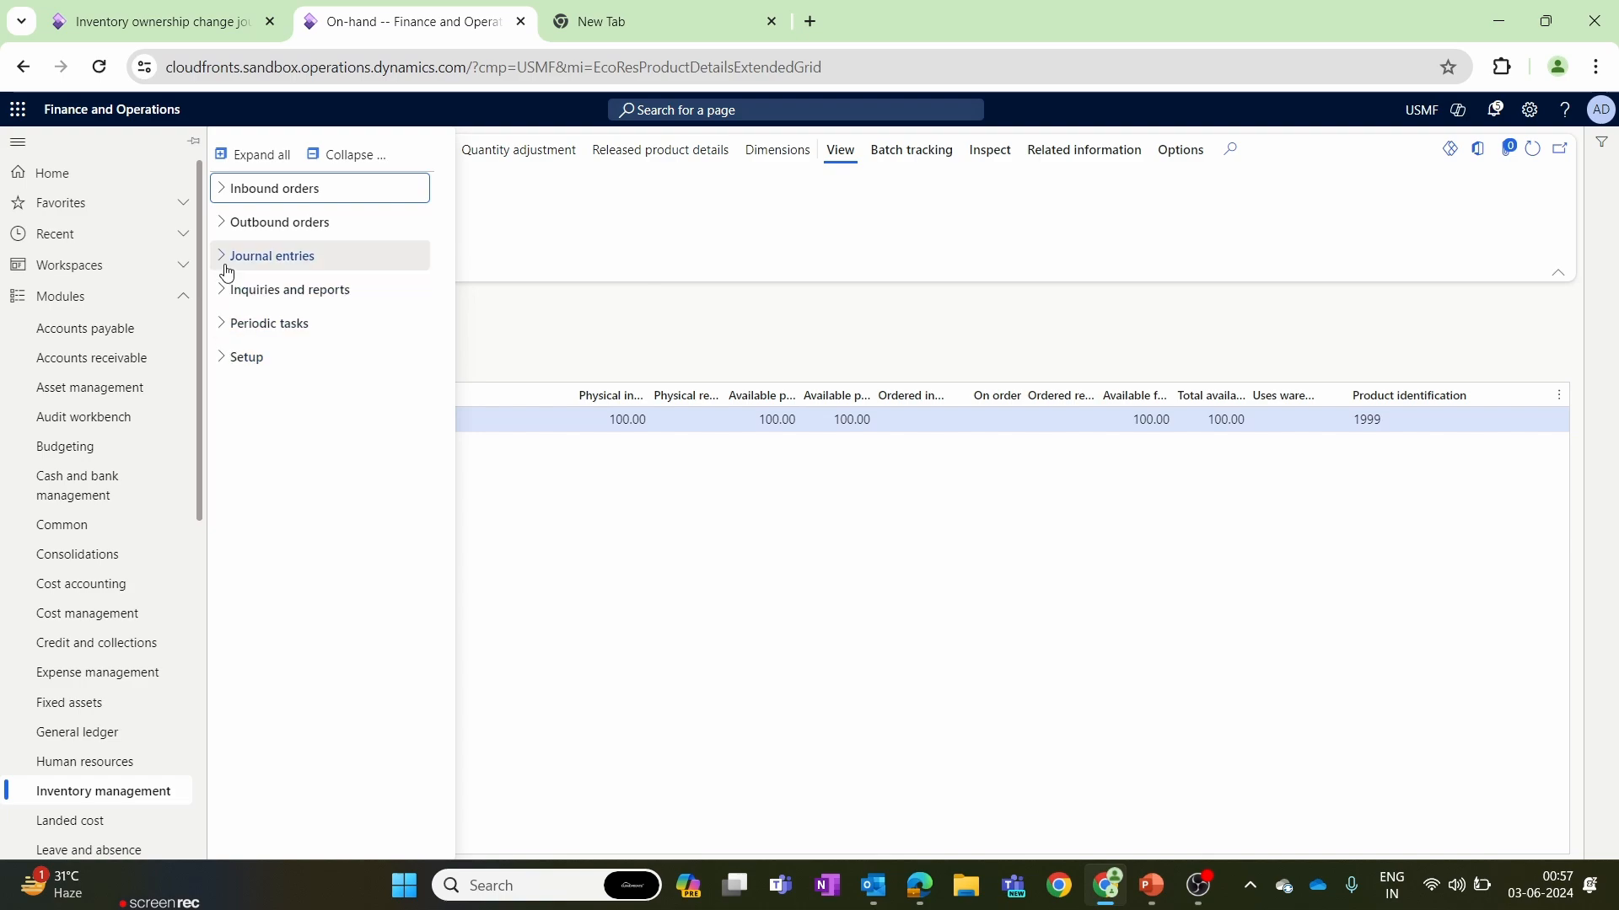
left_click(228, 360)
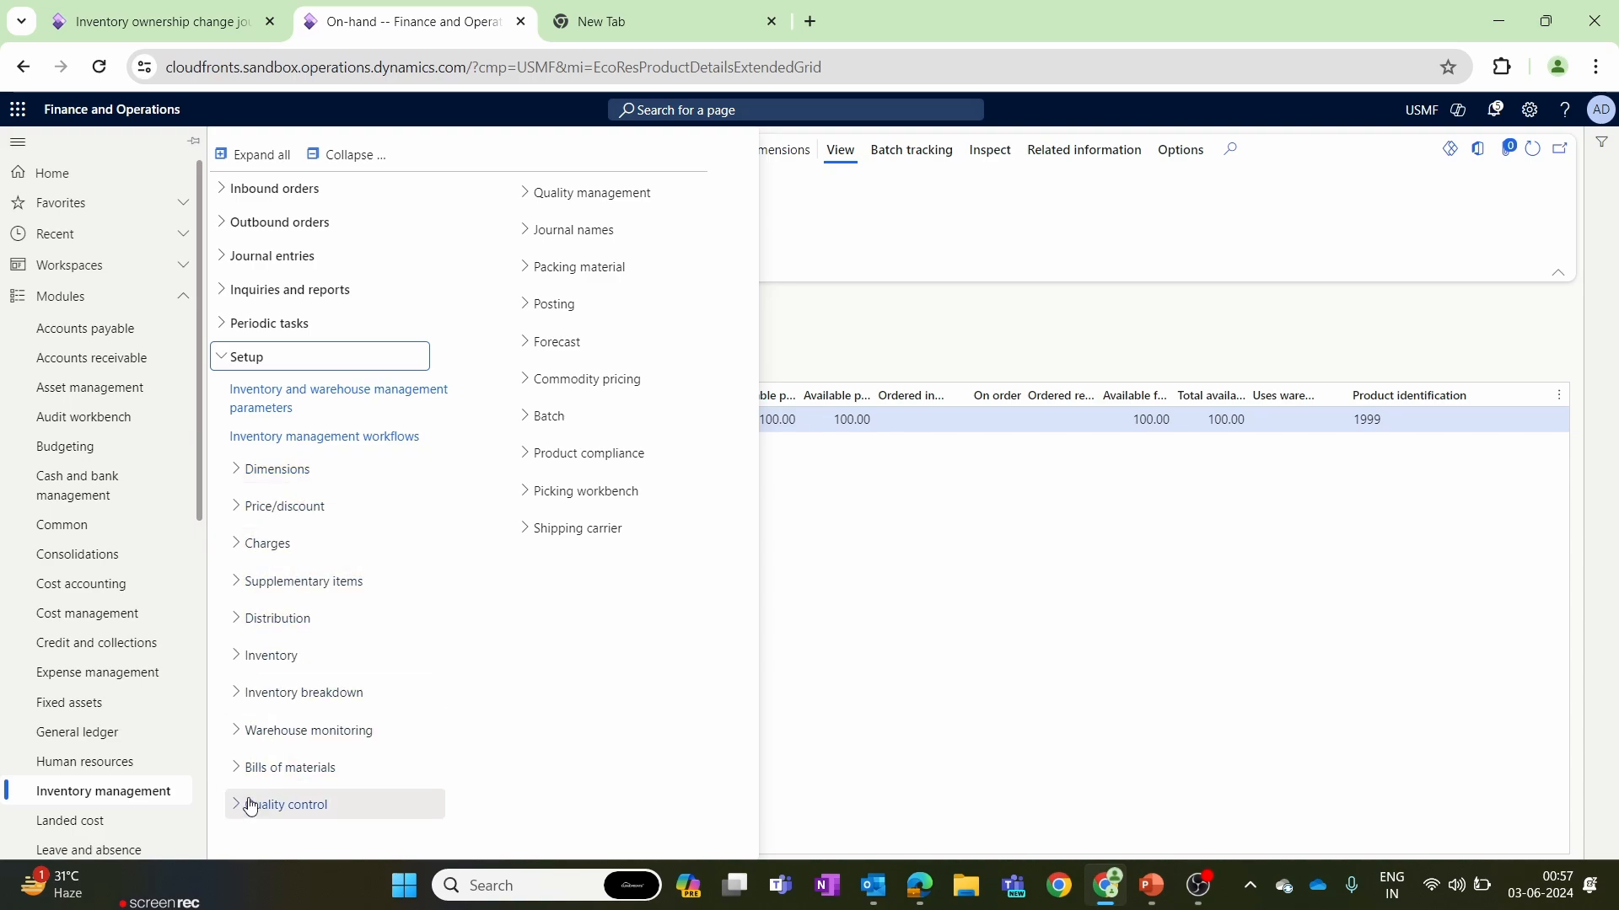
left_click(520, 239)
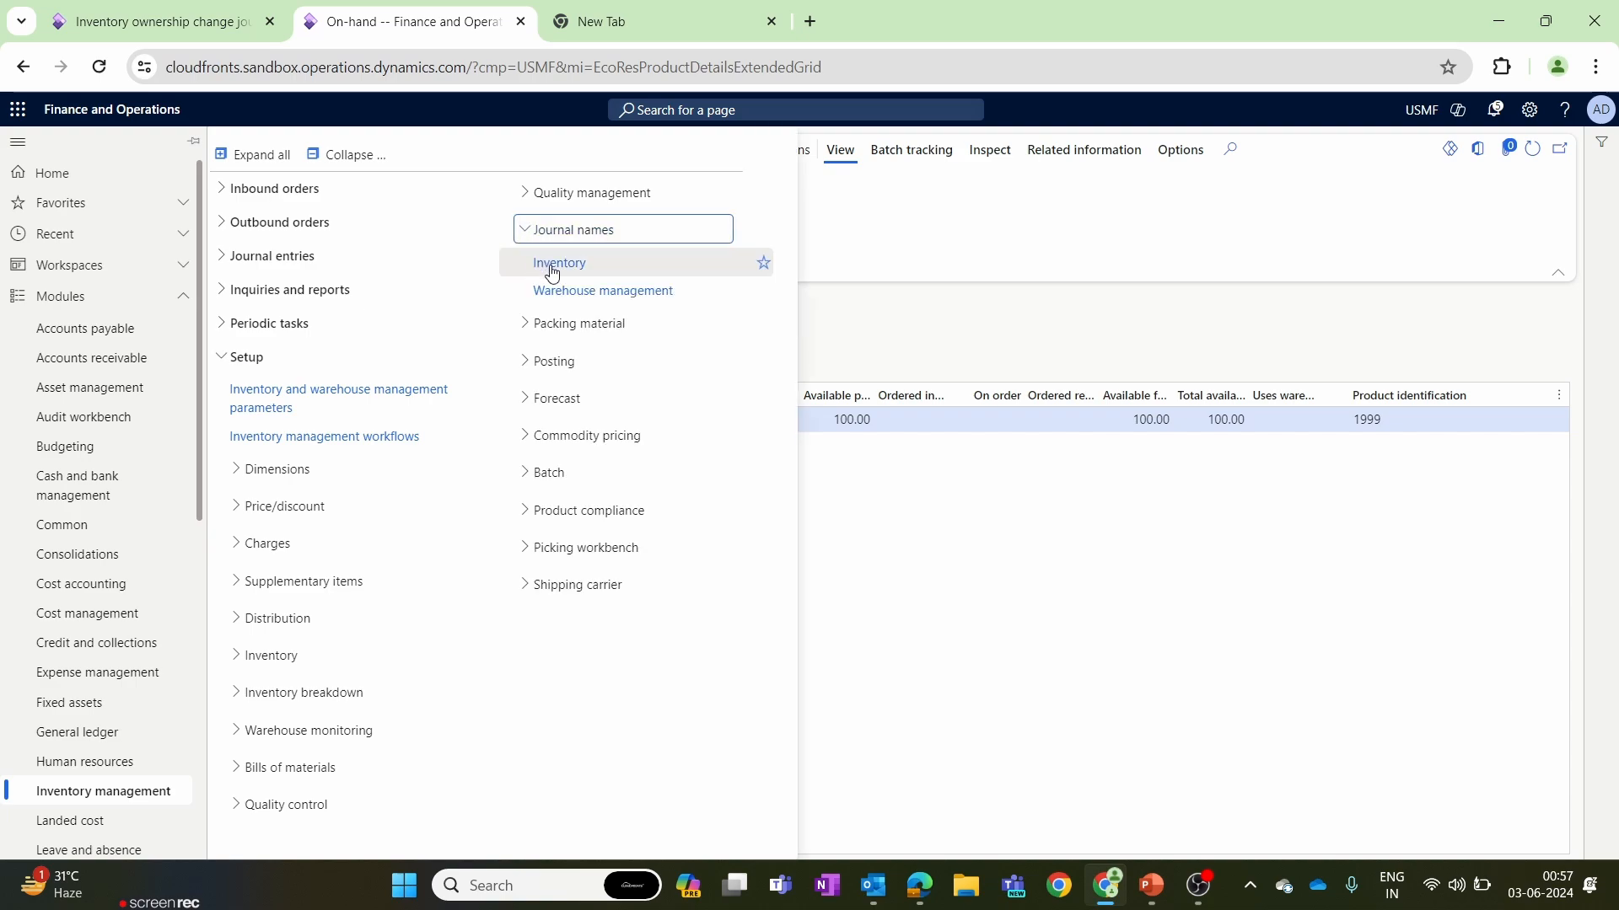
left_click(553, 268)
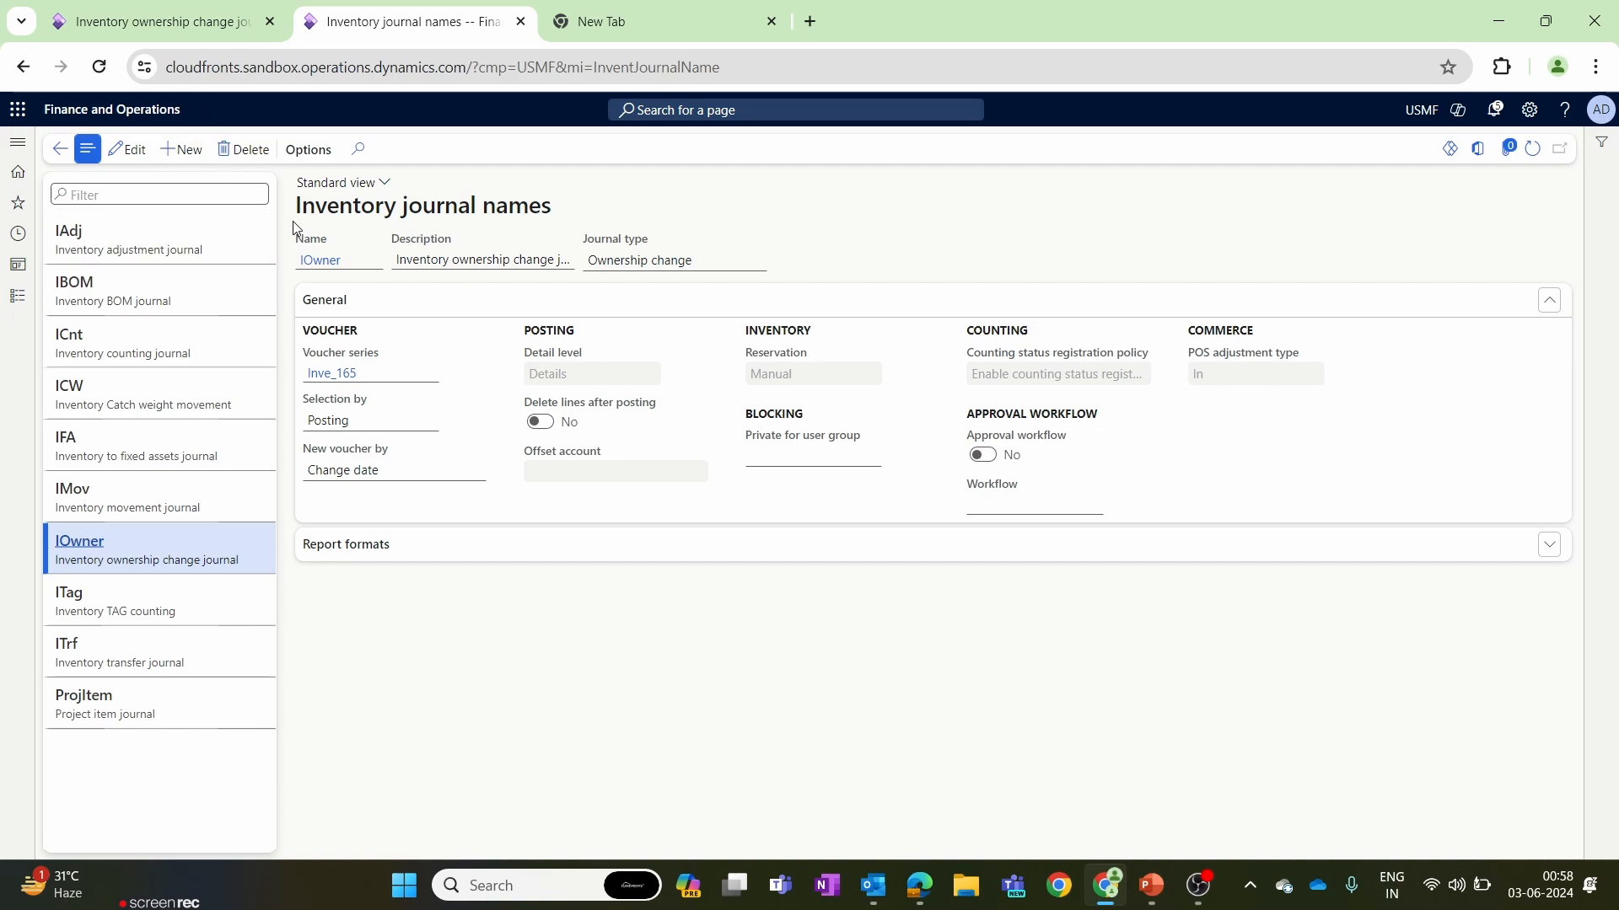
Examine the IOwner journal name's description, journal type, voucher settings and report formats.
left_click(444, 260)
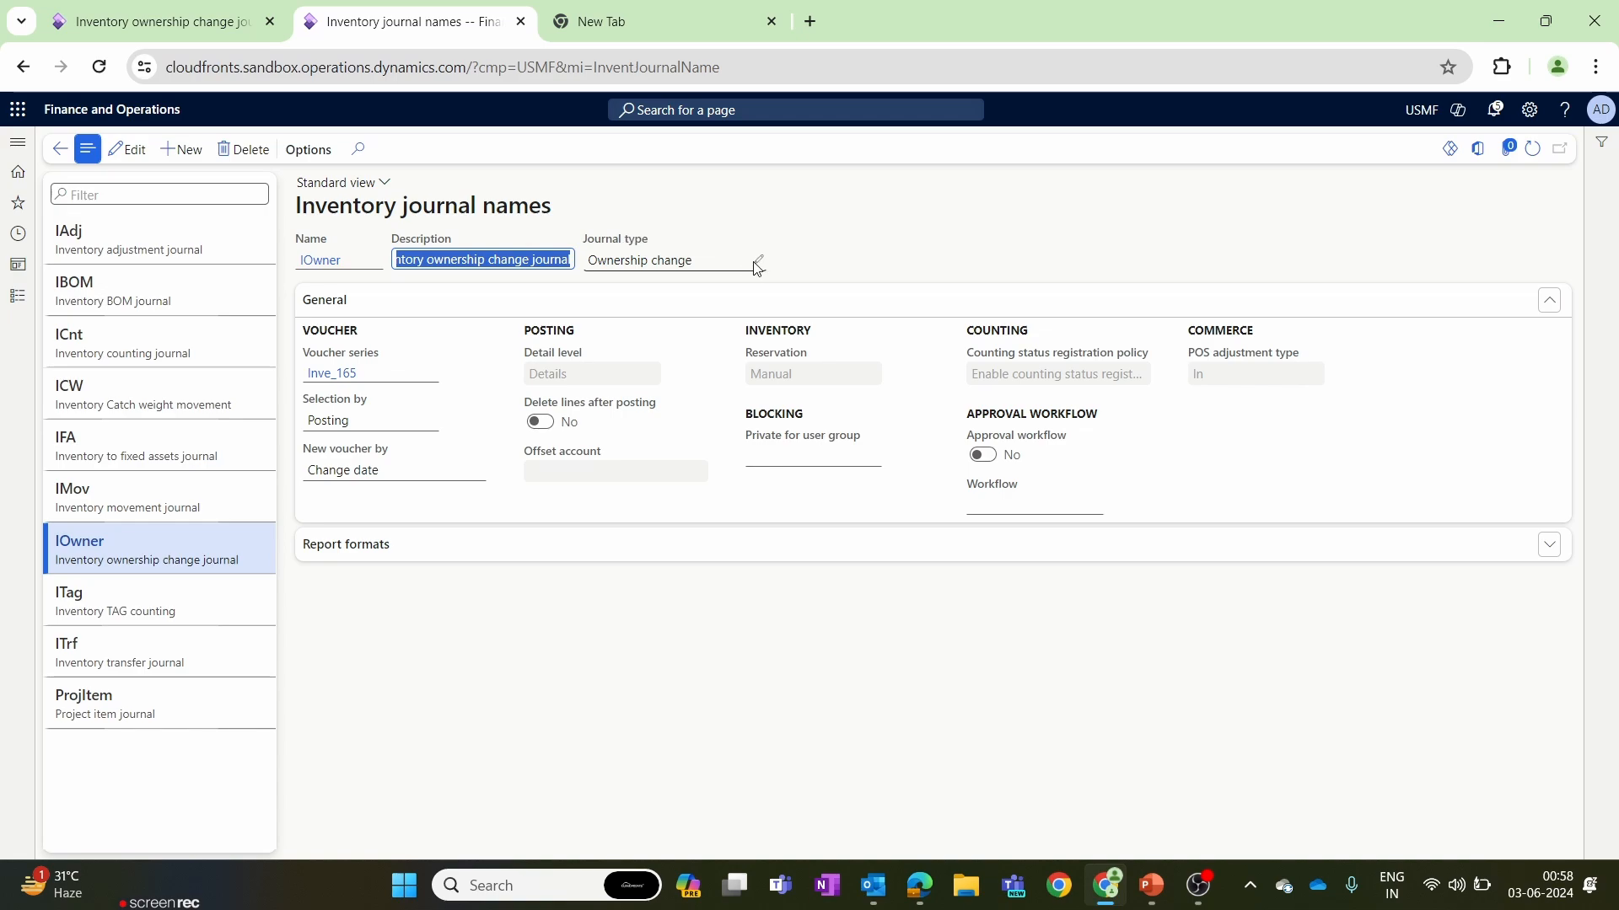
left_click(755, 264)
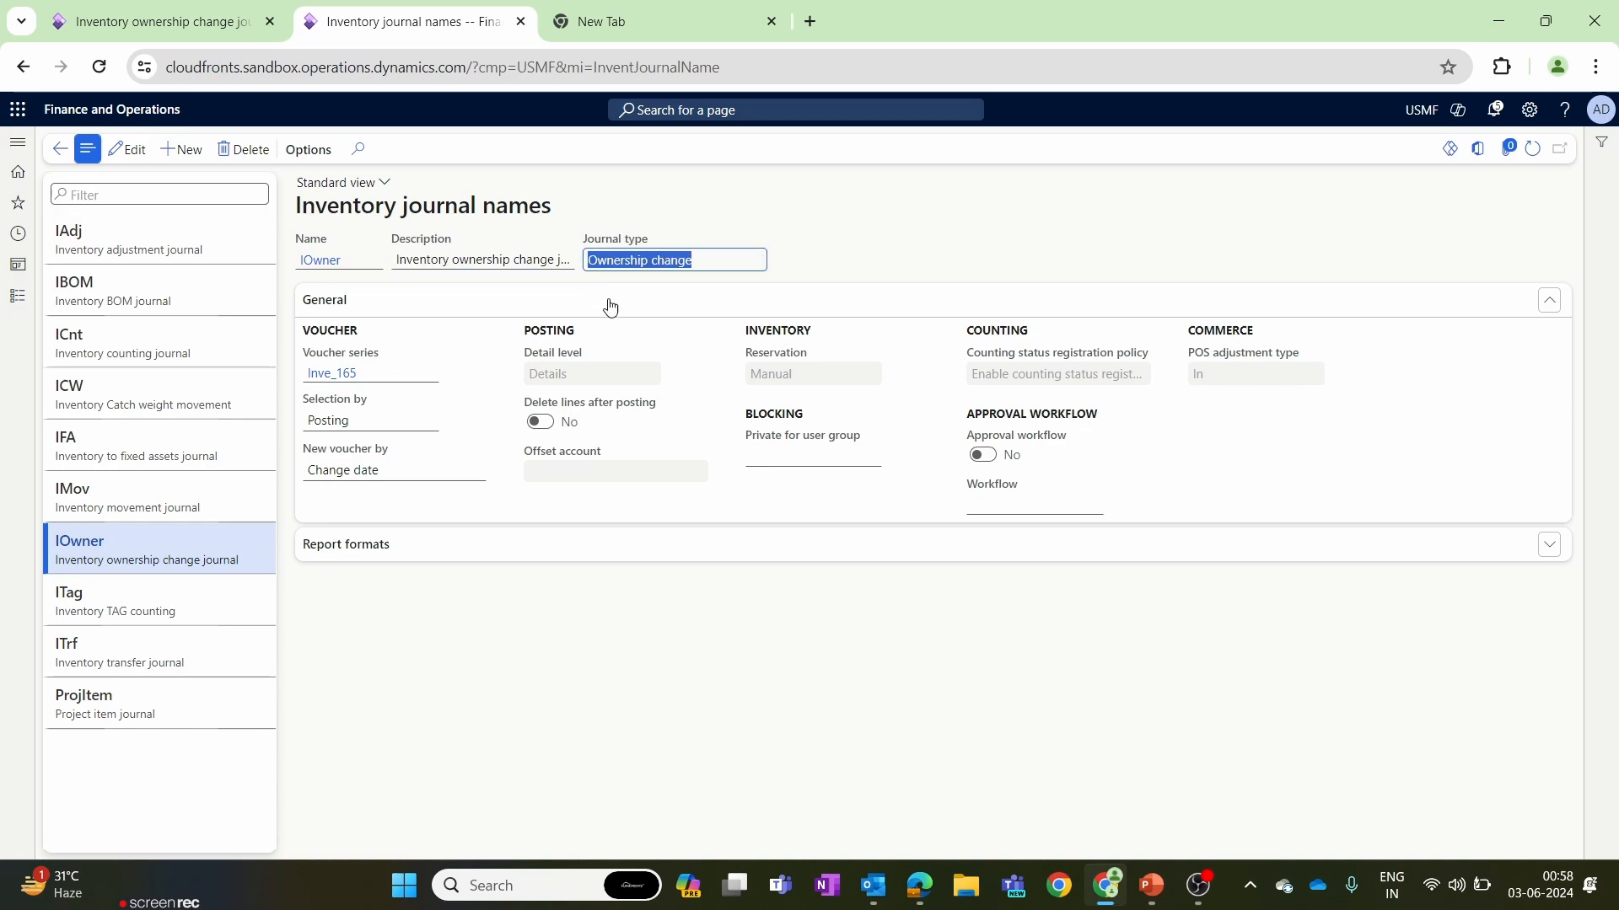
left_click(53, 10)
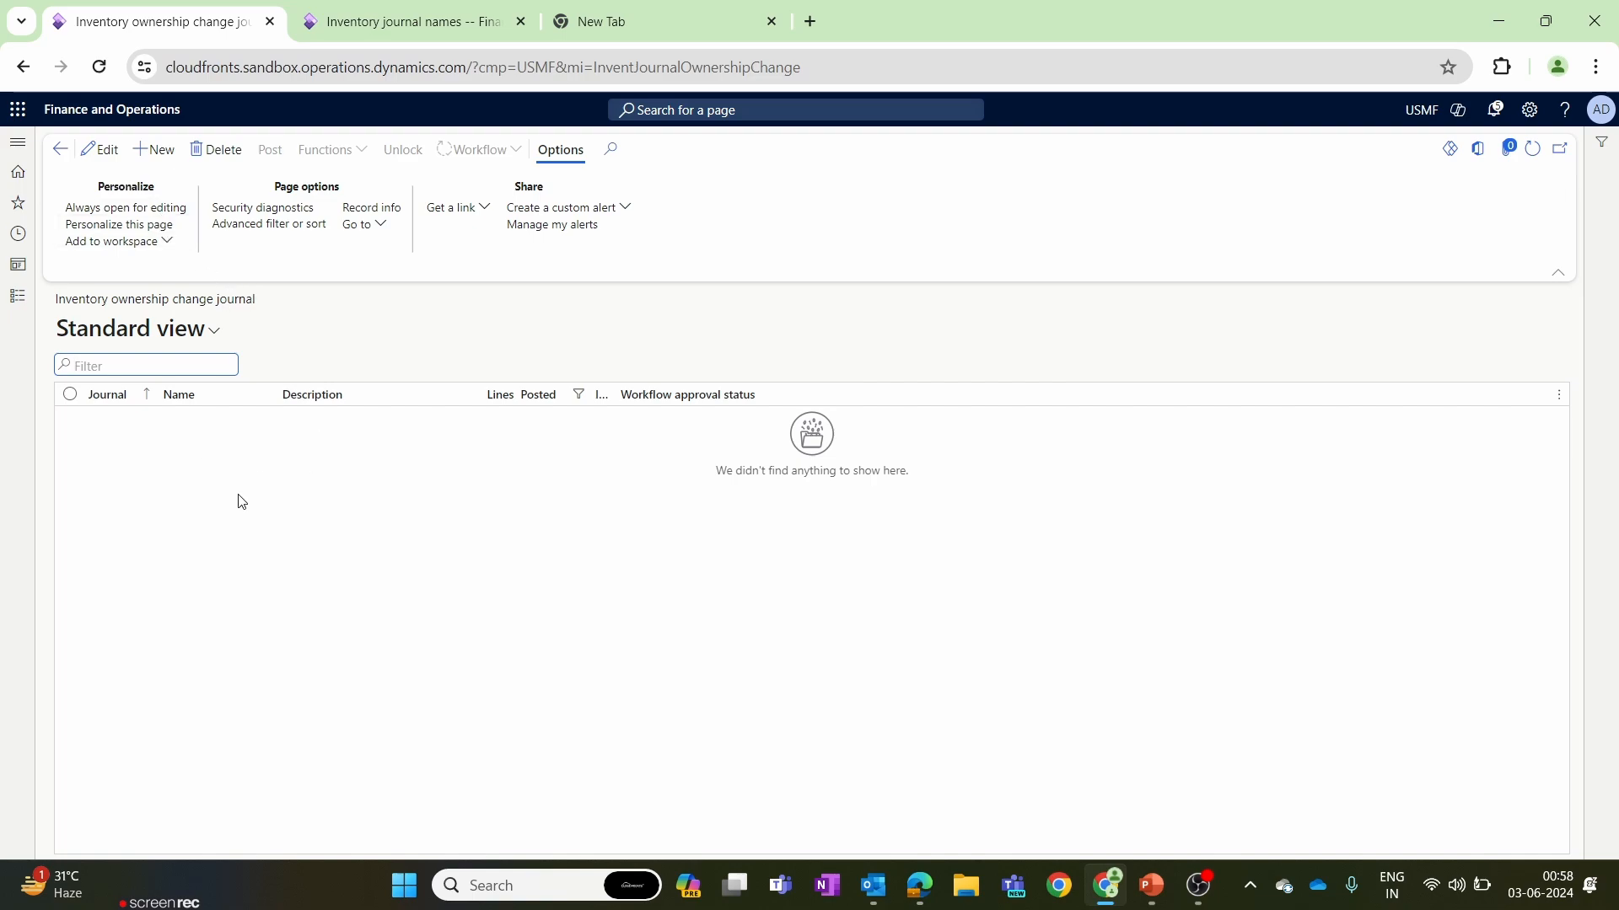
left_click(329, 12)
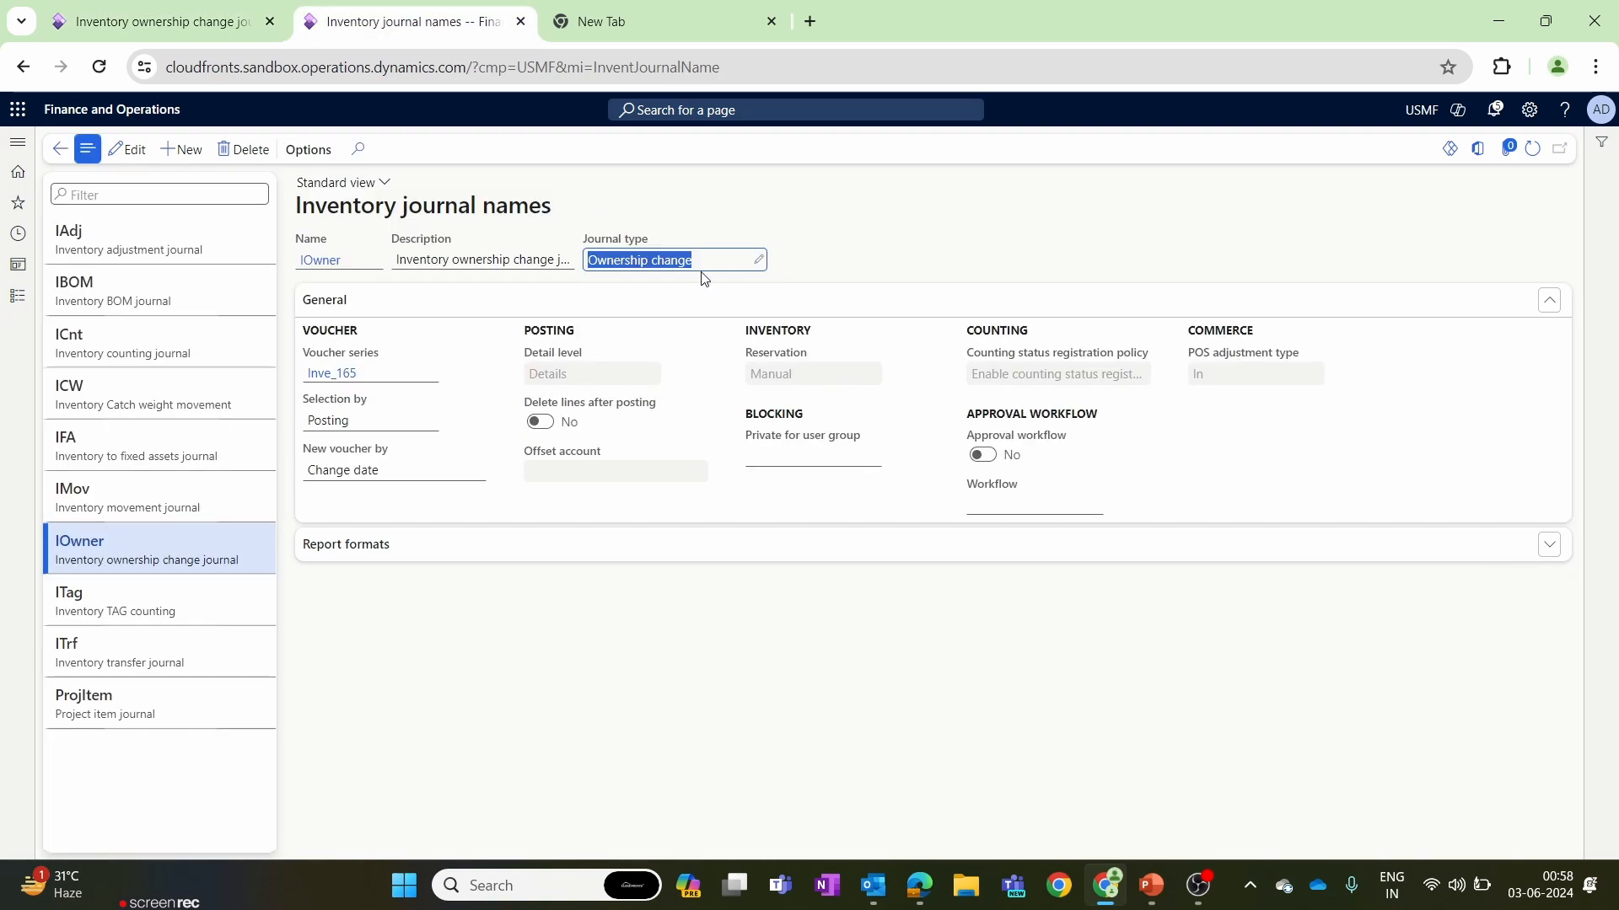
left_click(417, 555)
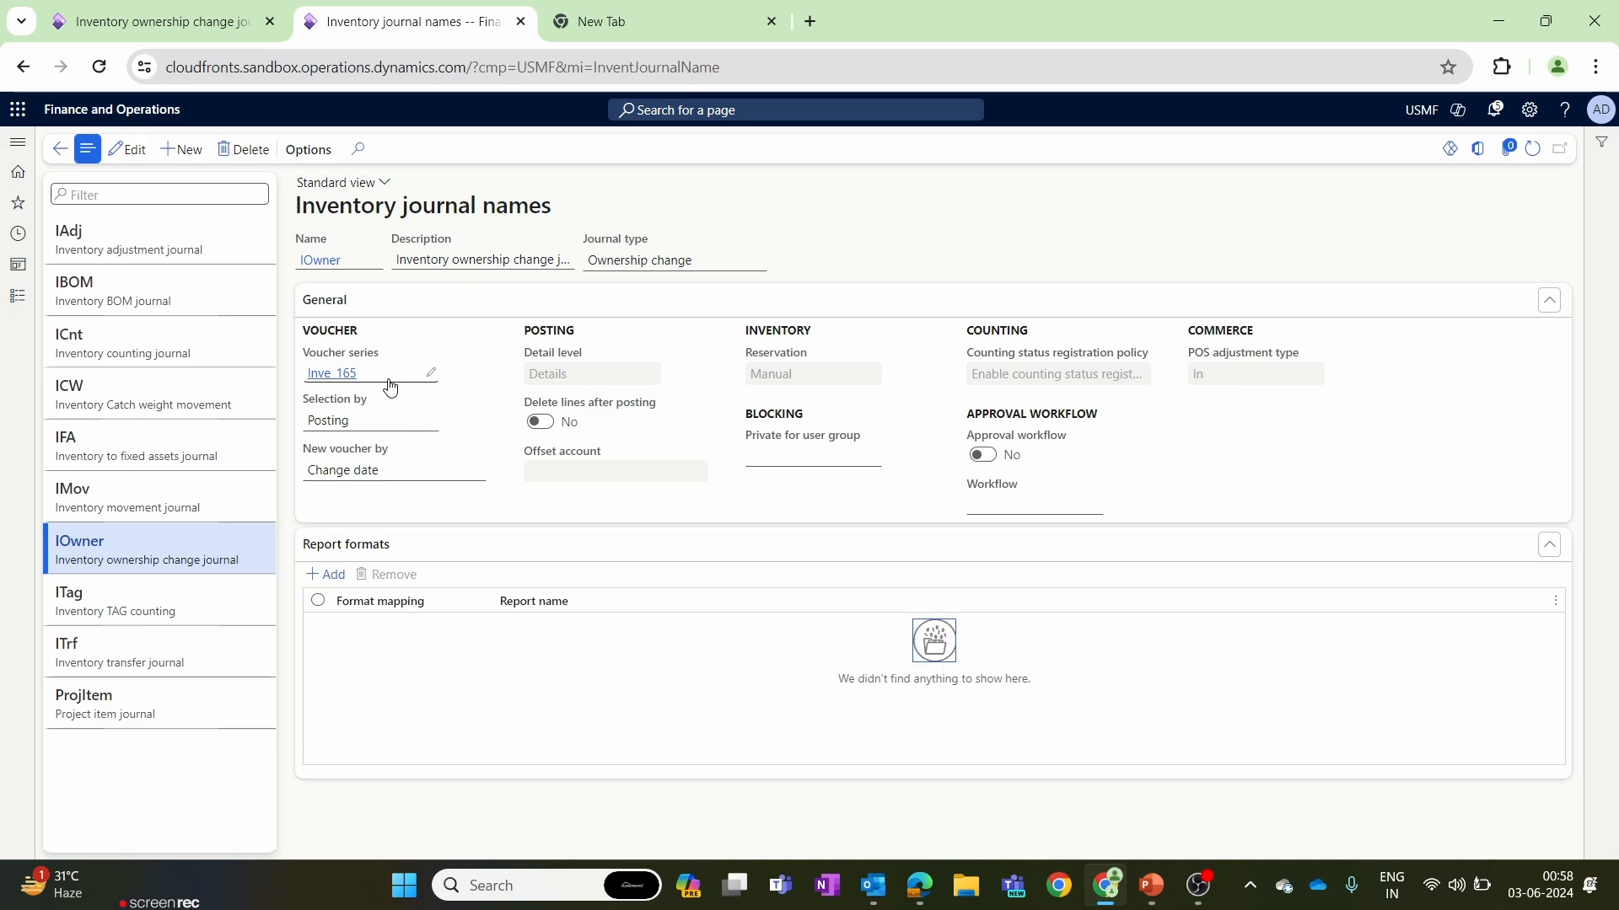
mouse_move(389, 387)
left_click(613, 261)
mouse_move(613, 261)
left_mouse_down()
mouse_move(728, 267)
mouse_move(583, 268)
left_mouse_up()
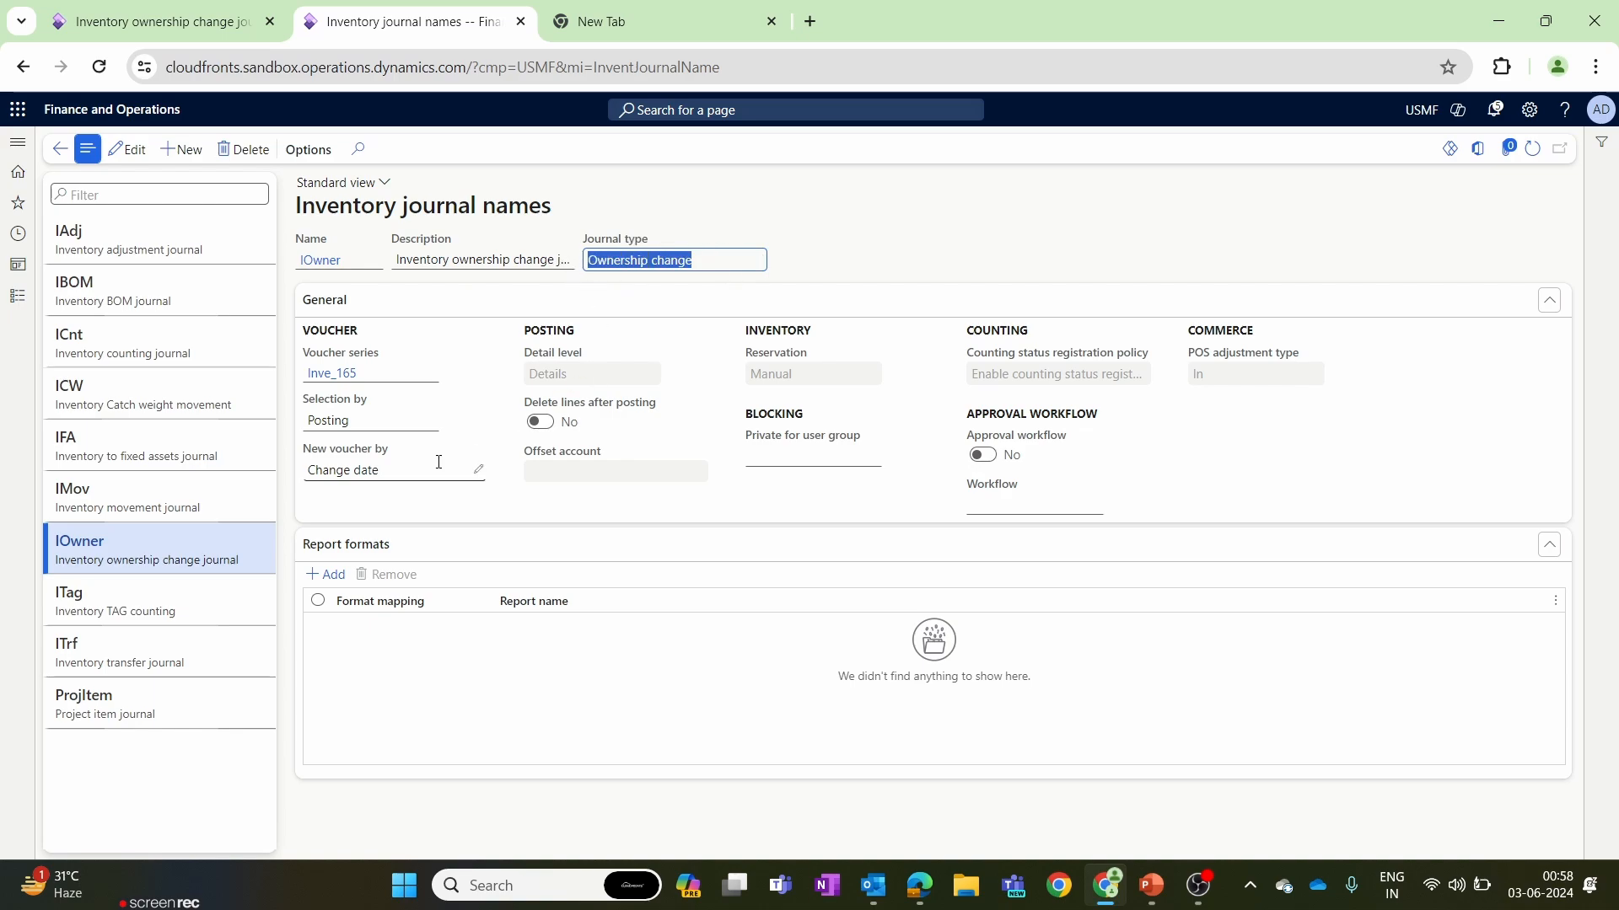
Return to the ownership change journal's browser tab and create a new journal with the name IOwner.
left_click(166, 37)
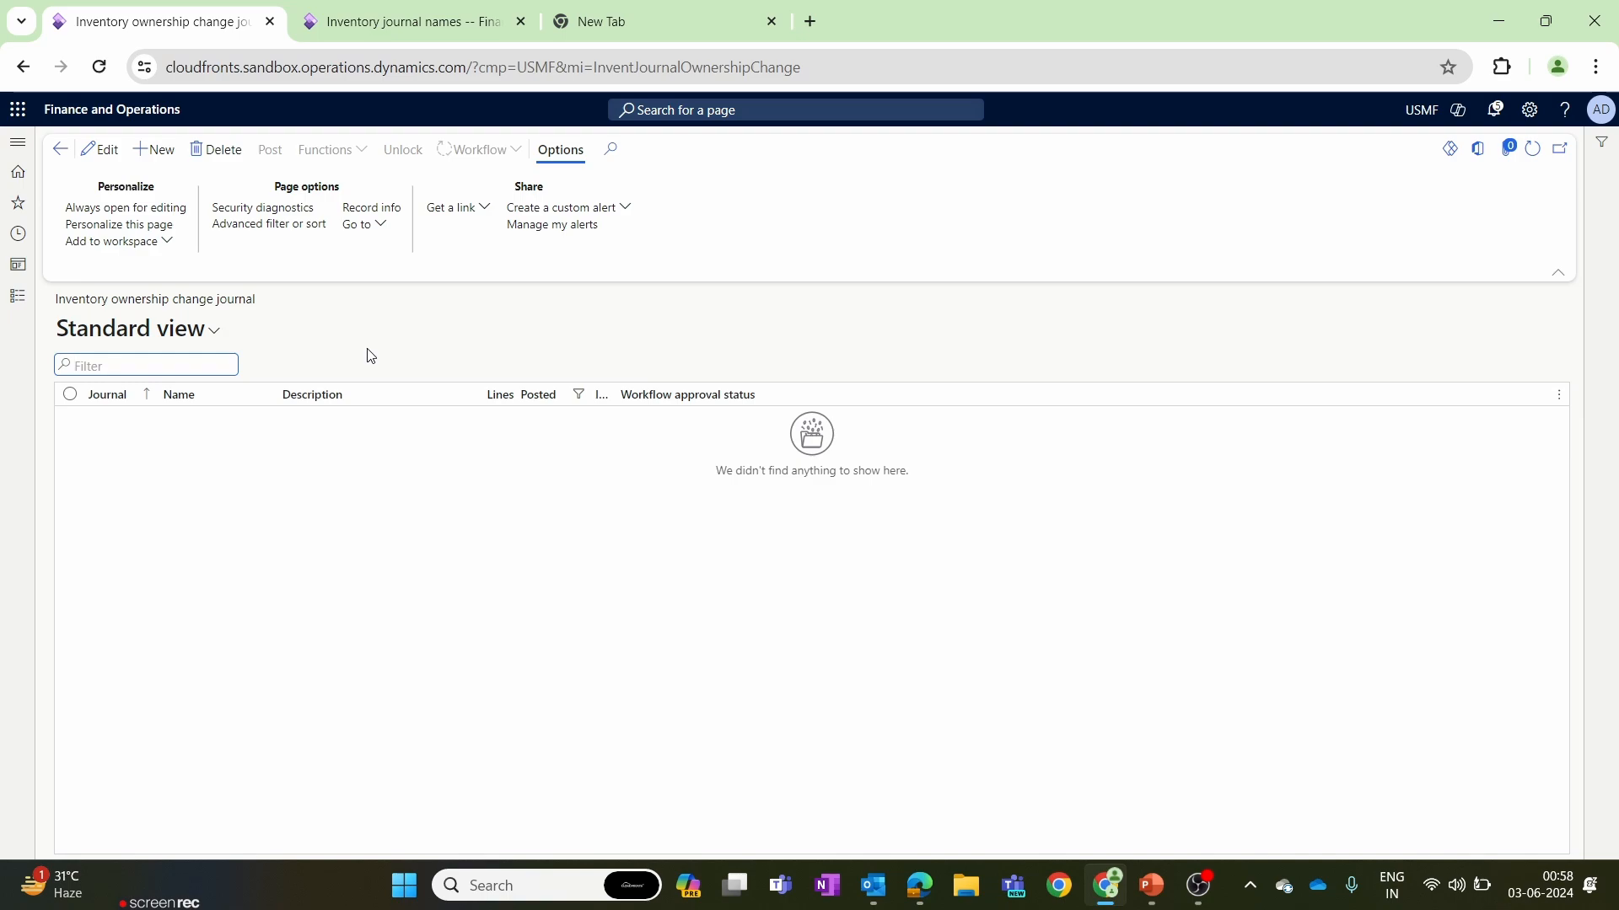
left_click(155, 152)
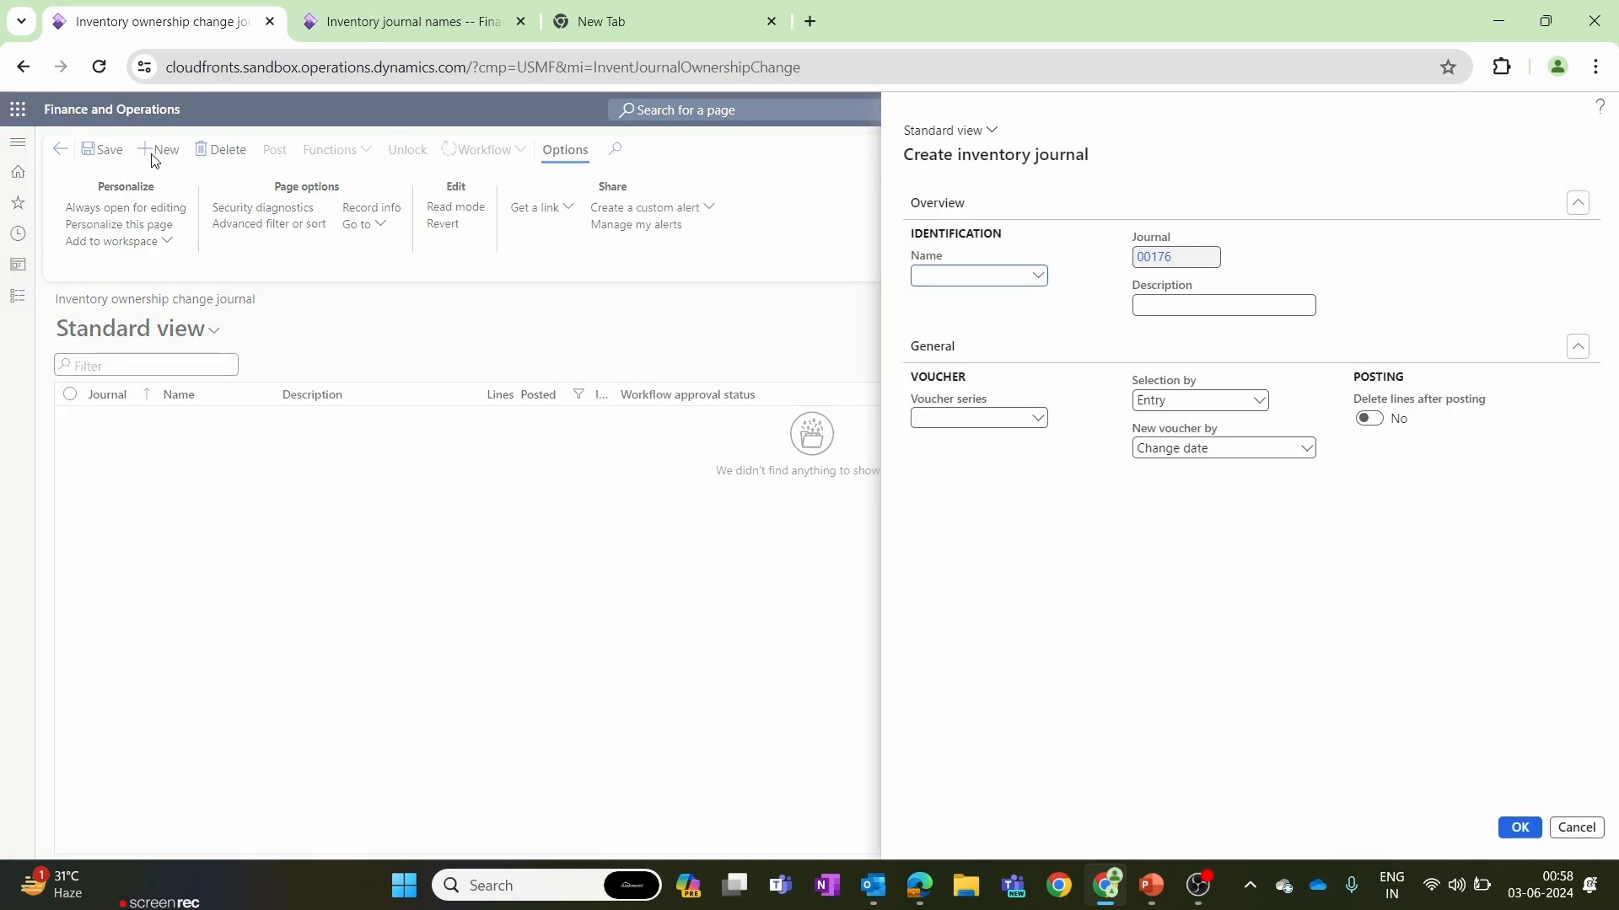
left_click(1039, 278)
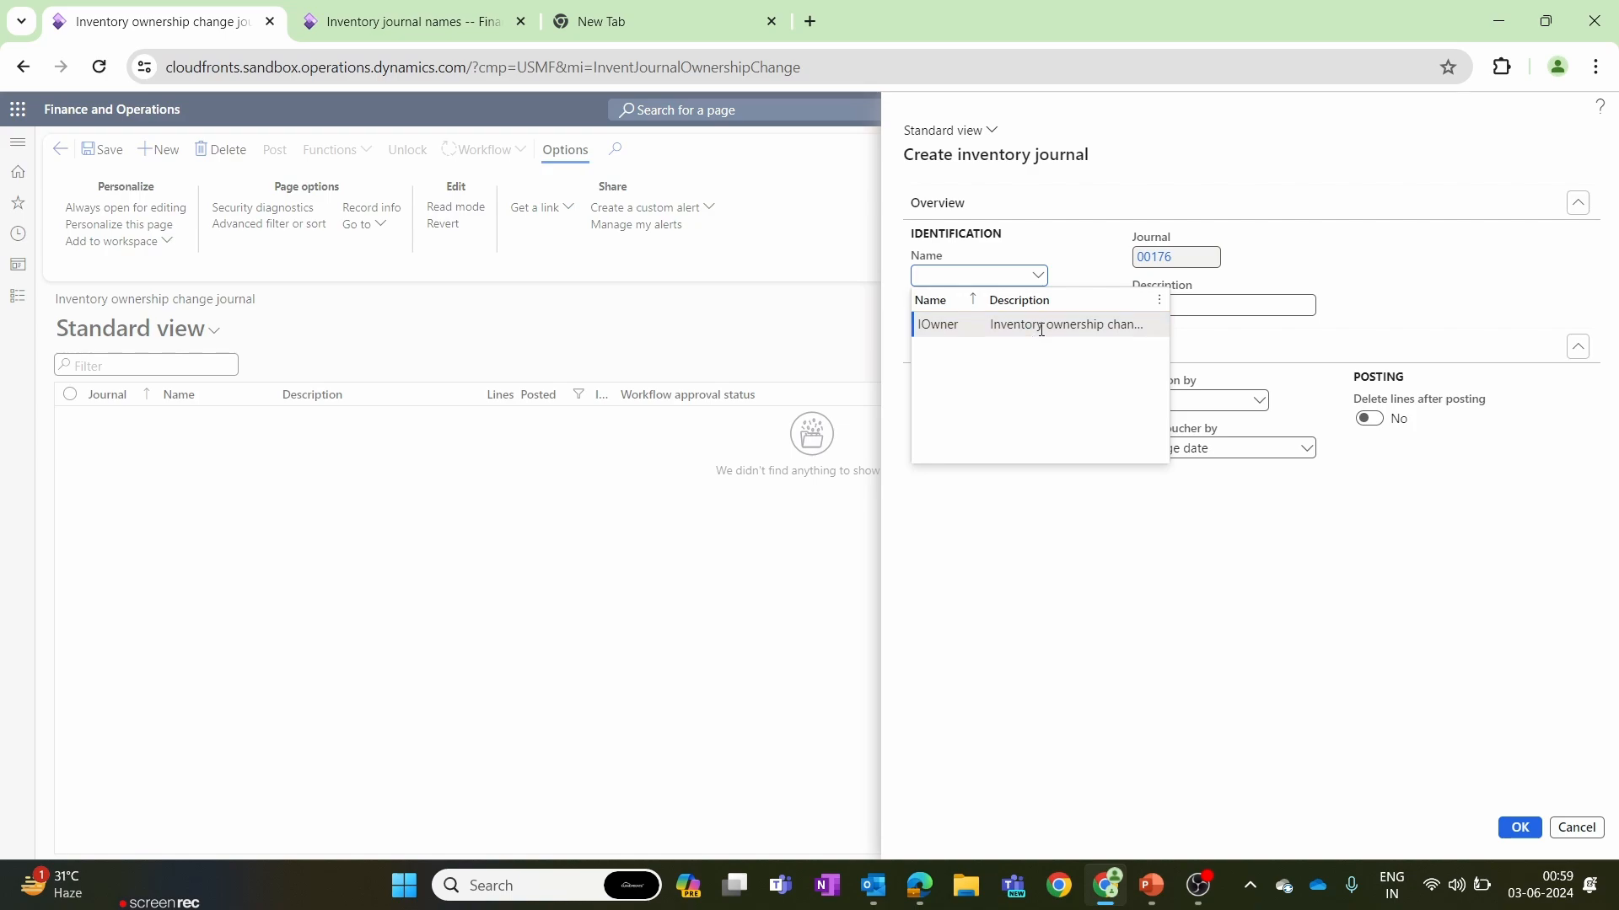
left_click(1088, 330)
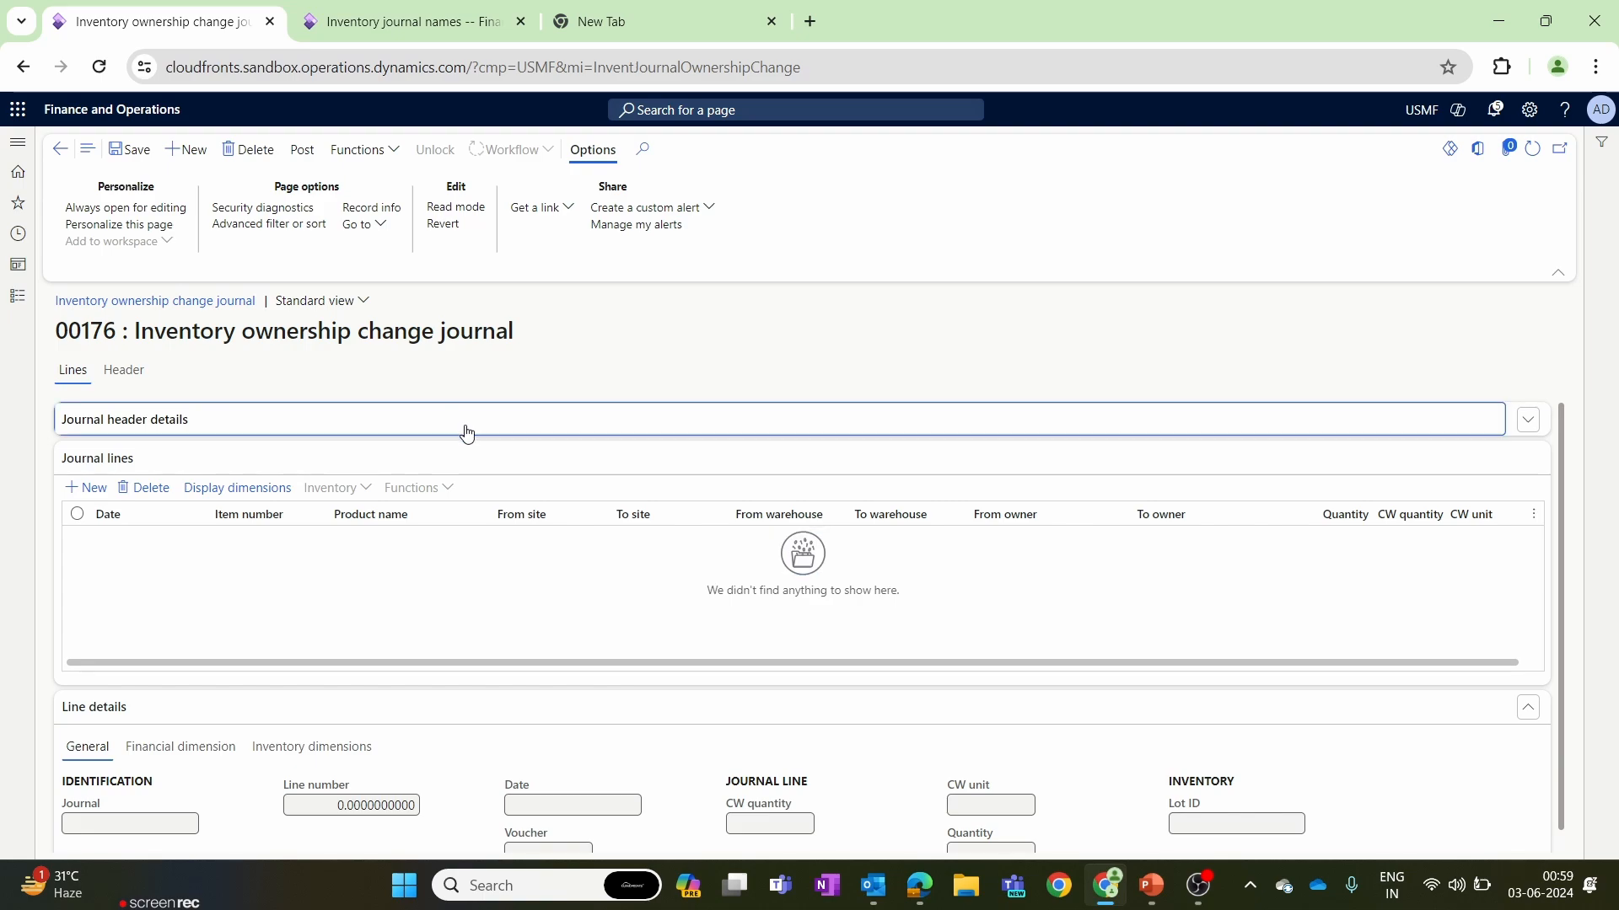
Expand the journal header details and add a journal line for item 1999 (wheels).
left_click(466, 432)
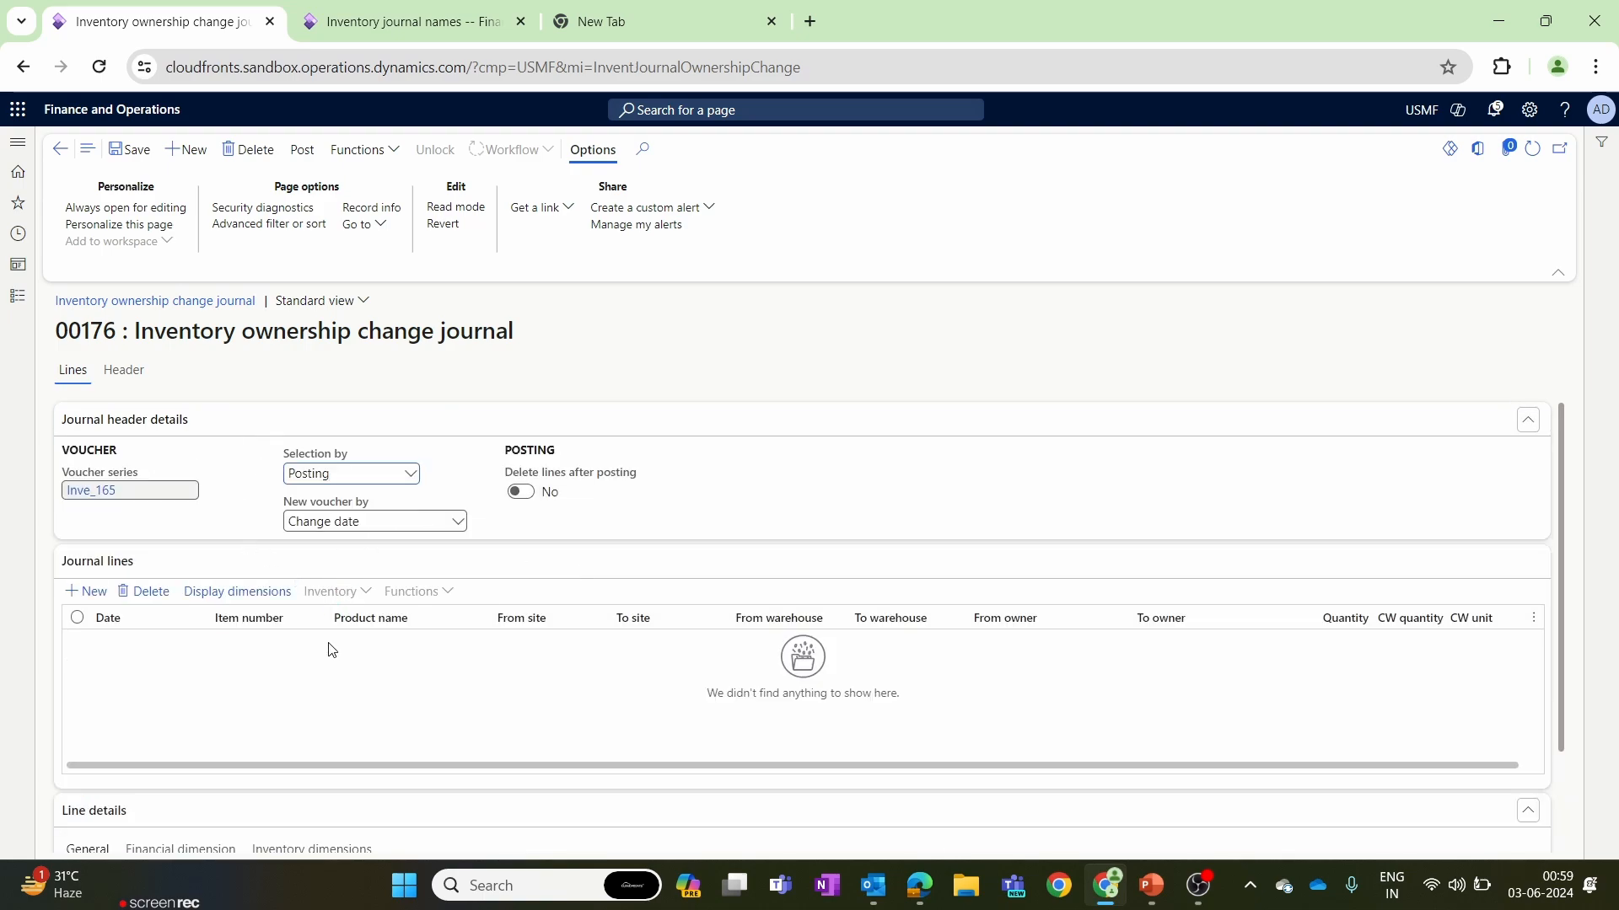
scroll(329, 650, "down", 2)
scroll(168, 624, "up", 2)
left_click(77, 593)
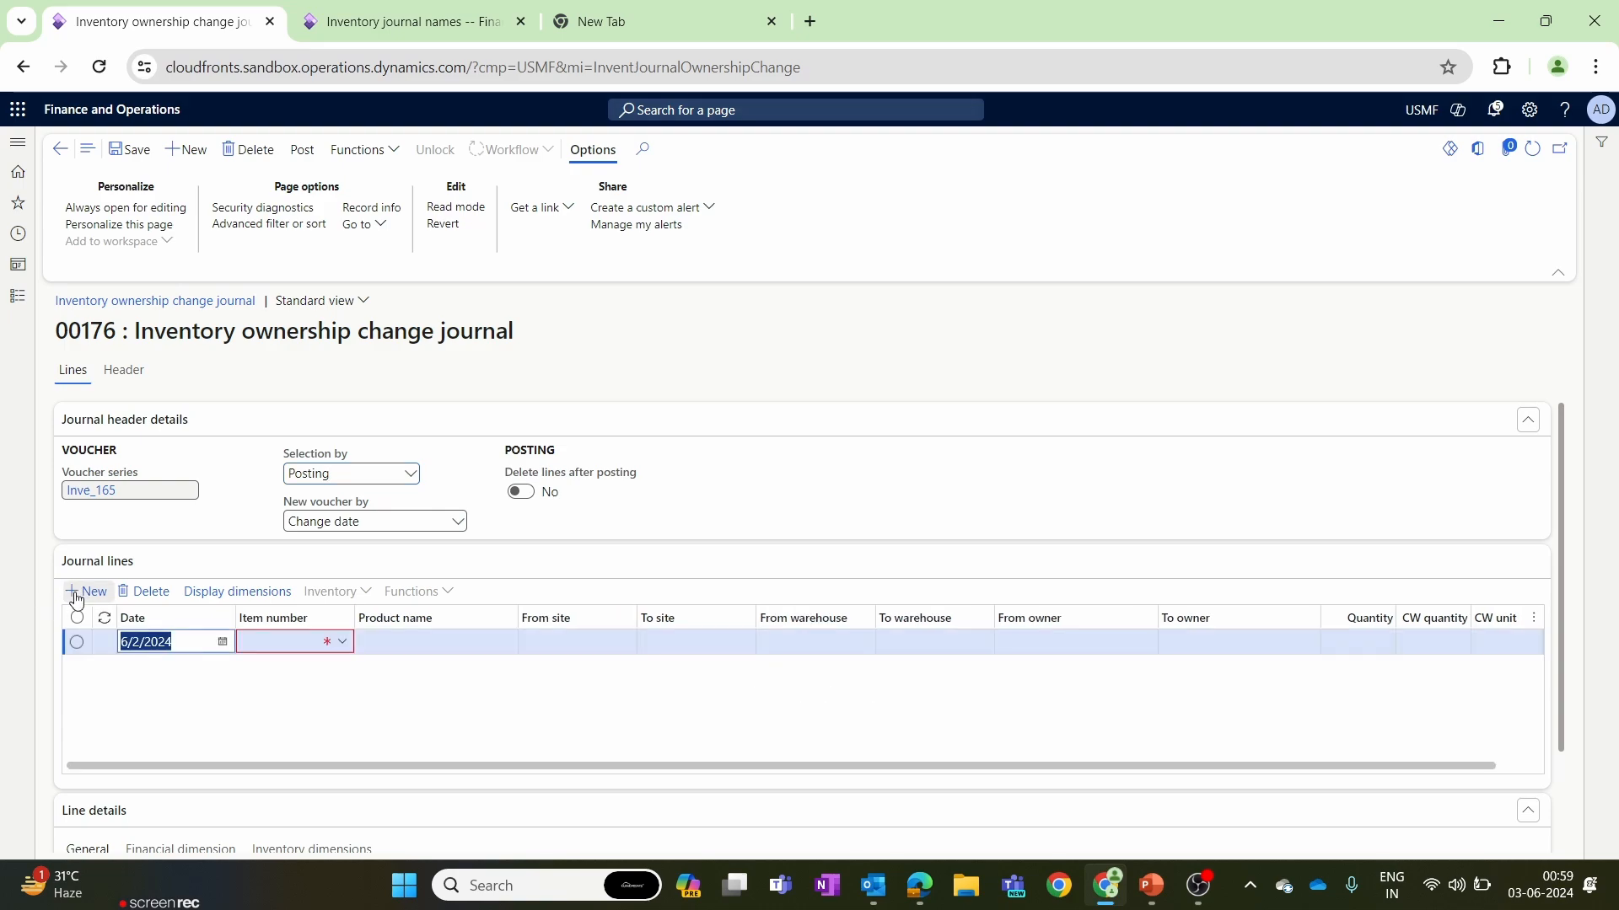
left_click(336, 10)
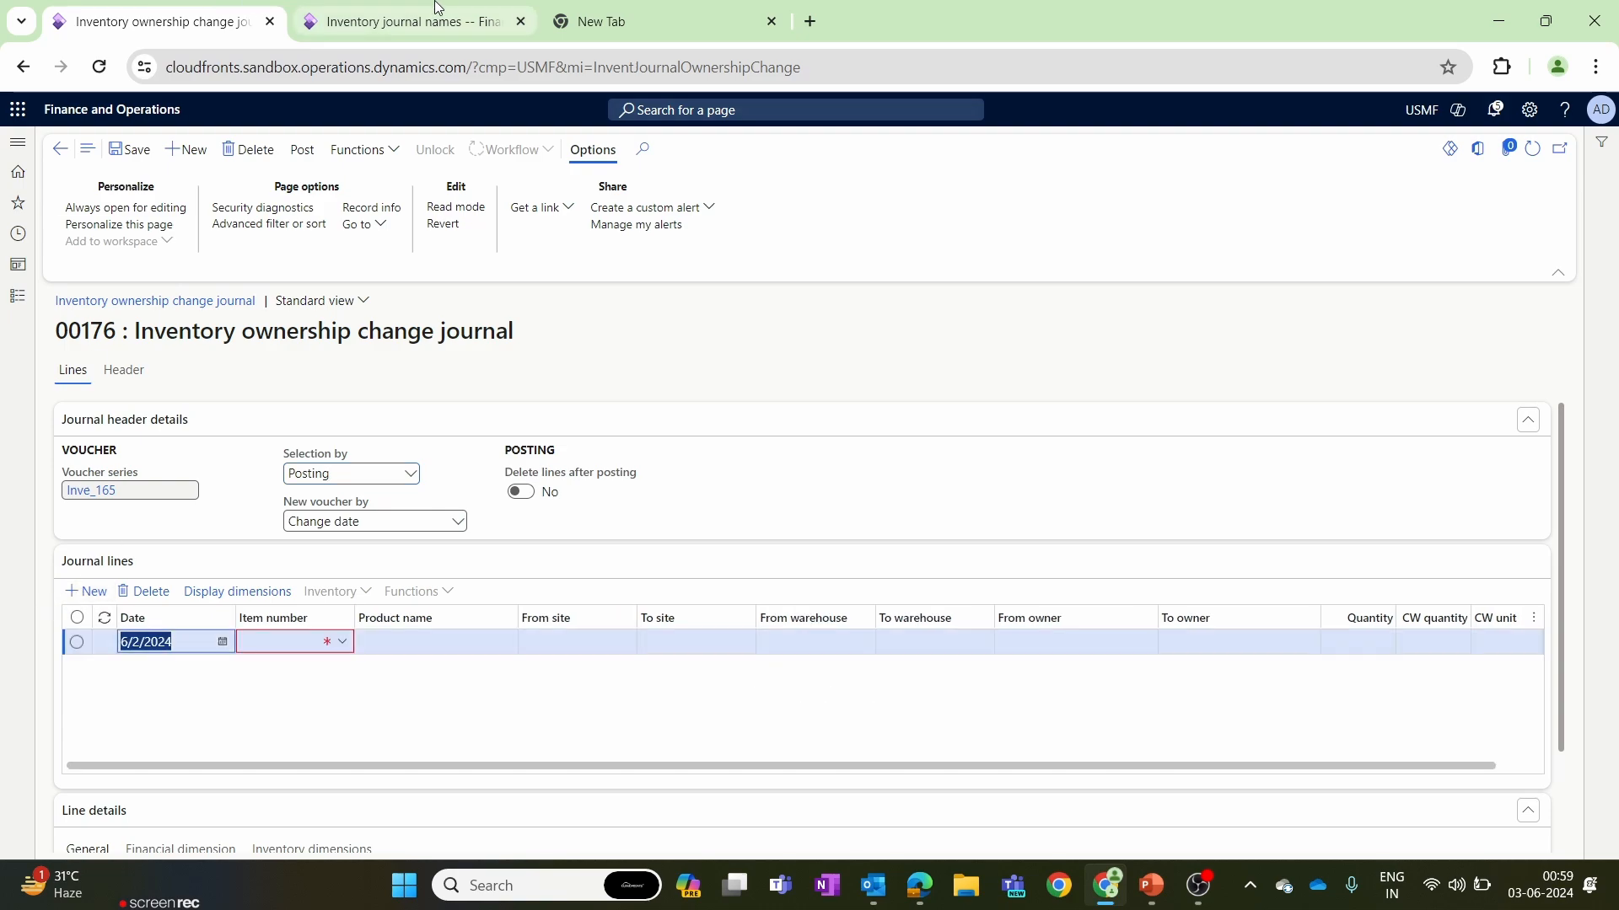
left_click(151, 21)
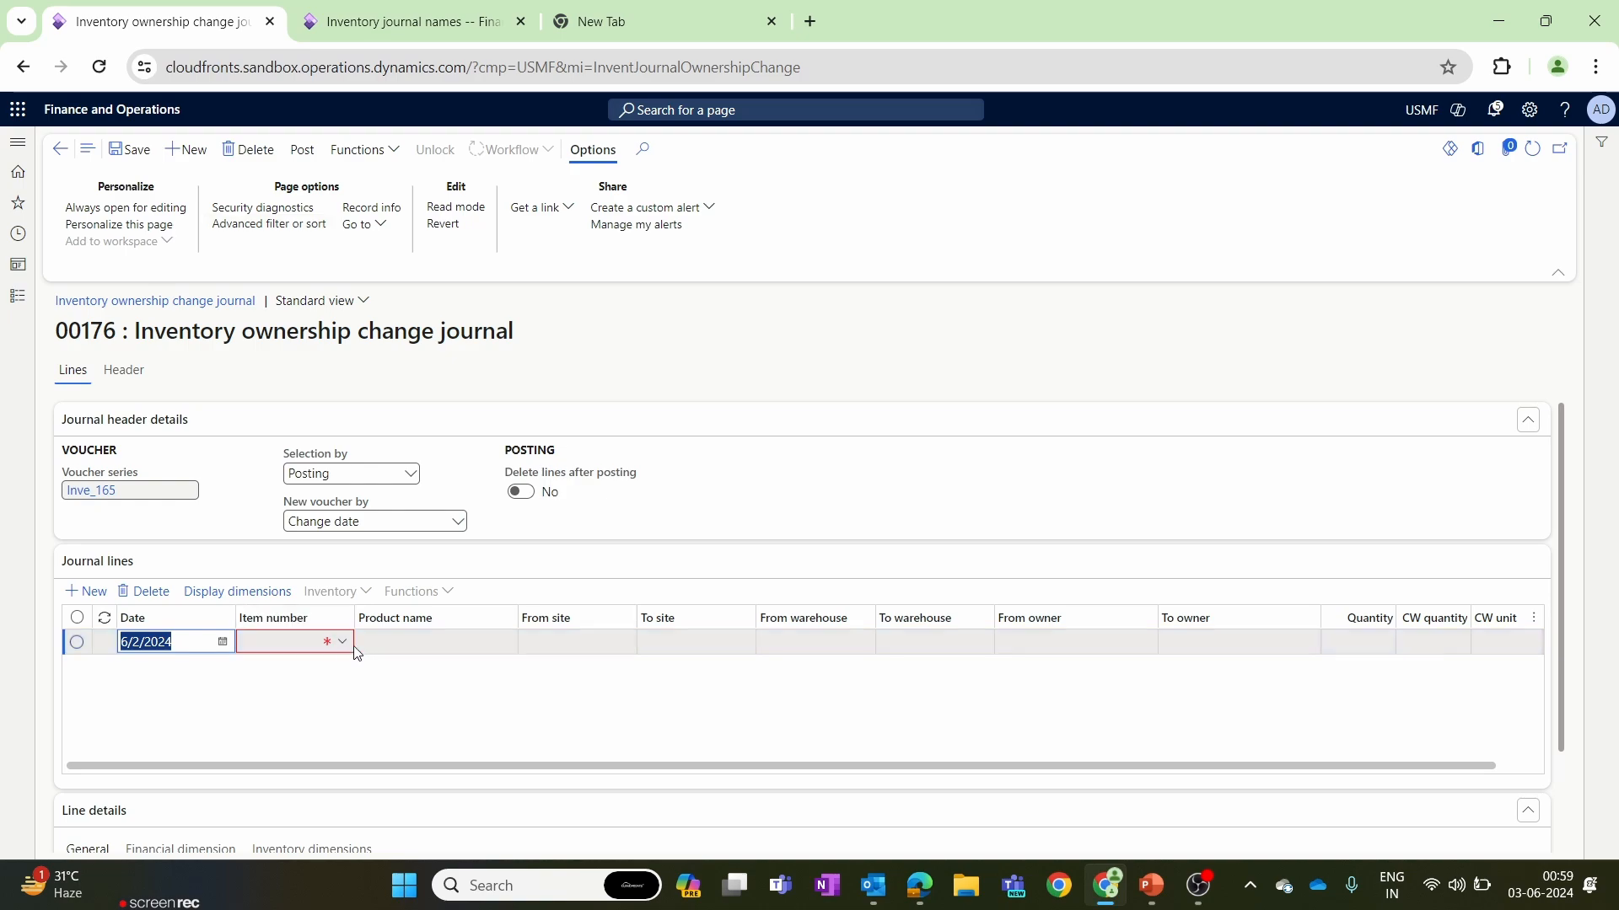
left_click(345, 645)
left_click(344, 645)
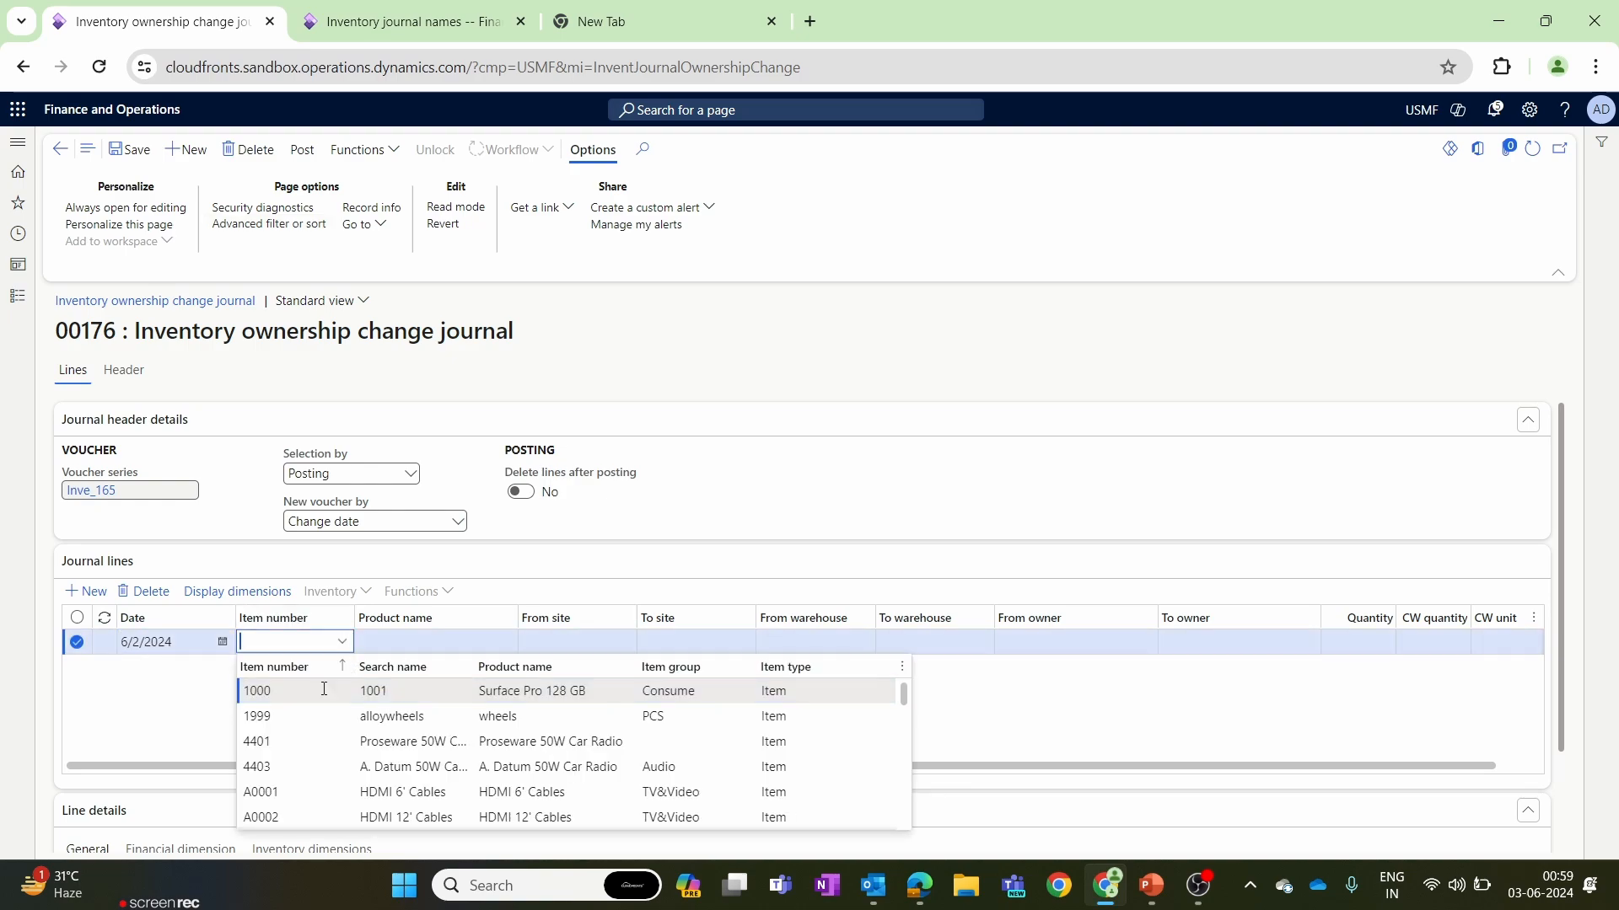
left_click(310, 716)
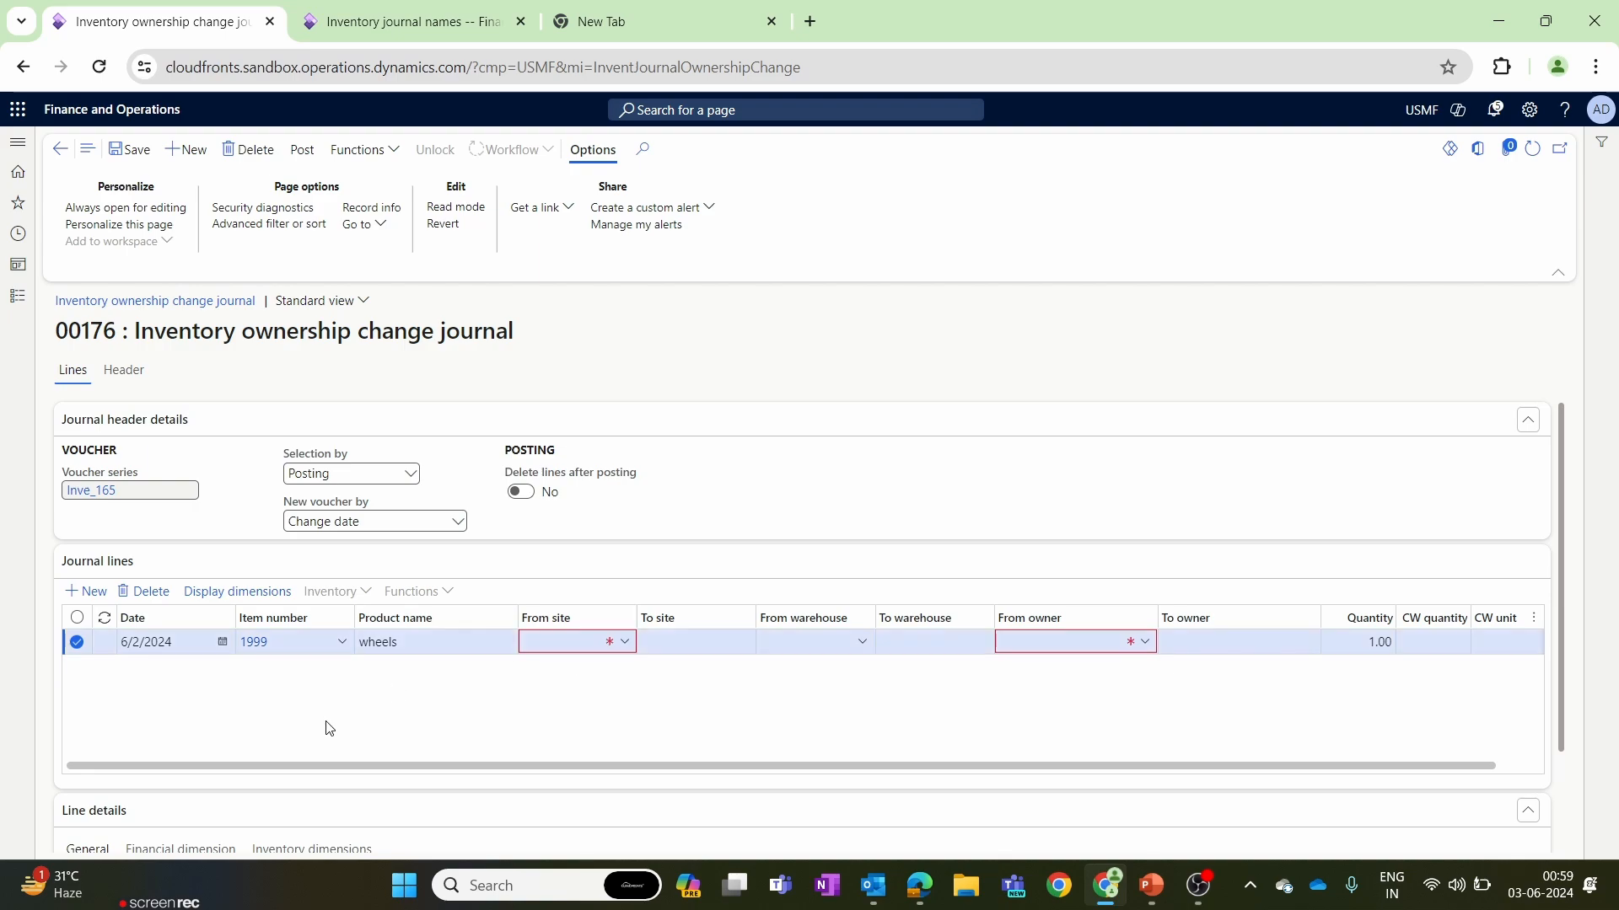
Set the journal line's from warehouse to 12 (Site 1- WIP), which belongs to site 1.
left_click(632, 655)
left_click(628, 646)
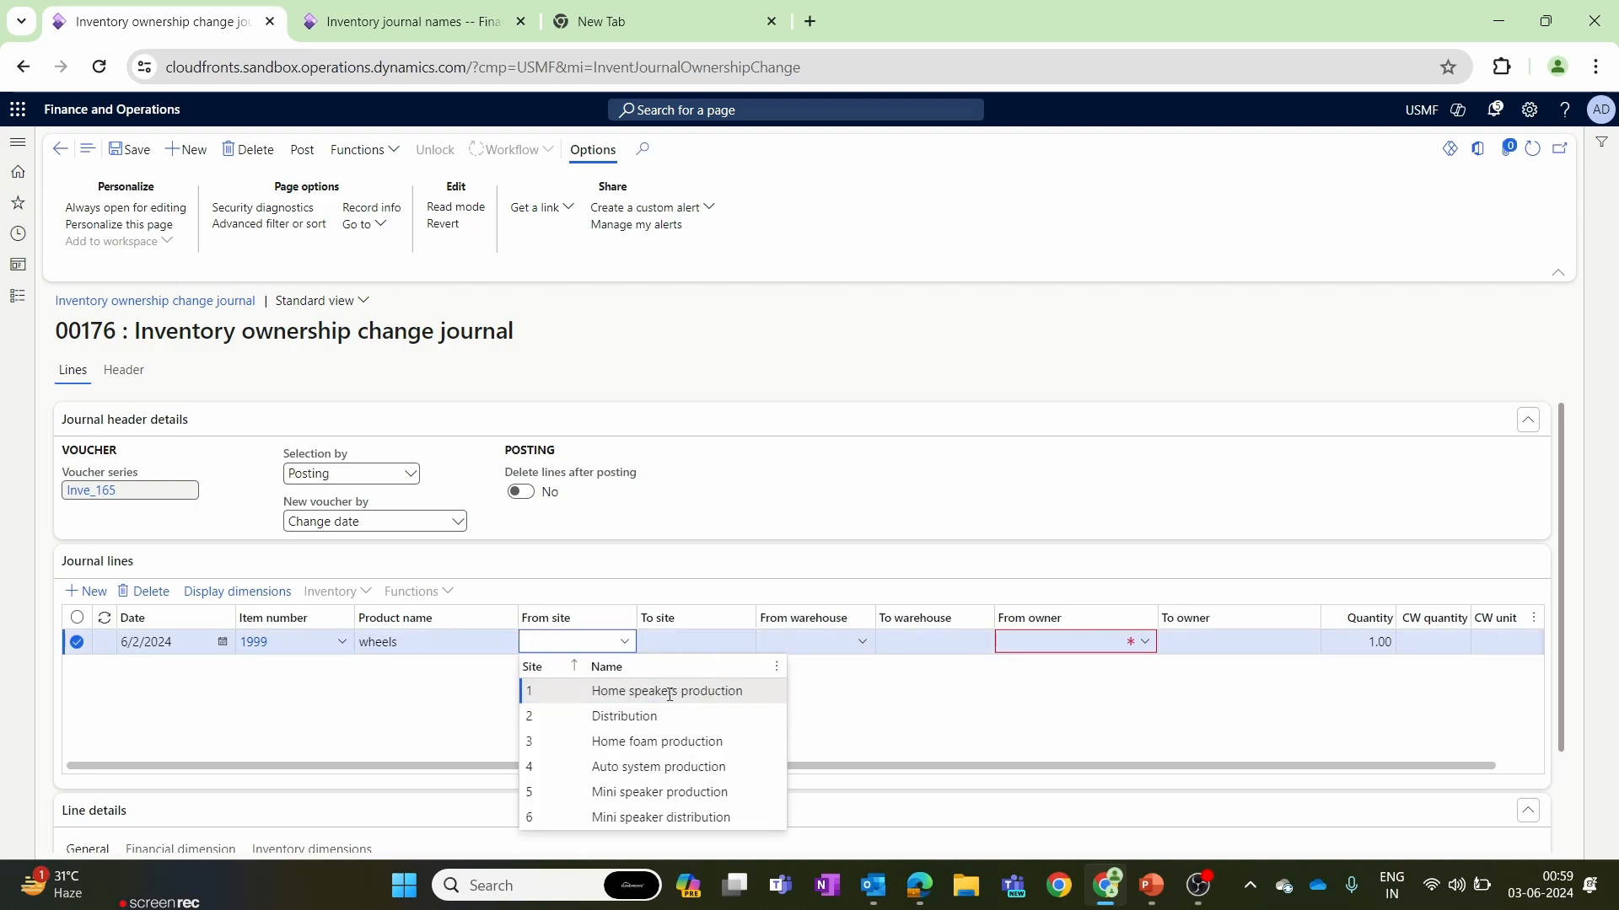
left_click(930, 727)
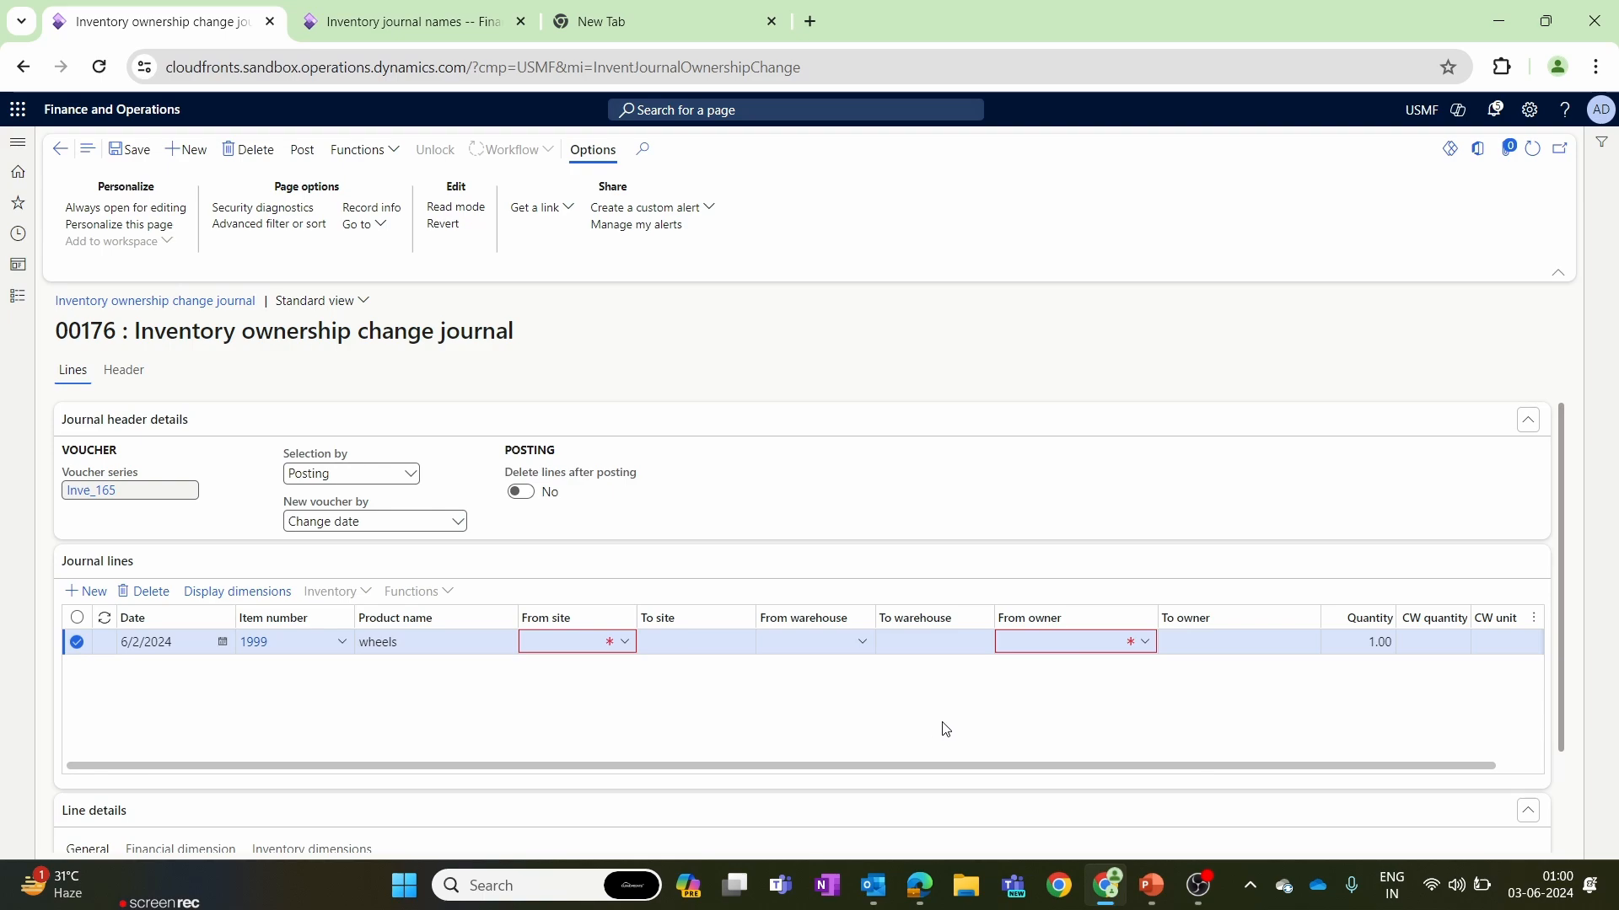
left_click(624, 642)
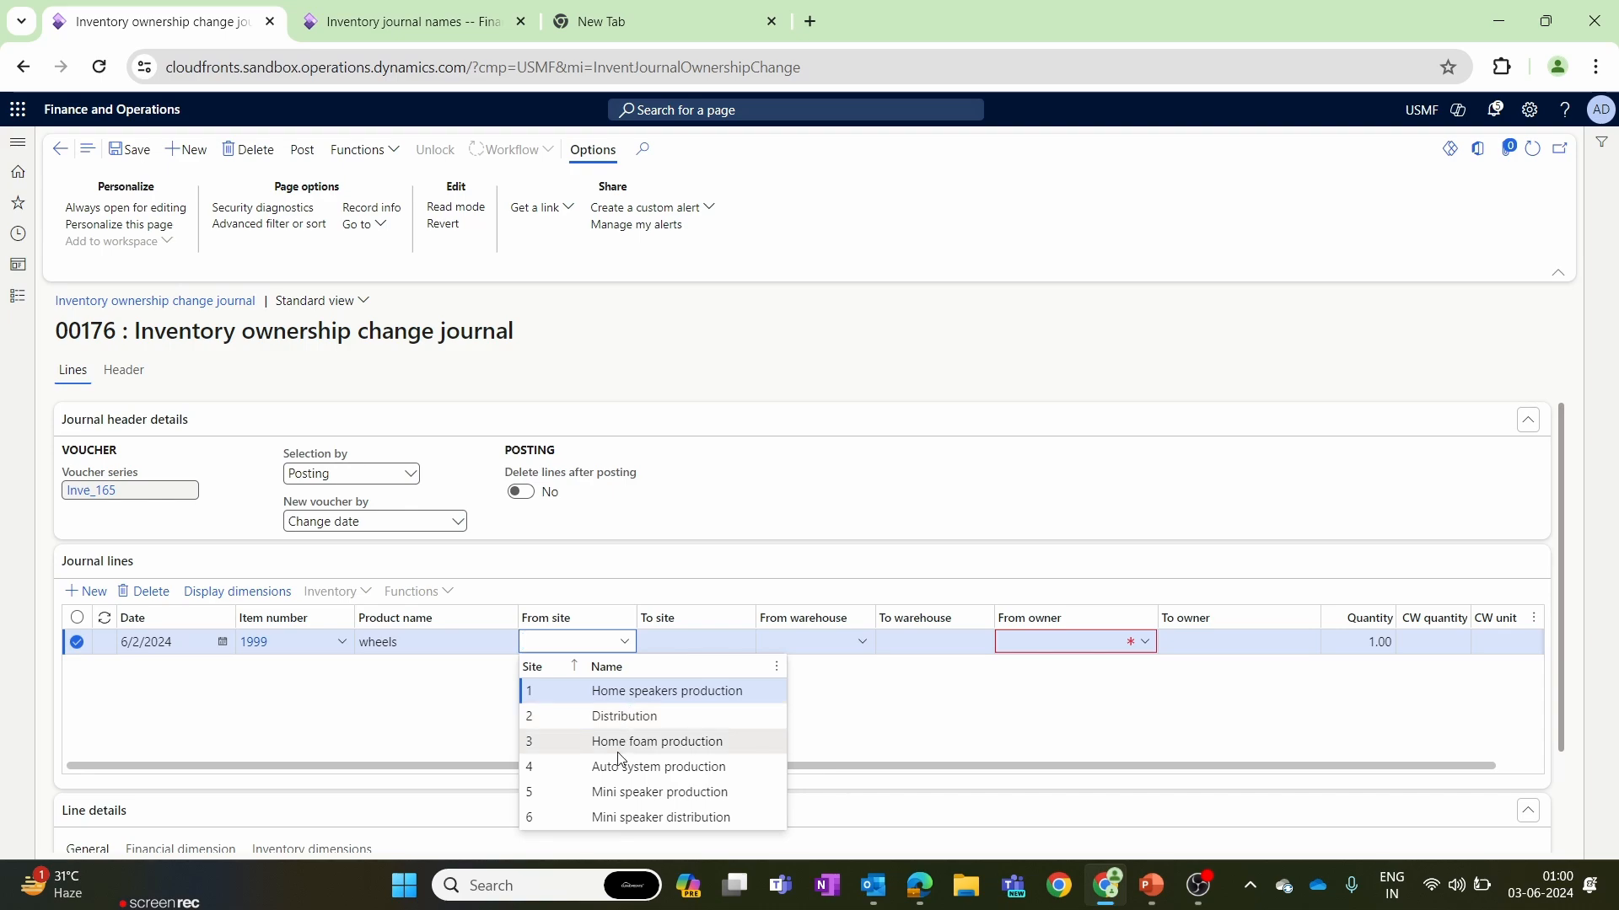
left_click(746, 643)
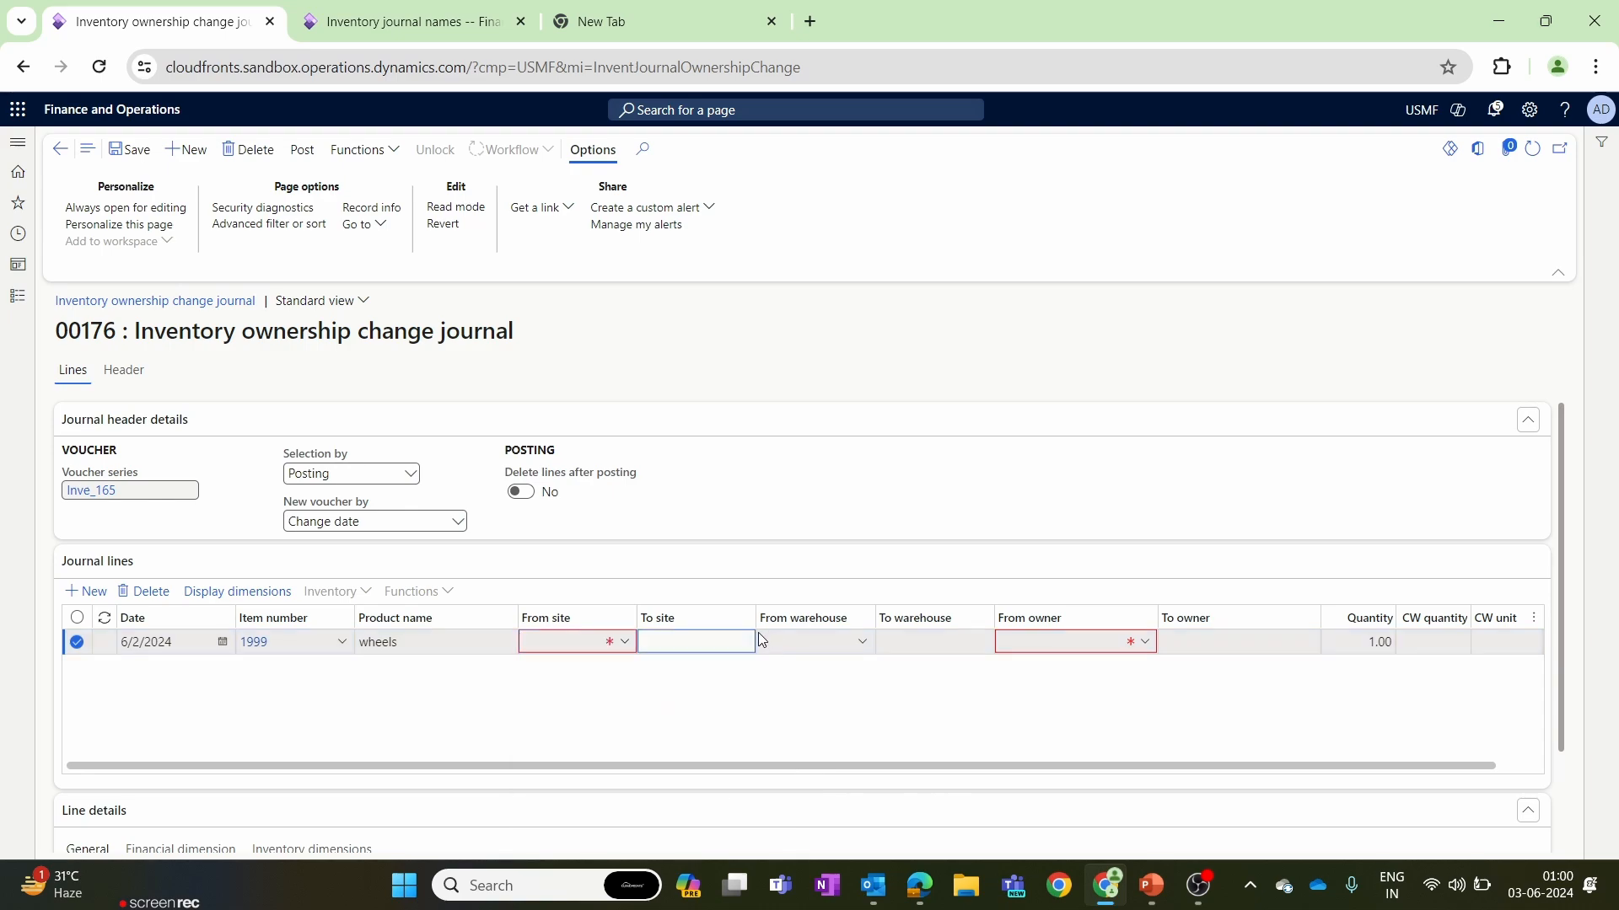
left_click(861, 646)
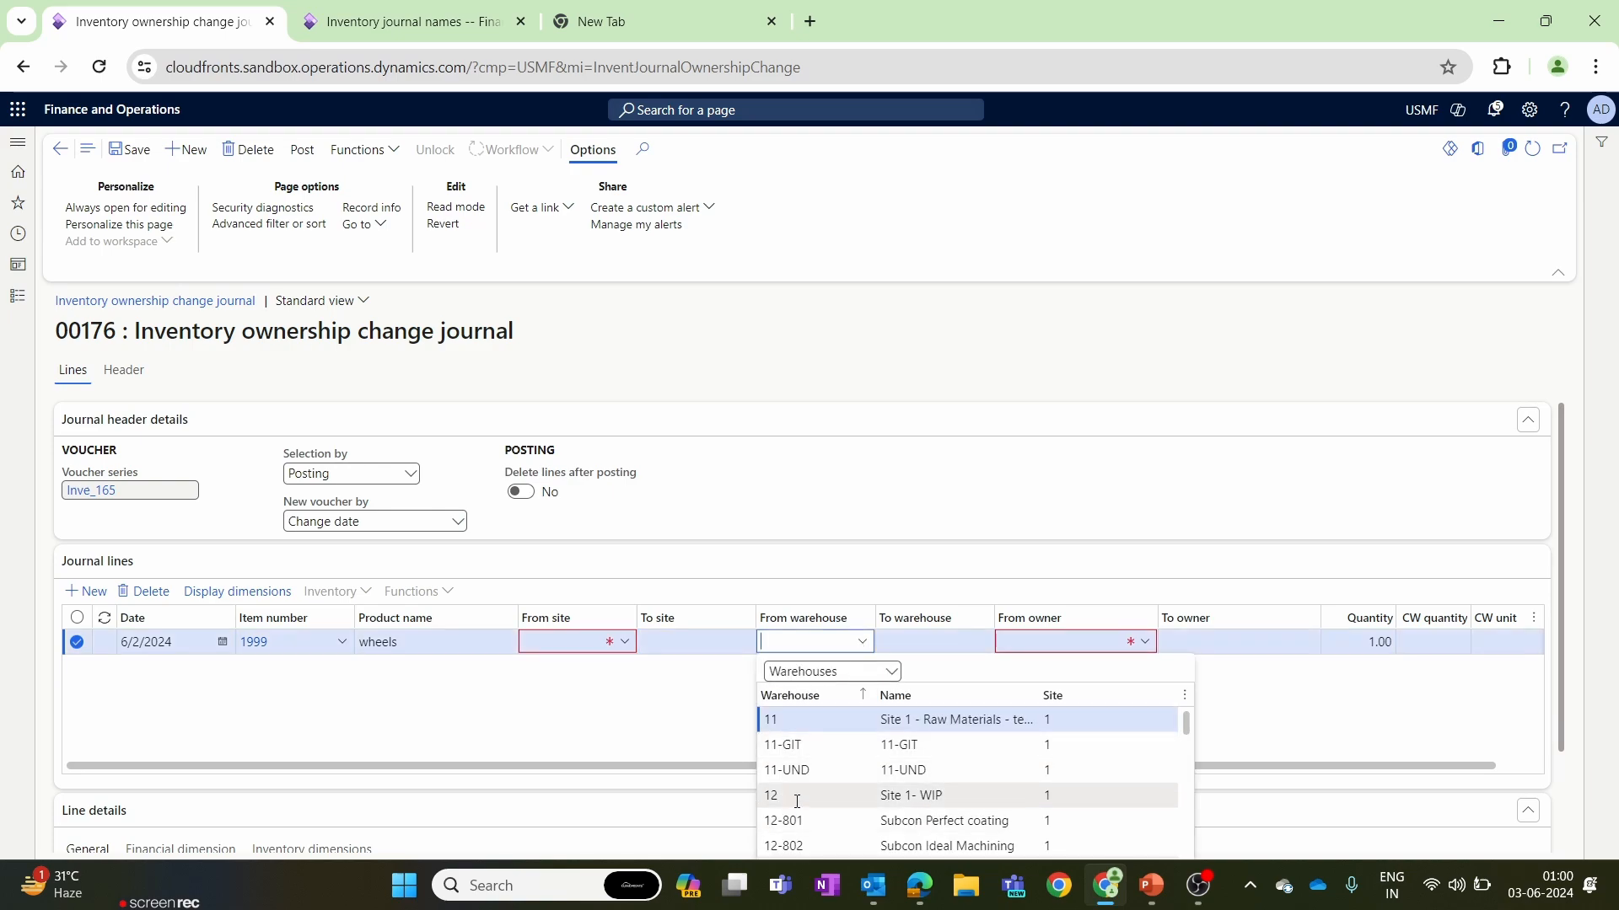
left_click(801, 799)
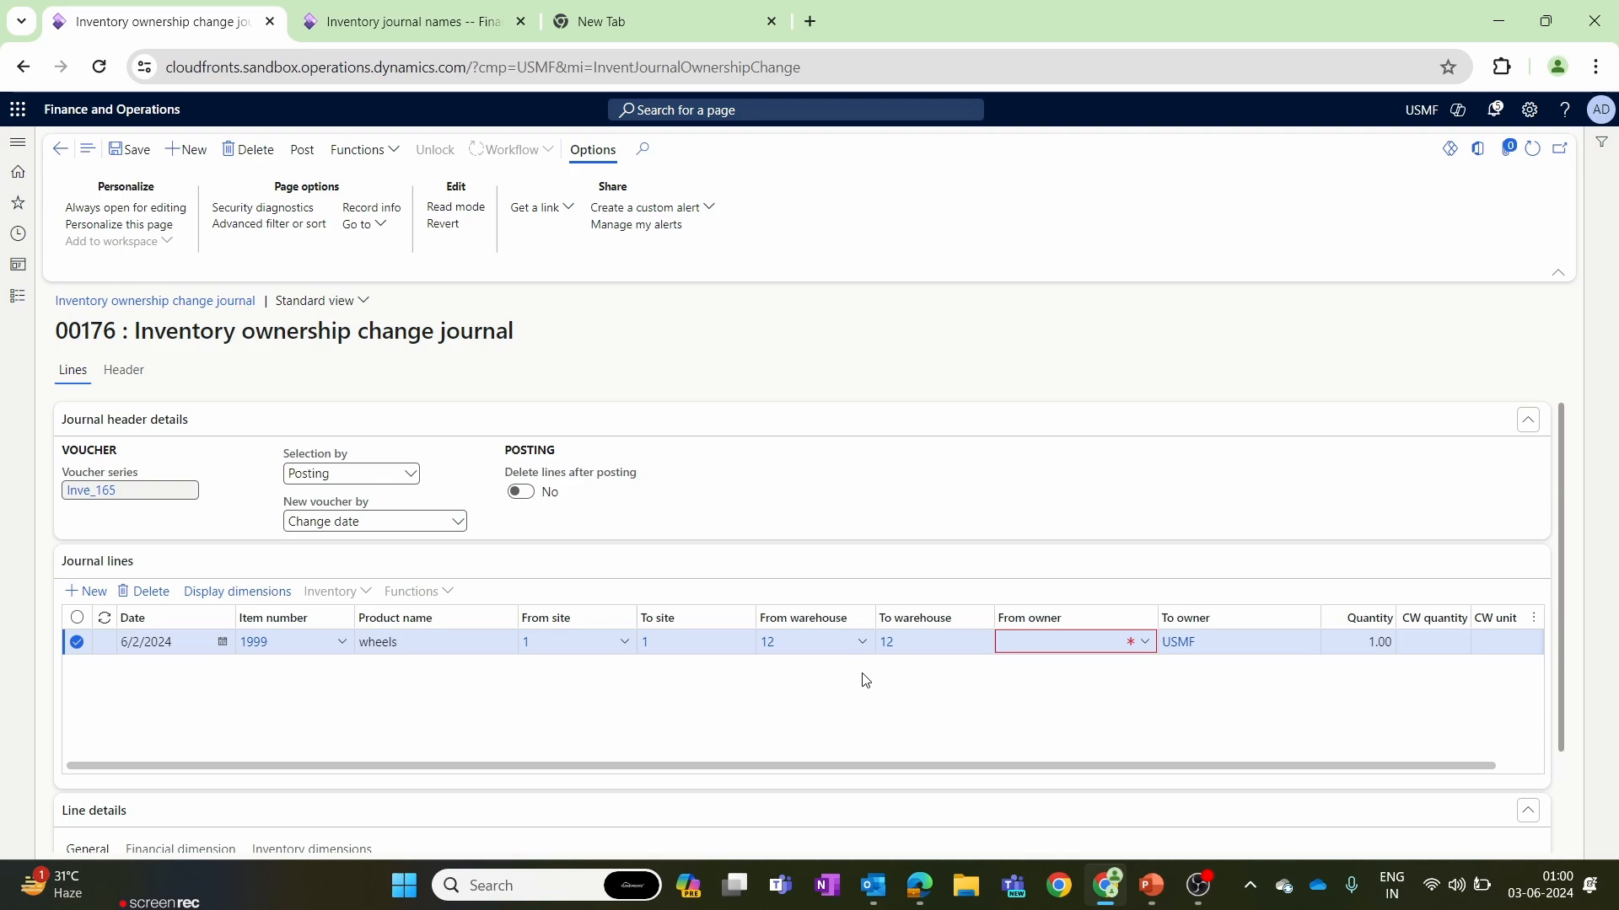
Set the line's from owner to Acme Office Supplies and its quantity to 60.
left_click(1144, 647)
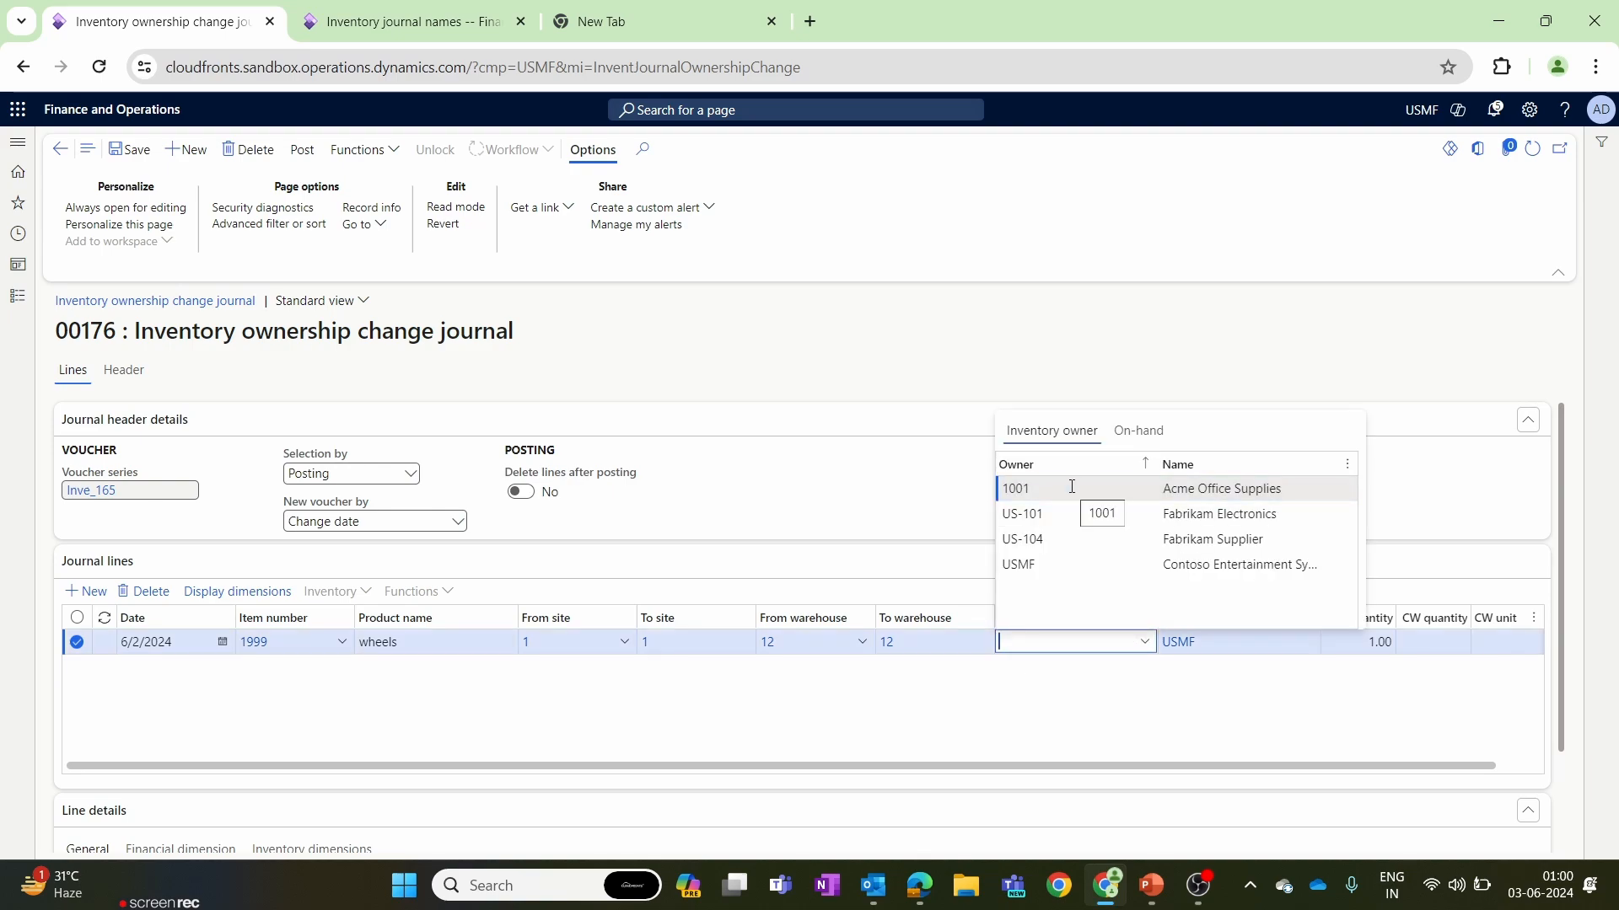
left_click(1070, 487)
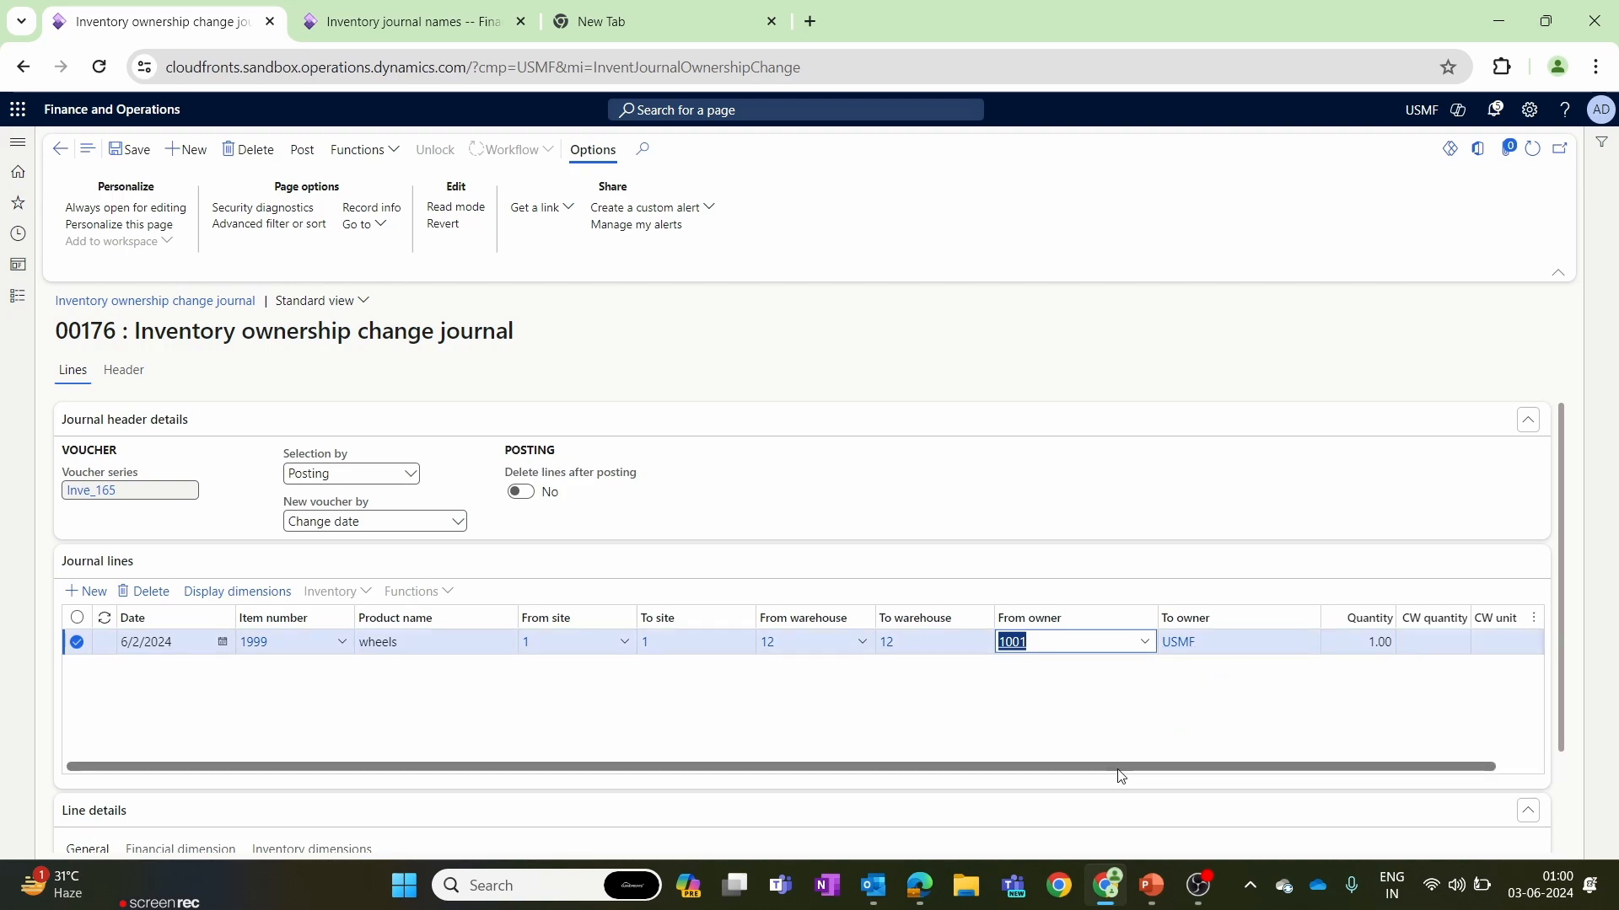
left_click_drag(1120, 769, 1353, 749)
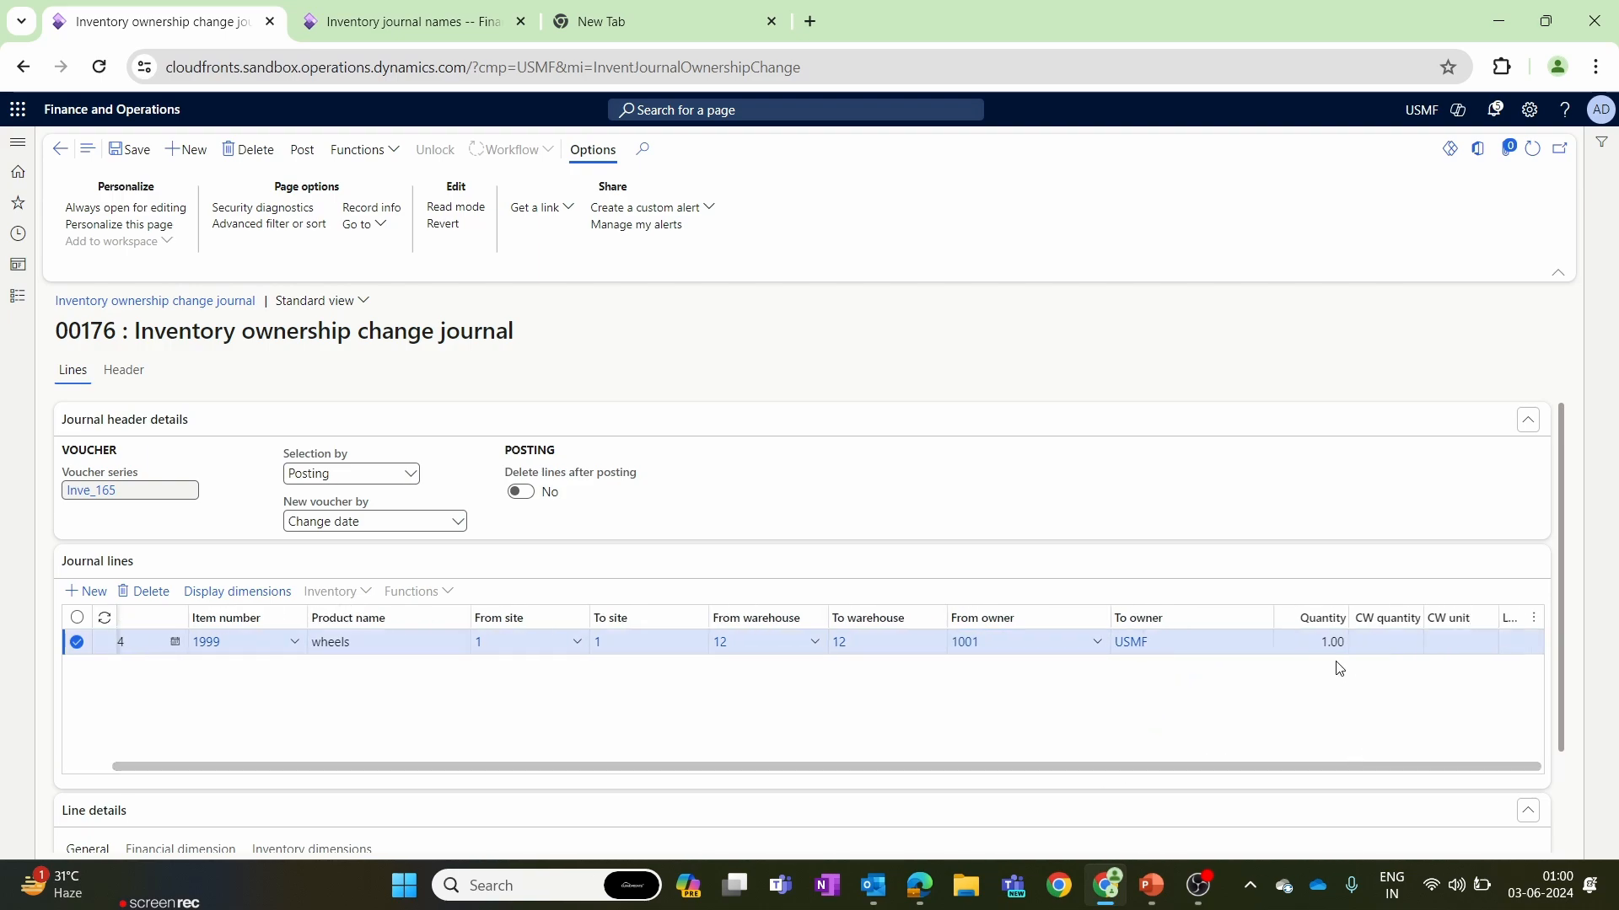
left_click(1305, 641)
left_click_drag(1320, 641, 1372, 646)
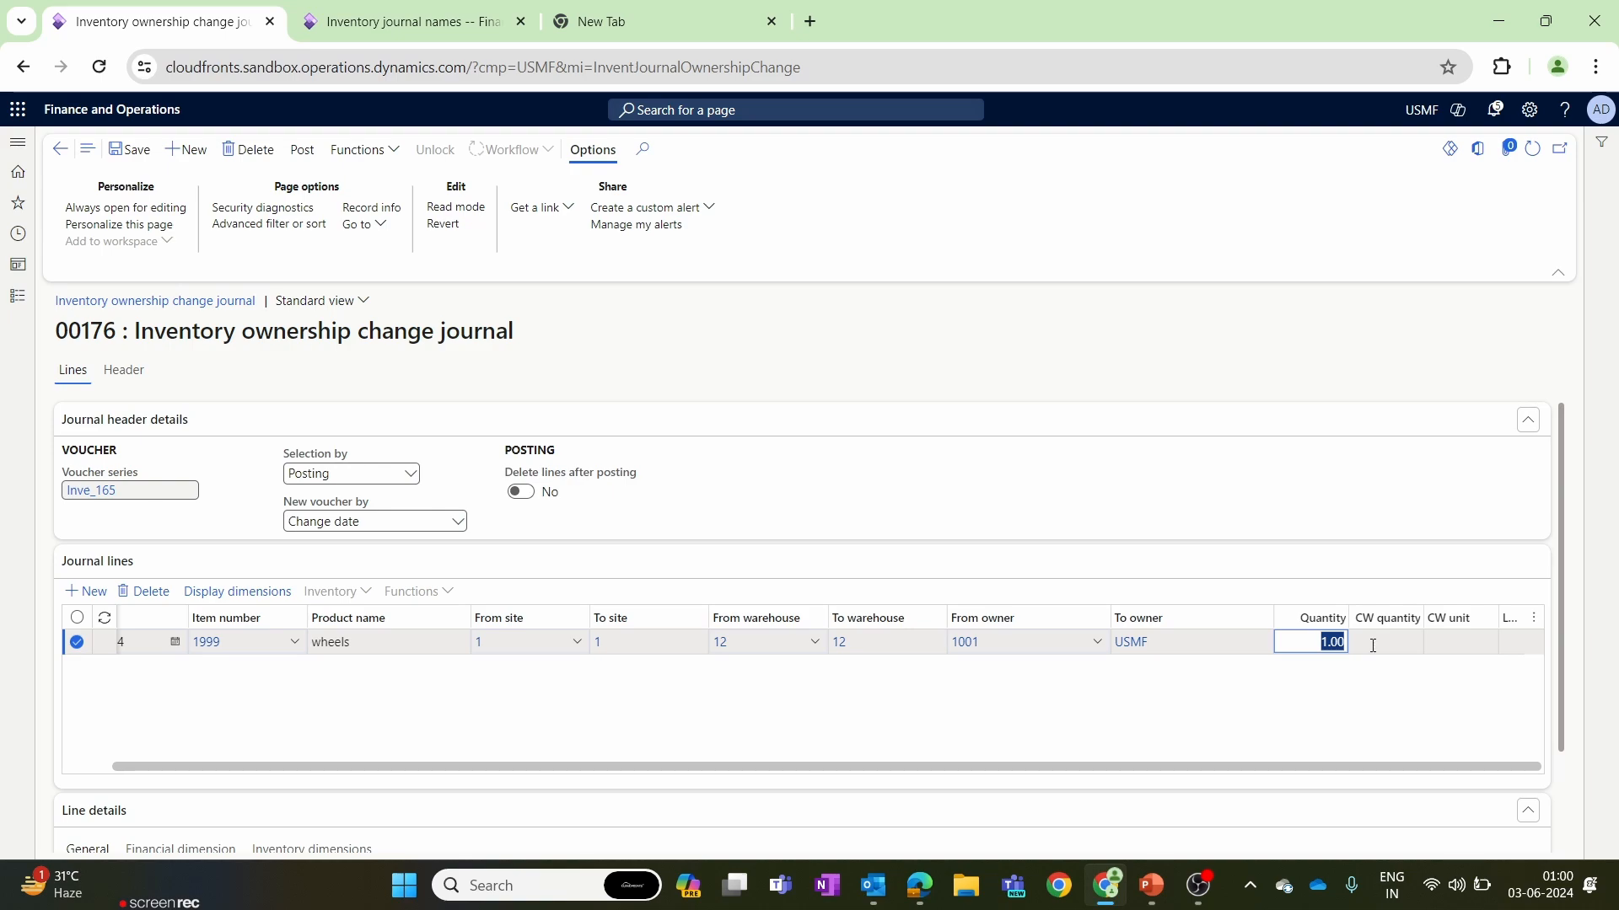
key("BackSpace")
type("0")
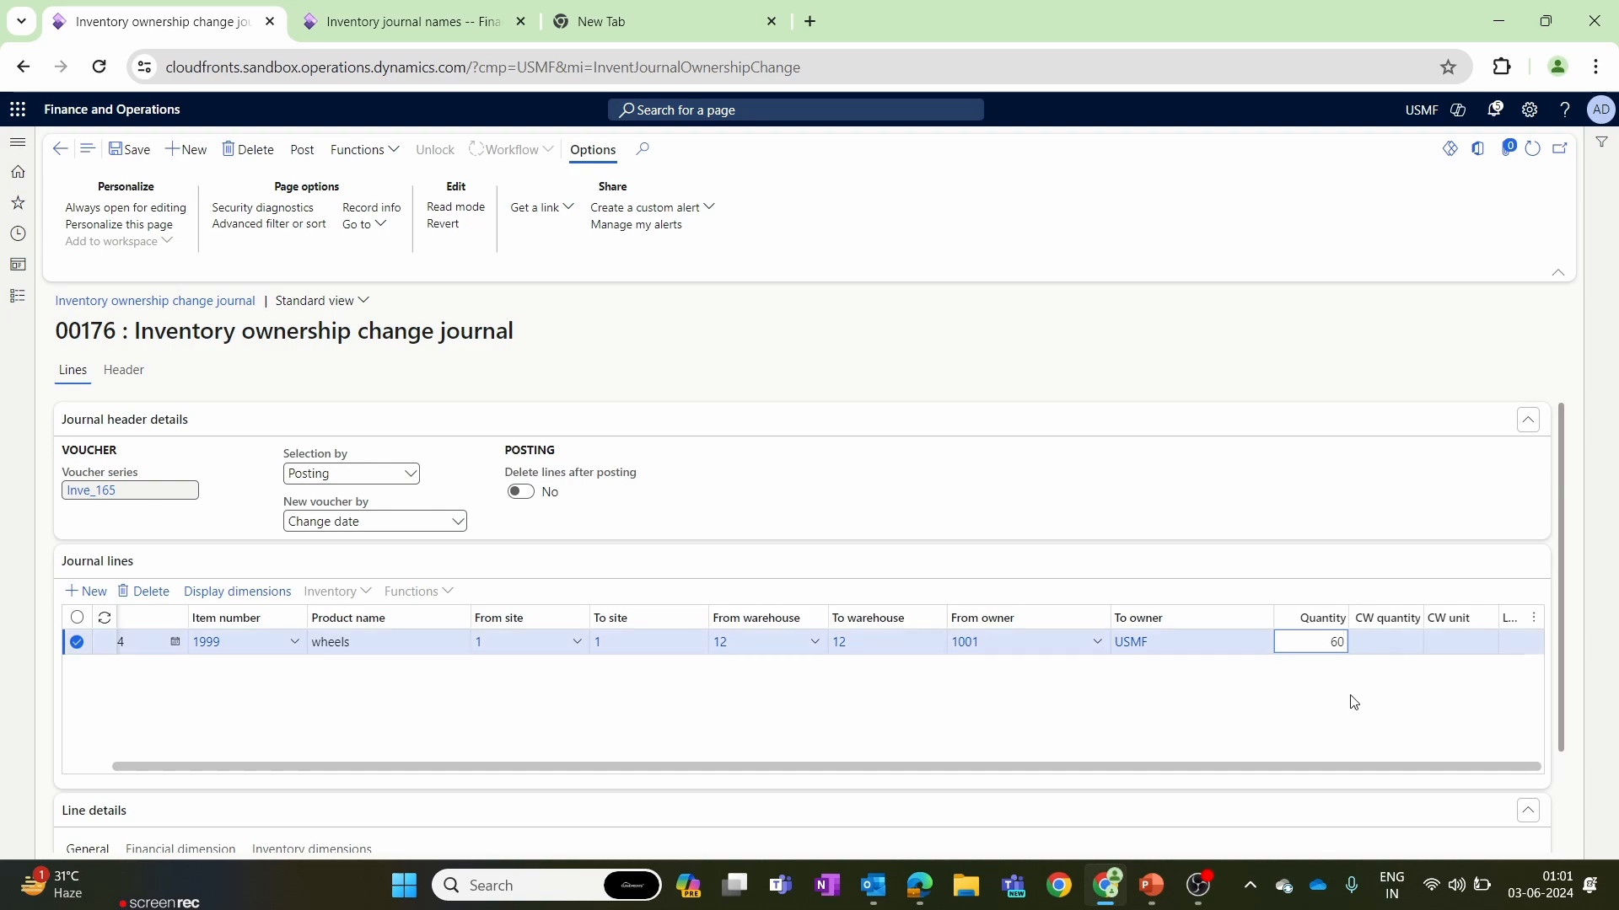
scroll(316, 811, "down", 2)
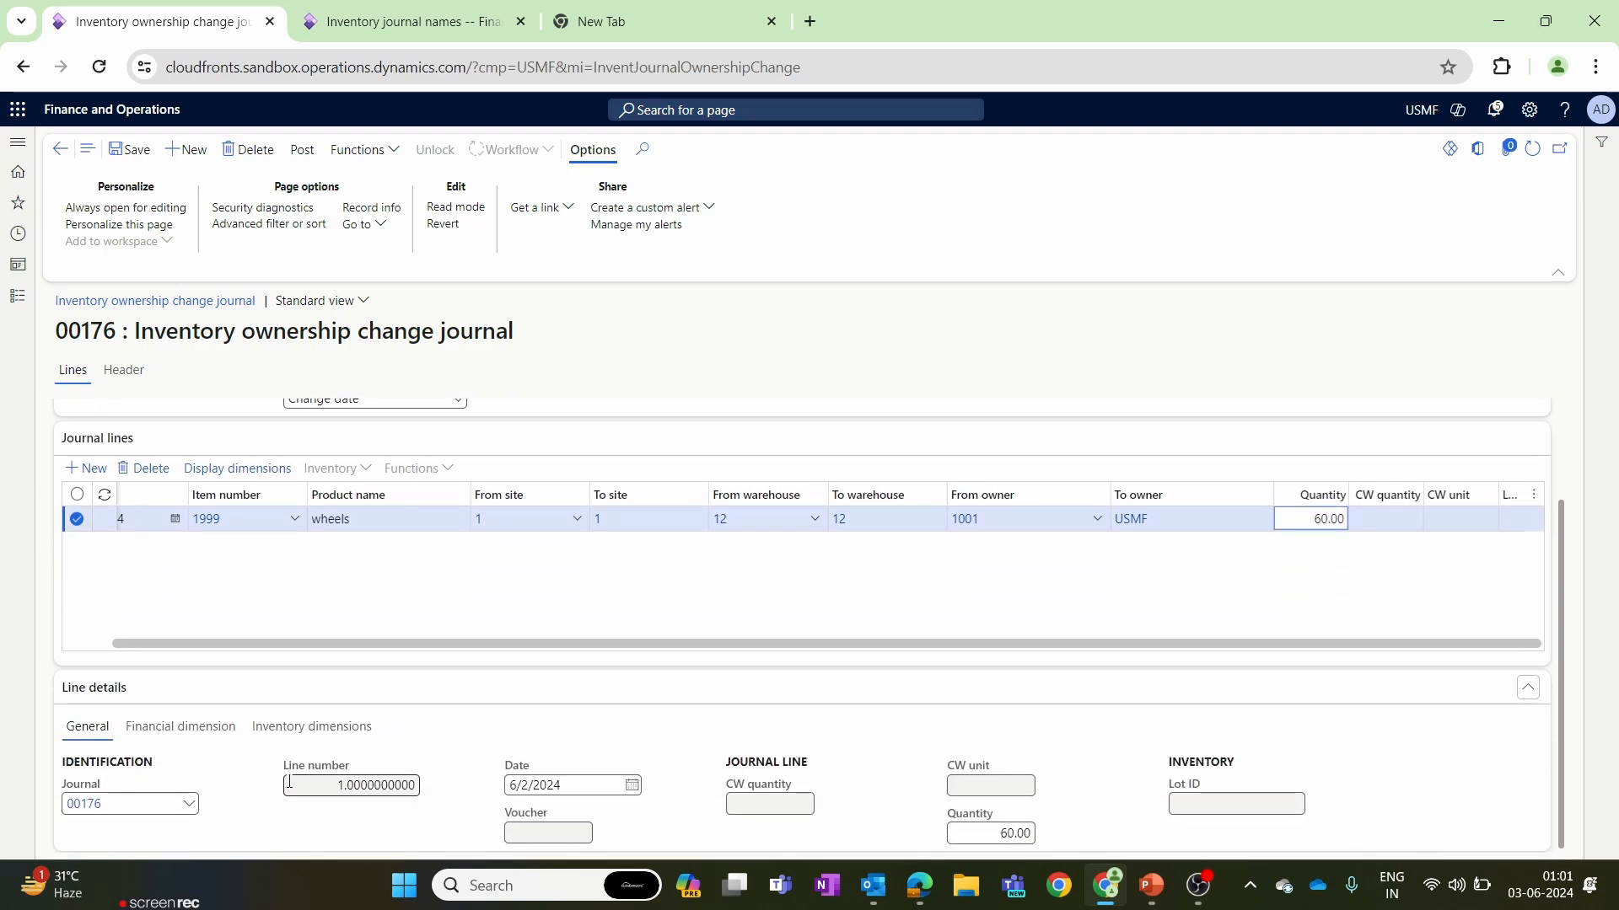
Save the inventory ownership change journal and try to post it with the default posting parameters.
scroll(281, 819, "up", 2)
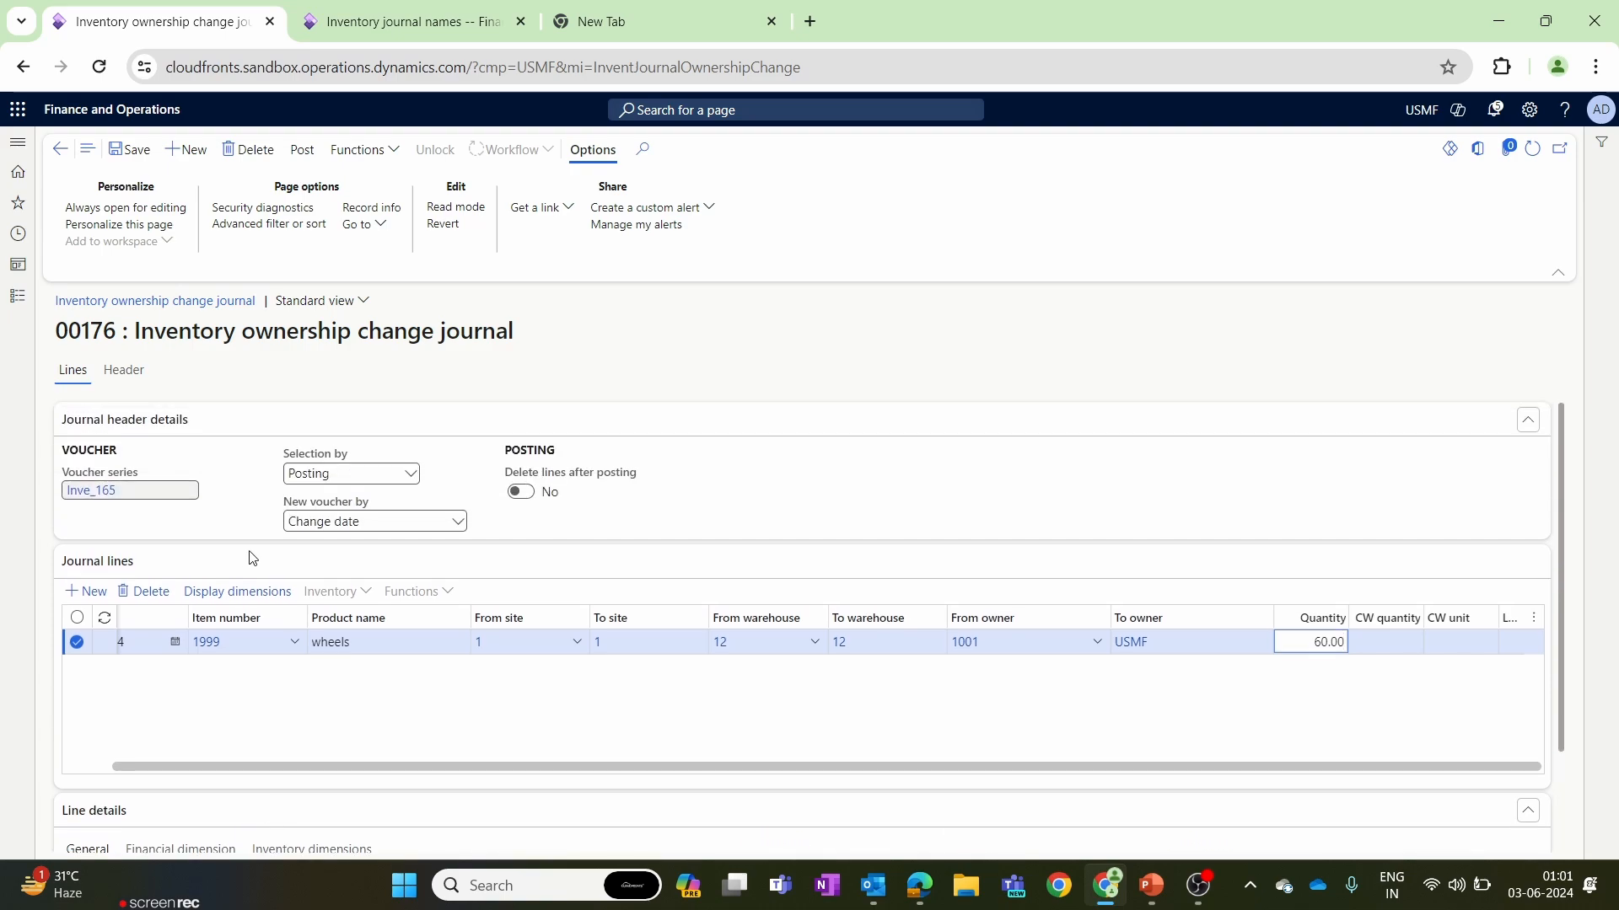
left_click(131, 149)
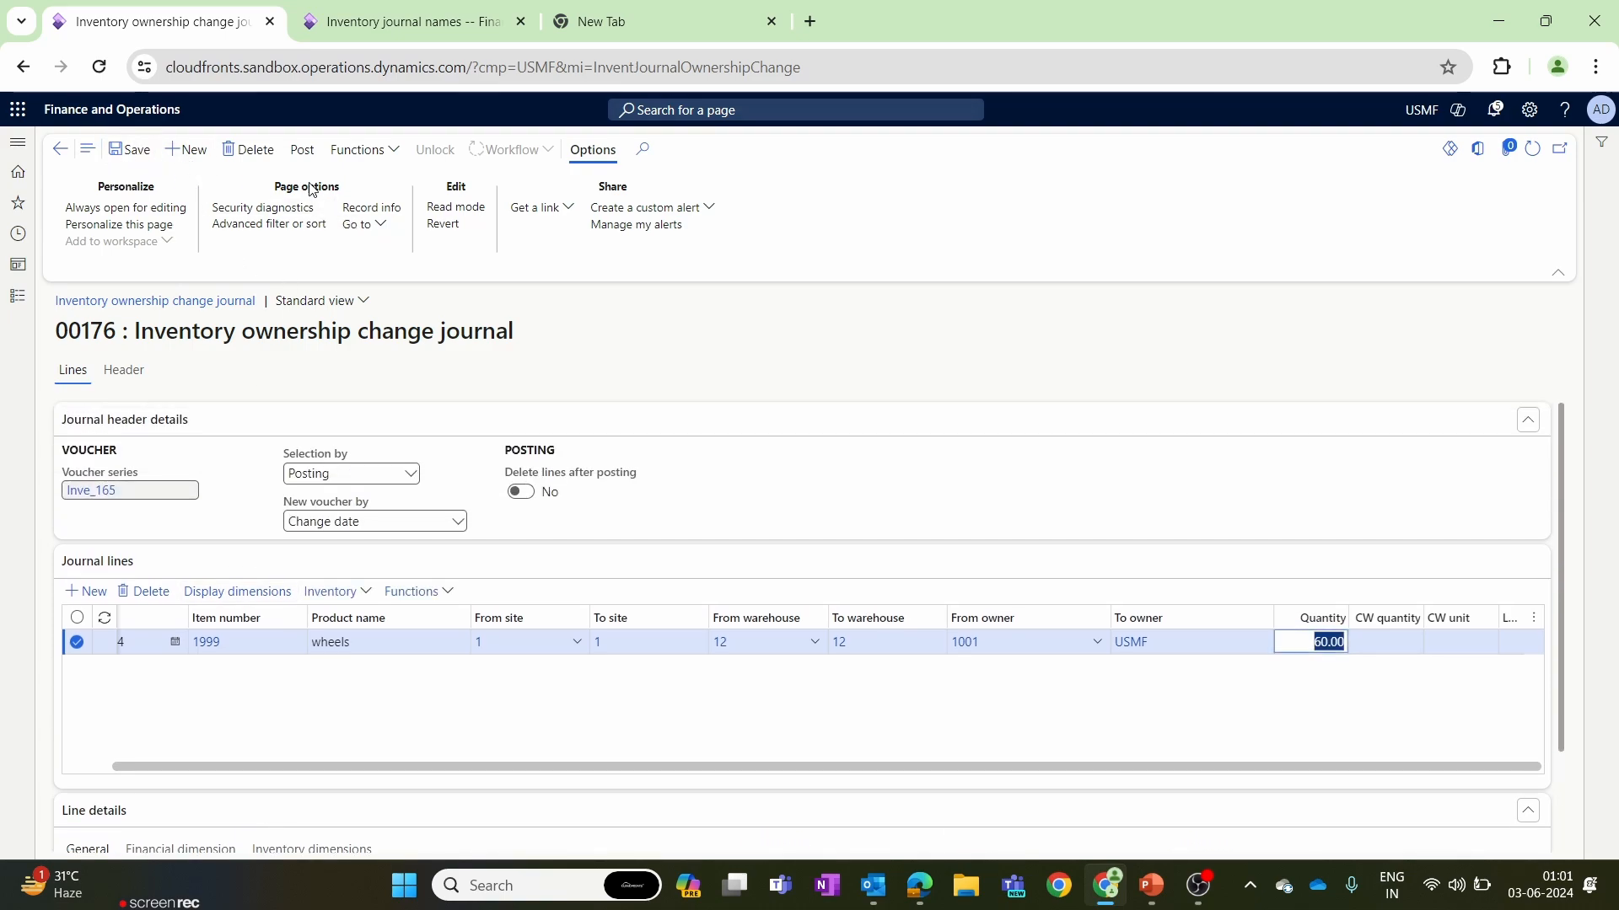
left_click(302, 151)
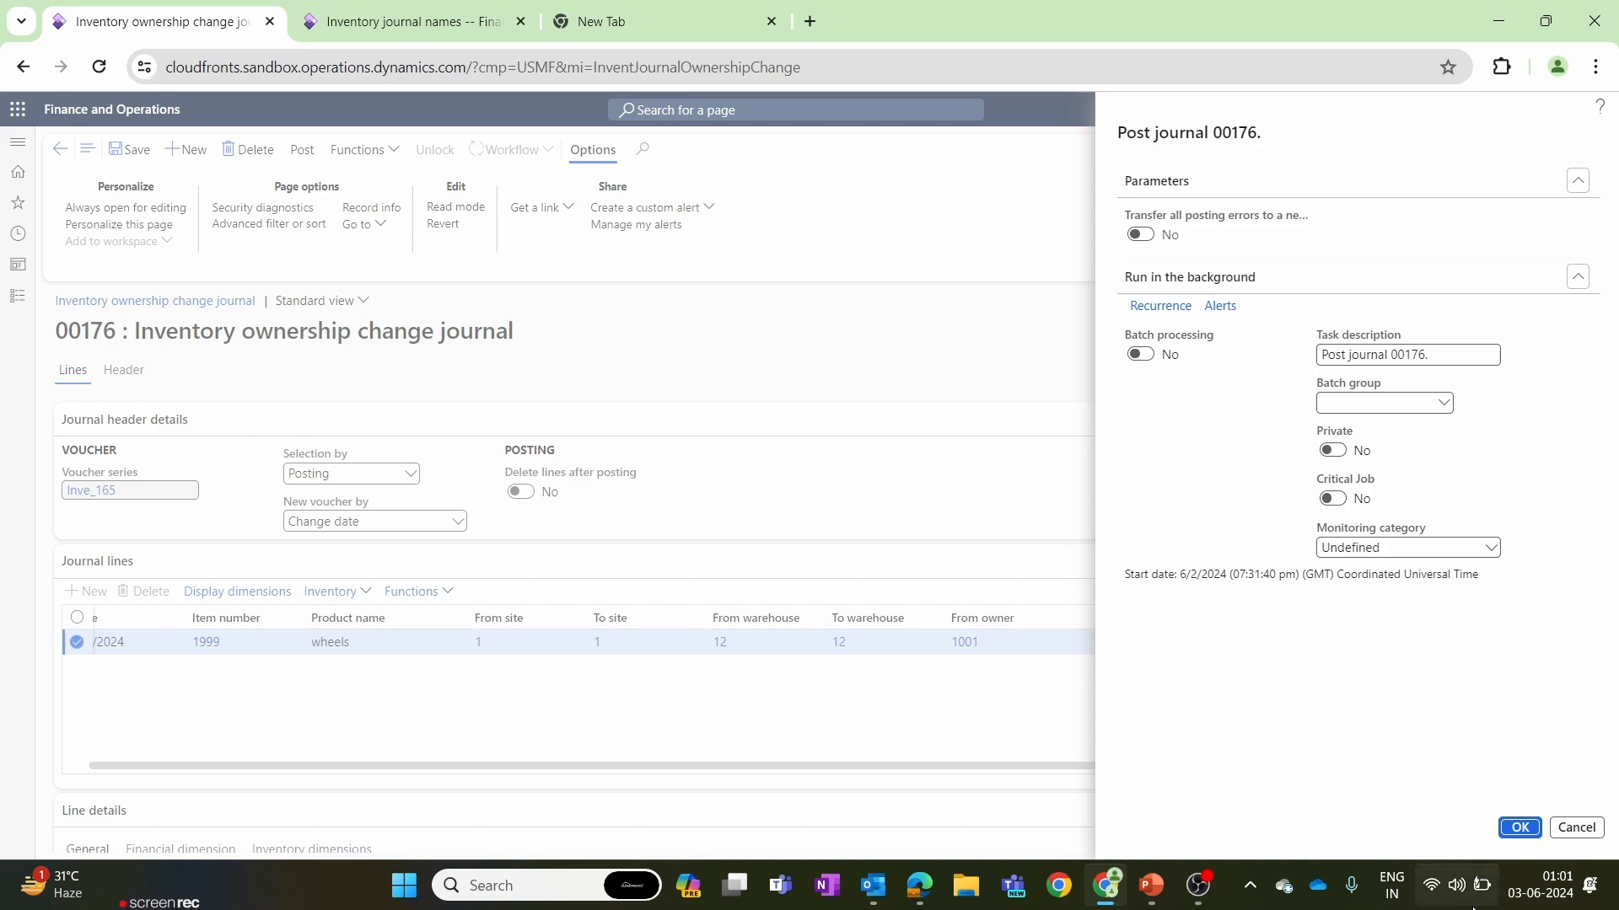
left_click(1527, 826)
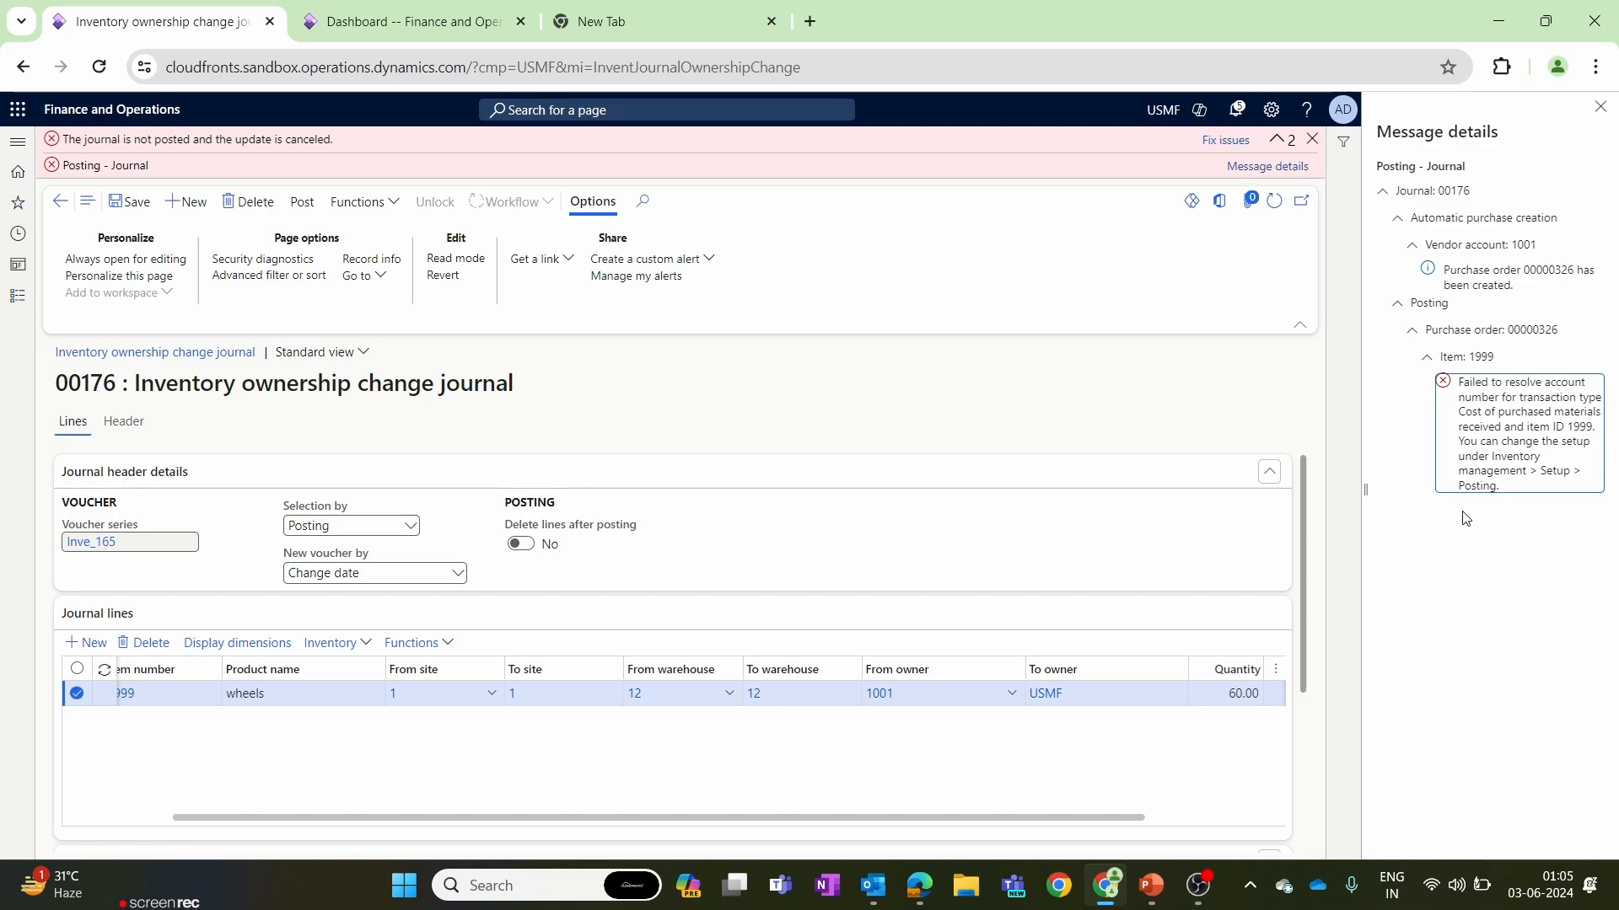
Switch to the second browser tab and open the inventory Posting setup page of the Inventory management module.
left_click(309, 10)
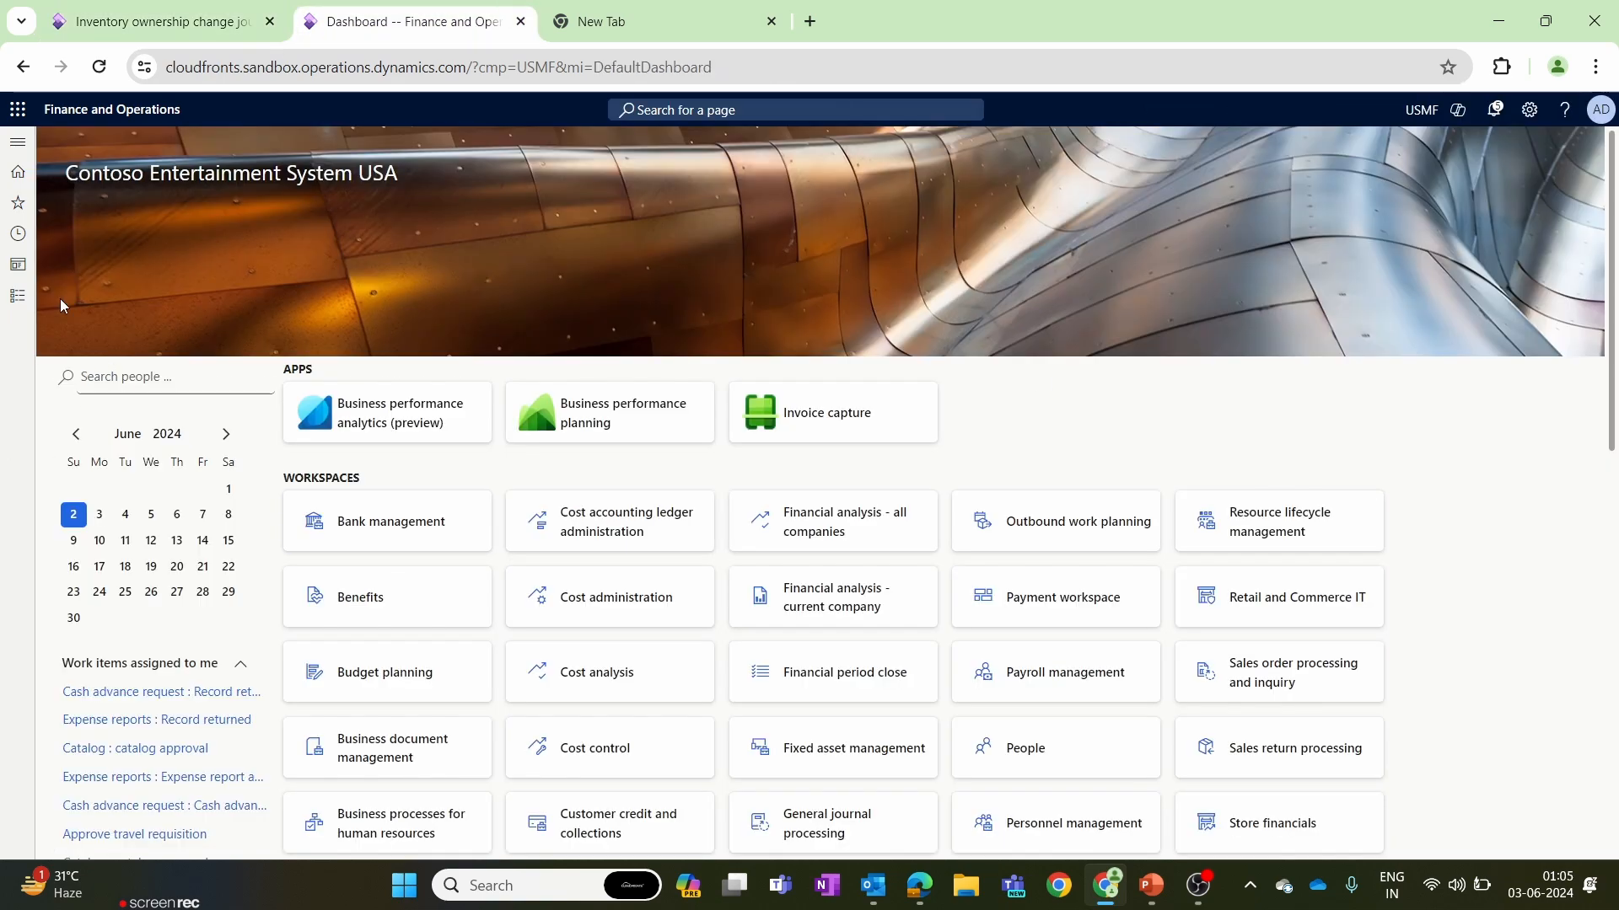
left_click(18, 296)
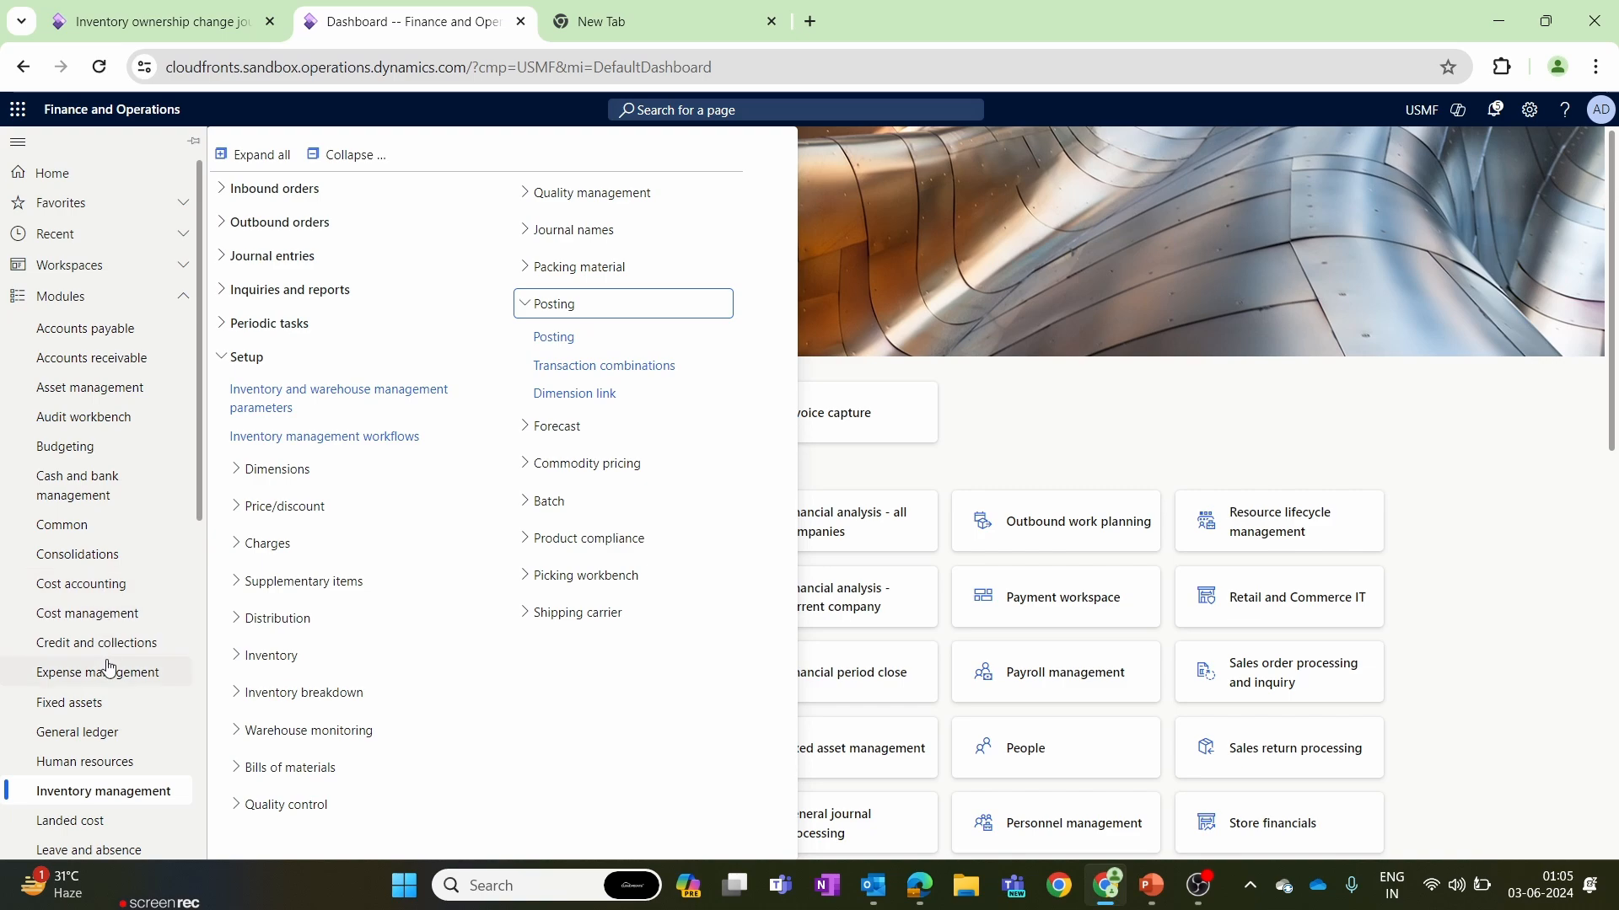
left_click_drag(86, 792, 92, 793)
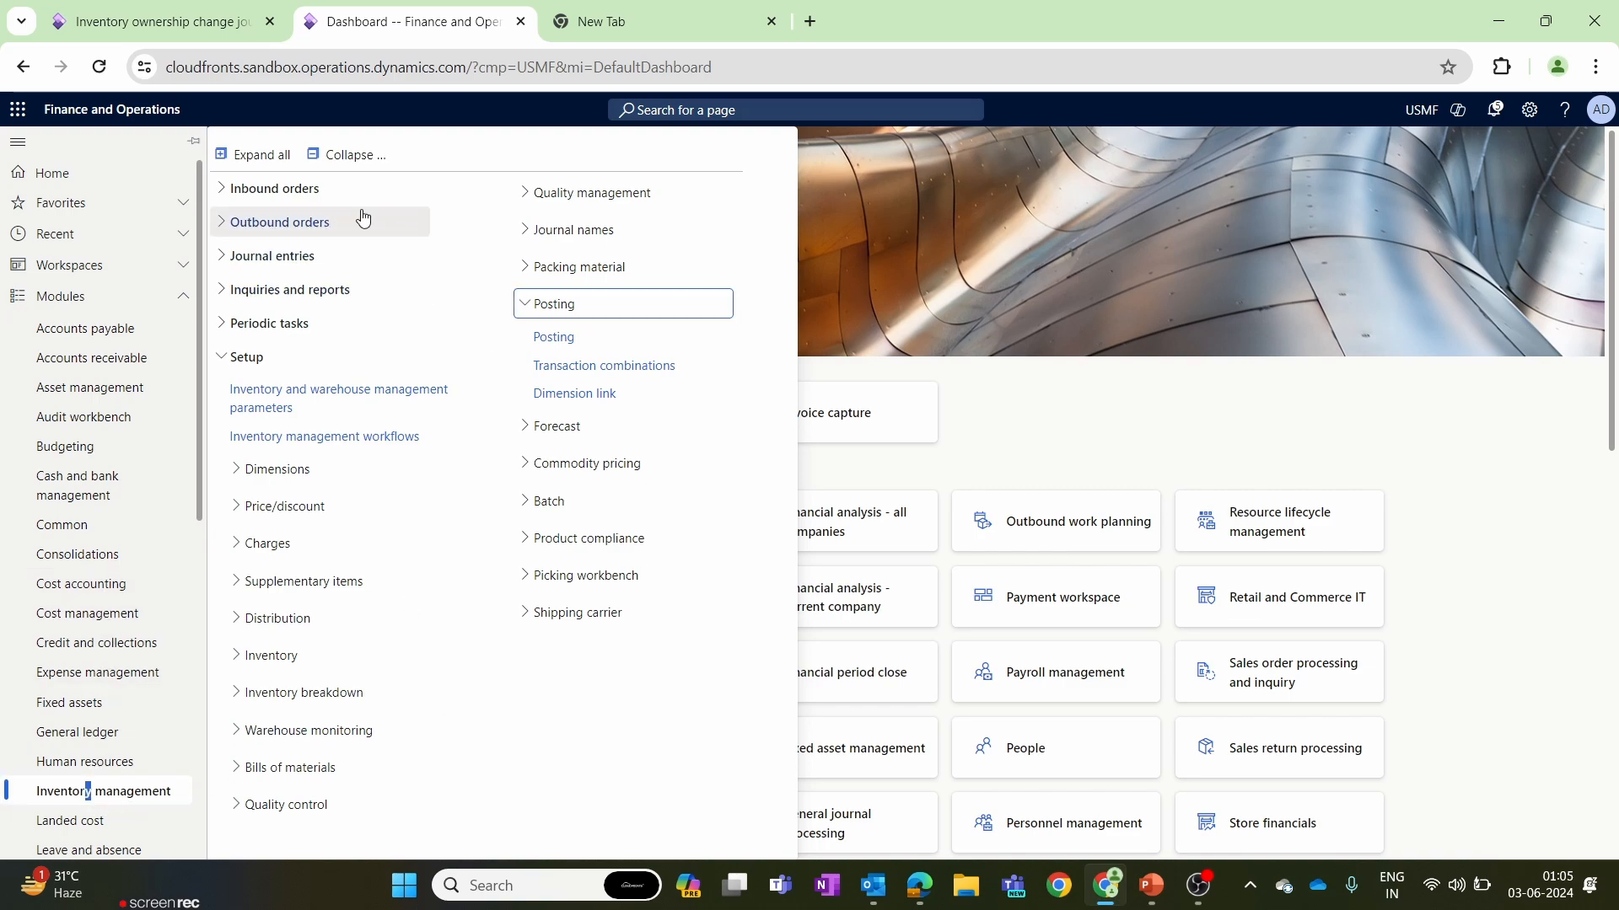
left_click(328, 160)
left_click(307, 363)
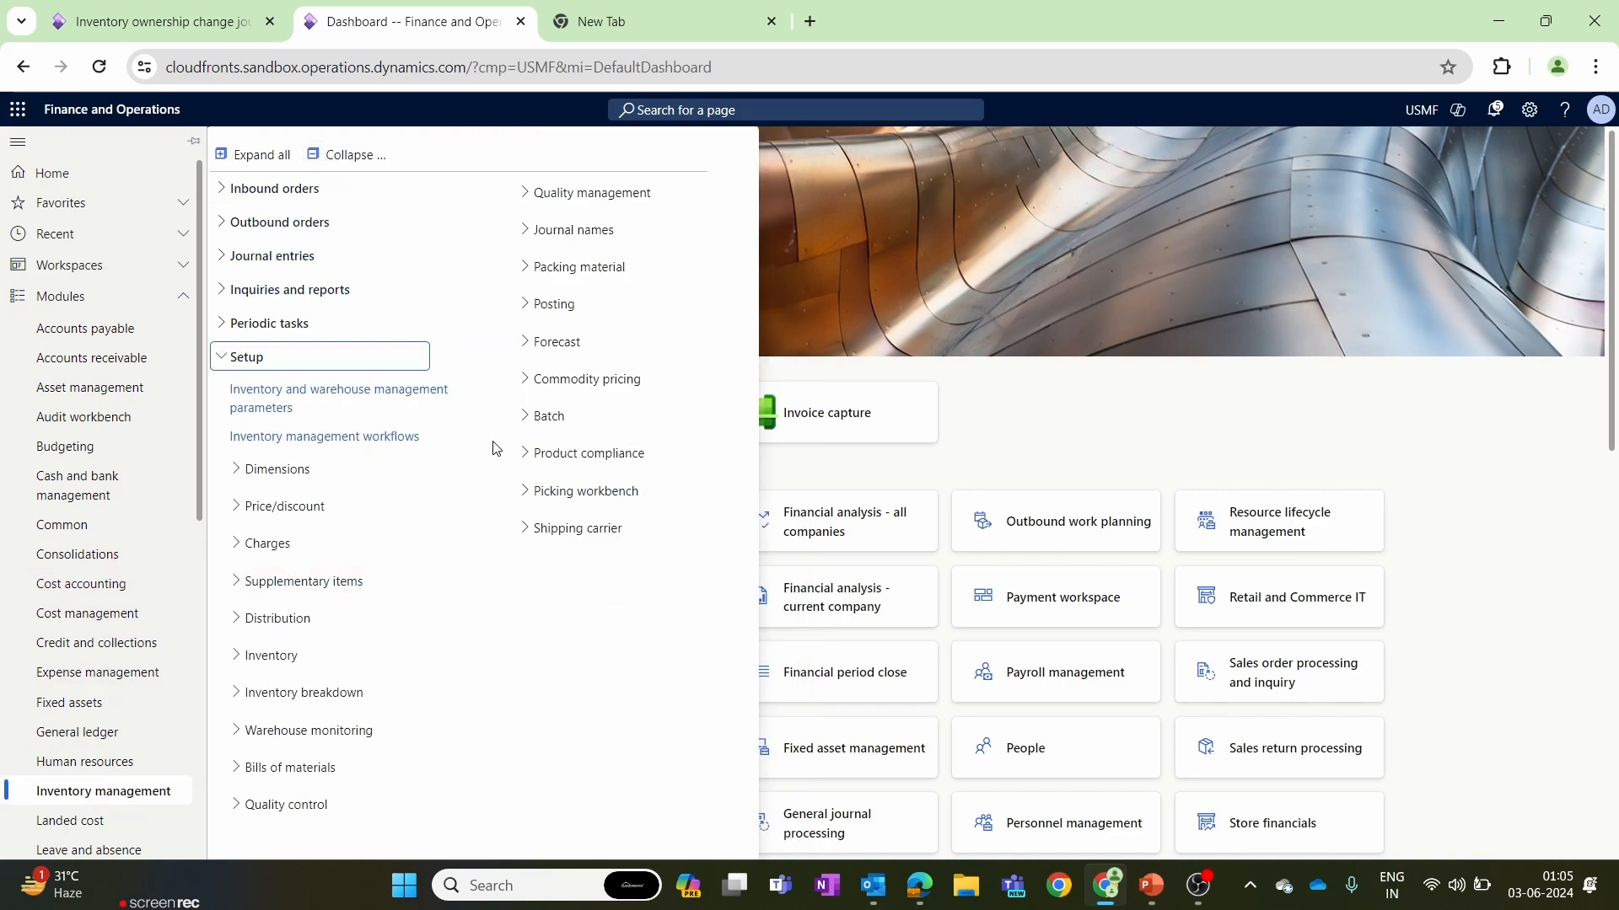
left_click(548, 304)
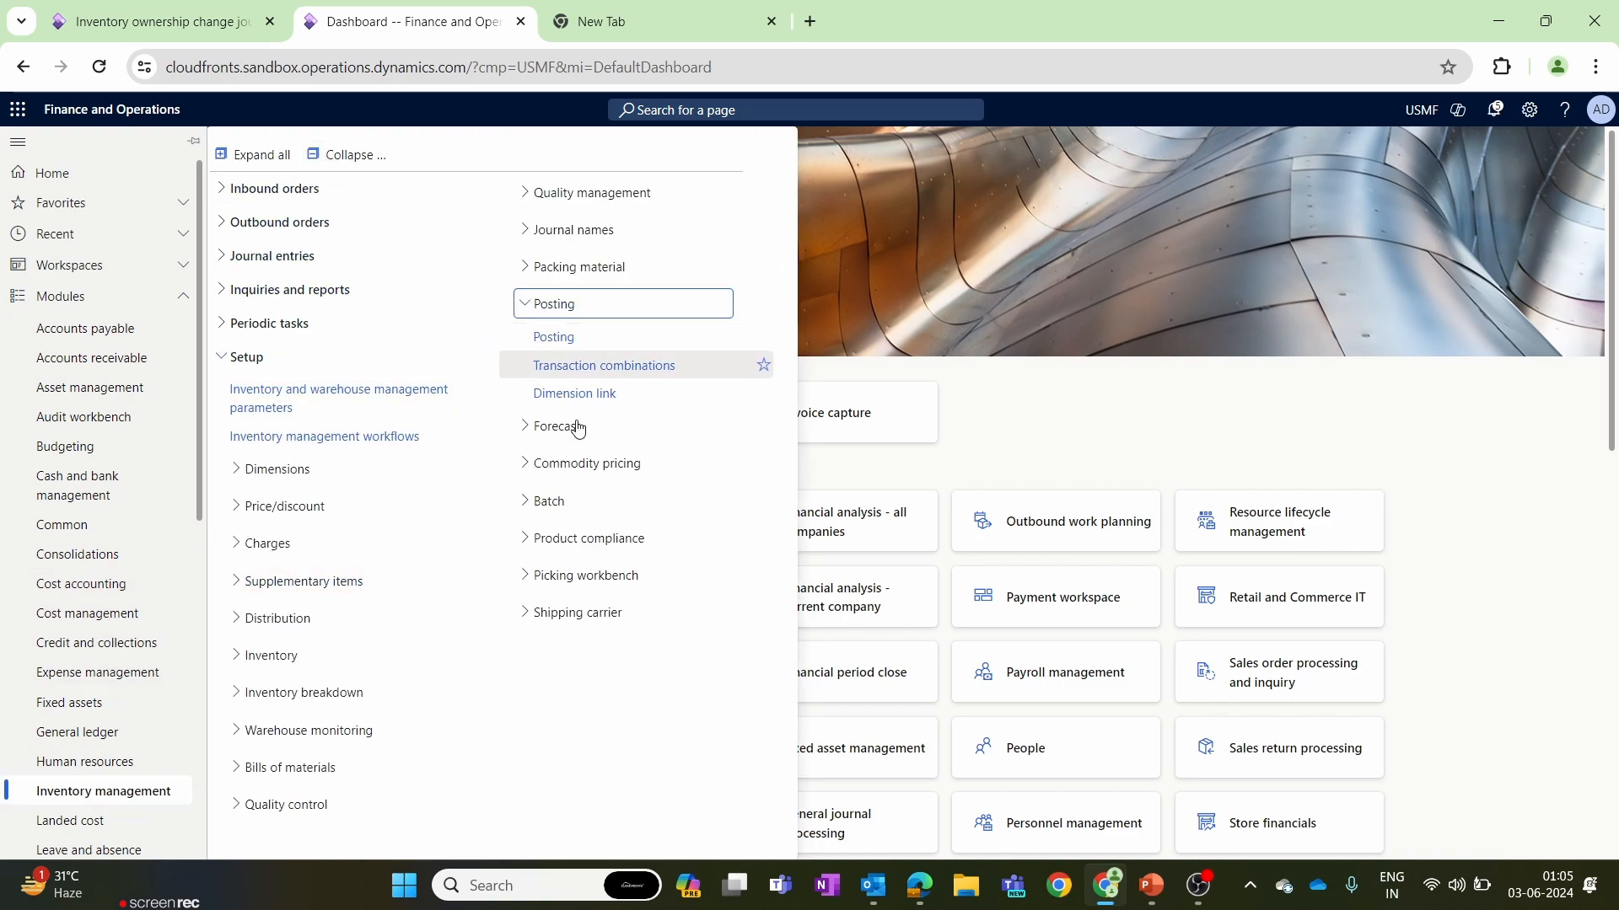
left_click(555, 338)
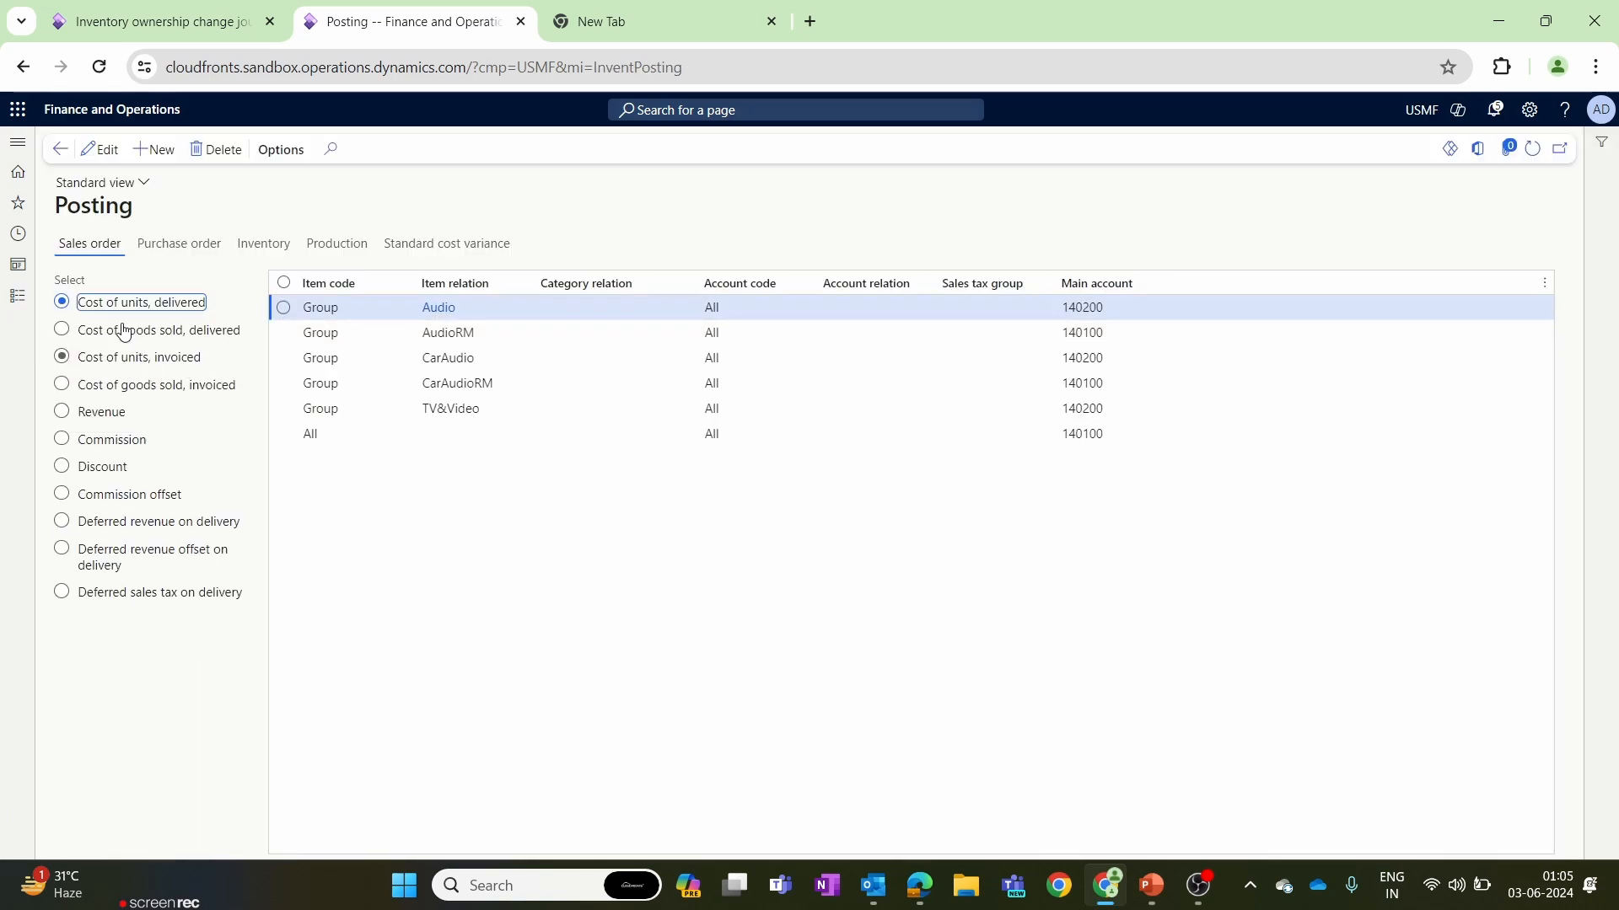
Add a purchase order posting line for Cost of purchased materials received, covering all items and accounts, with main account 140100.
left_click(160, 21)
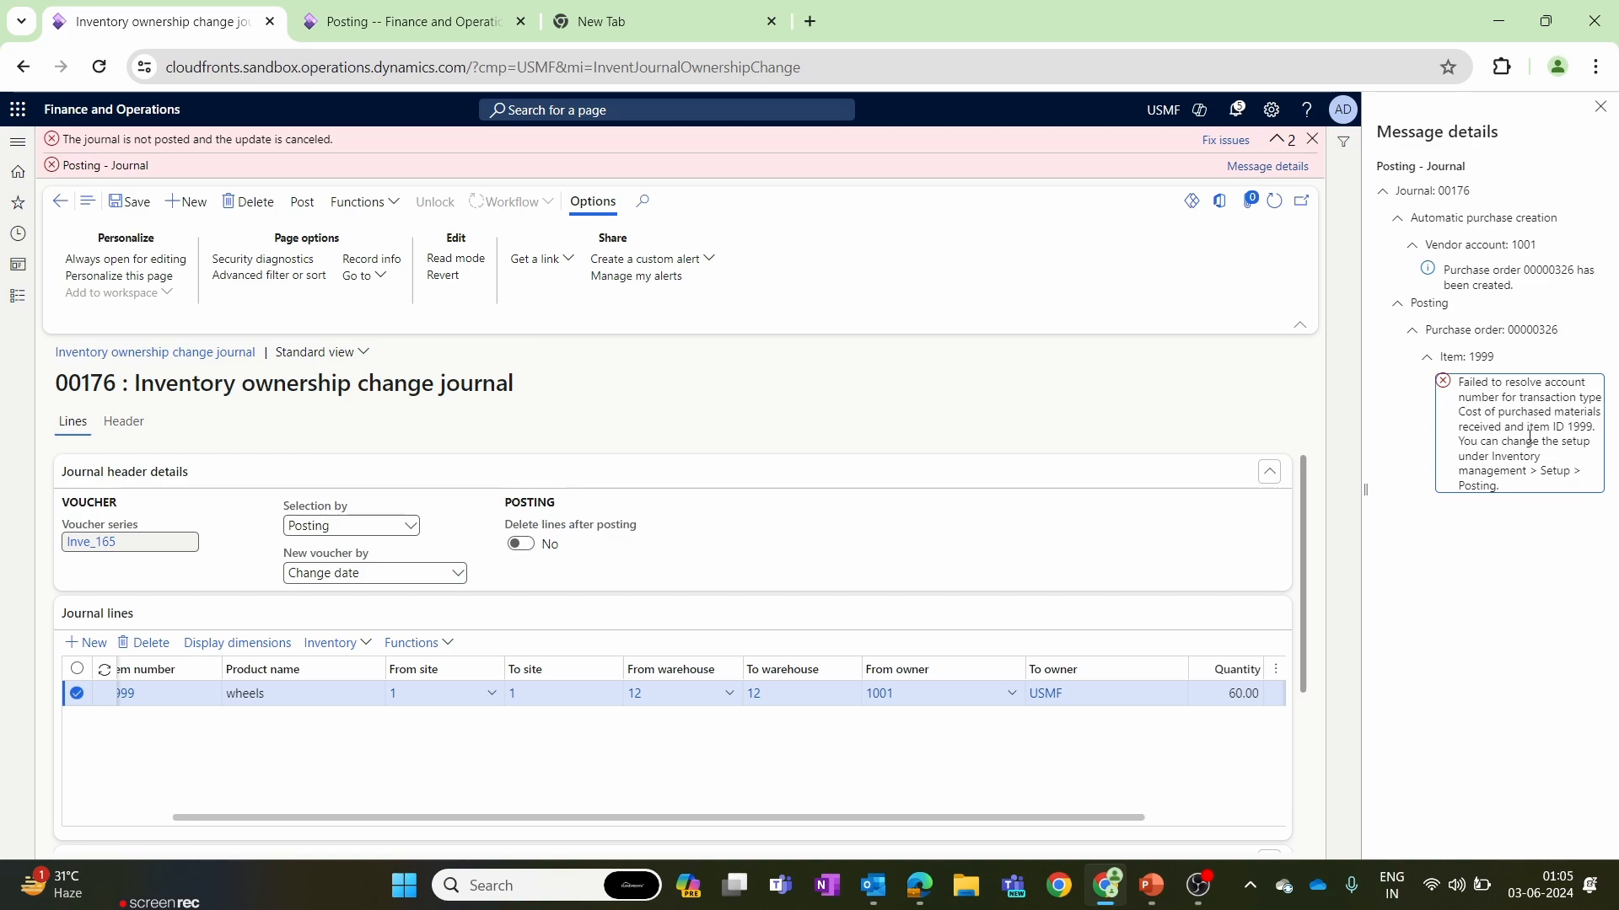
left_click(308, 21)
left_click(203, 246)
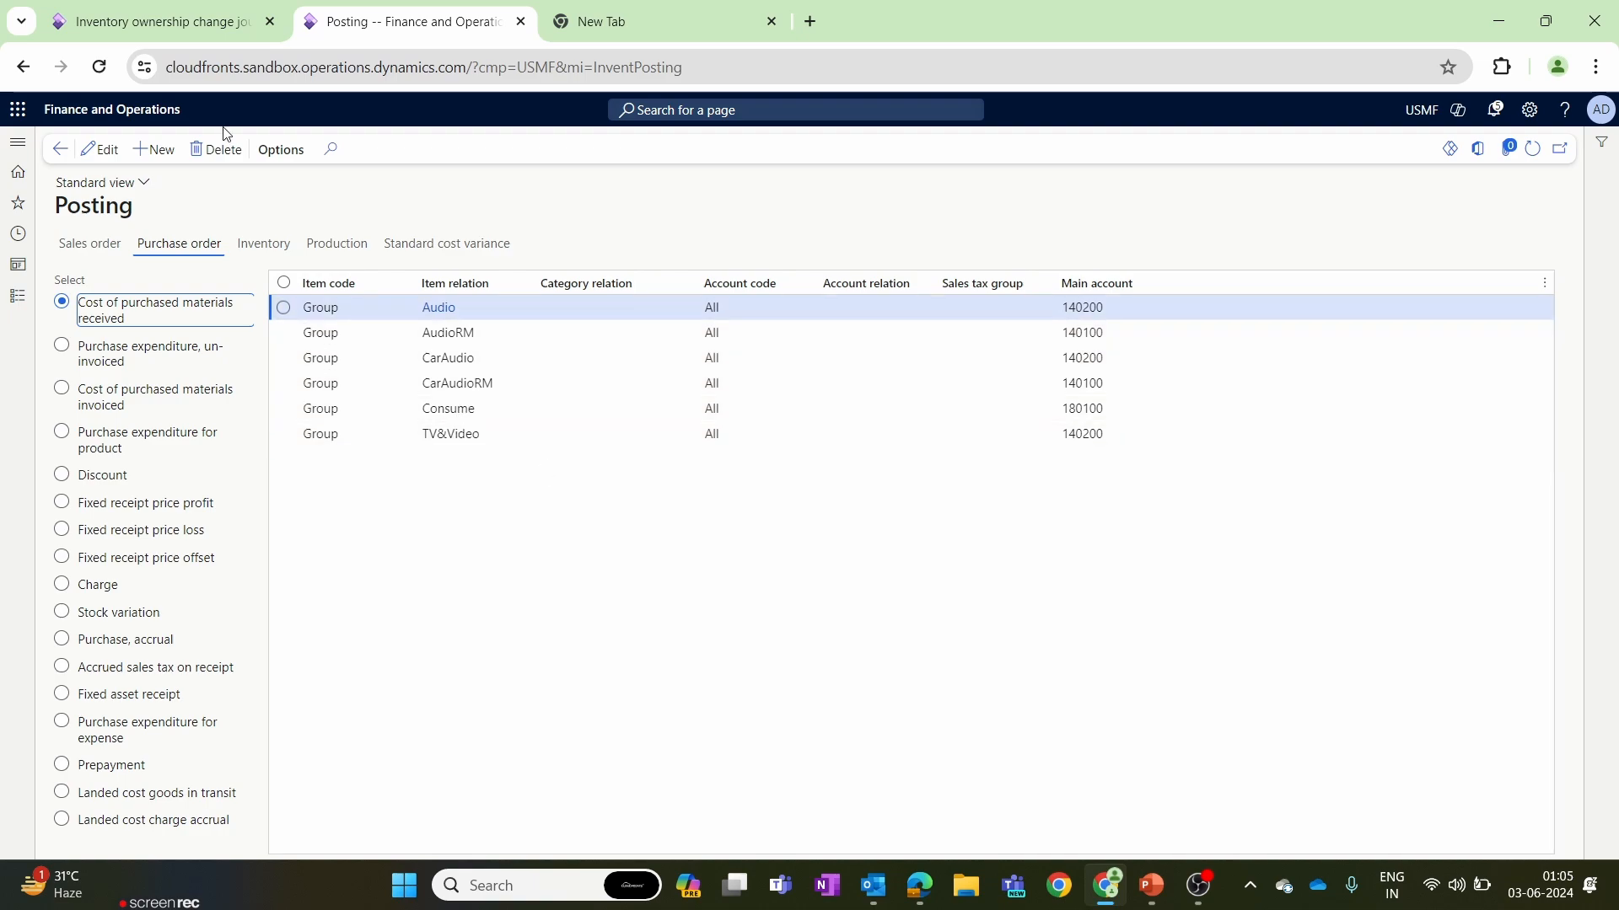
left_click(155, 152)
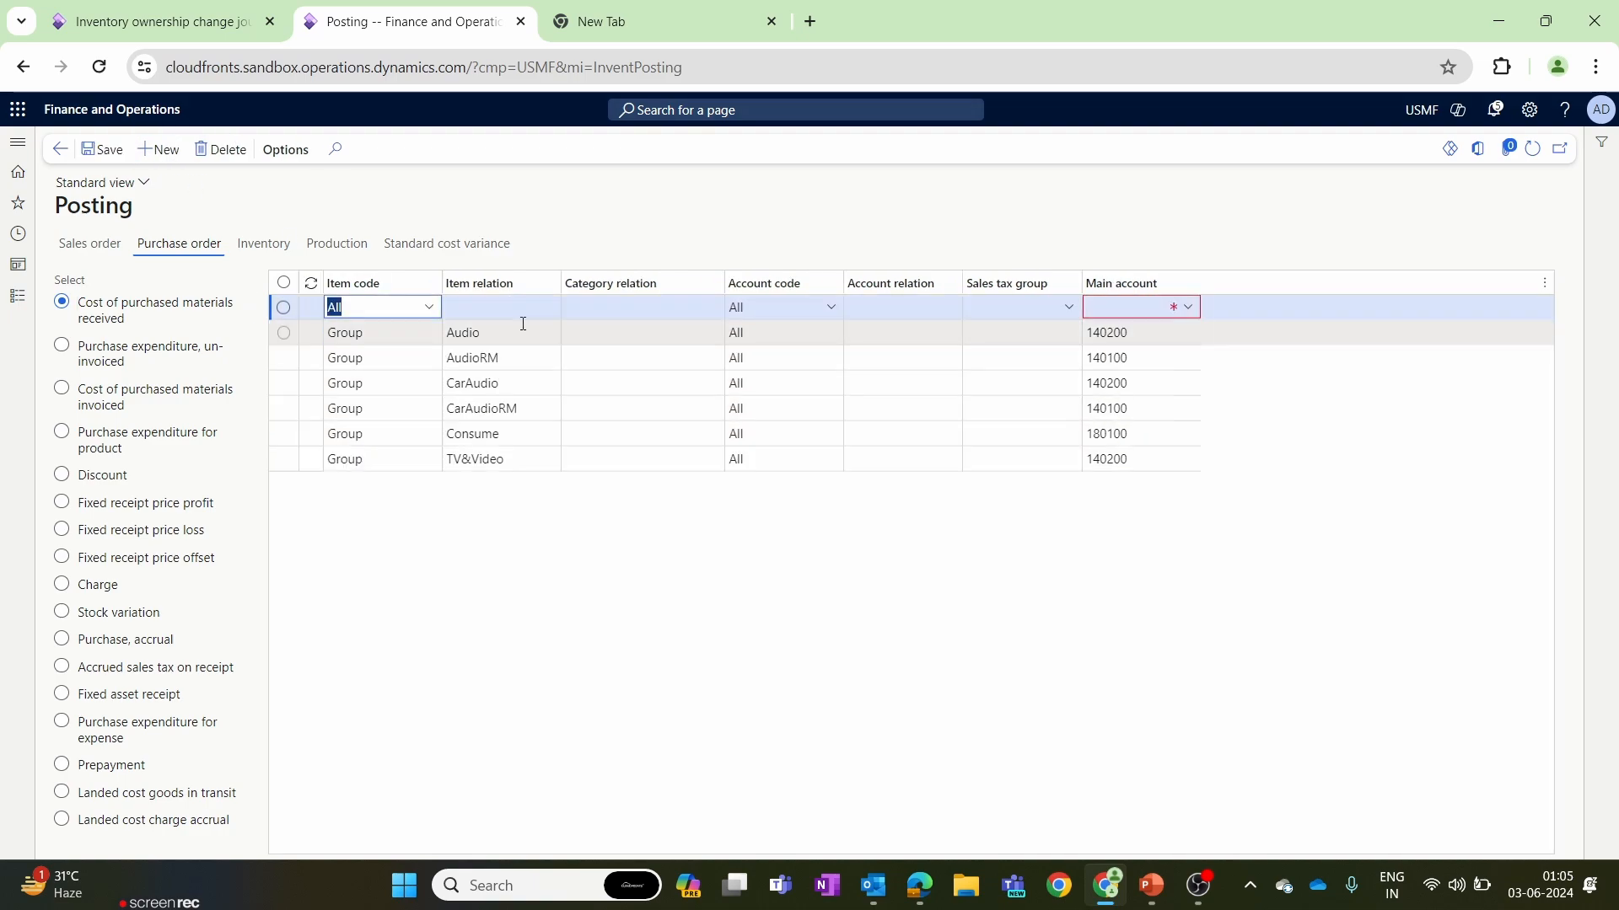
left_click(1187, 307)
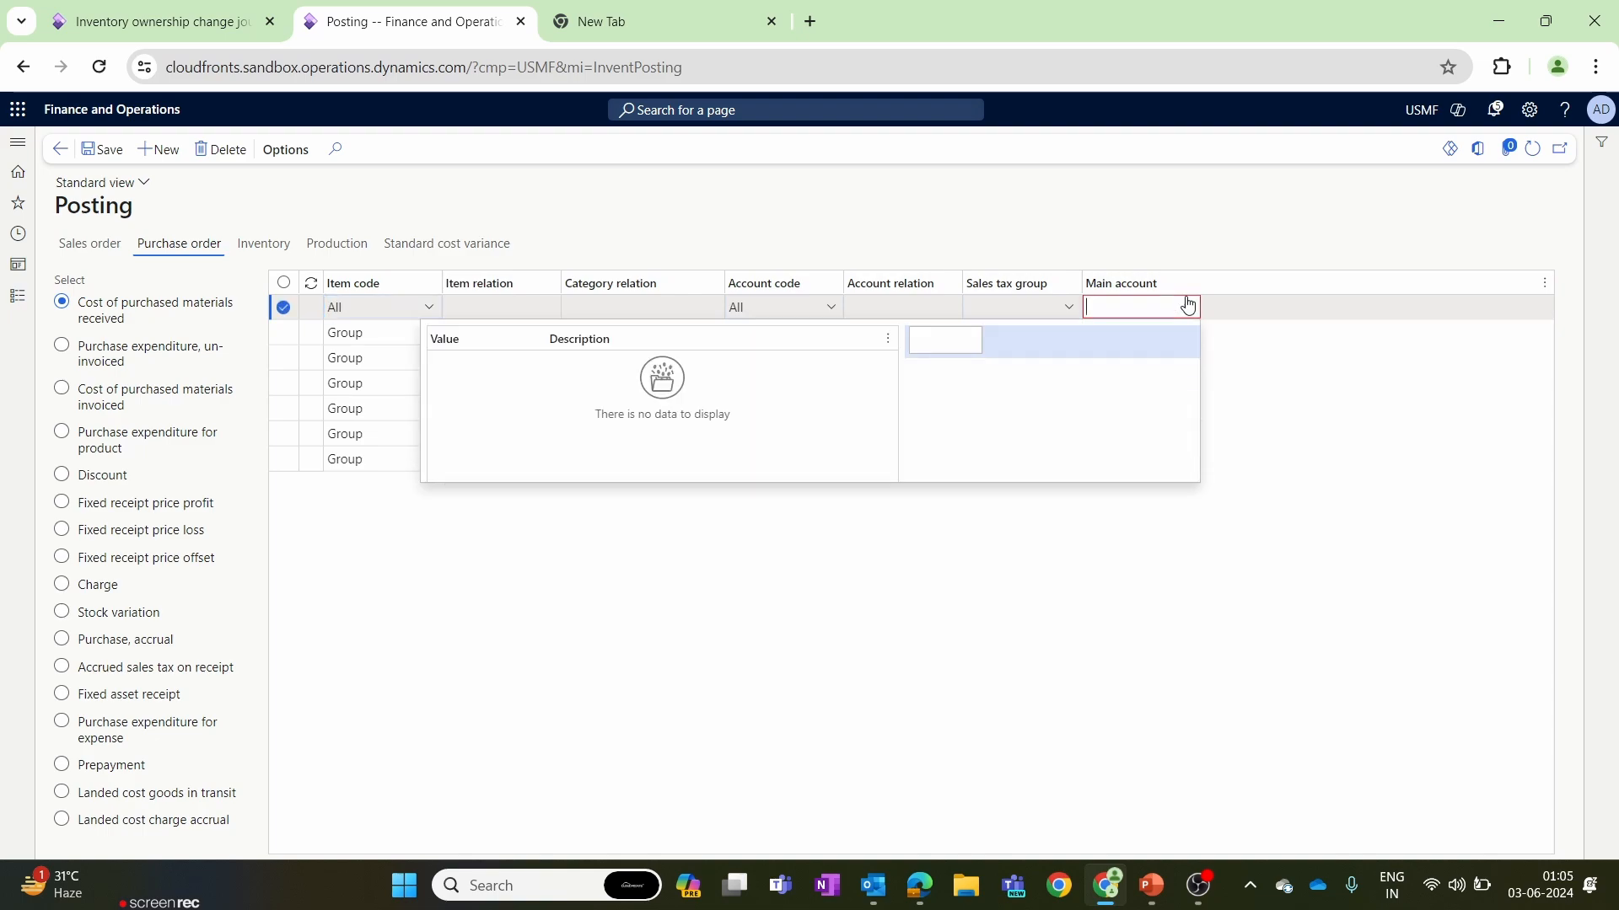
left_click(683, 371)
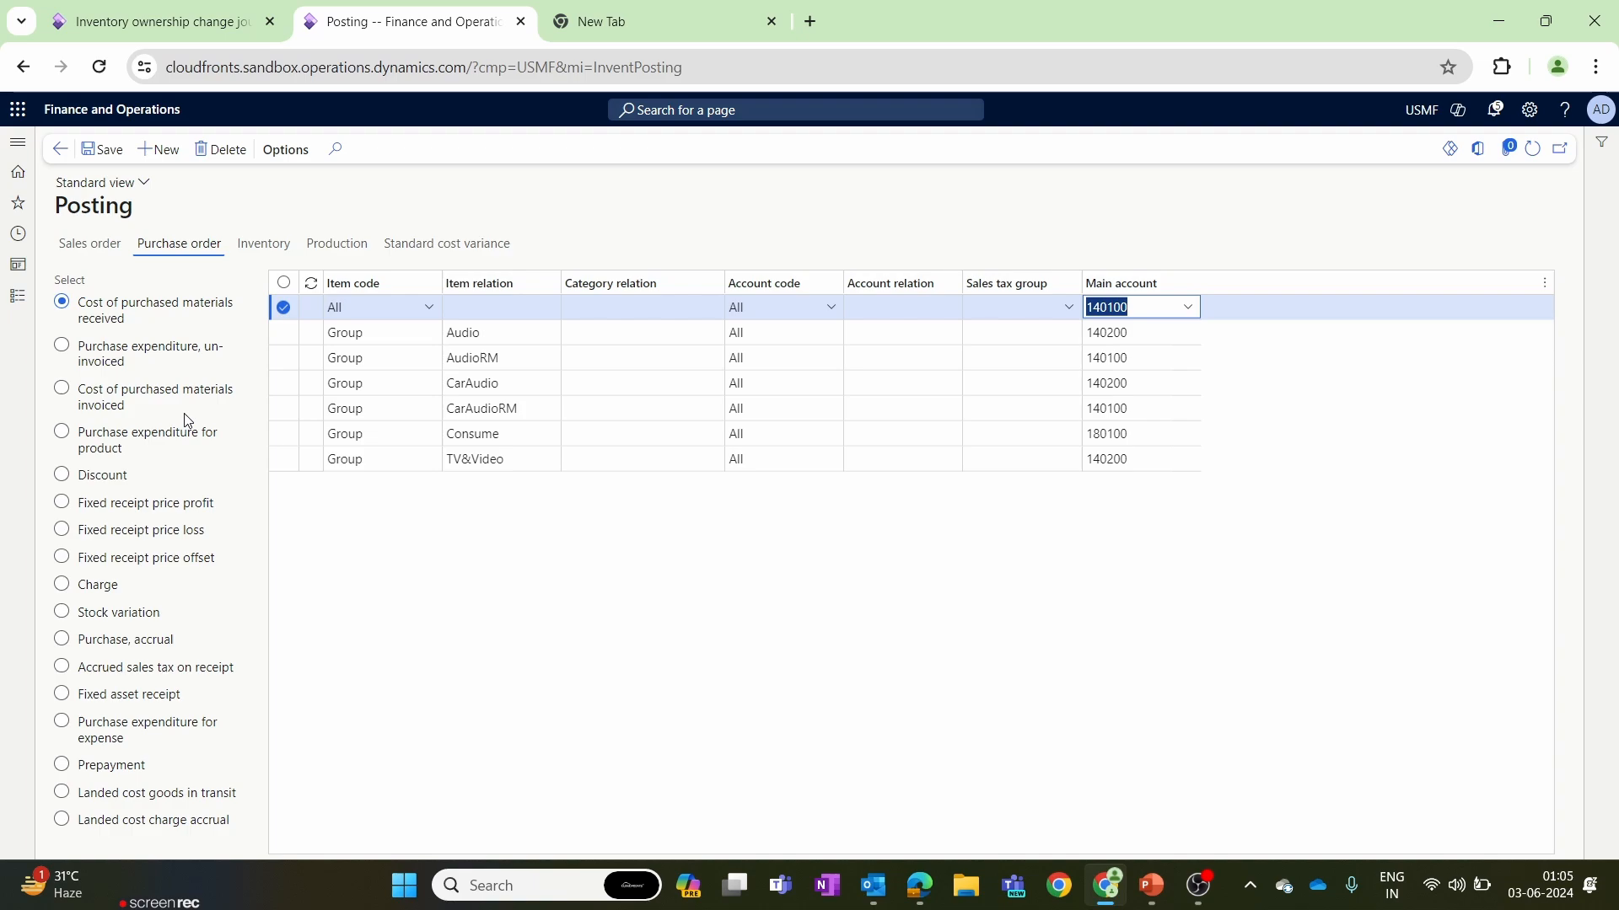
Return to the ownership change journal, dismiss the posting error messages and post the journal again.
left_click(195, 23)
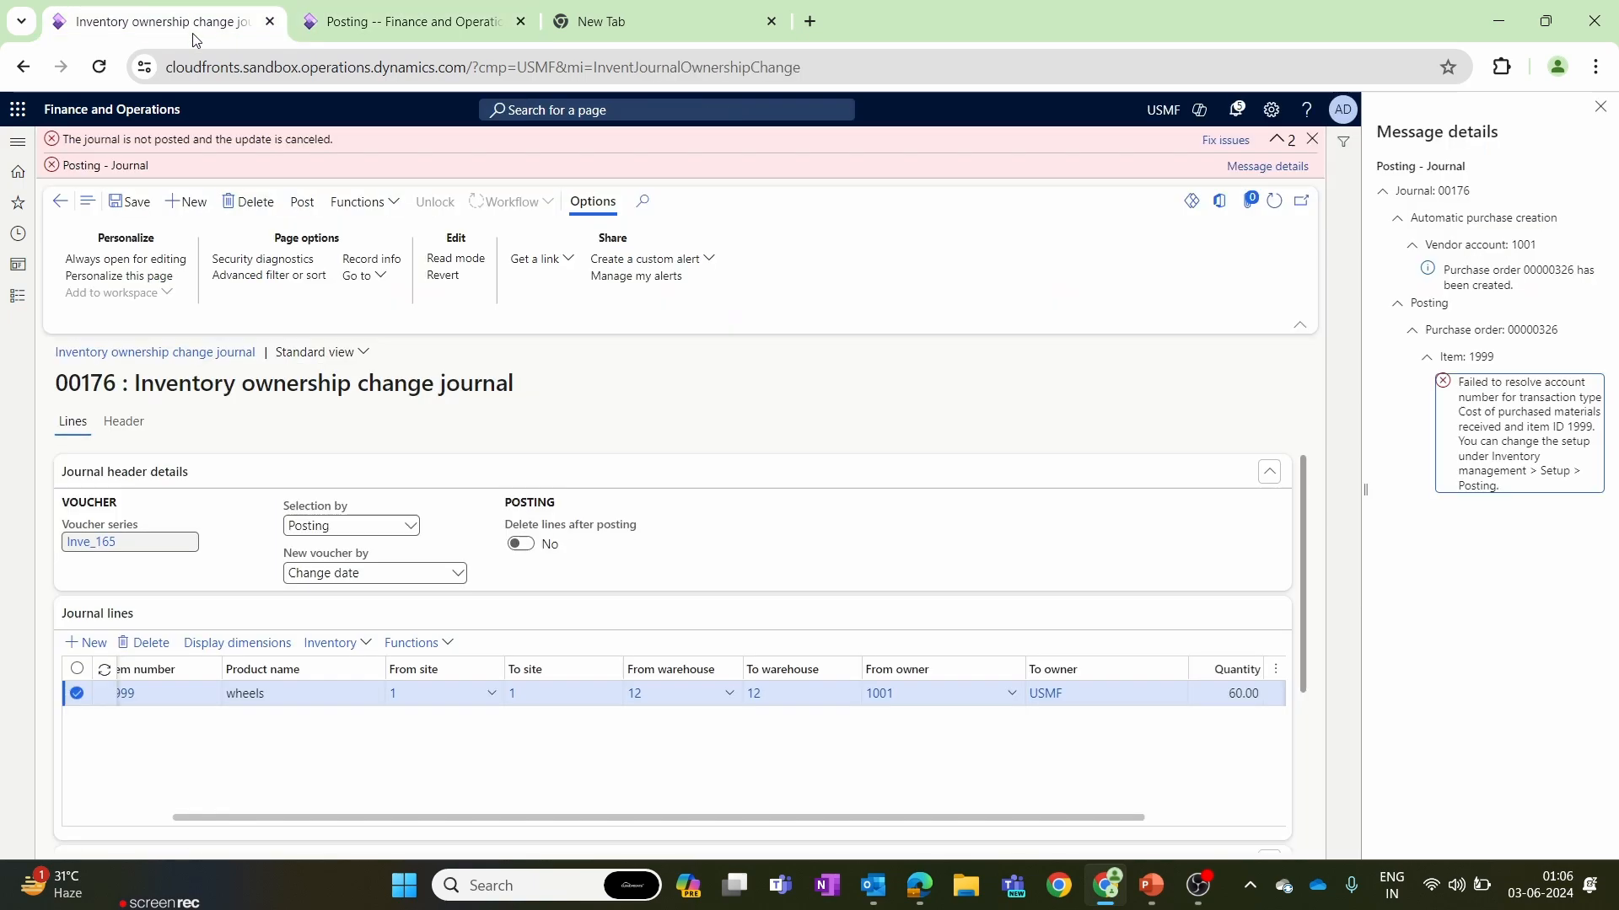
left_click(1598, 108)
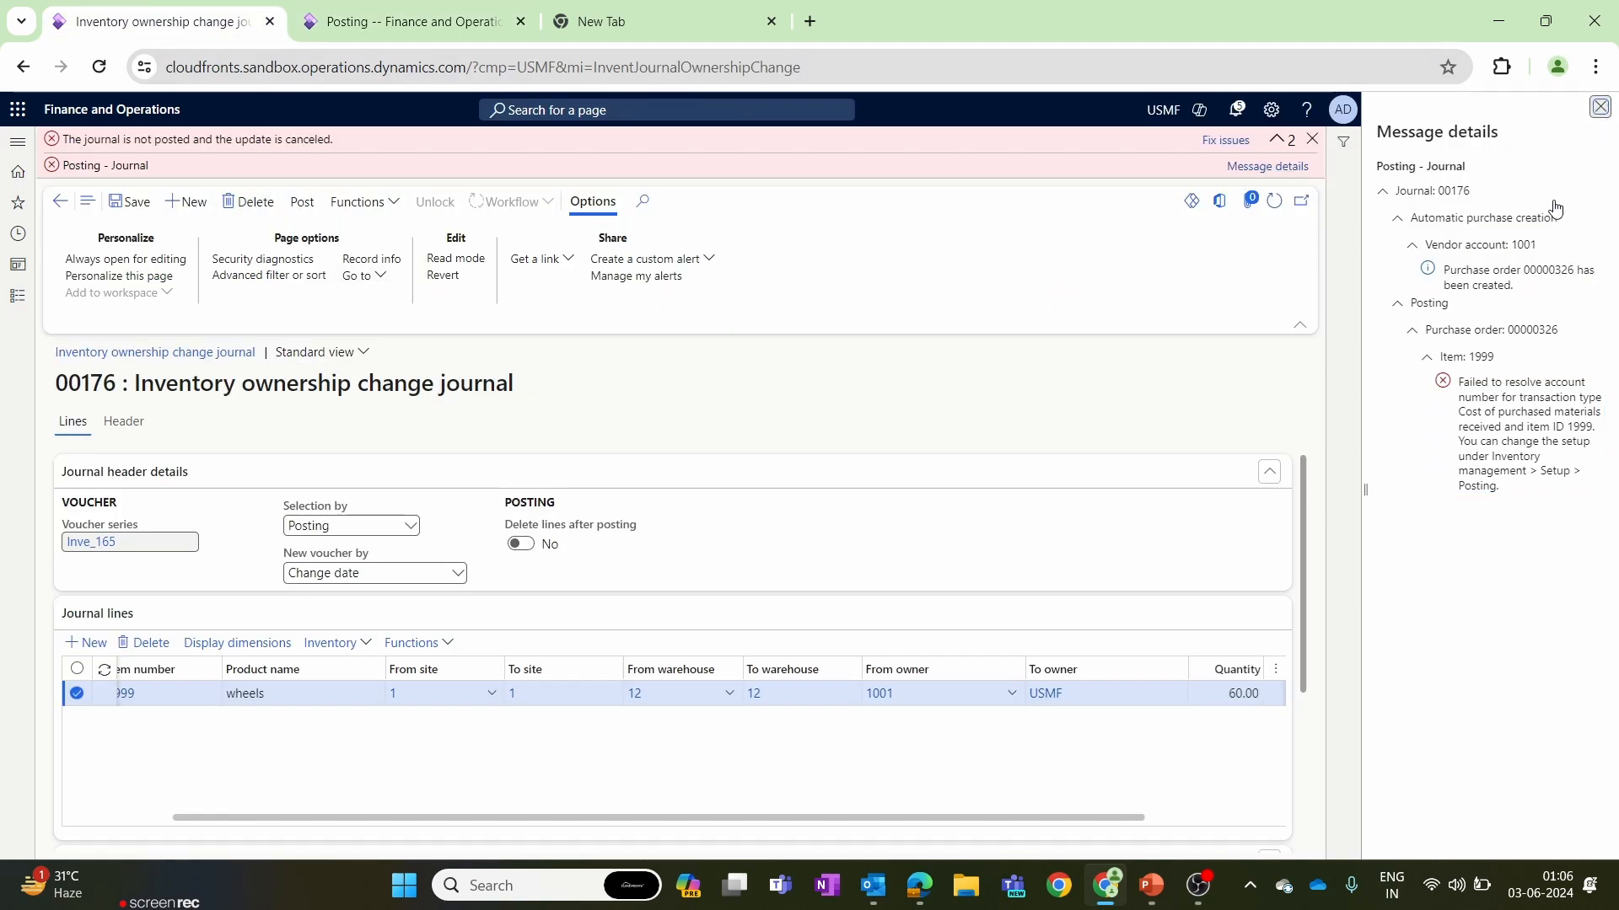
left_click(1589, 141)
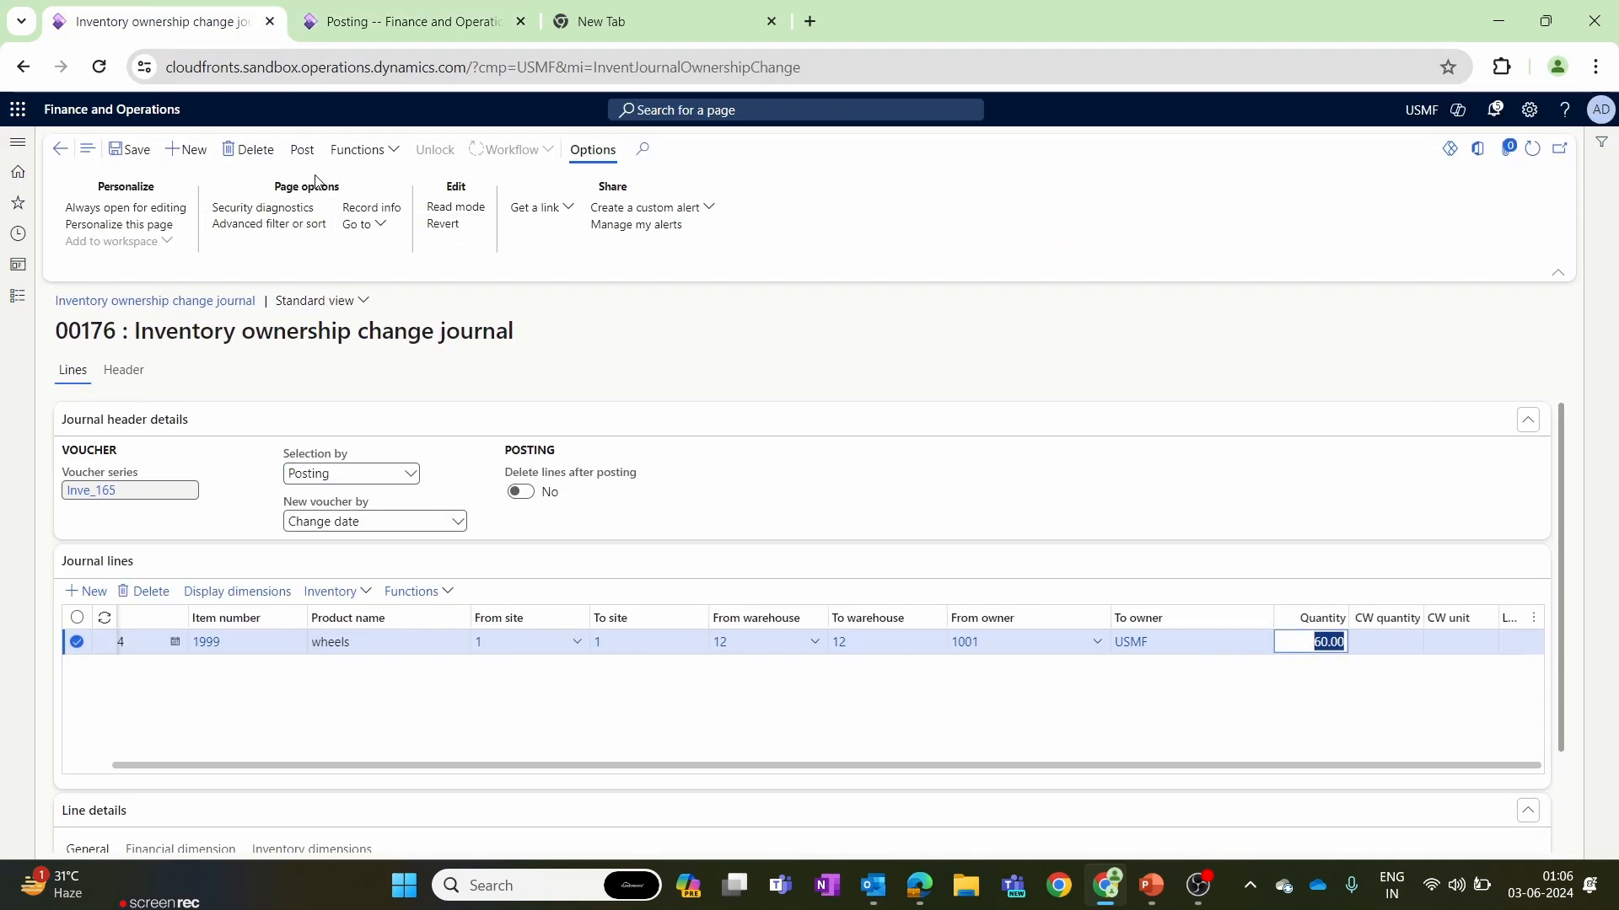
left_click(302, 150)
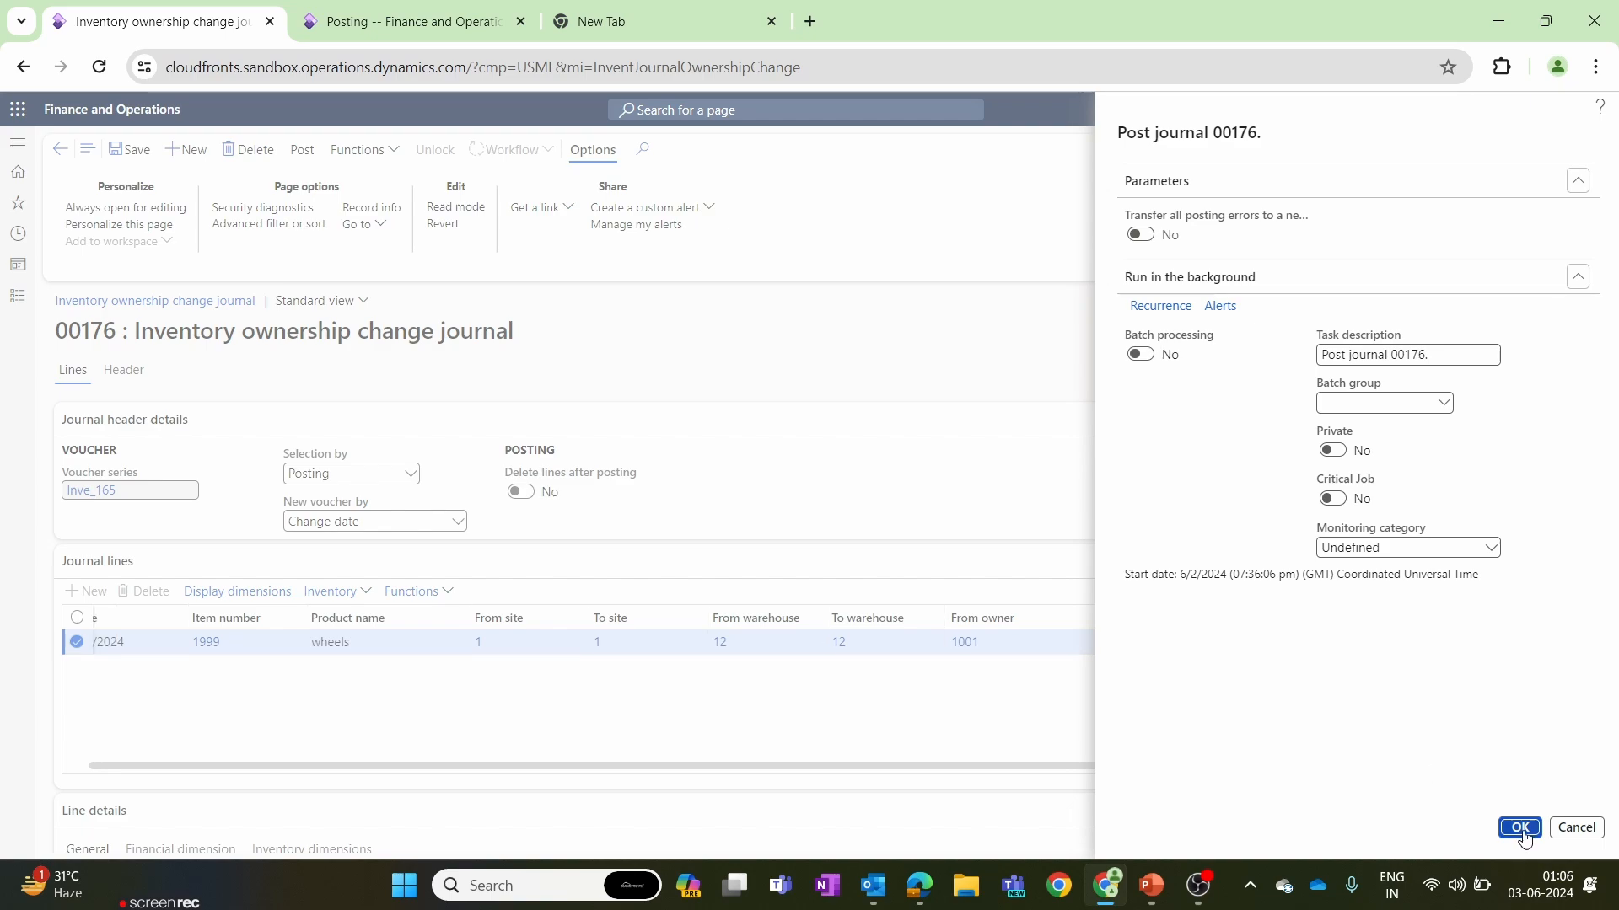
left_click(1521, 829)
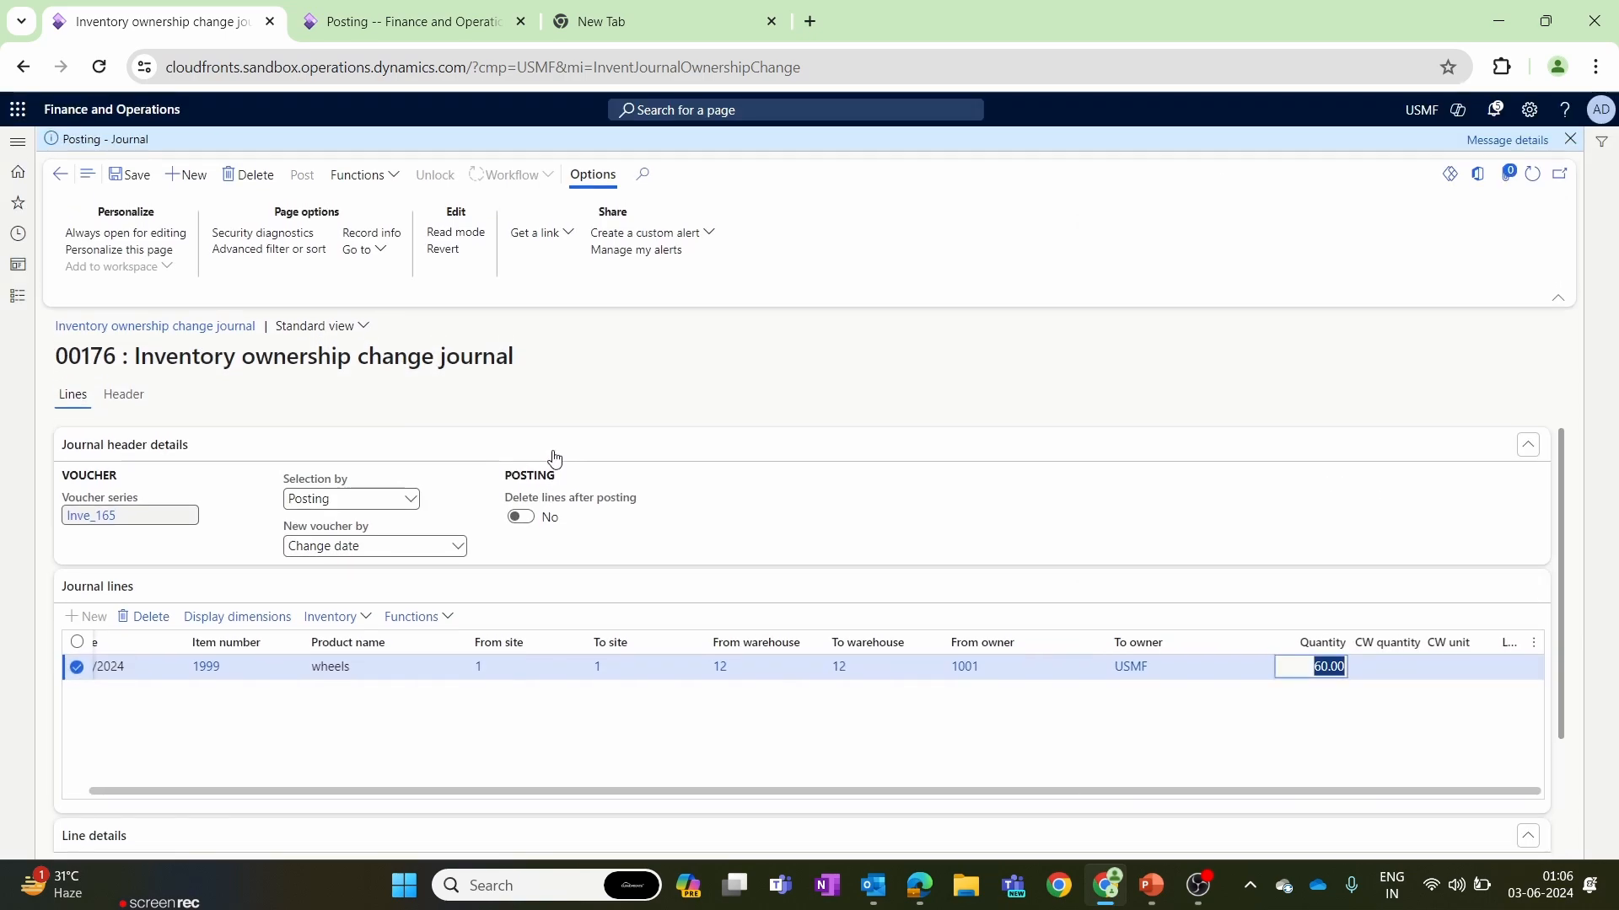
Open the posting message details and copy the number of the automatically created purchase order.
left_click(1519, 149)
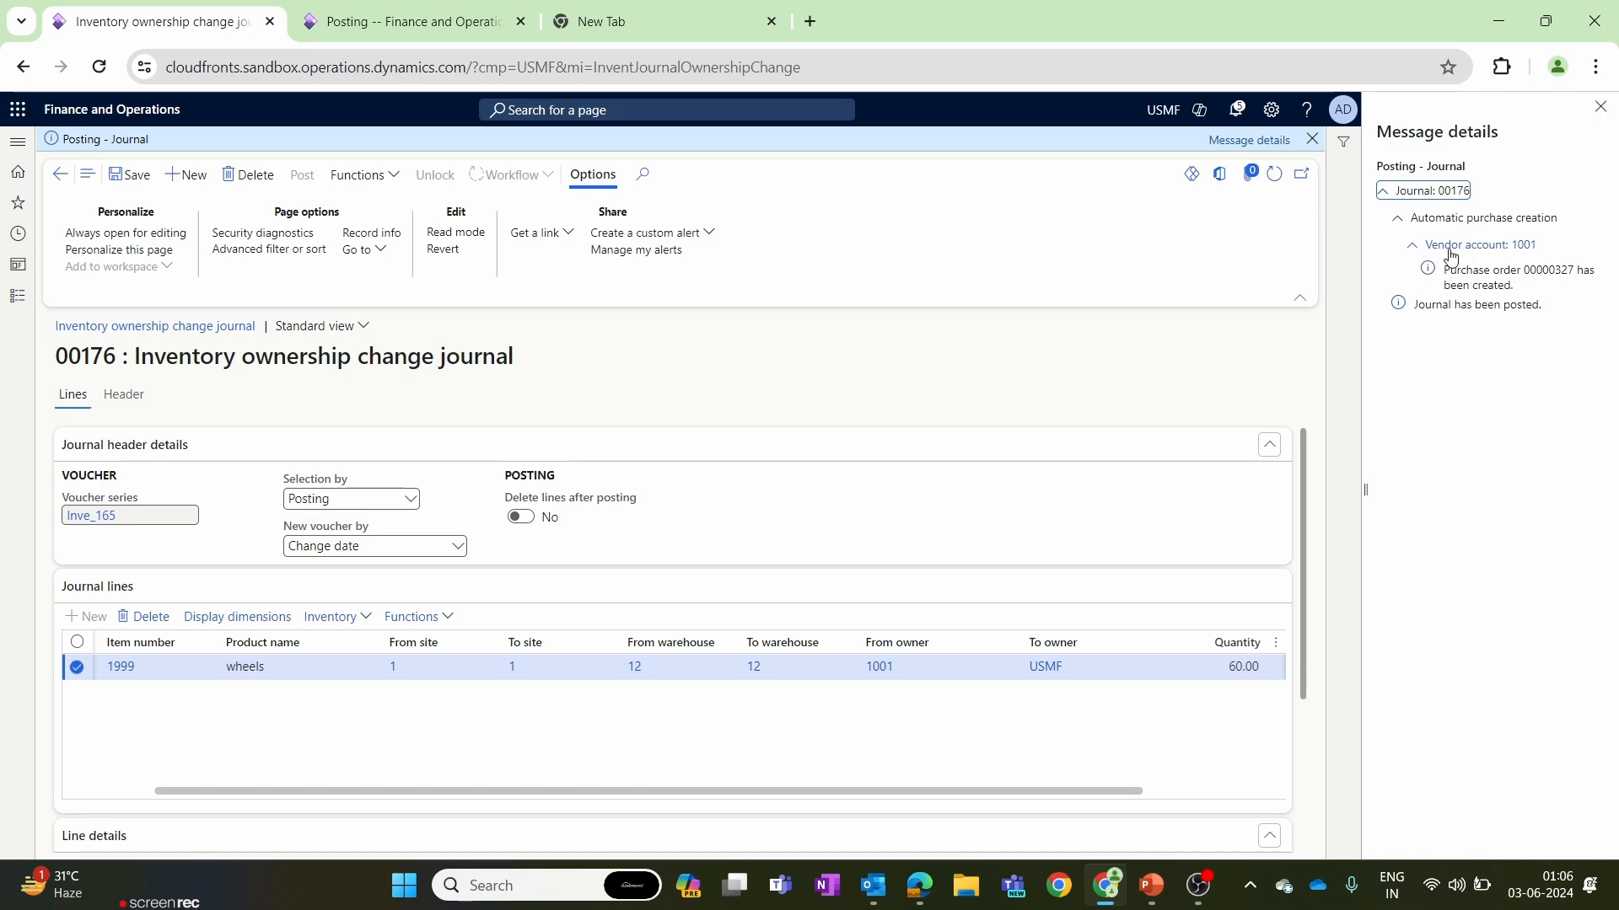
left_click_drag(1444, 268, 1590, 290)
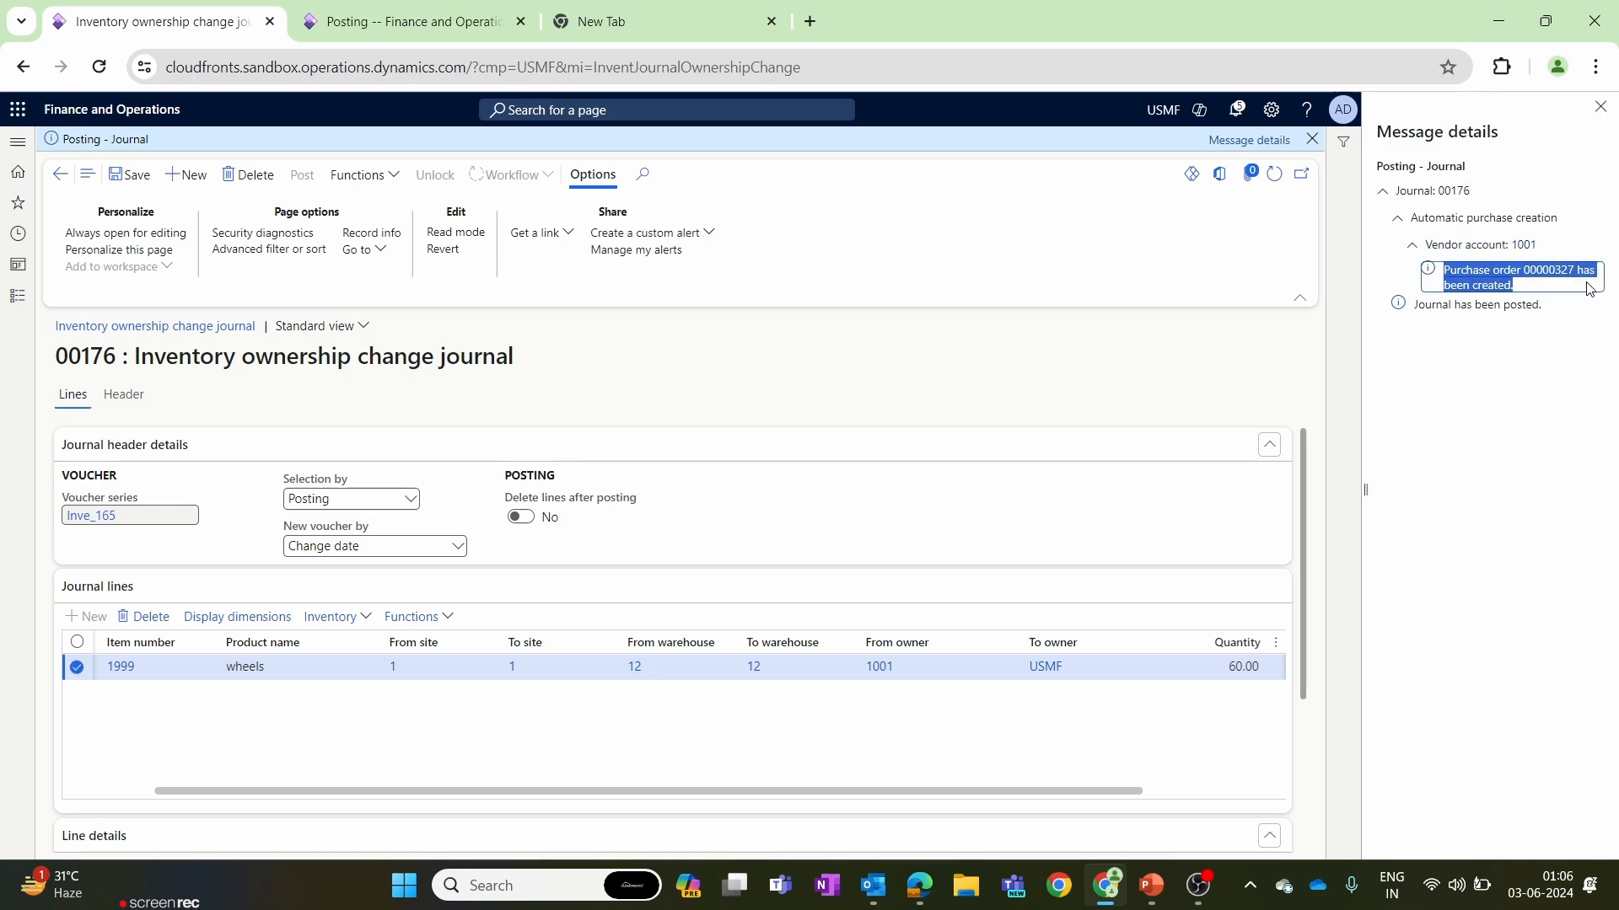
left_click(1544, 377)
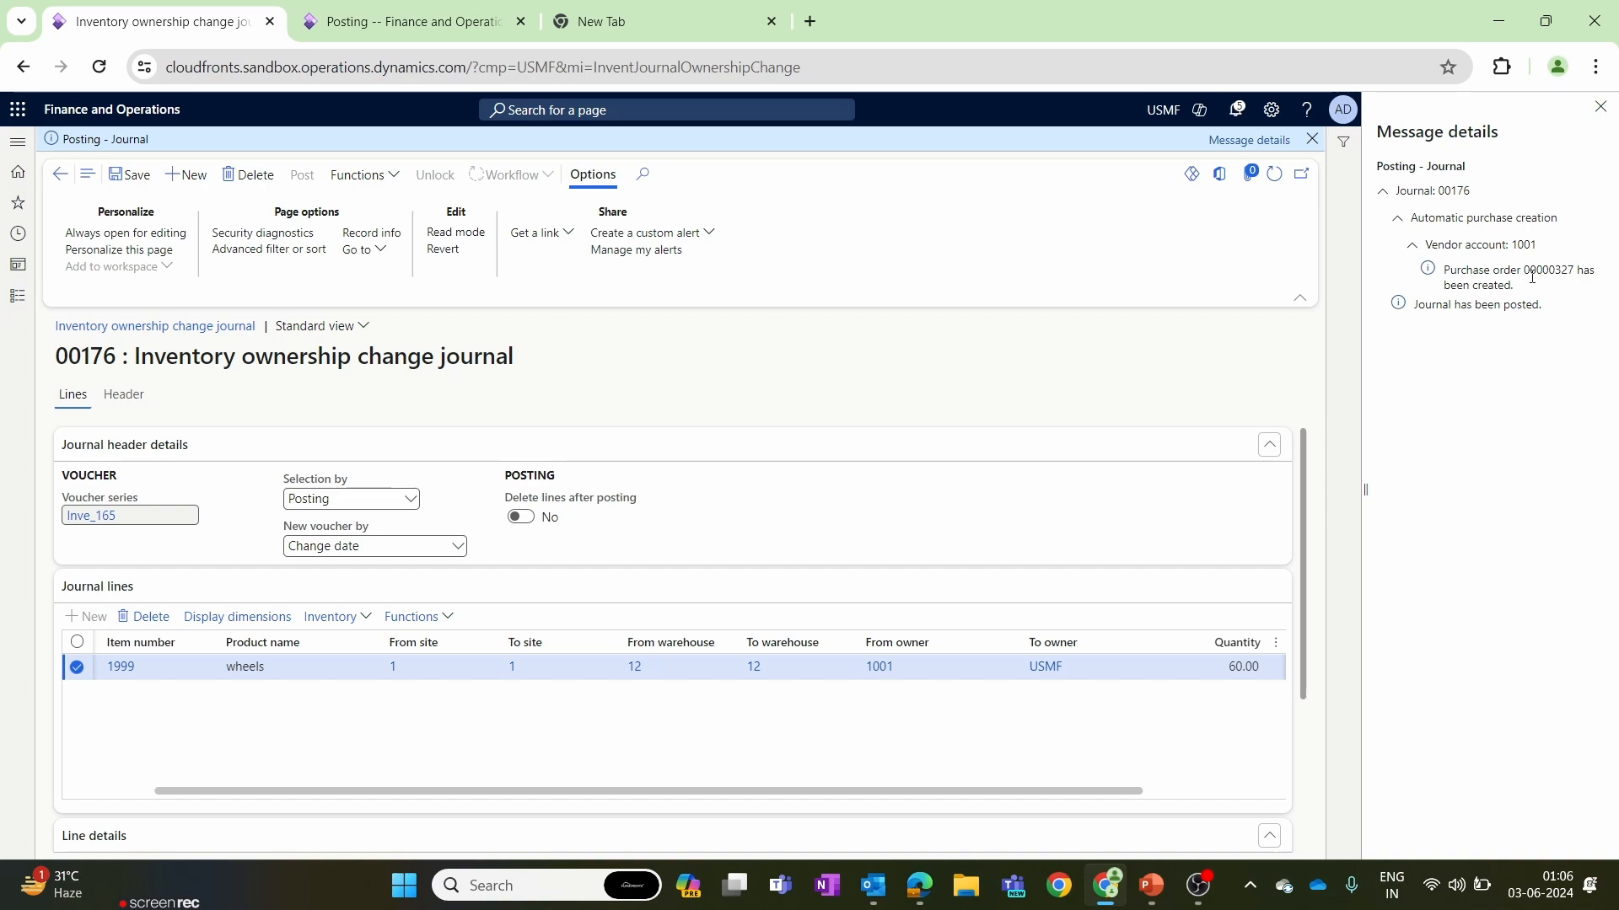
left_click_drag(1524, 270, 1577, 268)
key("ctrl+c")
Switch to the posting setup's browser tab and open the All purchase orders list of Procurement and sourcing.
left_click(406, 6)
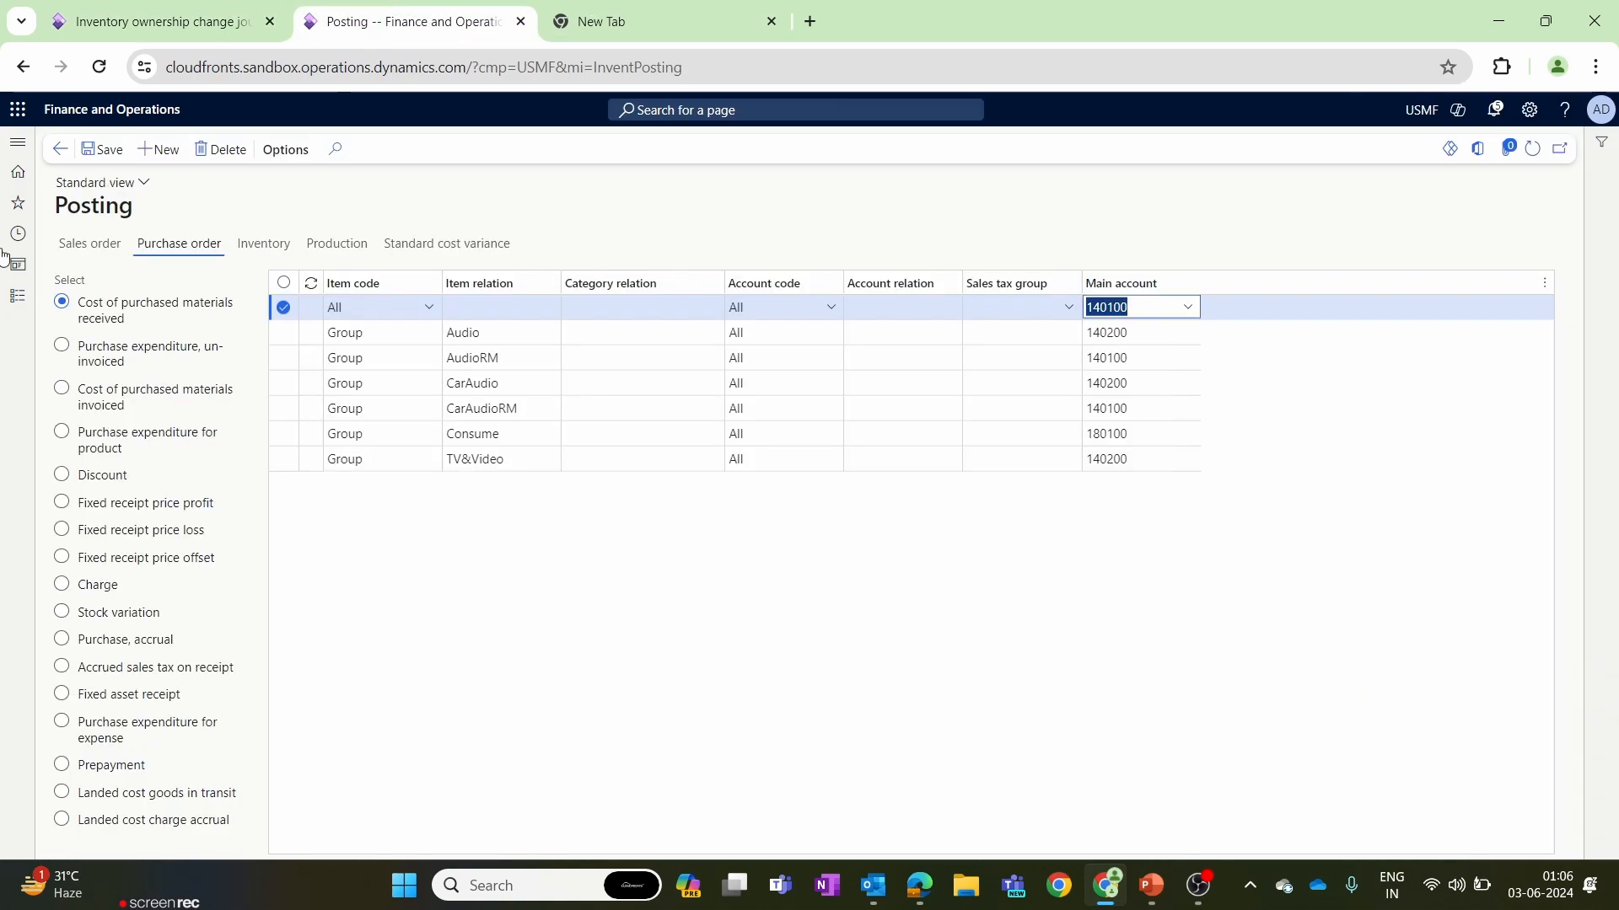
left_click(18, 297)
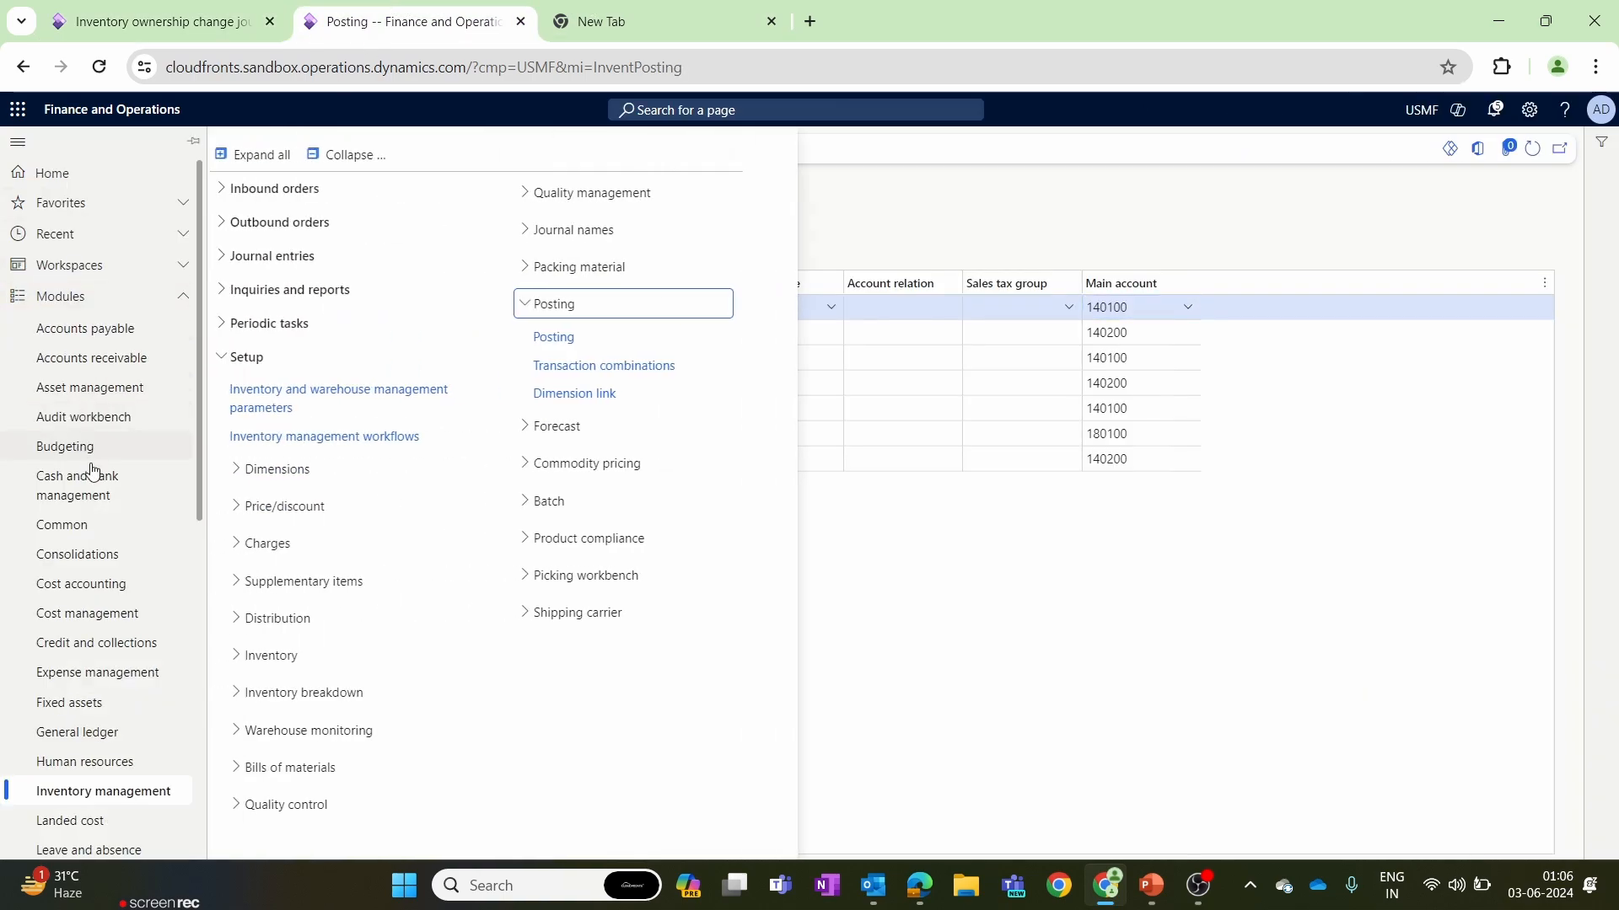
scroll(97, 474, "down", 8)
scroll(110, 506, "up", 8)
left_click_drag(192, 483, 189, 656)
left_click(164, 669)
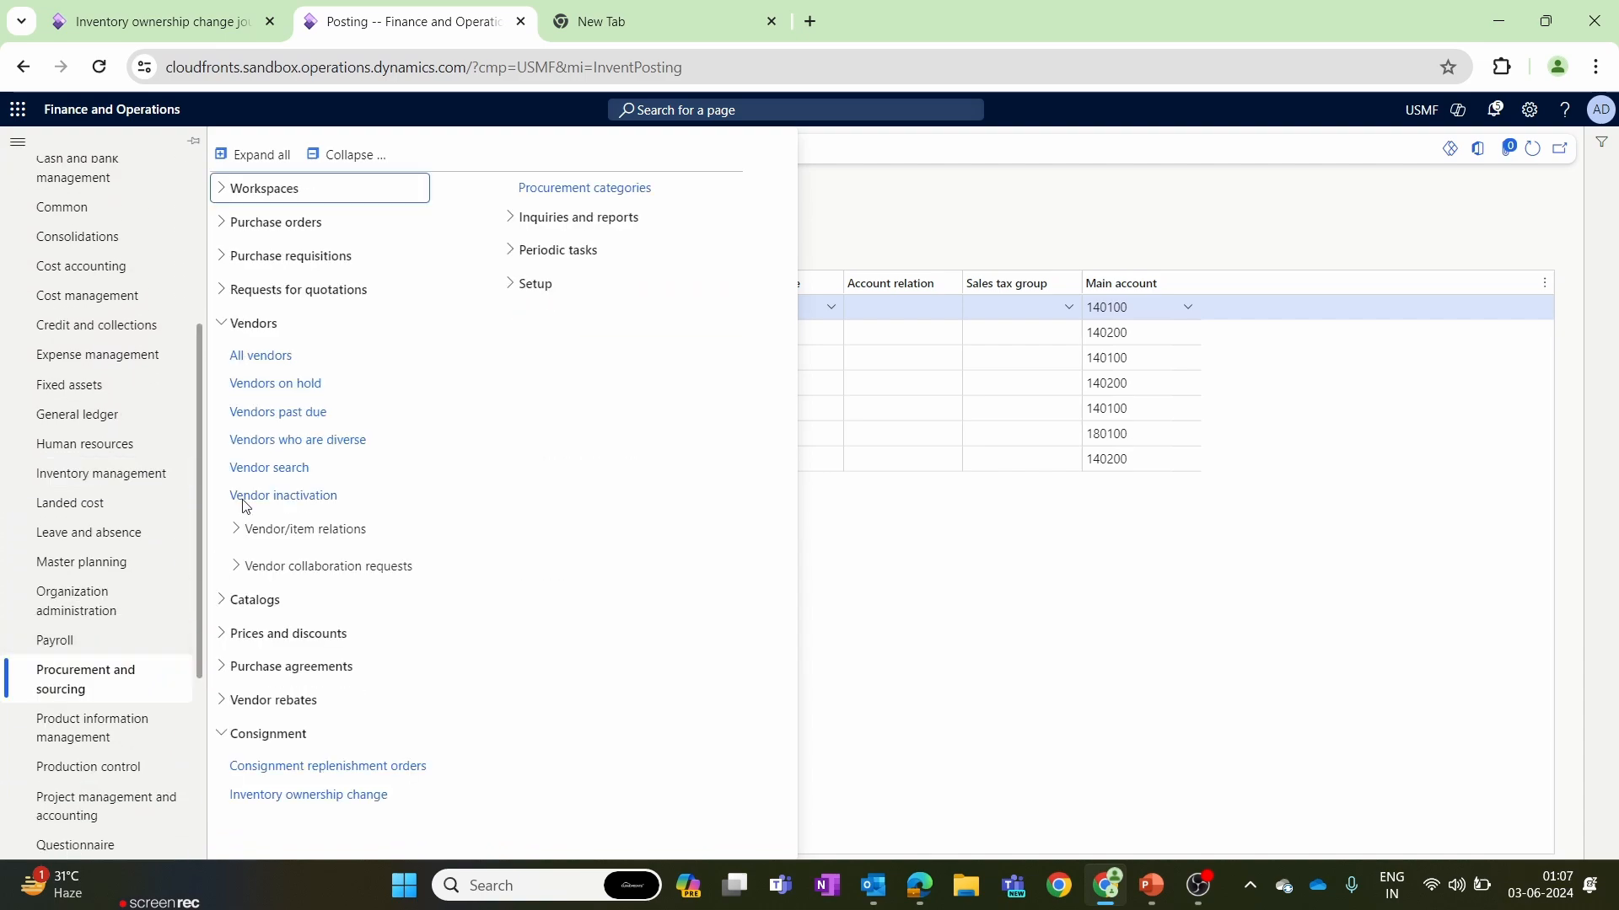
left_click(276, 223)
left_click(298, 263)
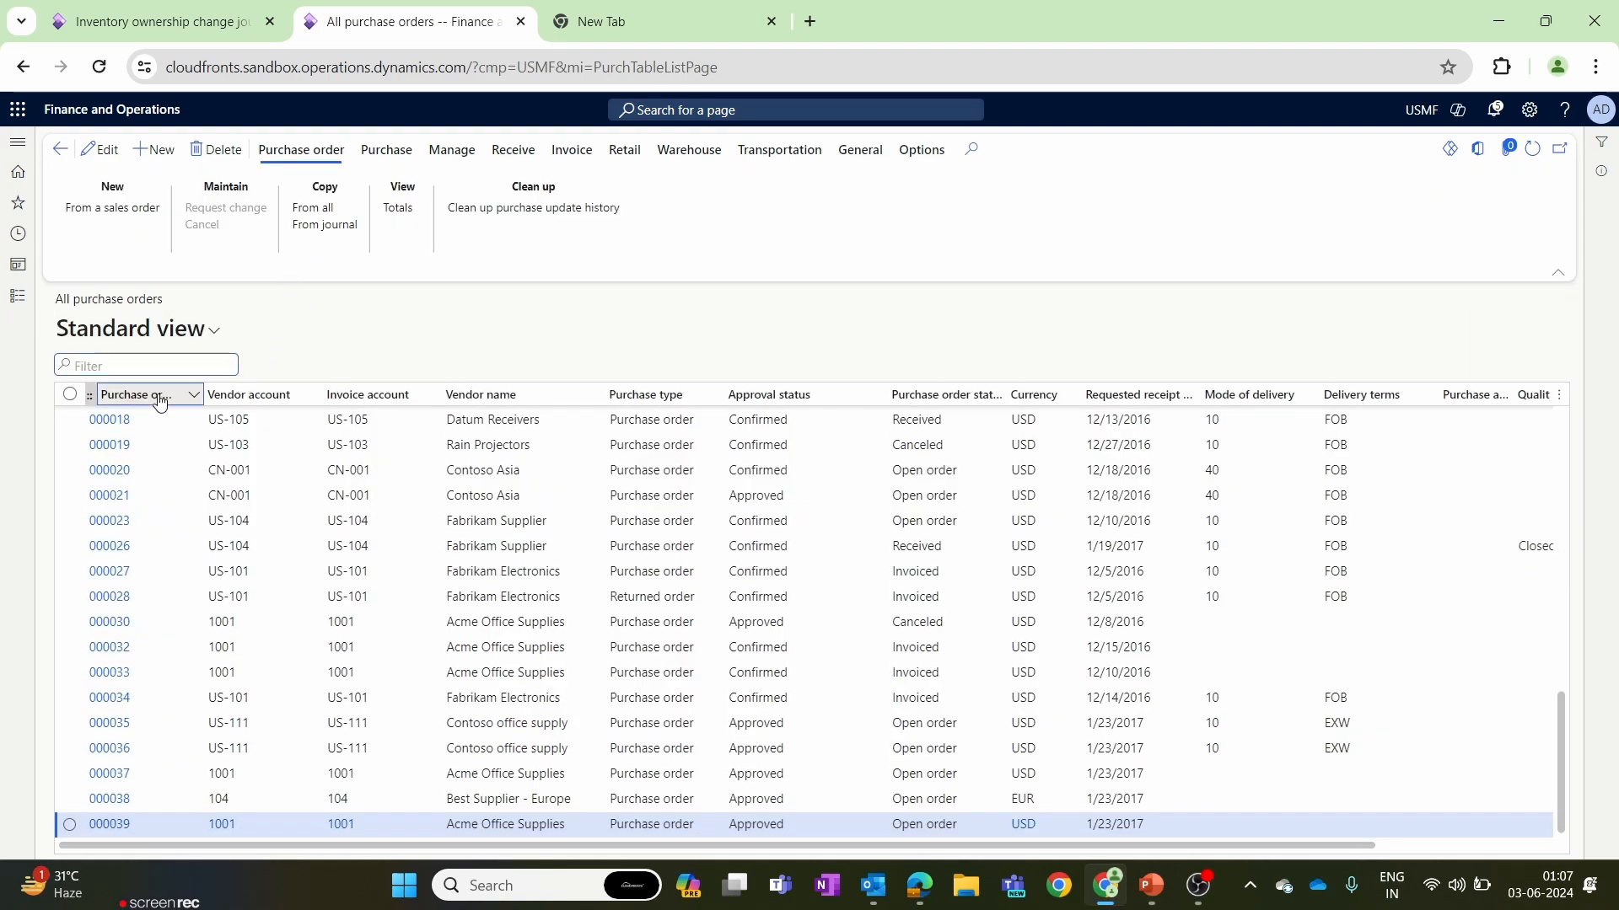
Filter the purchase orders by the copied order number and open the matching Acme Office Supplies order to check its status.
left_click(161, 397)
key("ctrl+v")
left_click(117, 560)
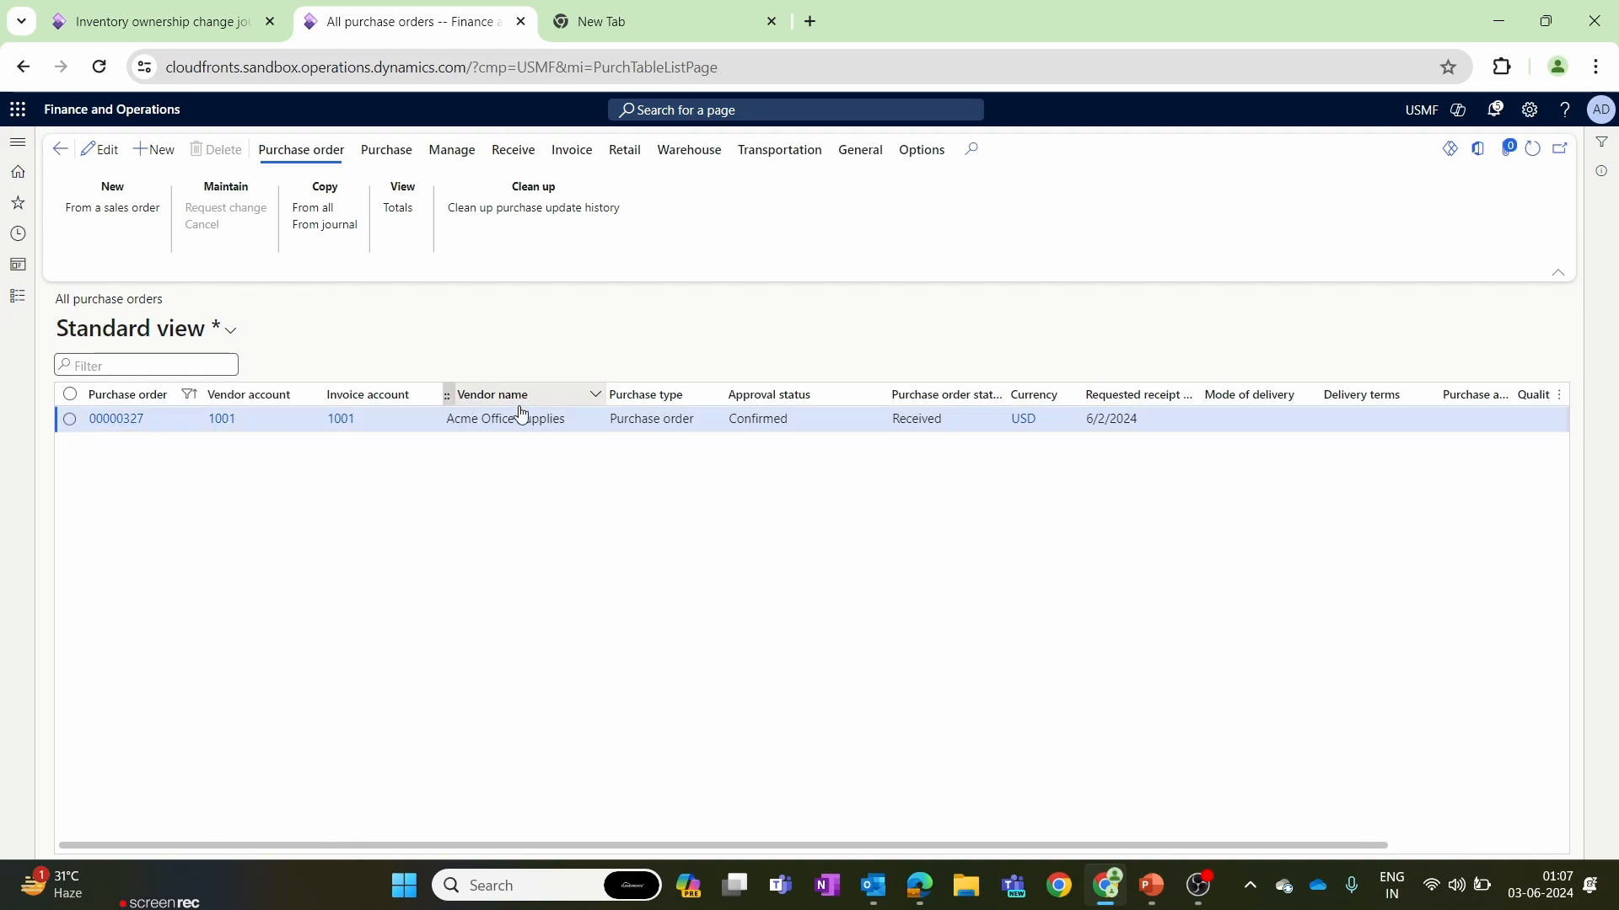
left_click(571, 416)
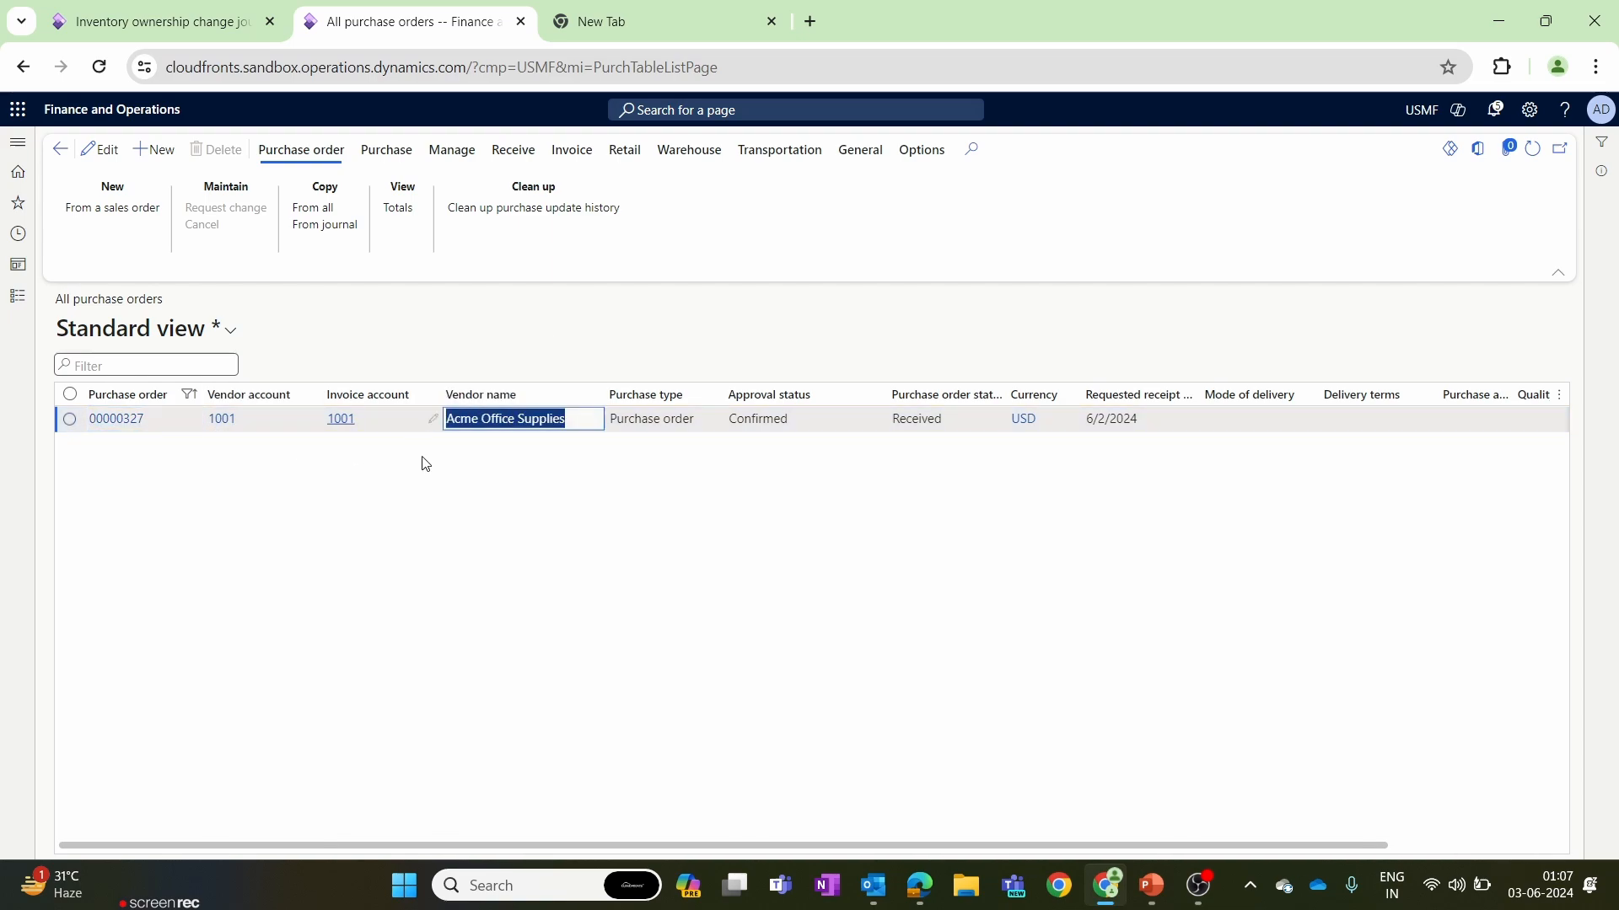
left_click(116, 418)
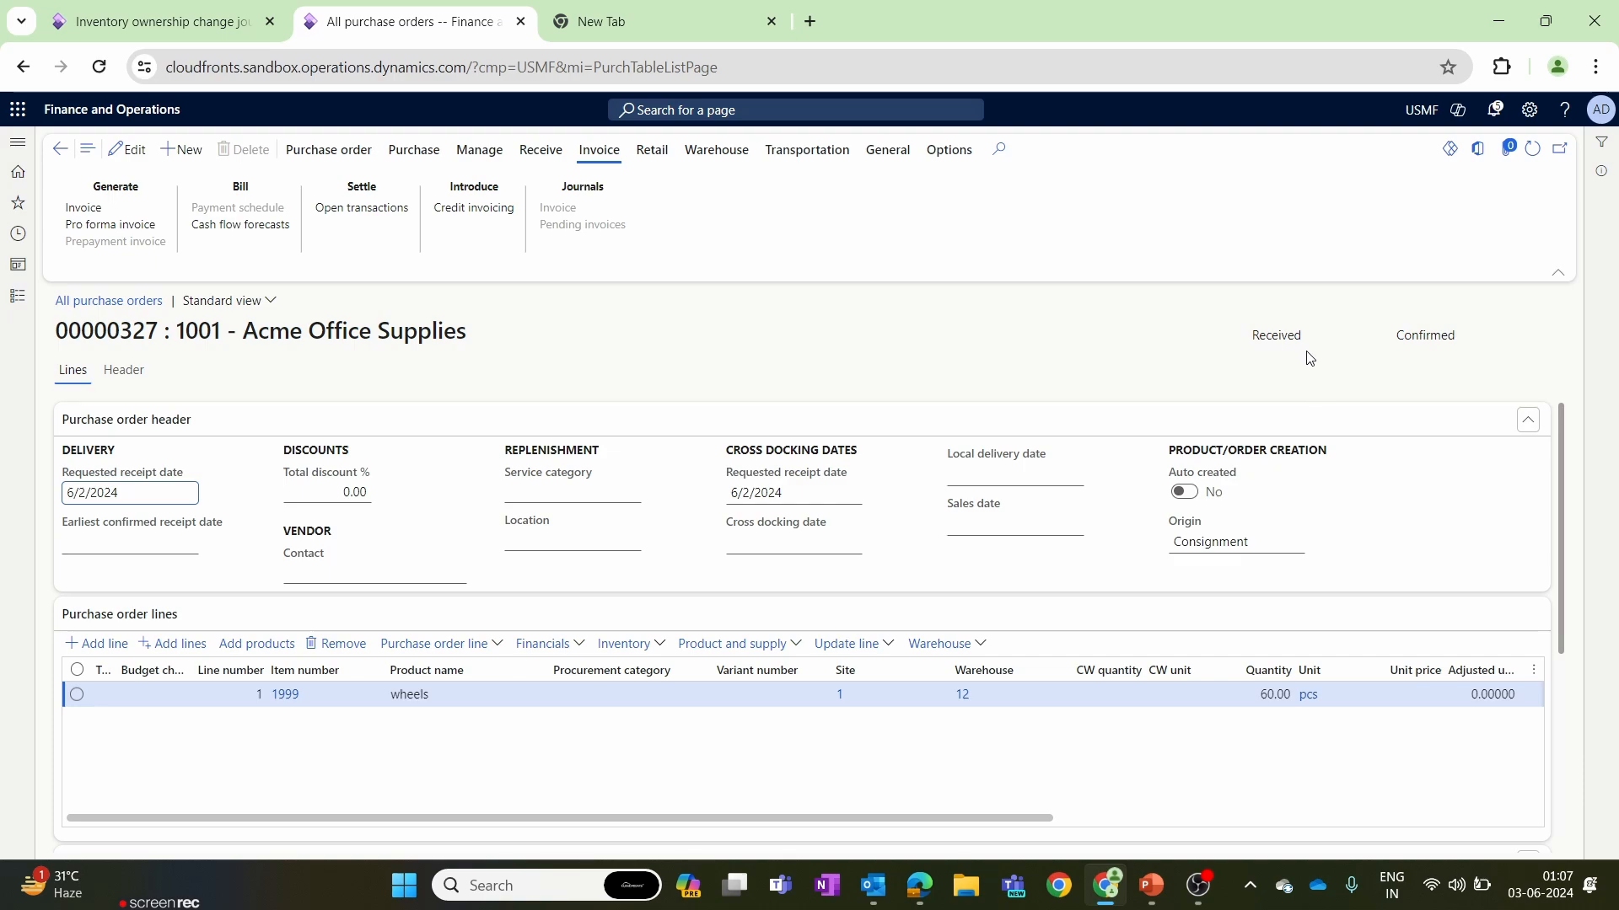
left_click_drag(1308, 337, 1254, 337)
left_click(1212, 358)
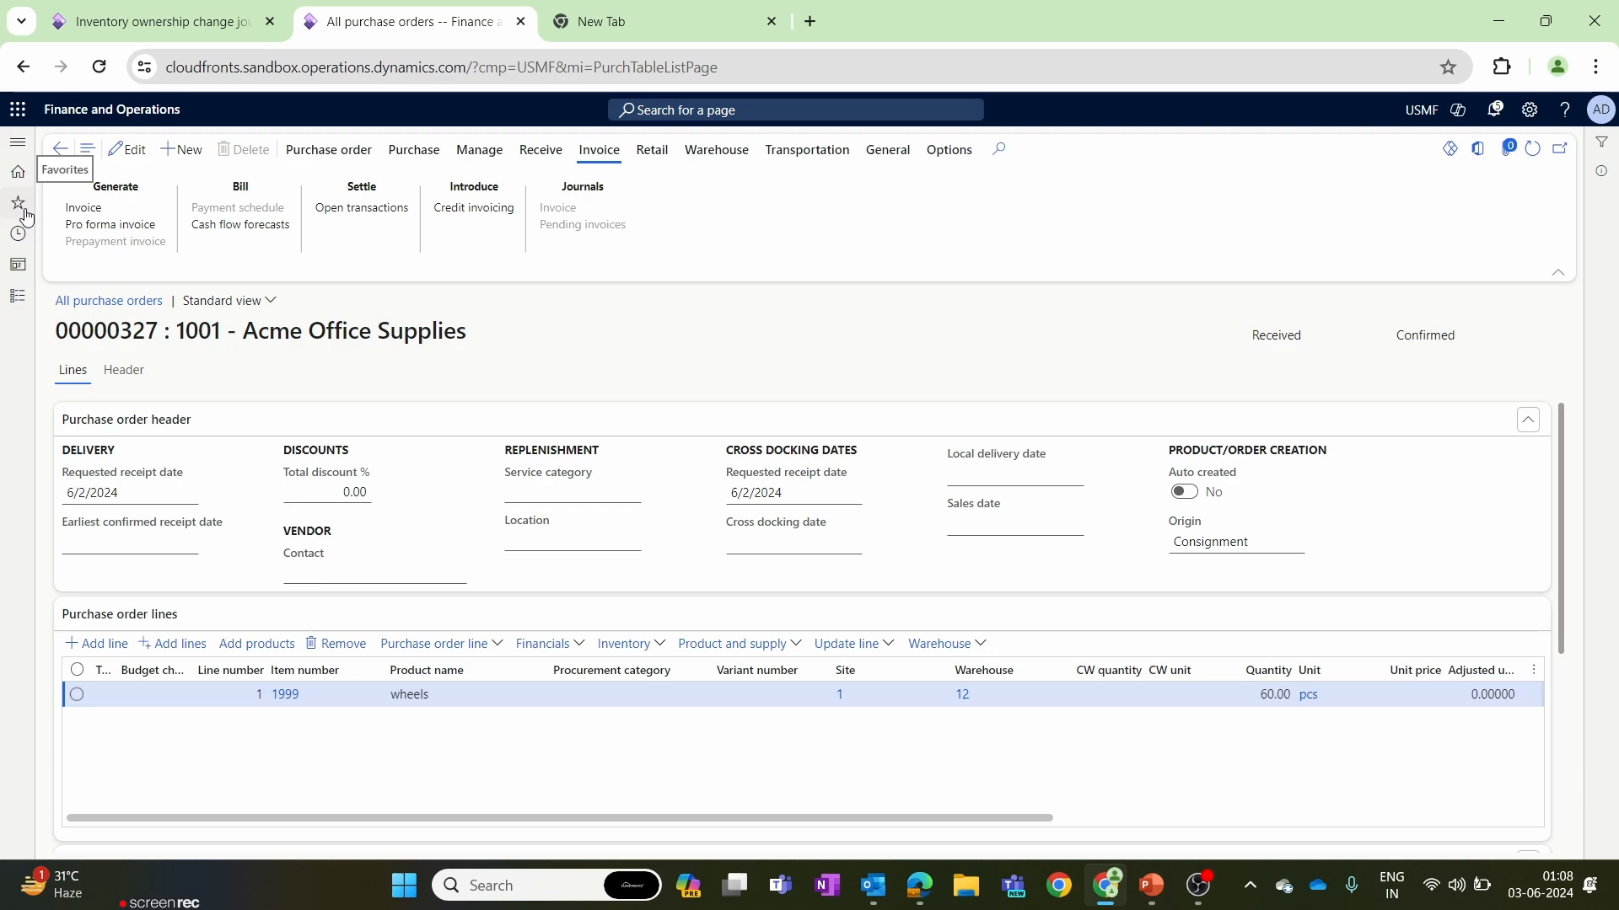
Open the Released products list of the Product information management module.
left_click(18, 296)
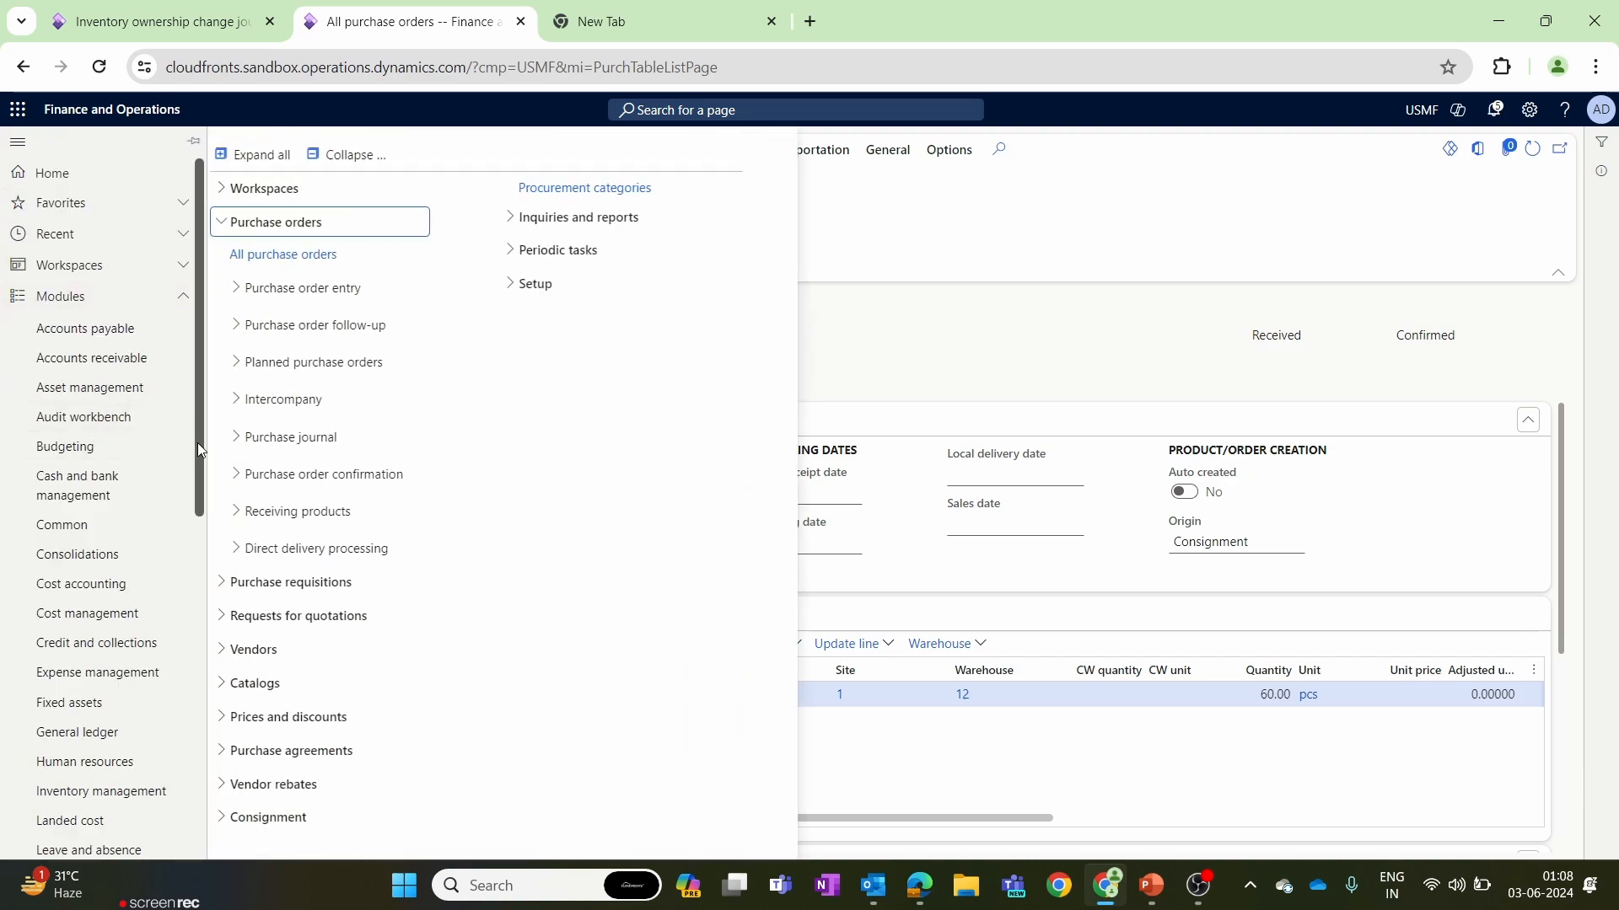
scroll(199, 451, "down", 5)
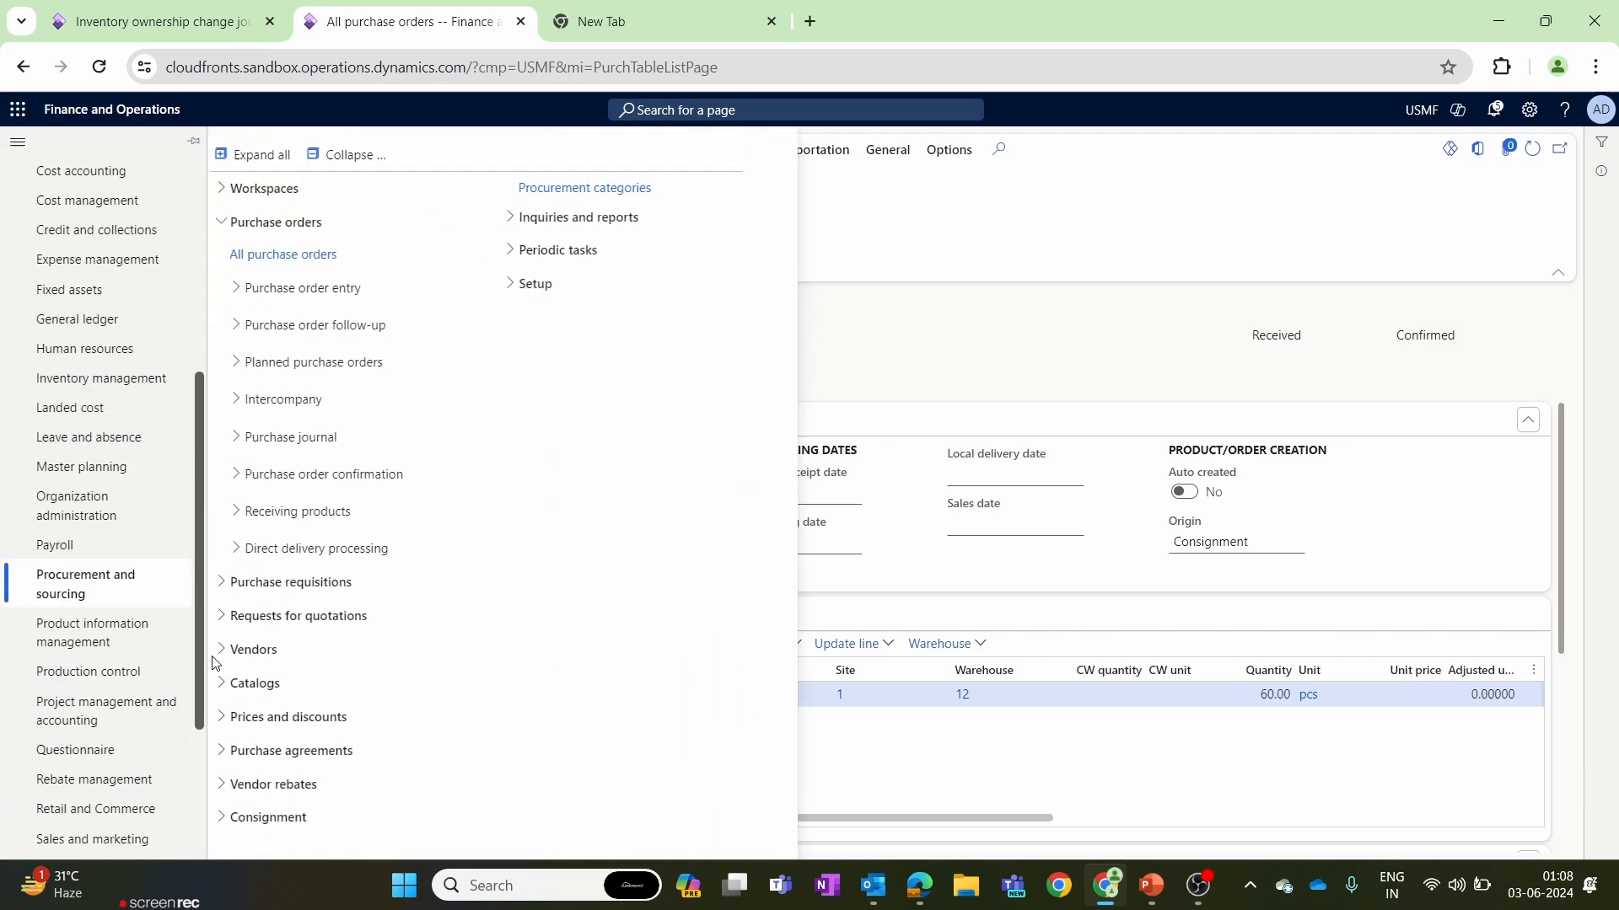
left_click(124, 632)
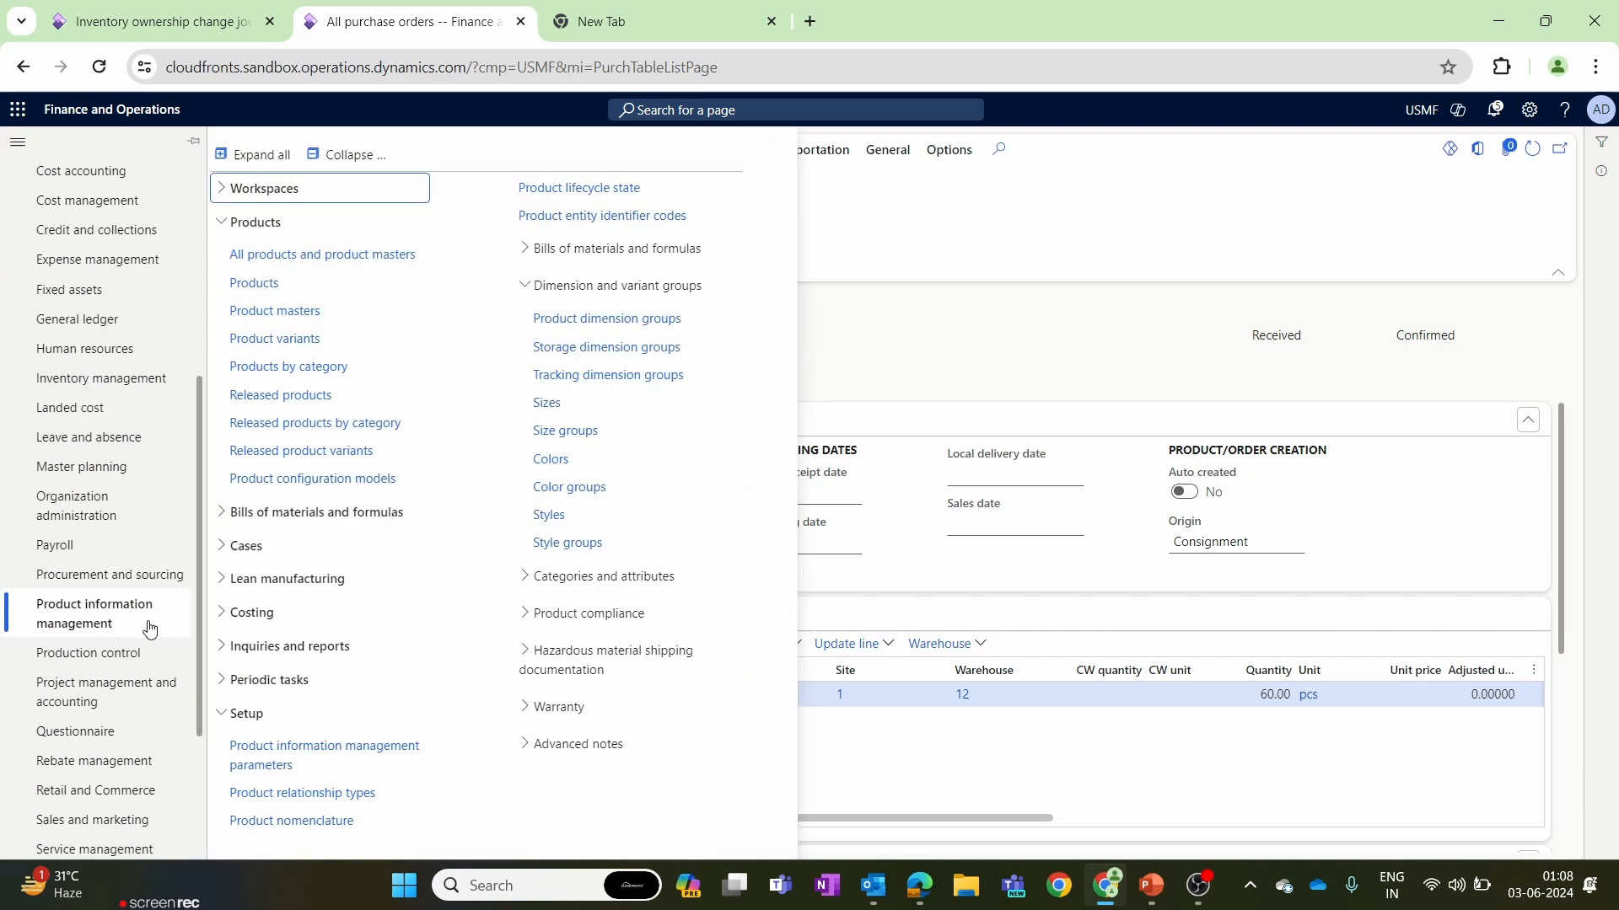
left_click(286, 408)
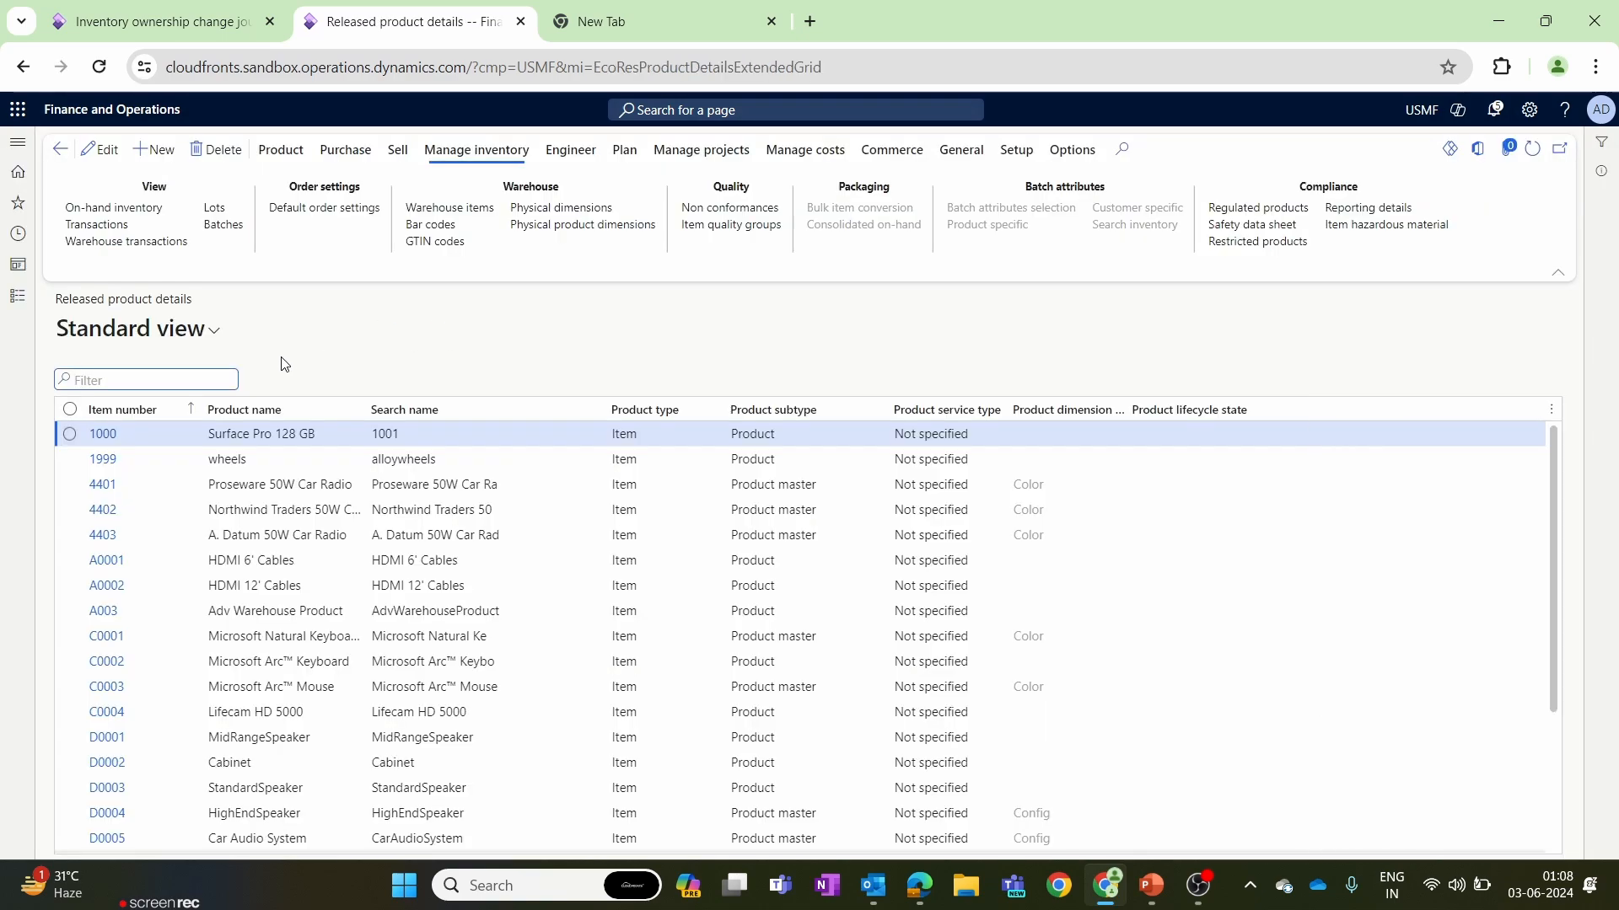
Open the on-hand inventory of released product 1999 (wheels) and check the available quantity owned by USMF.
left_click(73, 460)
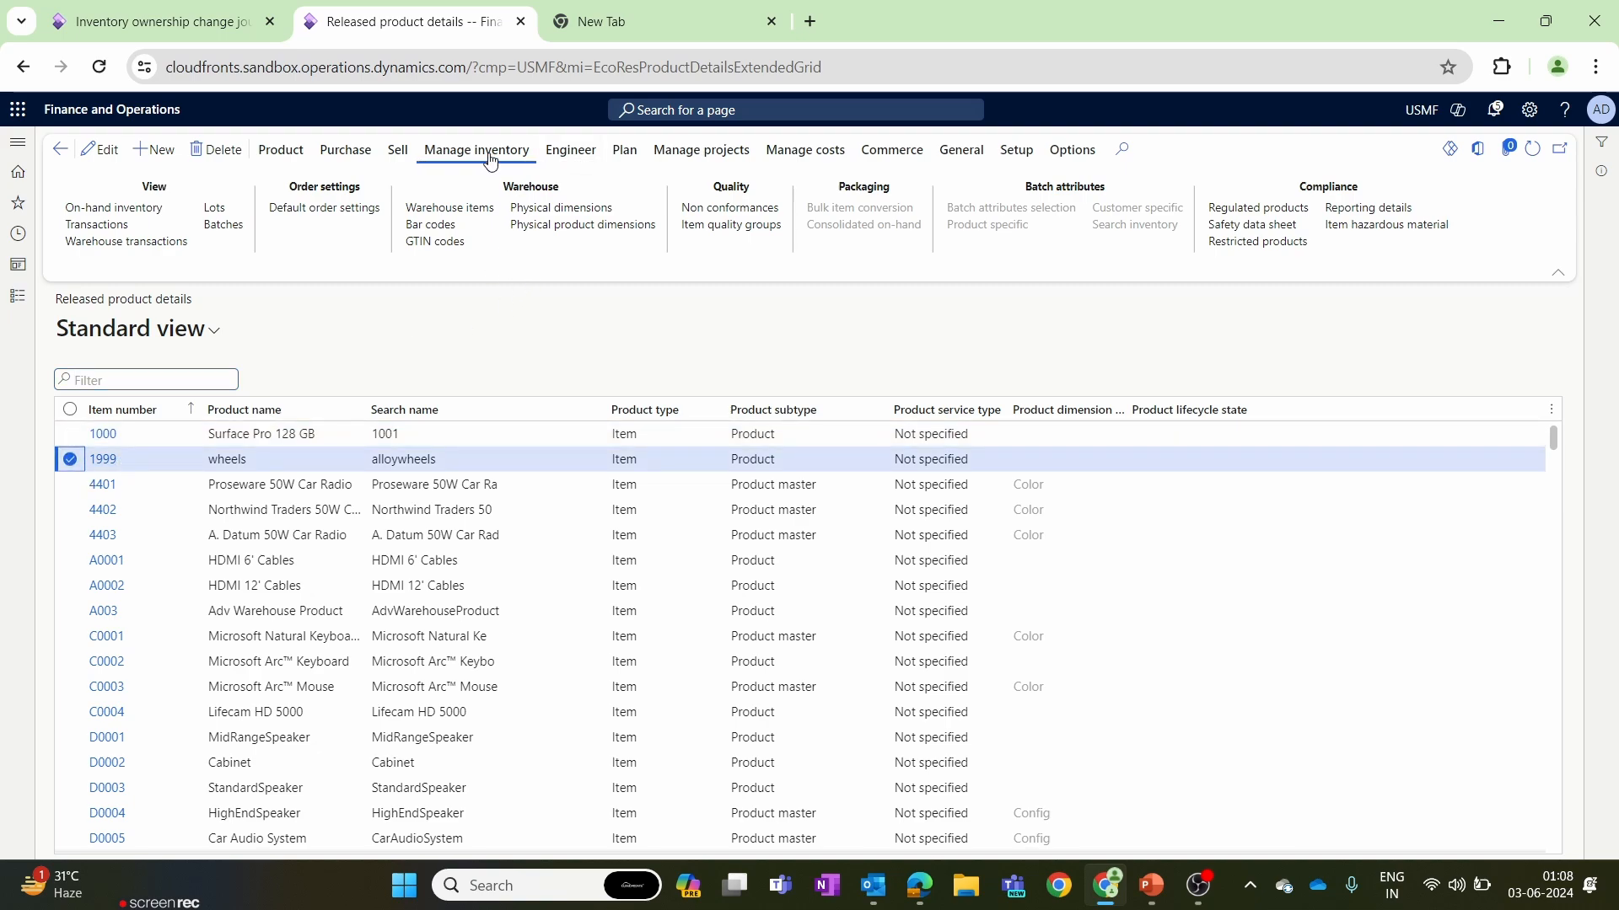
left_click(168, 210)
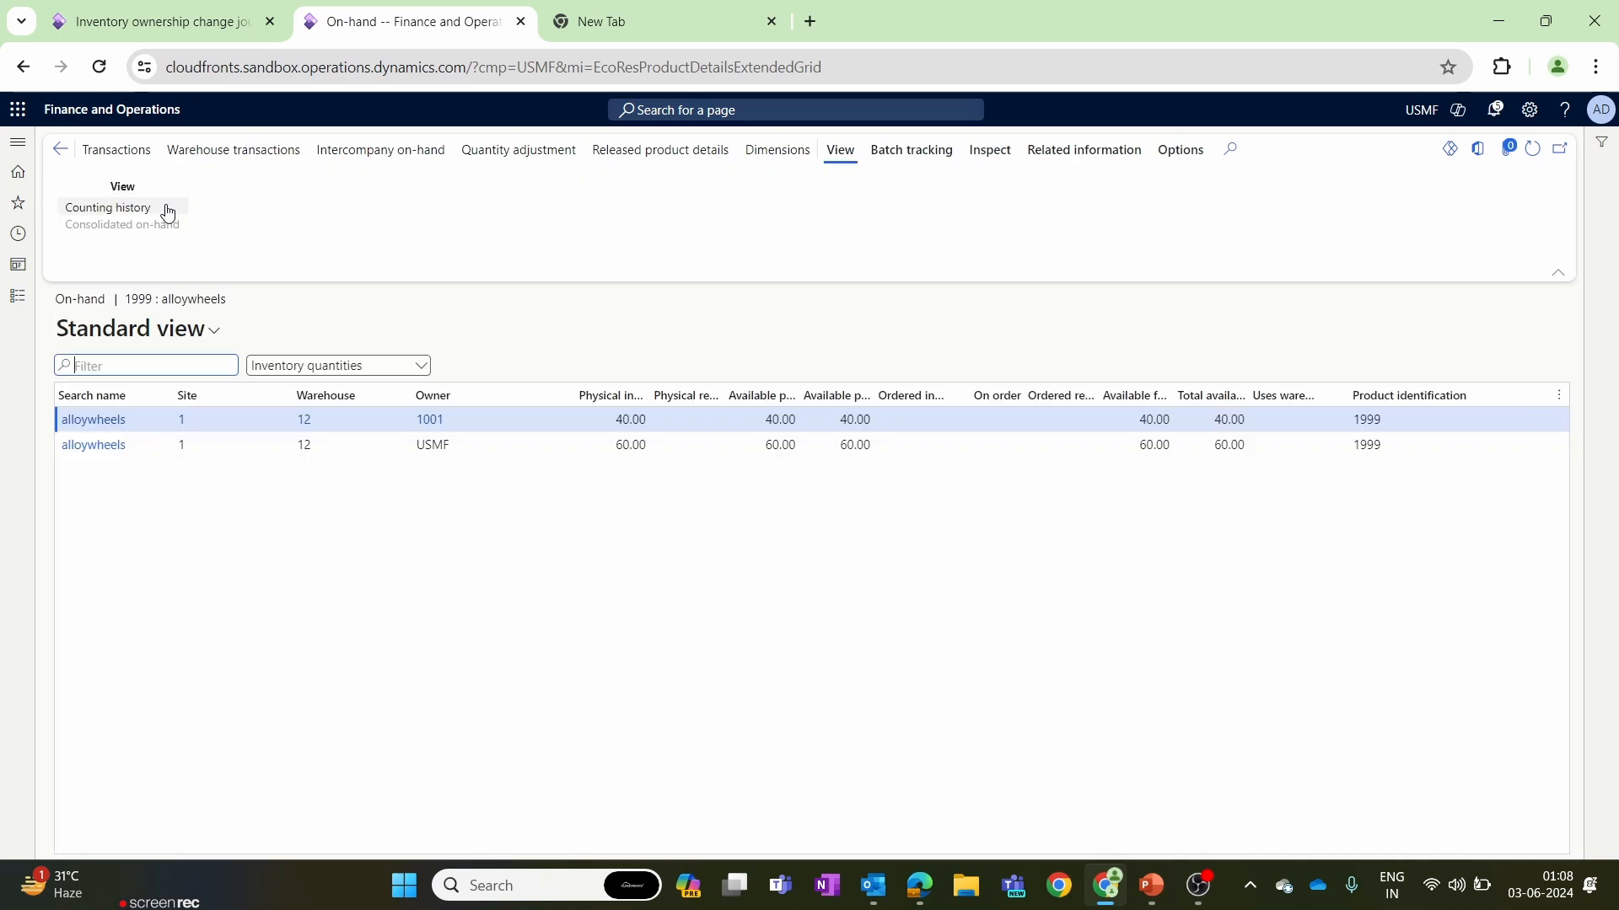
left_click(479, 440)
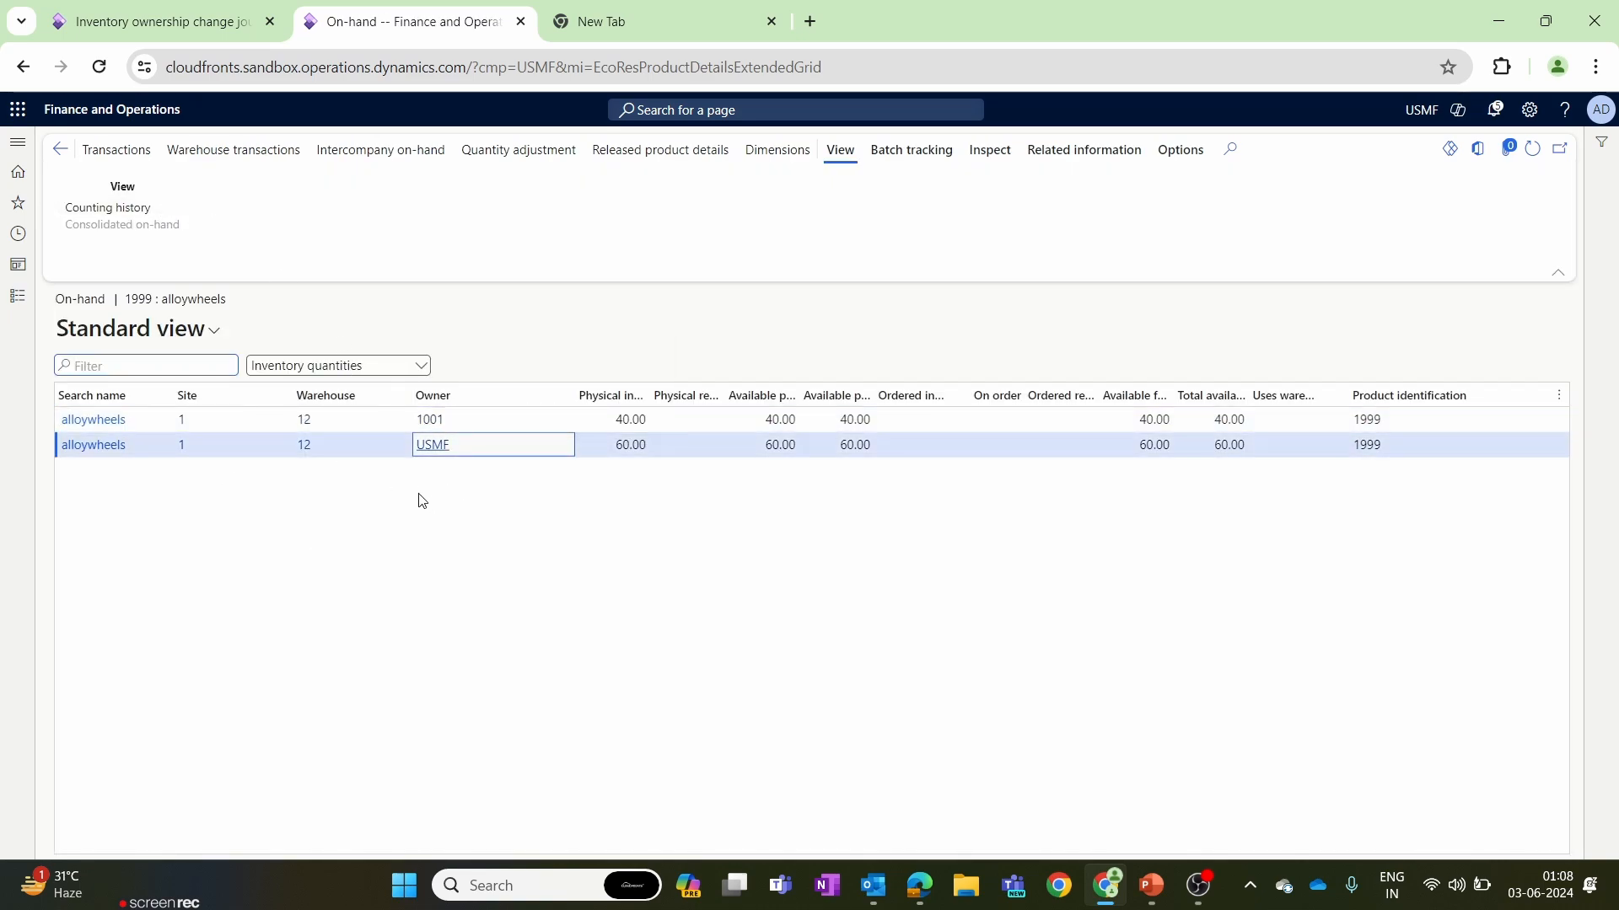
left_click(848, 444)
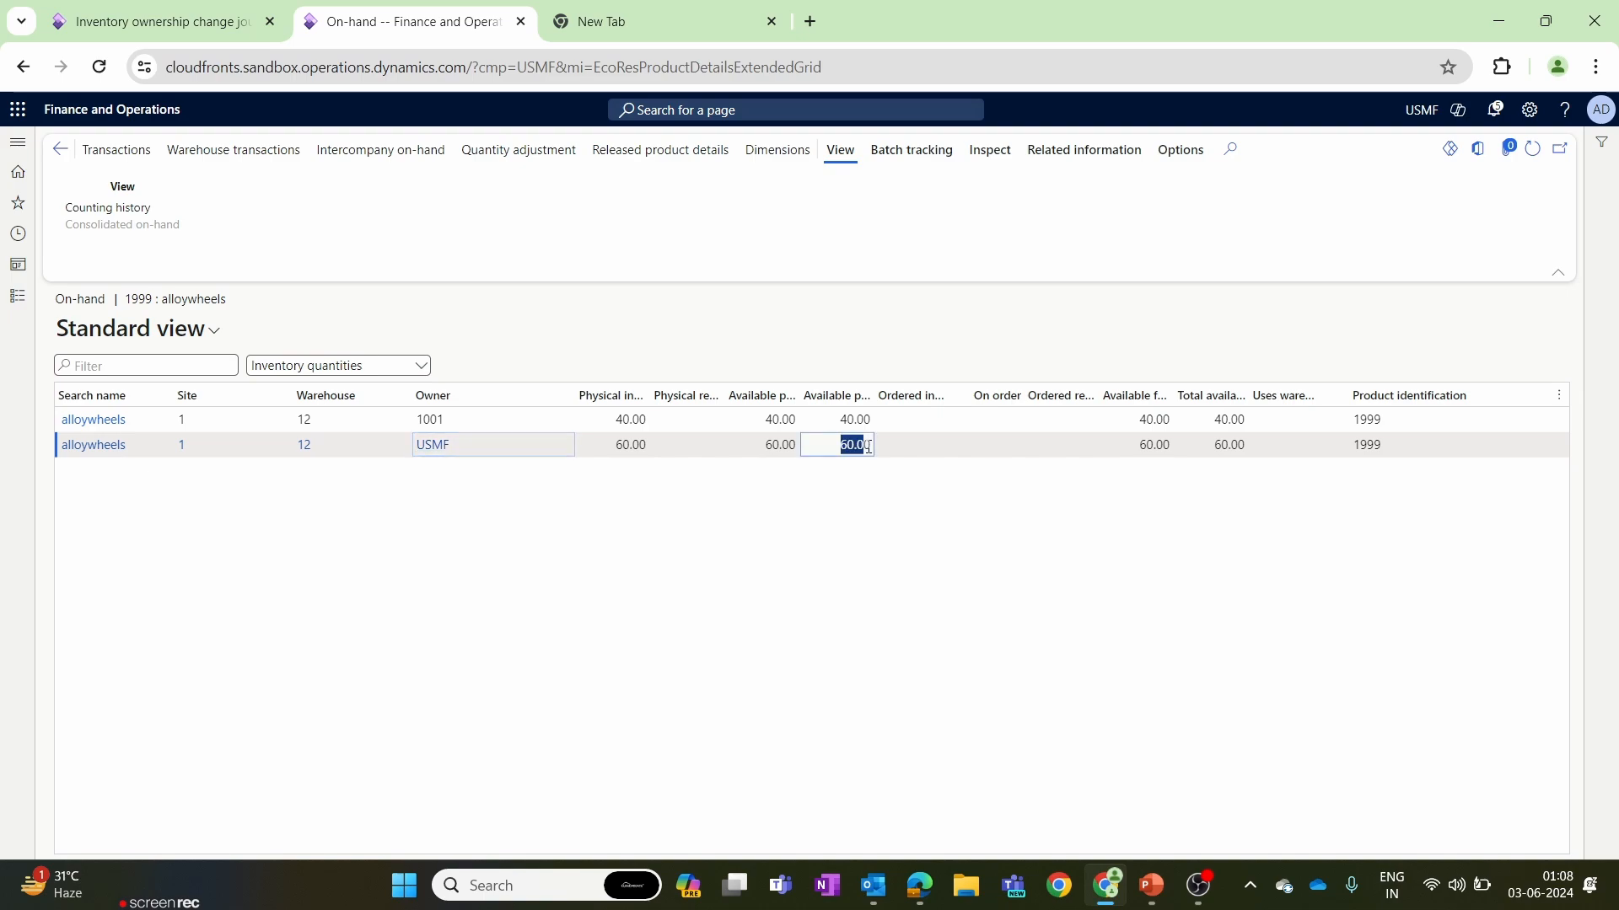
left_click(797, 496)
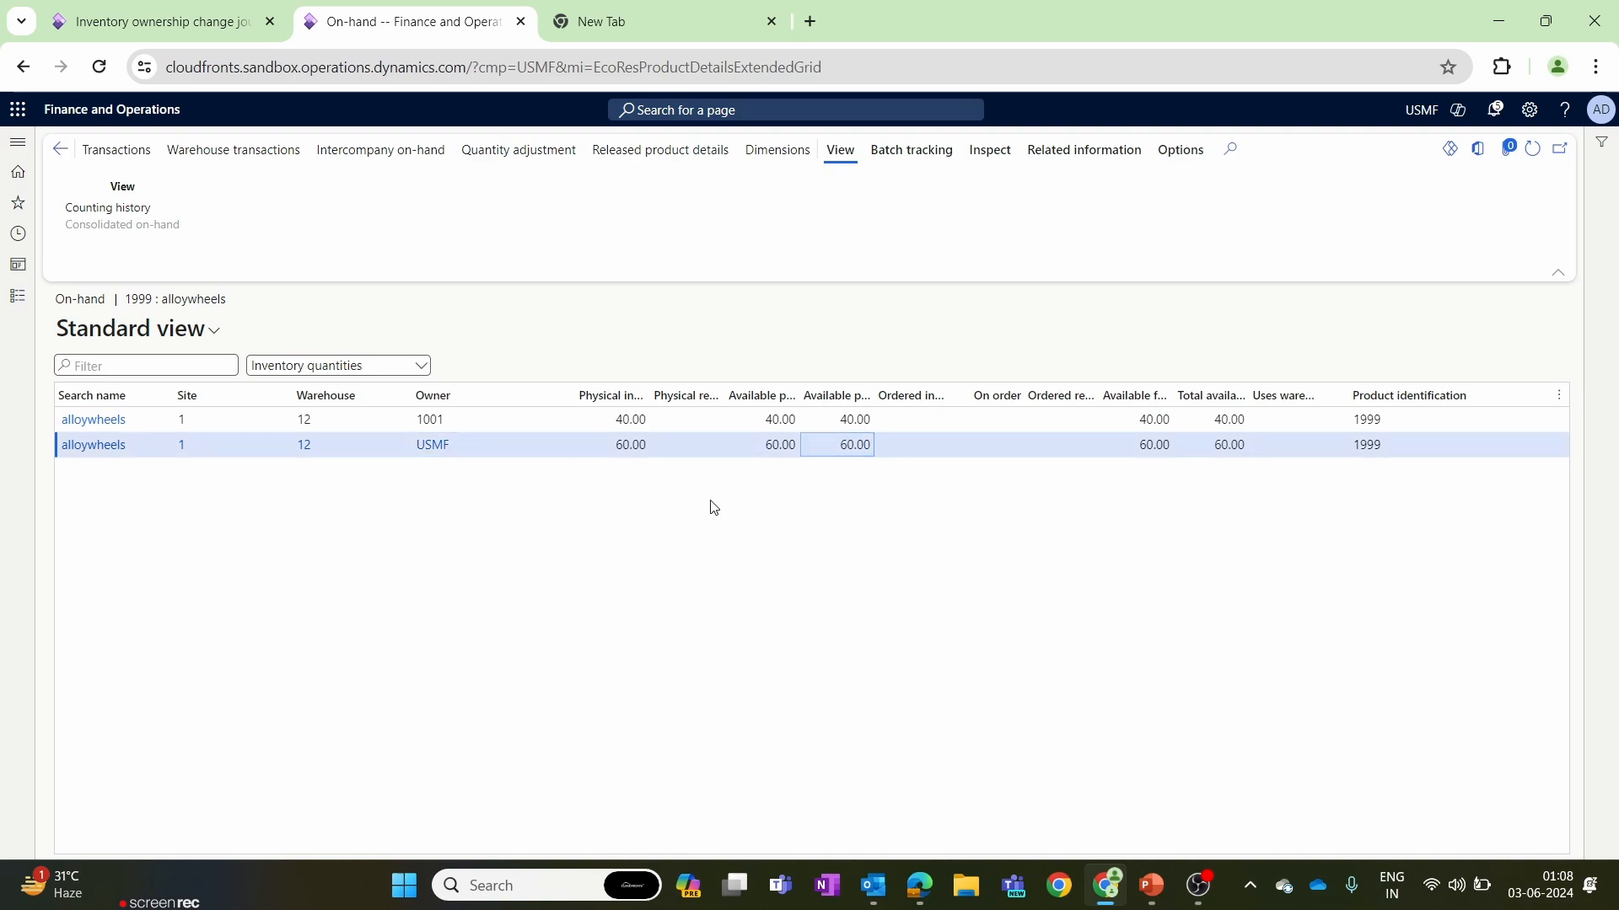
left_click(473, 452)
left_click(455, 480)
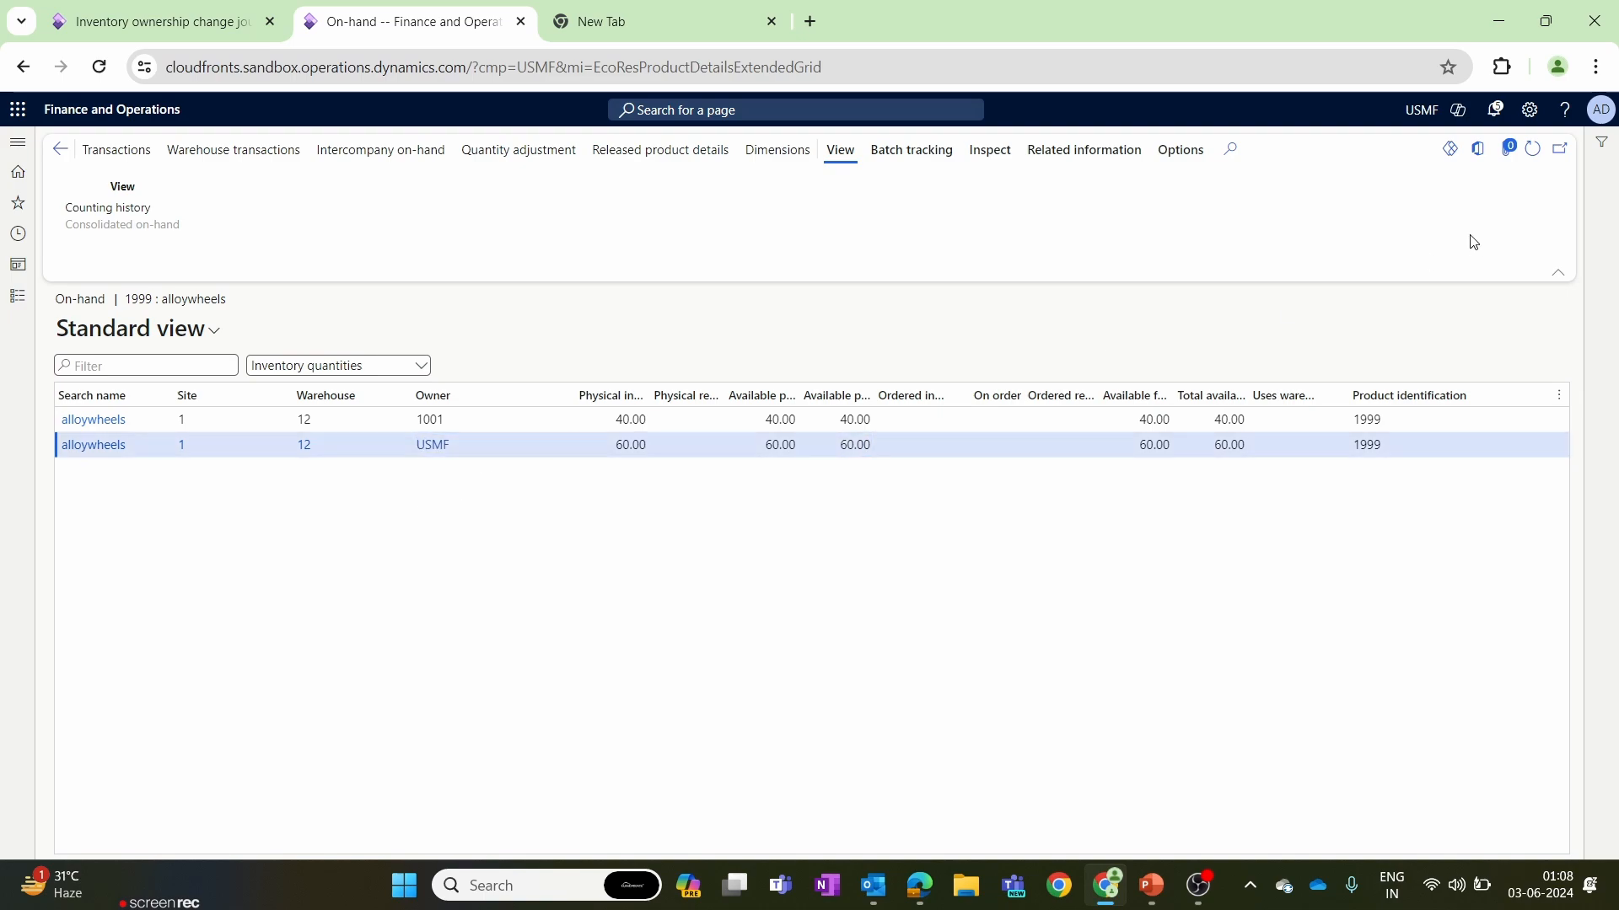